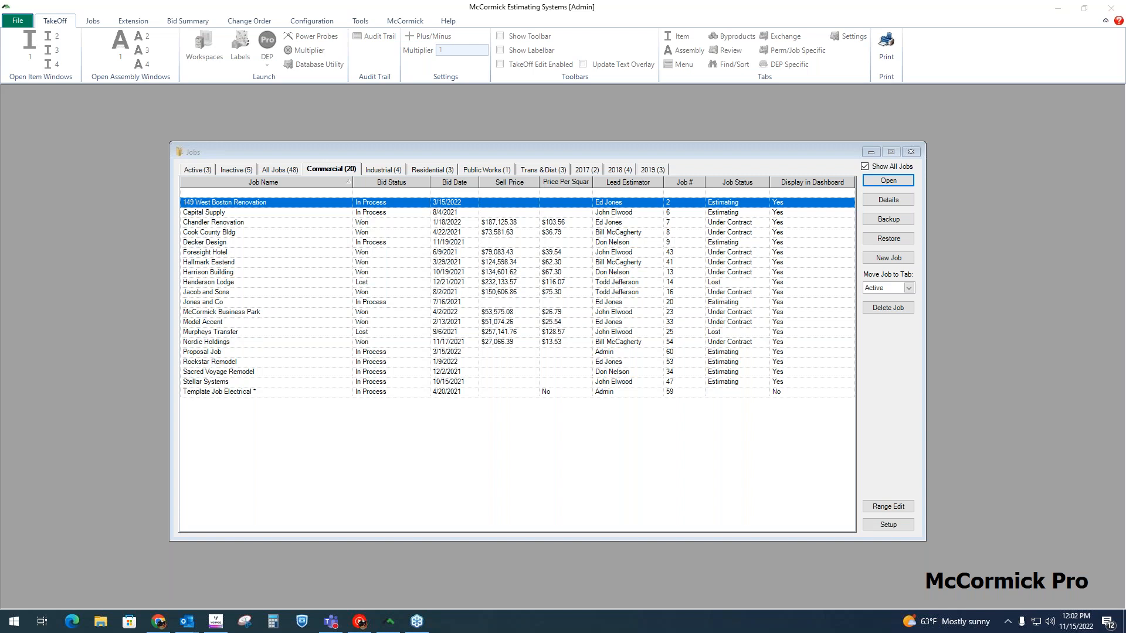
Step: Open the job details of the commercial job 149 West Boston Renovation
{"action": "left_click", "coordinate": [241, 254]}
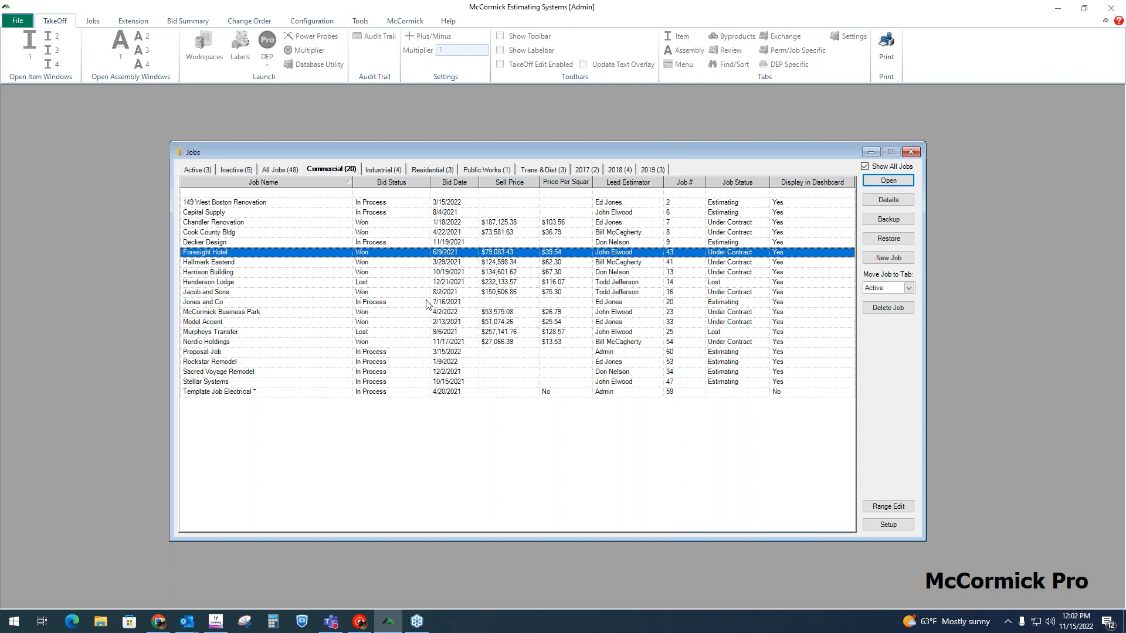
{"action": "left_click", "coordinate": [266, 285]}
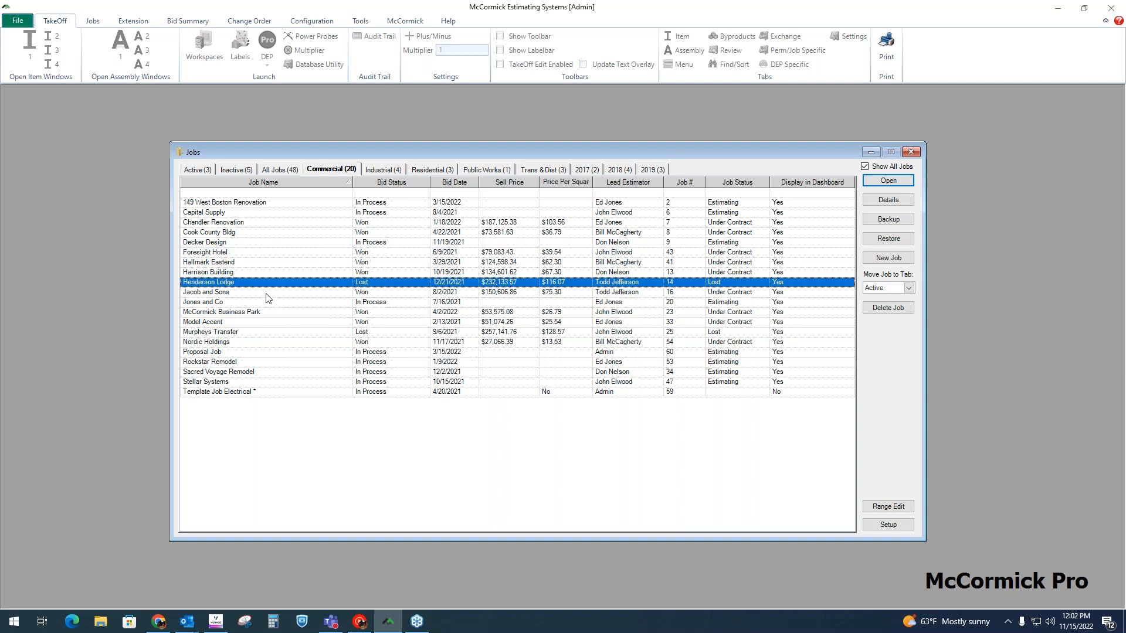
{"action": "left_click", "coordinate": [272, 313]}
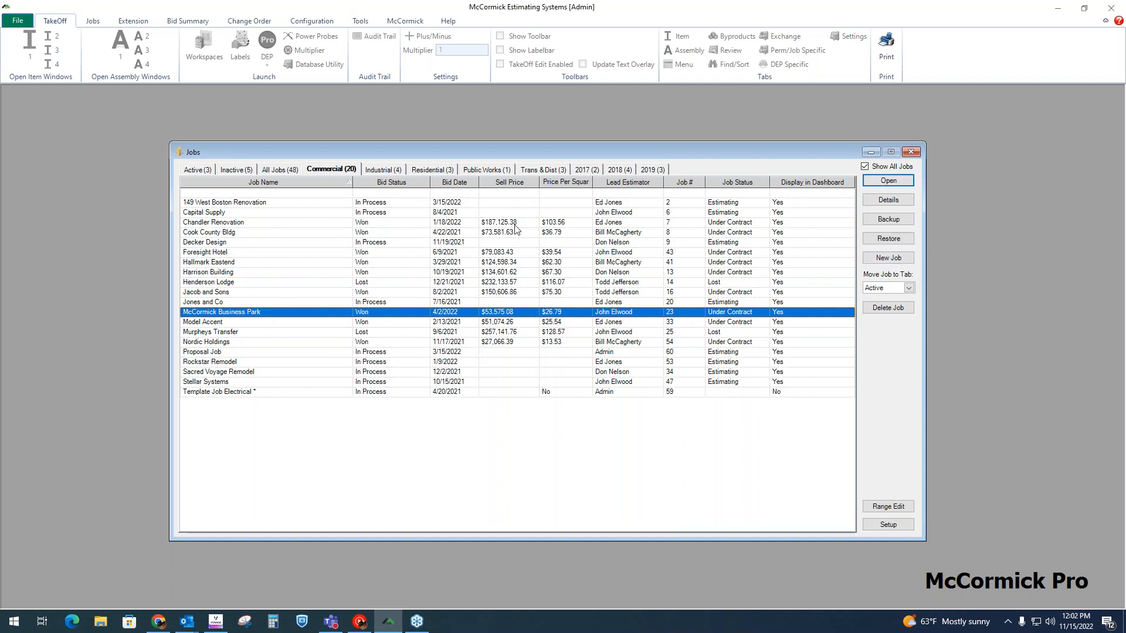
{"action": "left_click", "coordinate": [396, 204]}
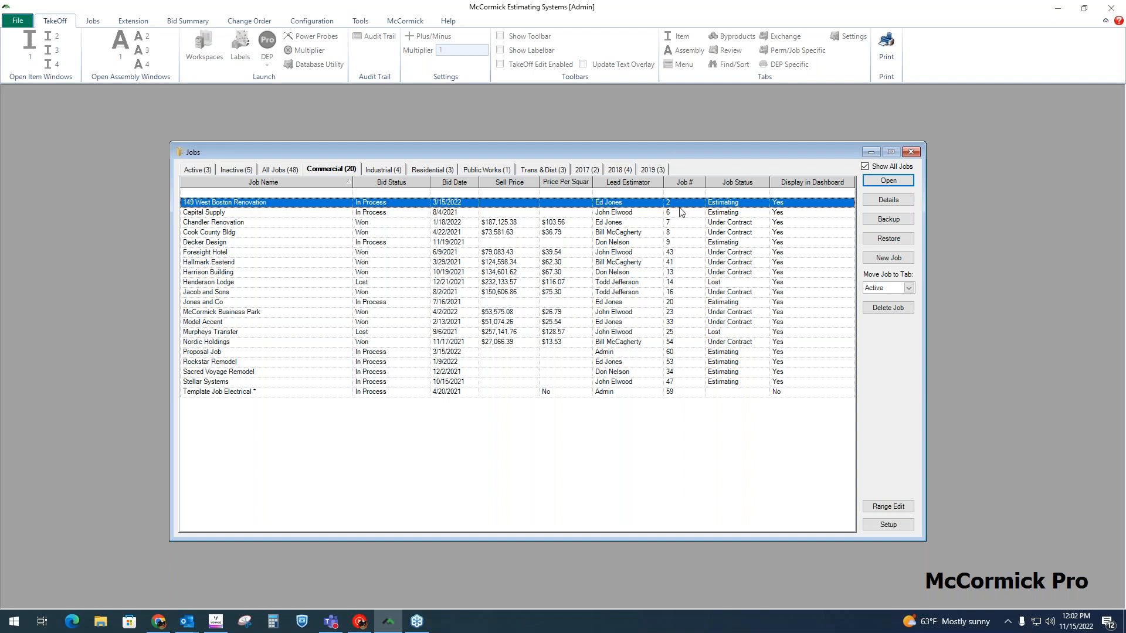
{"action": "left_click", "coordinate": [904, 205]}
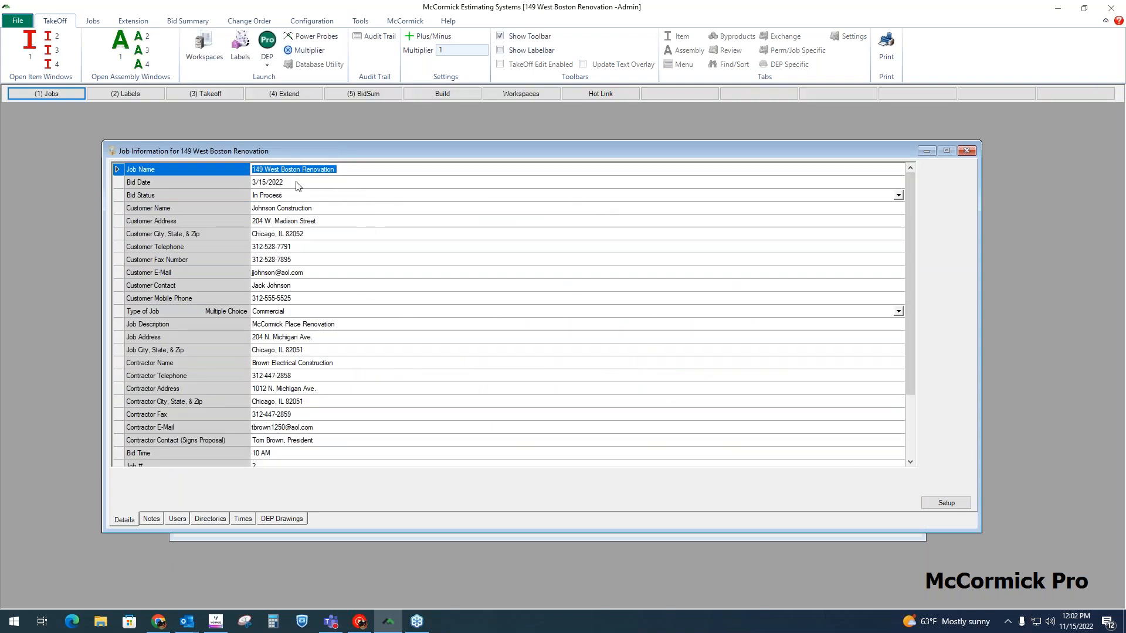
{"action": "left_click_drag", "start_coordinate": [341, 169], "coordinate": [243, 170]}
{"action": "left_click_drag", "start_coordinate": [352, 169], "coordinate": [247, 169]}
Step: Review the job's notes and the contents of its Power, Lighting, Low Volt and Blank Drawings folders
{"action": "left_click", "coordinate": [151, 519]}
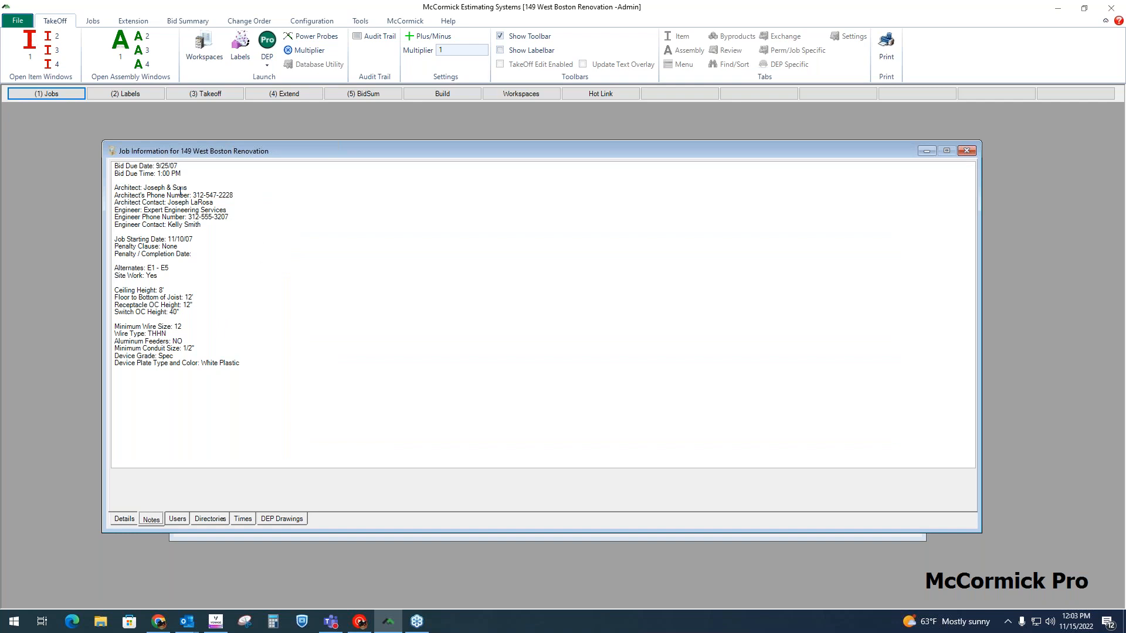
{"action": "left_click", "coordinate": [280, 519]}
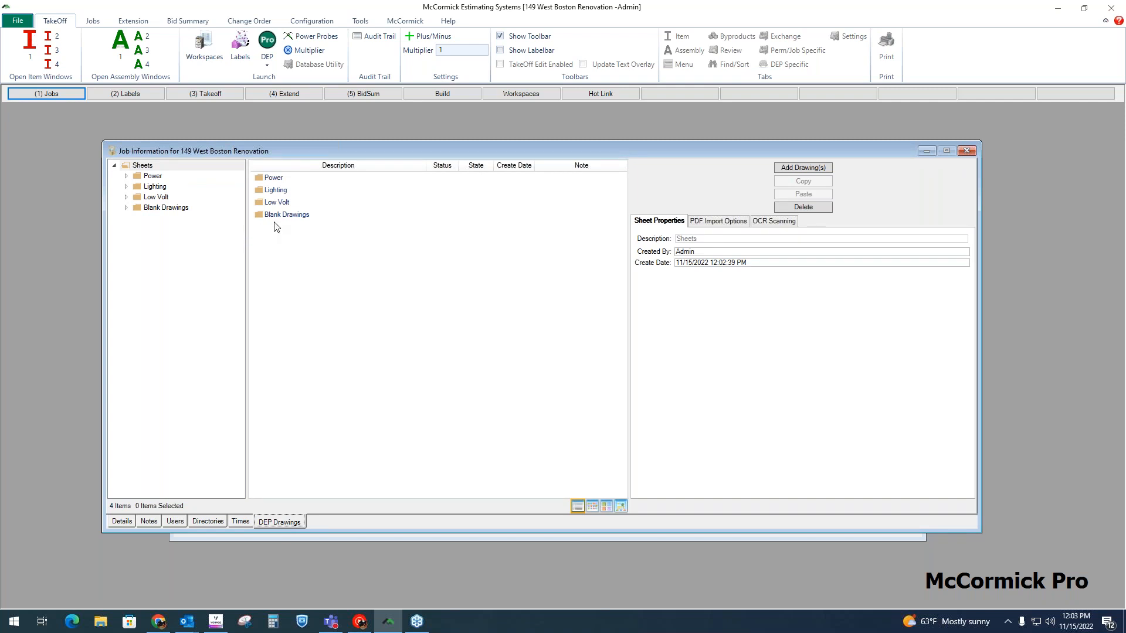
{"action": "left_click", "coordinate": [151, 177]}
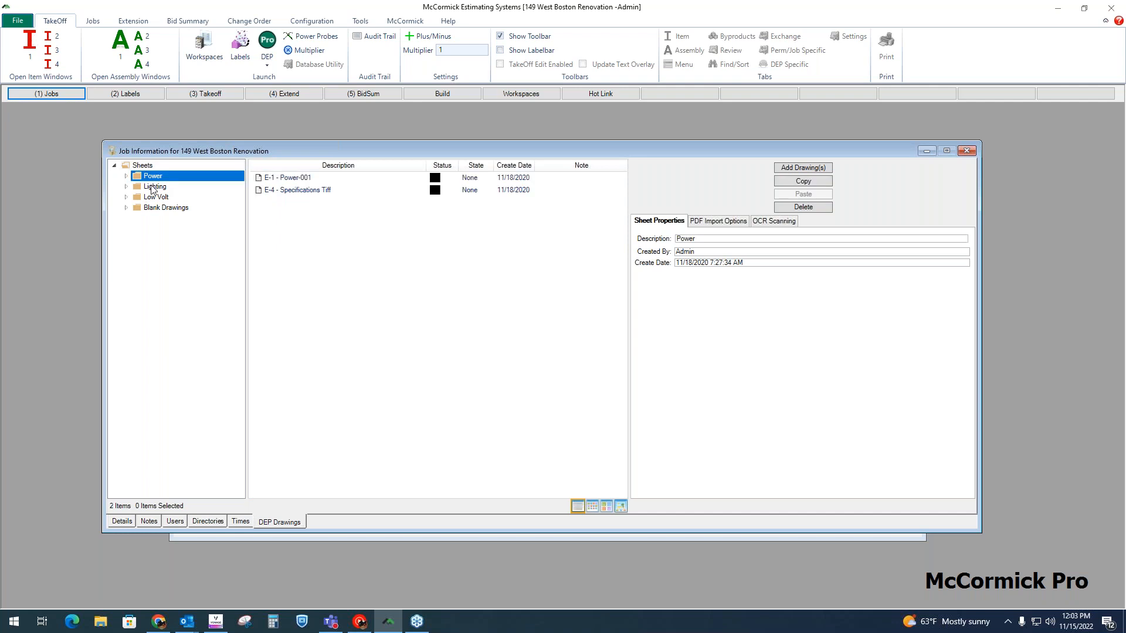
{"action": "left_click", "coordinate": [152, 188]}
{"action": "left_click", "coordinate": [155, 198]}
{"action": "left_click", "coordinate": [158, 208]}
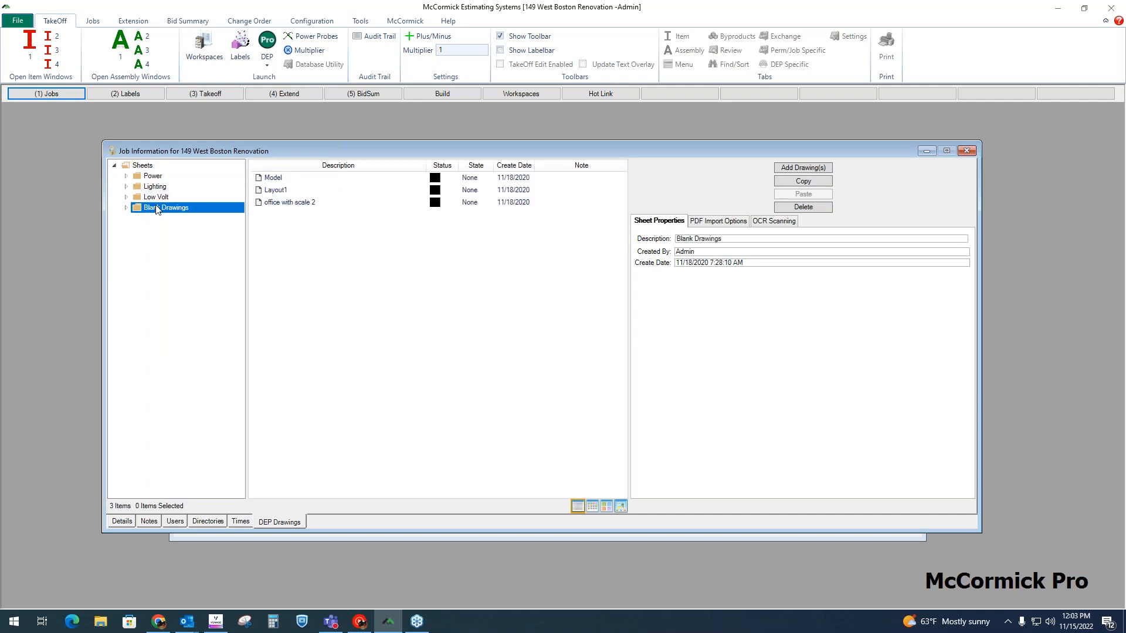
{"action": "left_click", "coordinate": [154, 177]}
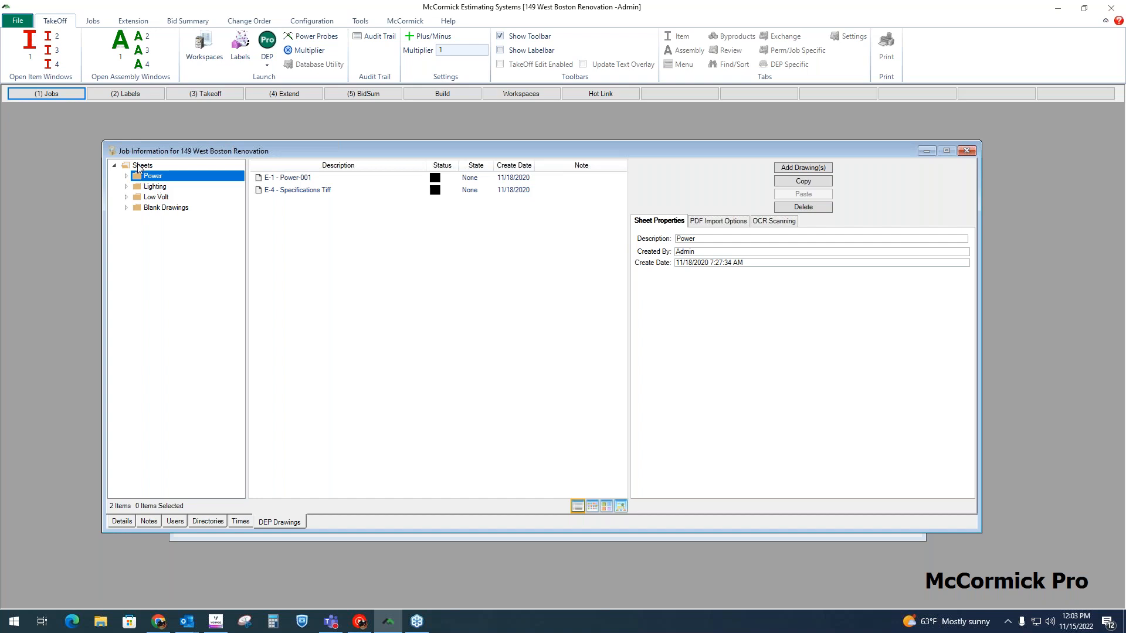
Step: Add a new folder under Sheets in the job's DEP drawings and select it
{"action": "left_click", "coordinate": [142, 166]}
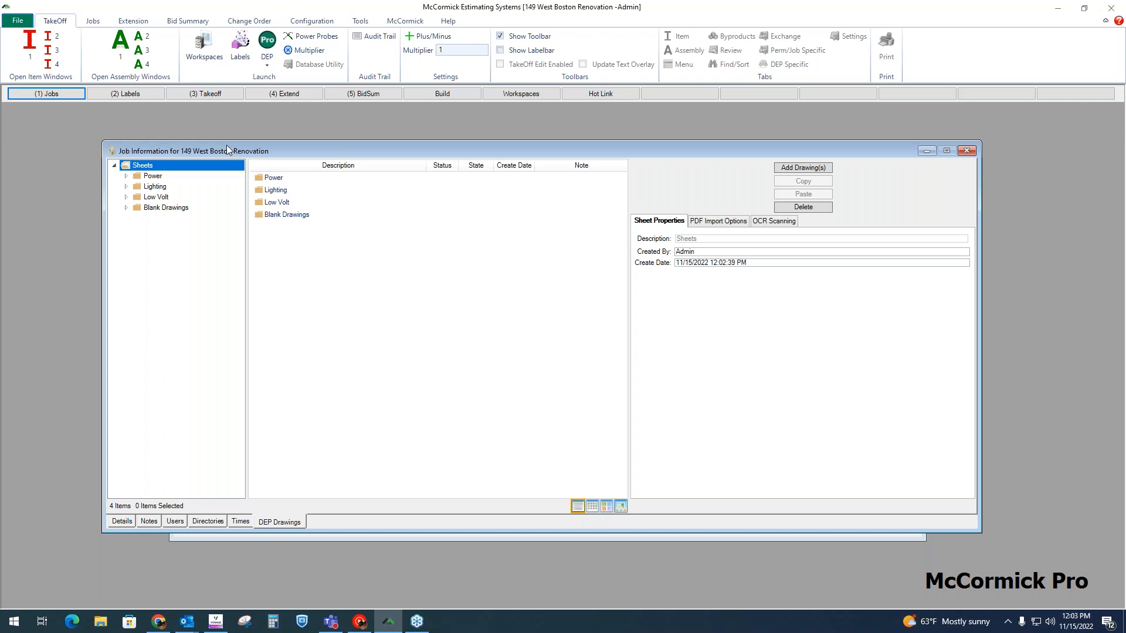
{"action": "right_click", "coordinate": [153, 167]}
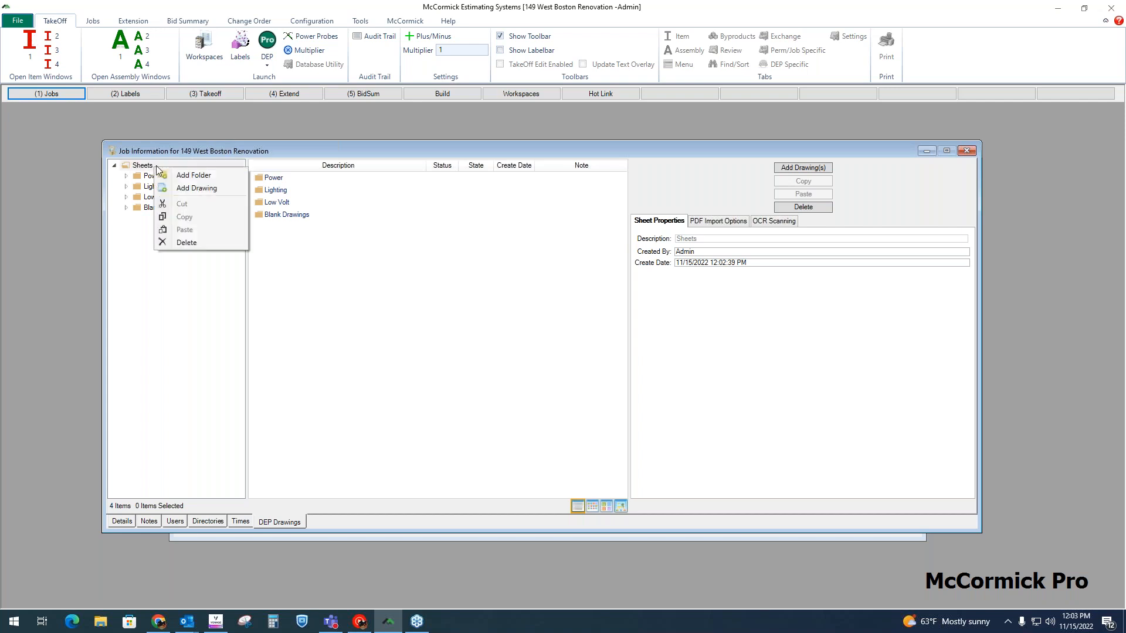
{"action": "left_click", "coordinate": [196, 176]}
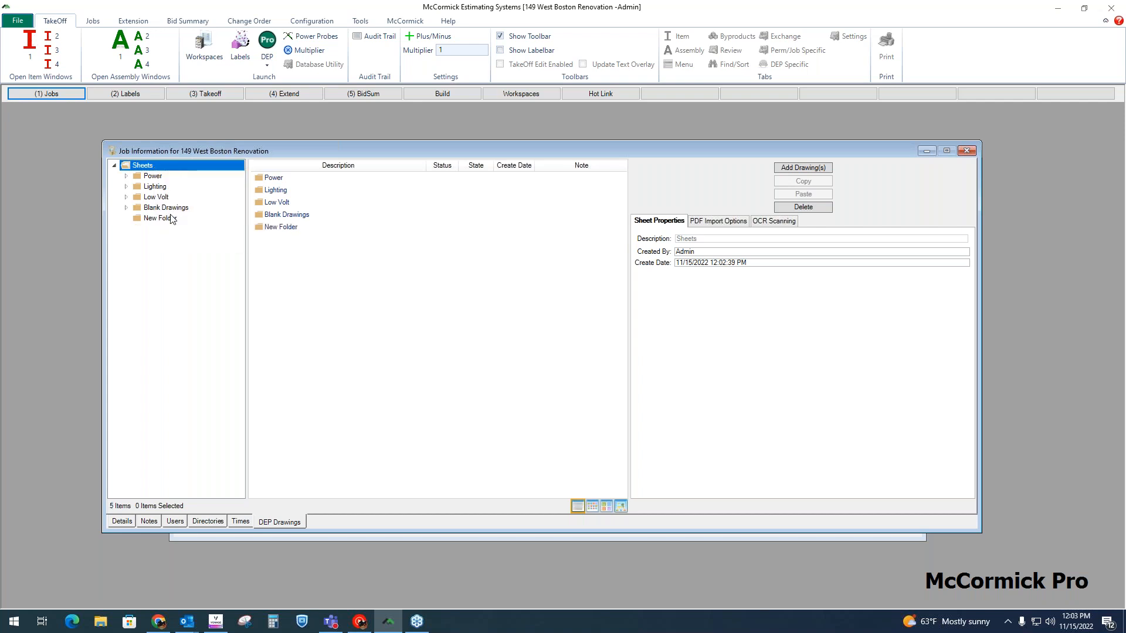
{"action": "left_click", "coordinate": [171, 219]}
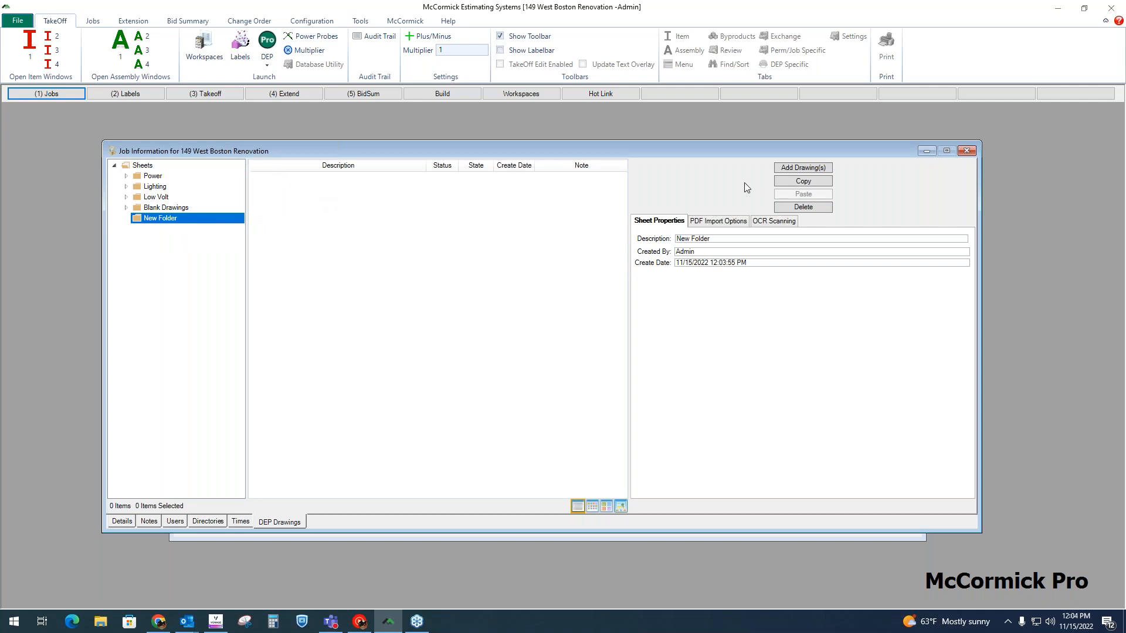
Step: Load all files from the desktop's Electrical Drawings folder into the Drawing Importer for the new folder
{"action": "left_click", "coordinate": [810, 168]}
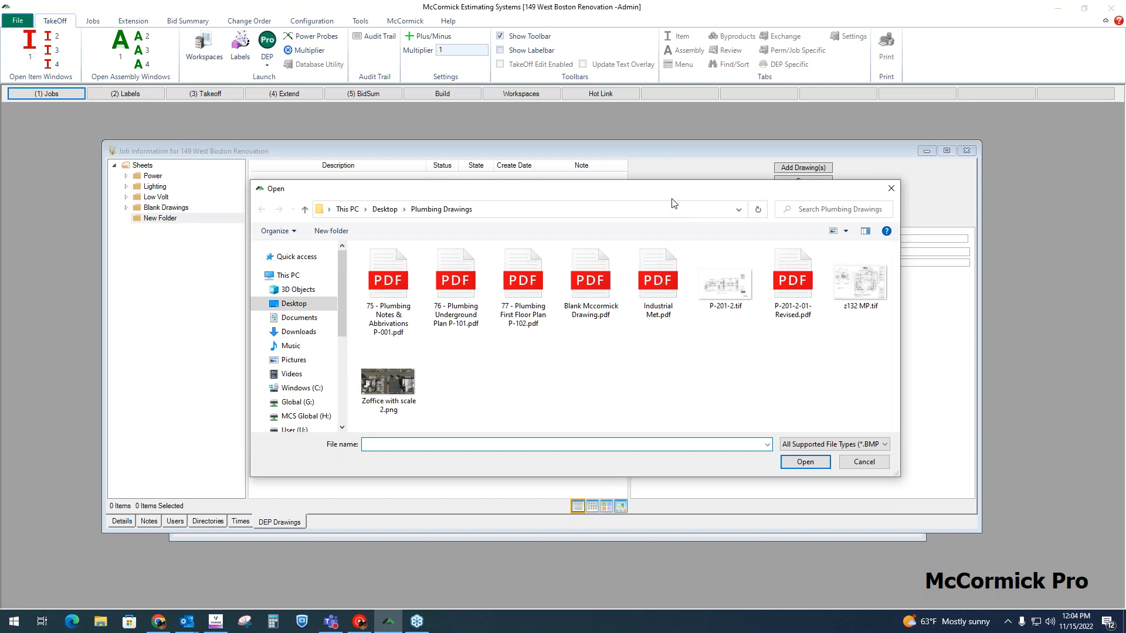
{"action": "left_click", "coordinate": [296, 430]}
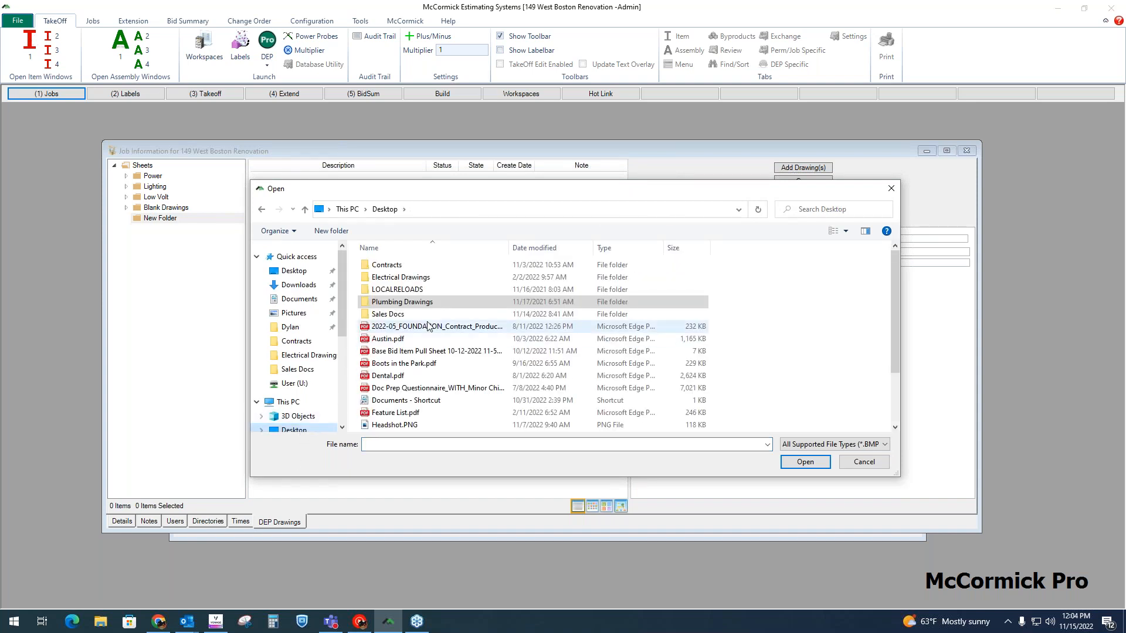
{"action": "left_click", "coordinate": [431, 278]}
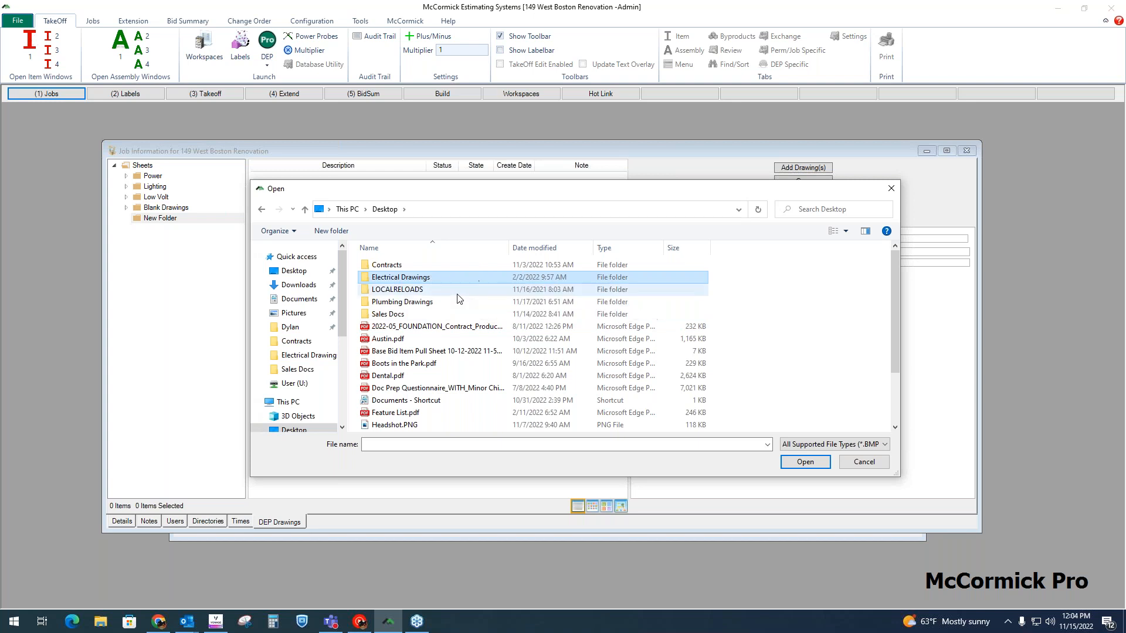
{"action": "double_click", "coordinate": [441, 281]}
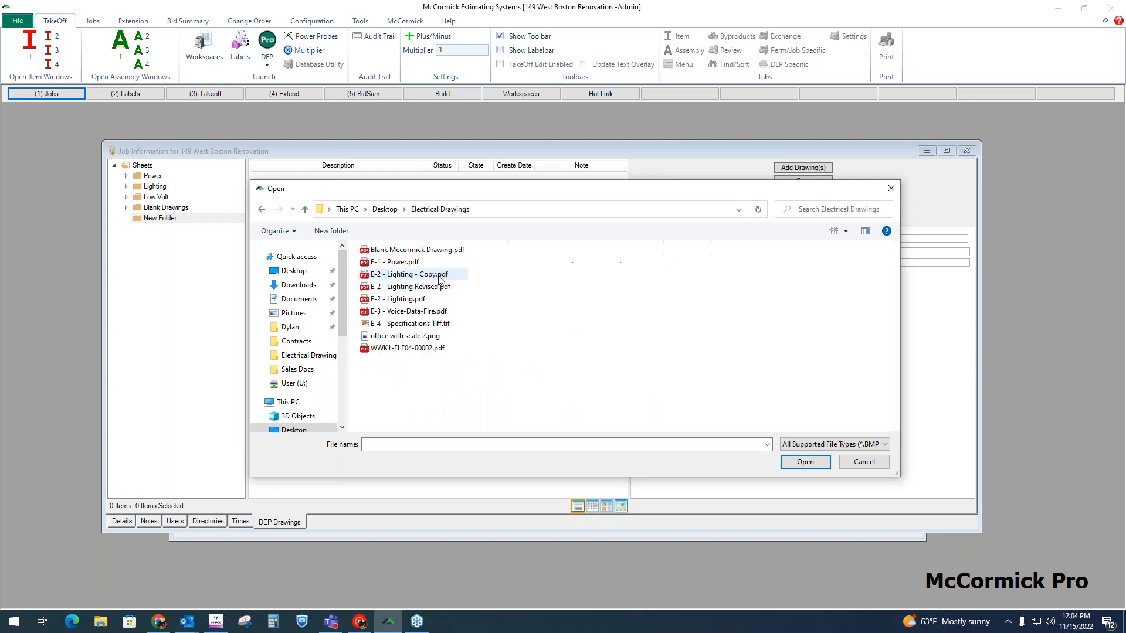
{"action": "left_click", "coordinate": [410, 265]}
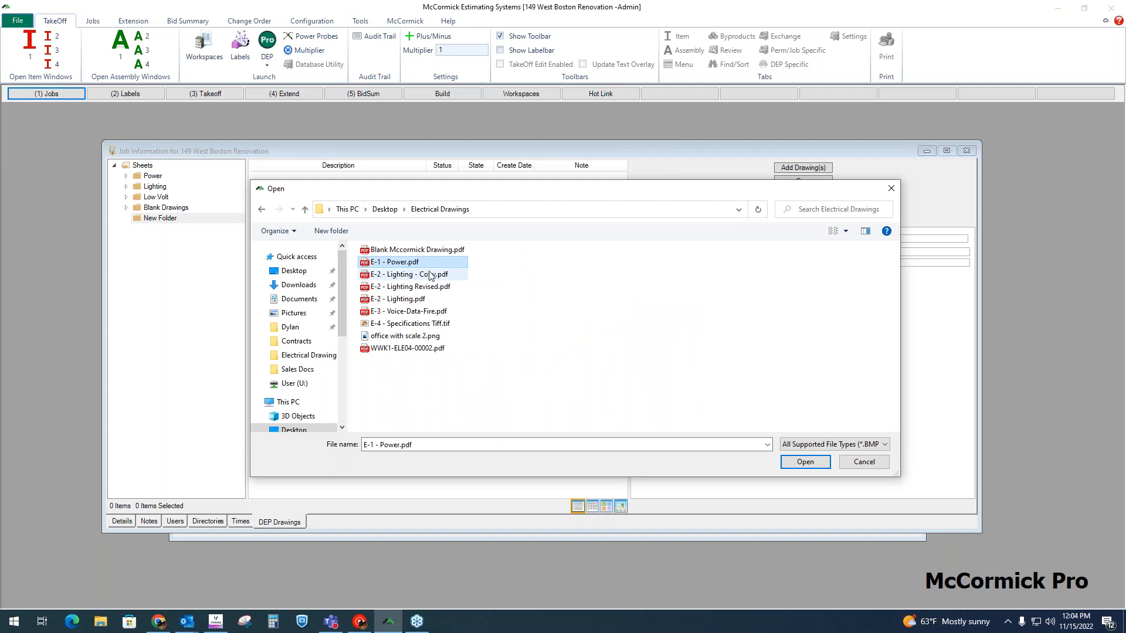
{"action": "left_click", "coordinate": [428, 276]}
{"action": "left_click_drag", "start_coordinate": [475, 256], "coordinate": [463, 353]}
{"action": "left_click", "coordinate": [814, 465]}
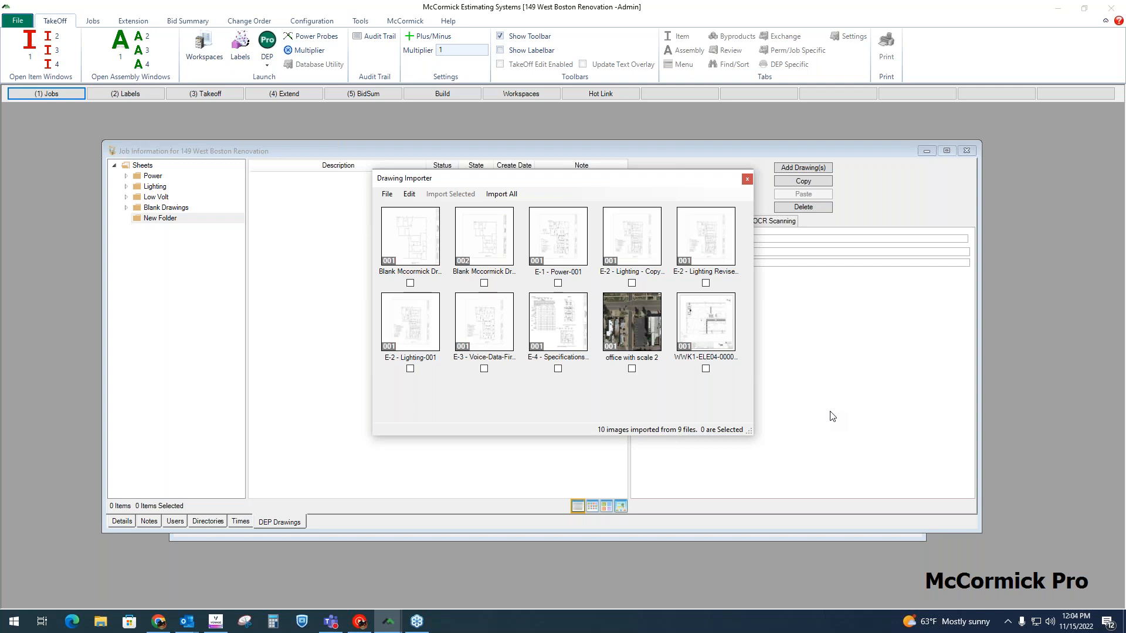
Step: Enlarge the Drawing Importer window and preview the E-2 Lighting - Copy drawing
{"action": "mouse_move", "coordinate": [748, 431]}
{"action": "left_mouse_down"}
{"action": "mouse_move", "coordinate": [1085, 548]}
{"action": "mouse_move", "coordinate": [1115, 586]}
{"action": "left_mouse_up"}
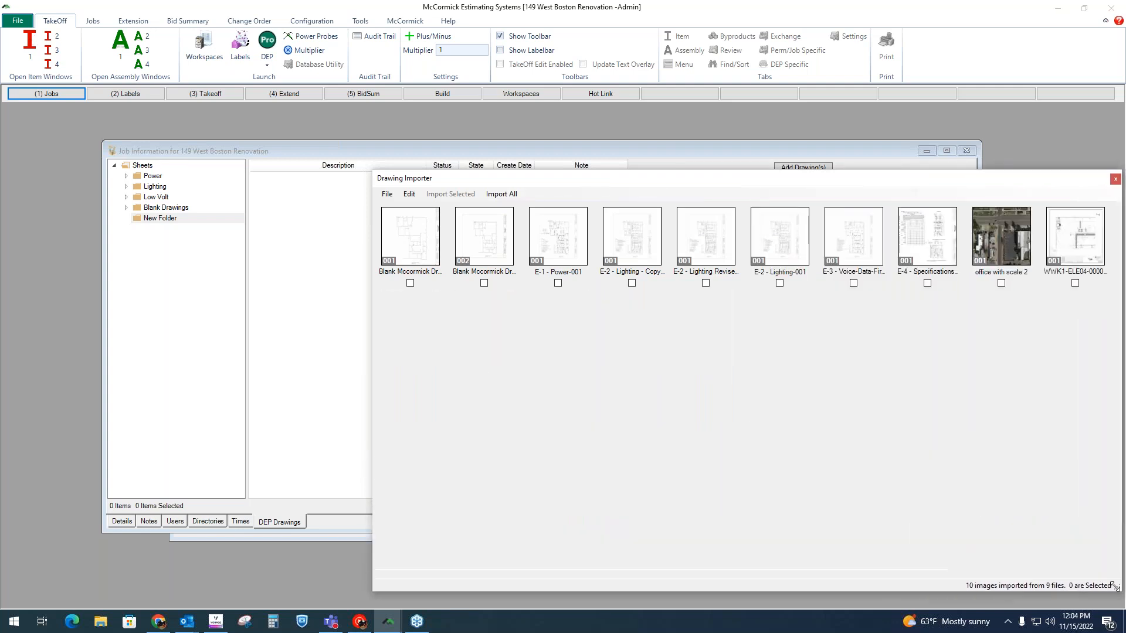
{"action": "double_click", "coordinate": [638, 237]}
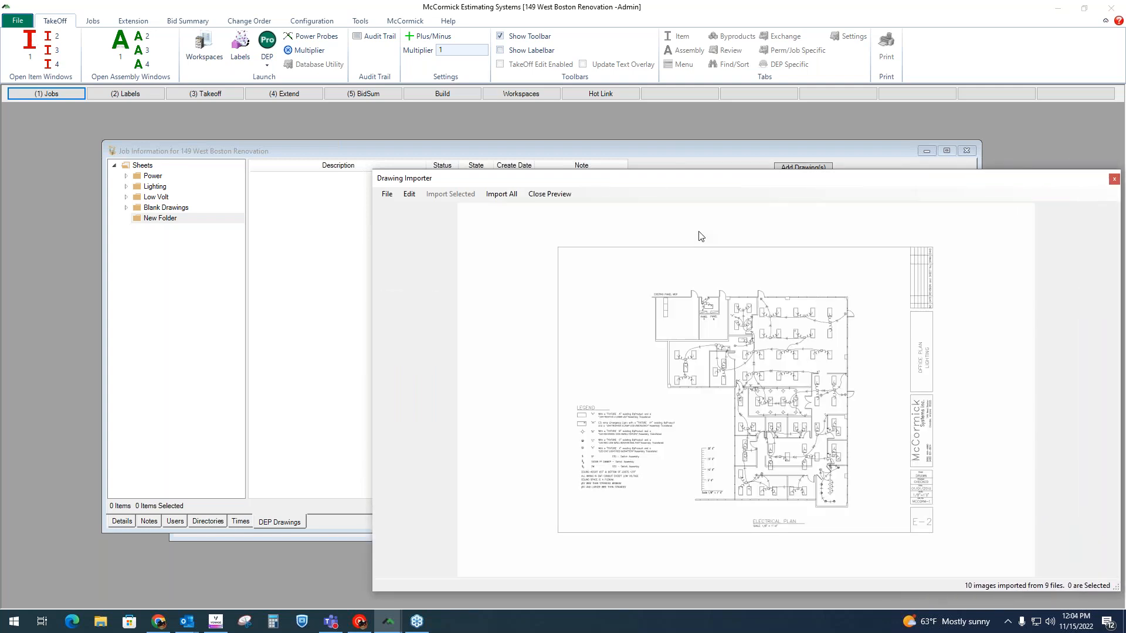
{"action": "left_click", "coordinate": [549, 195]}
Step: Import all loaded drawings into the new folder and close the job information
{"action": "left_click", "coordinate": [557, 283]}
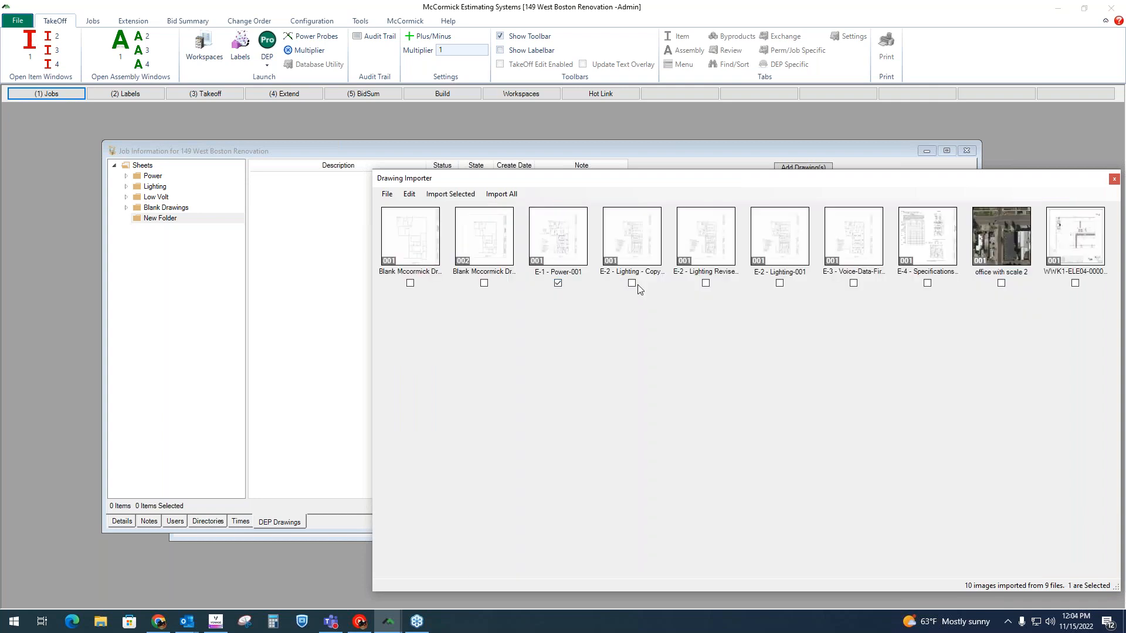
{"action": "left_click", "coordinate": [705, 283]}
{"action": "left_click", "coordinate": [511, 194]}
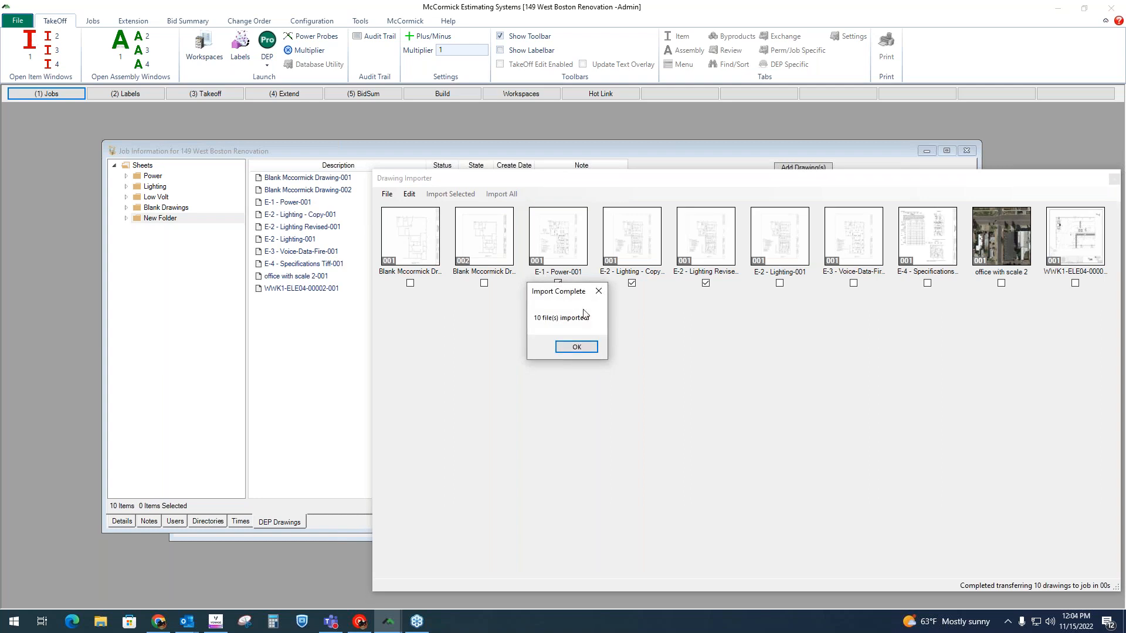
{"action": "left_click", "coordinate": [577, 347]}
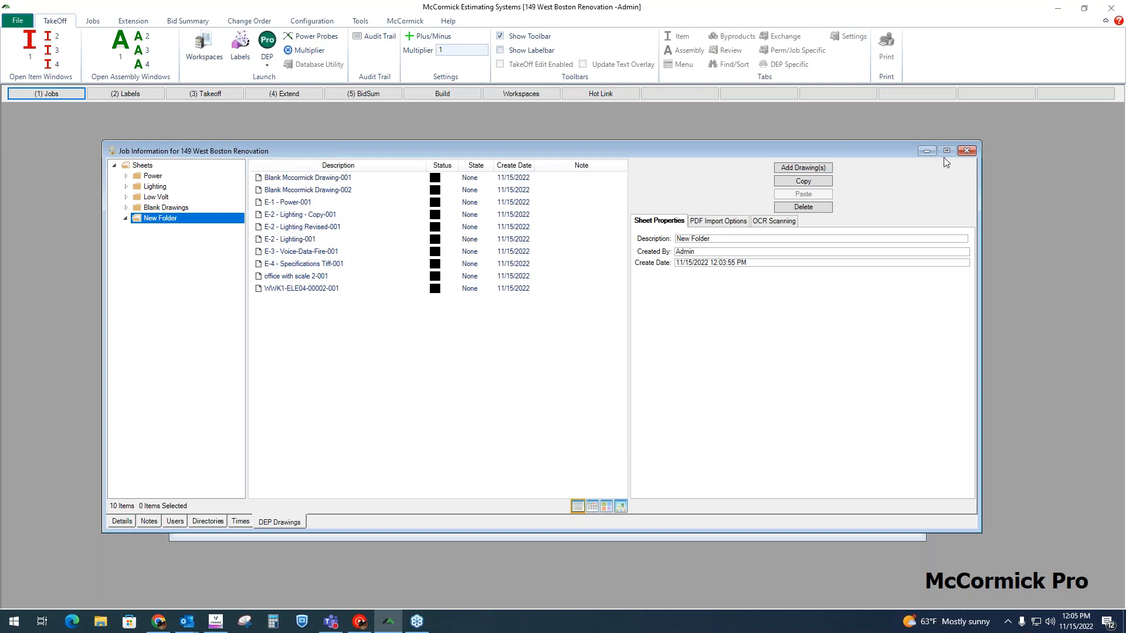
{"action": "left_click", "coordinate": [967, 152]}
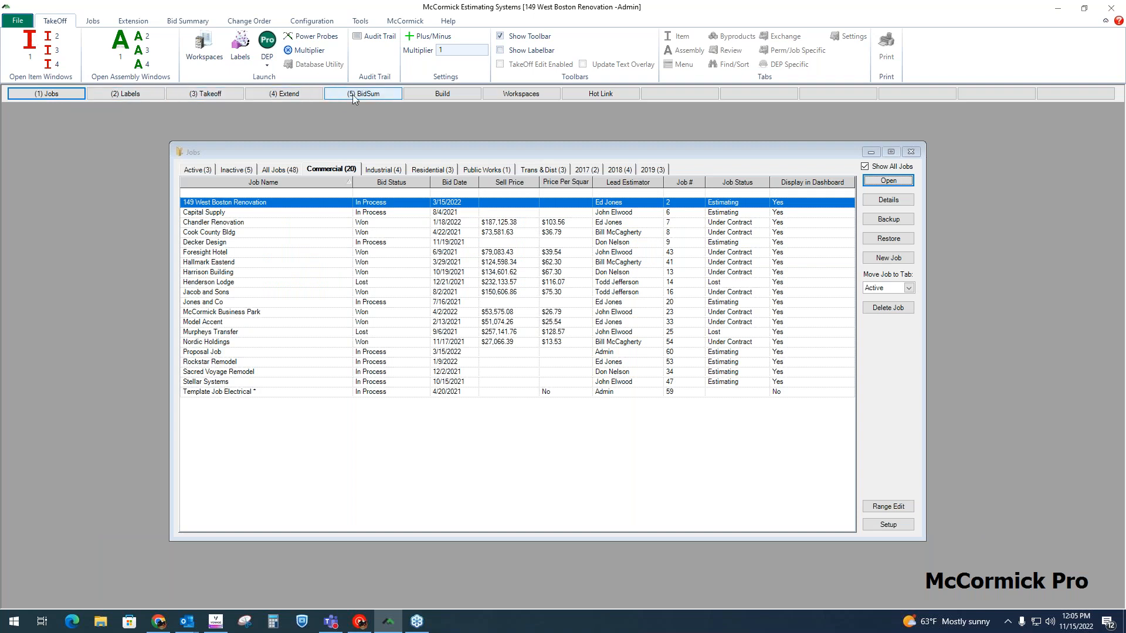
Step: Open the 149 West Boston Renovation job for takeoff and bring up its labels
{"action": "left_click", "coordinate": [79, 94]}
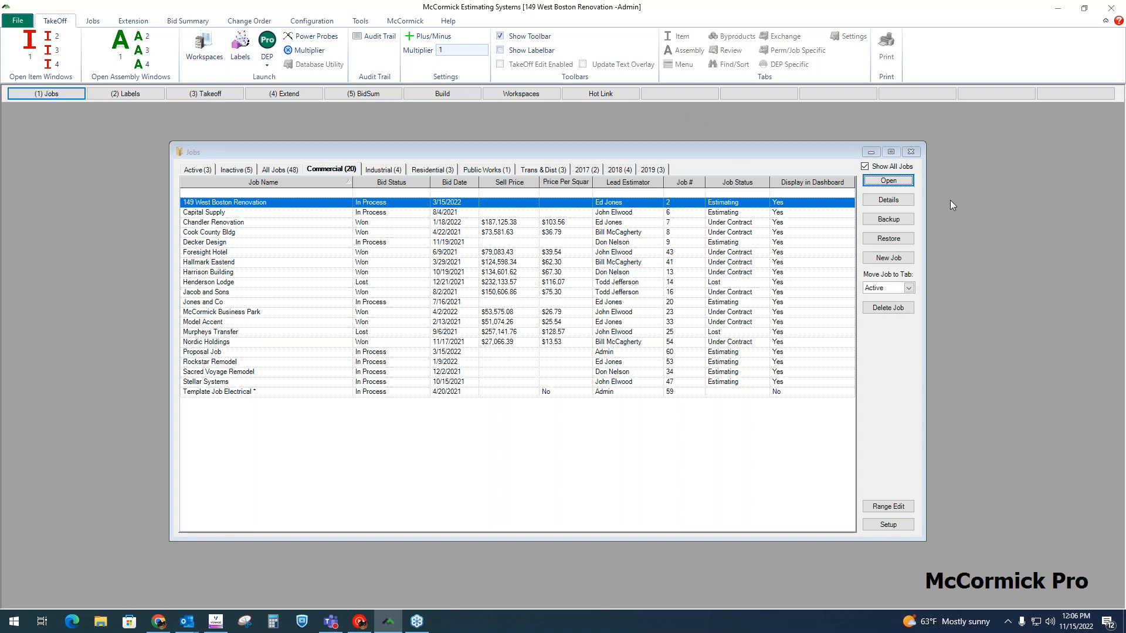
{"action": "left_click", "coordinate": [873, 180]}
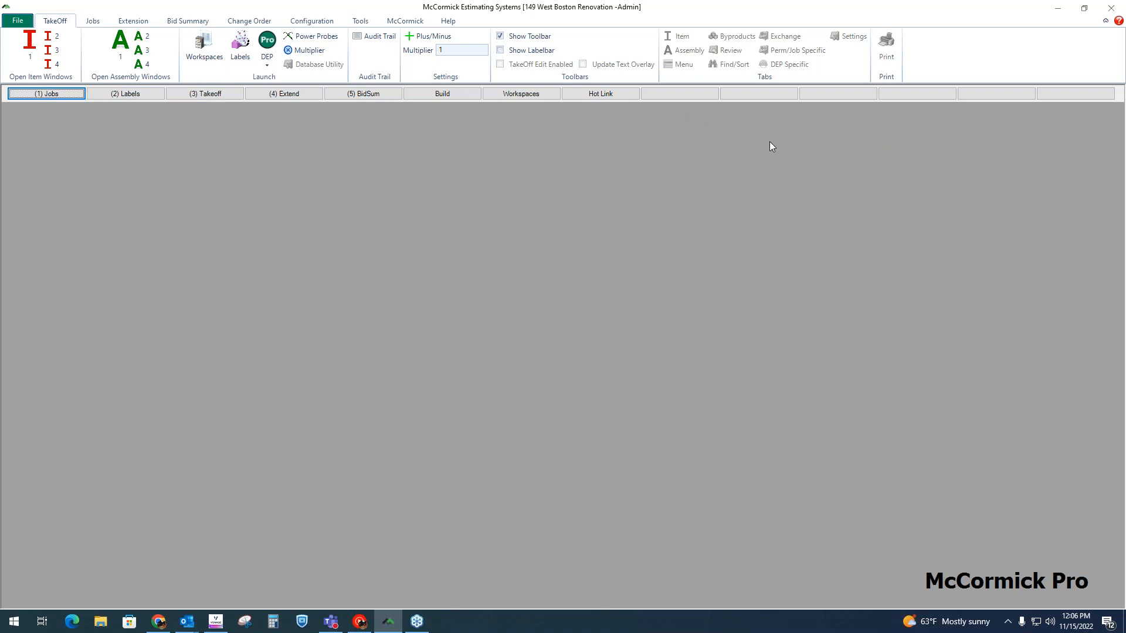
{"action": "left_click", "coordinate": [150, 95]}
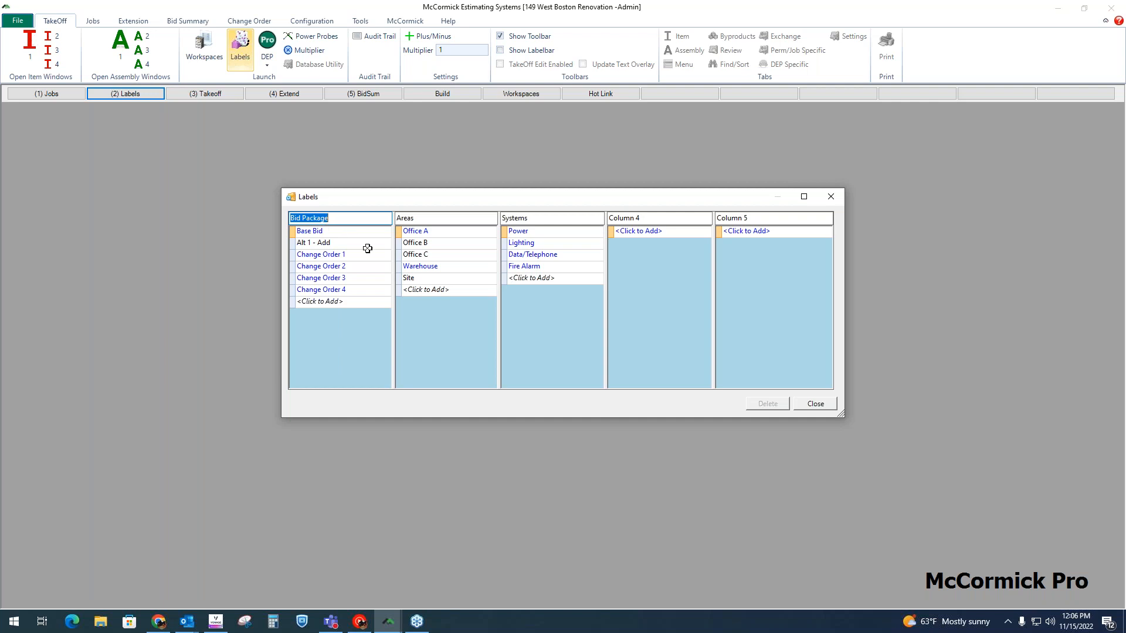
Step: Look through the bid package labels from Base Bid and Alt 1 - Add to Change Order 4
{"action": "left_click", "coordinate": [324, 234]}
{"action": "left_click", "coordinate": [326, 242]}
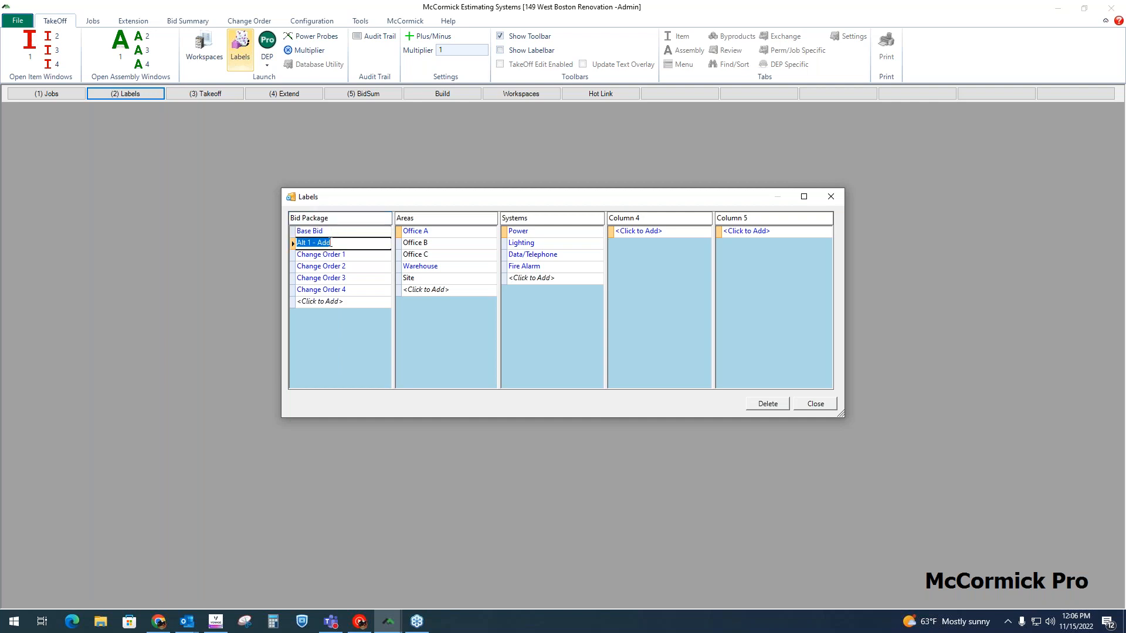
{"action": "left_click", "coordinate": [329, 232]}
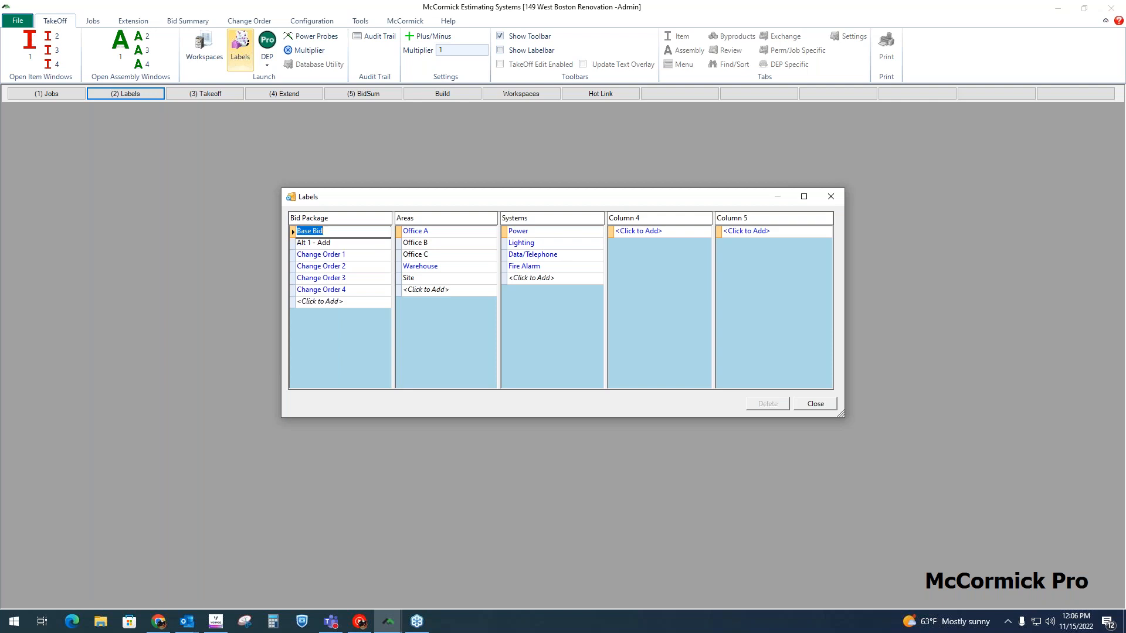
{"action": "left_click", "coordinate": [336, 244]}
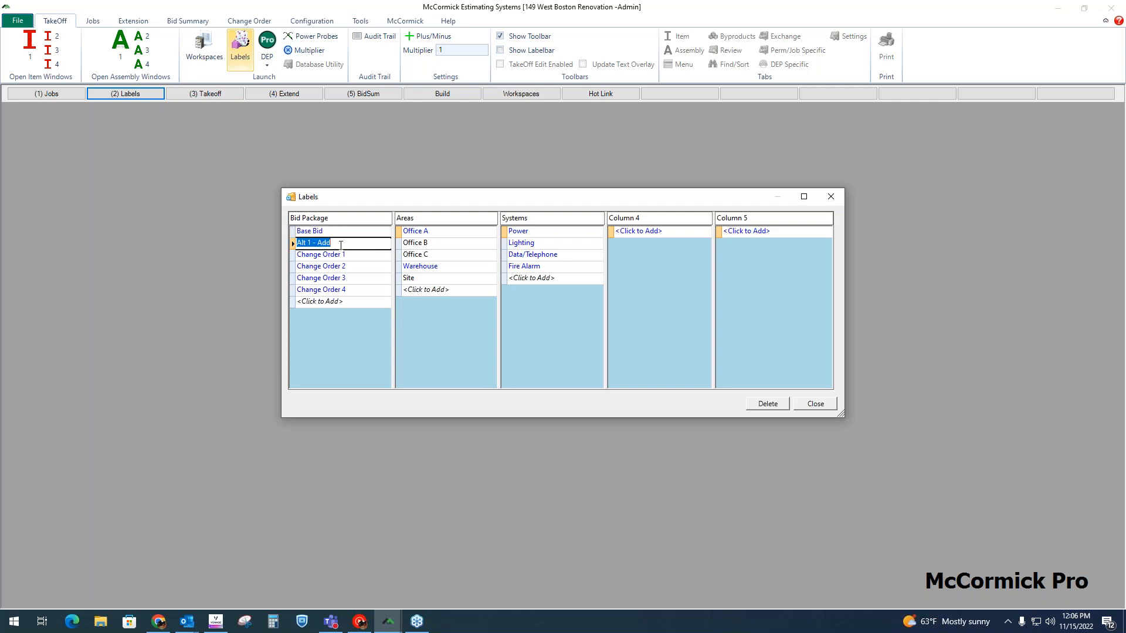
{"action": "left_click", "coordinate": [338, 232]}
{"action": "left_click", "coordinate": [347, 254]}
{"action": "left_click", "coordinate": [349, 266]}
{"action": "left_click", "coordinate": [352, 278]}
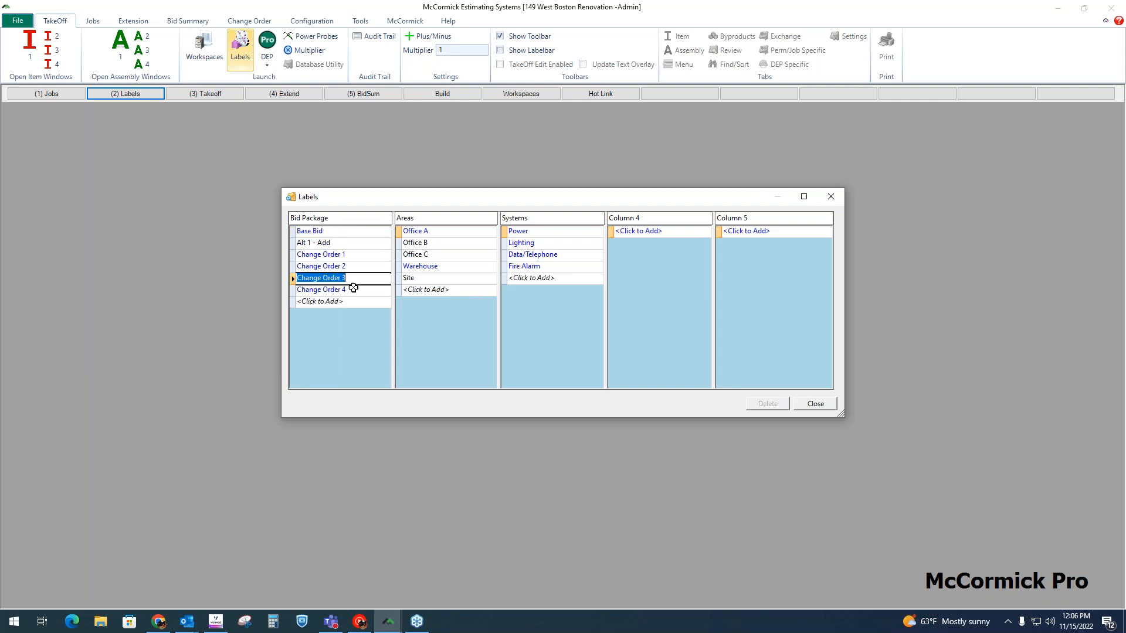
{"action": "left_click", "coordinate": [353, 290]}
Step: Add a bid package label named Change Order 5
{"action": "left_click", "coordinate": [343, 301]}
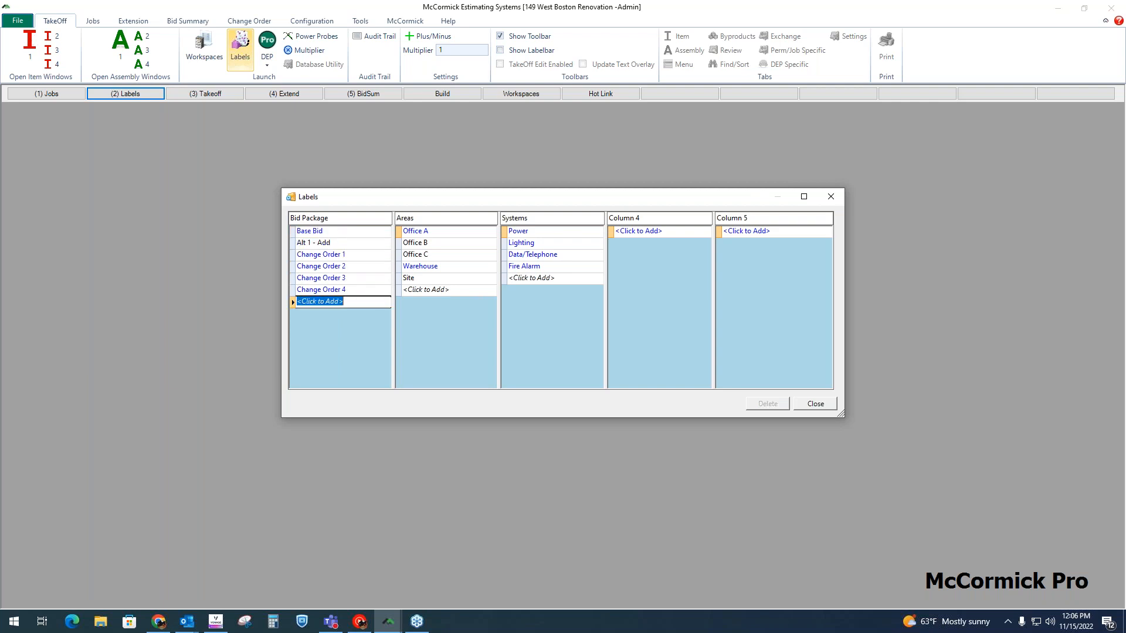
{"action": "type", "text": "Channge Order 5"}
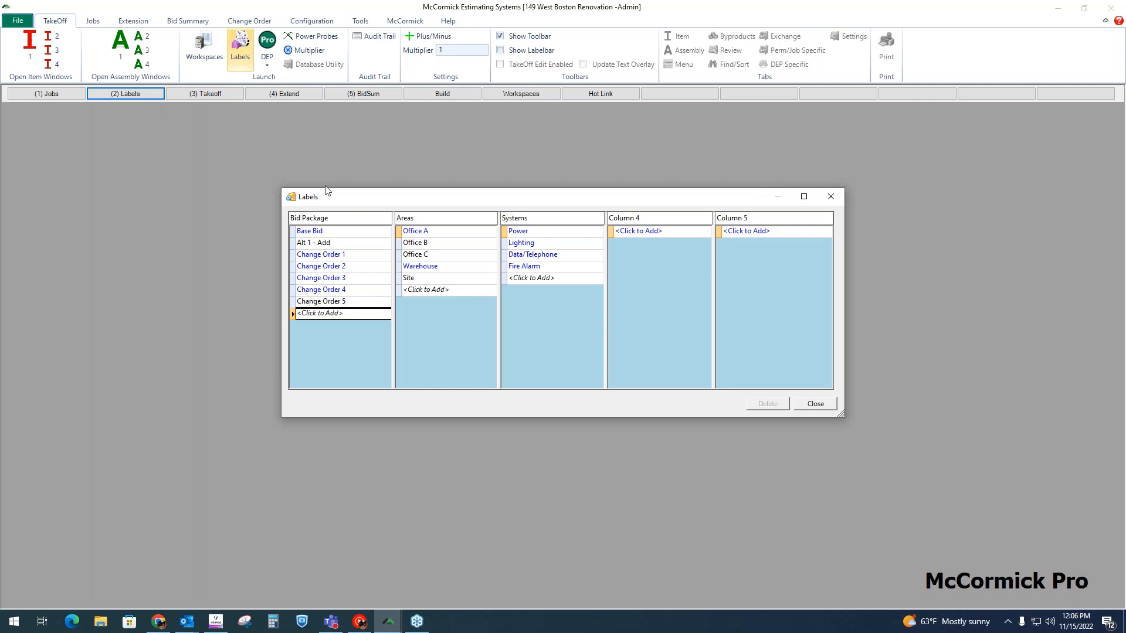
Step: Look through the bid package labels Base Bid, Alt 1 - Add and Change Order 1, and the area labels from Office A to Warehouse
{"action": "left_click", "coordinate": [326, 232]}
{"action": "left_click", "coordinate": [328, 243]}
{"action": "left_click", "coordinate": [329, 254]}
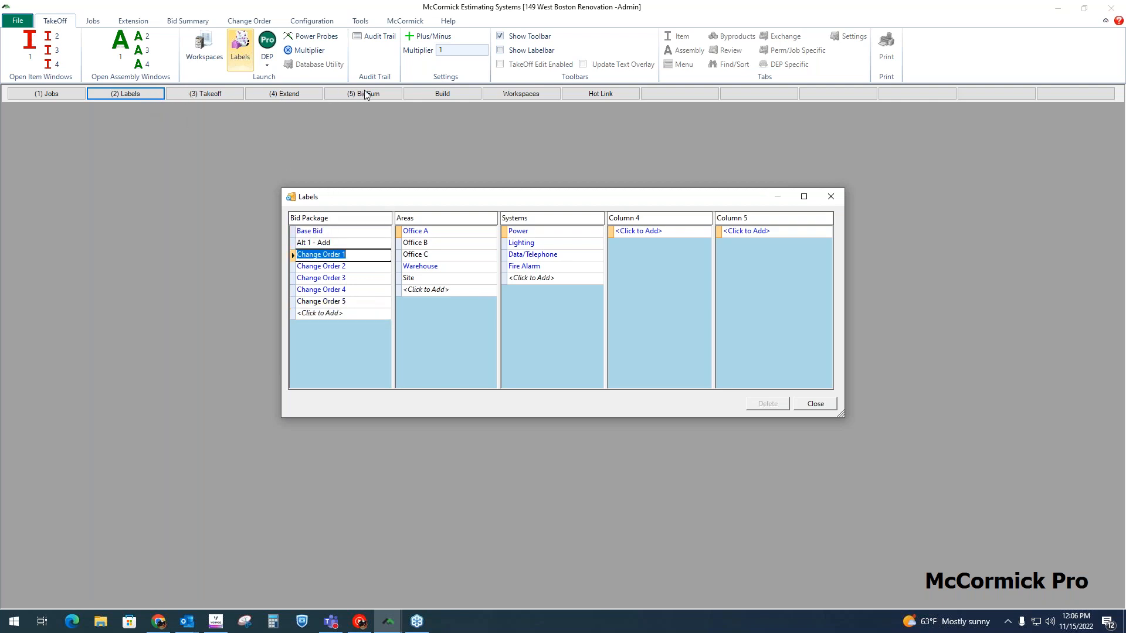
{"action": "left_click", "coordinate": [343, 234]}
{"action": "left_click", "coordinate": [344, 243]}
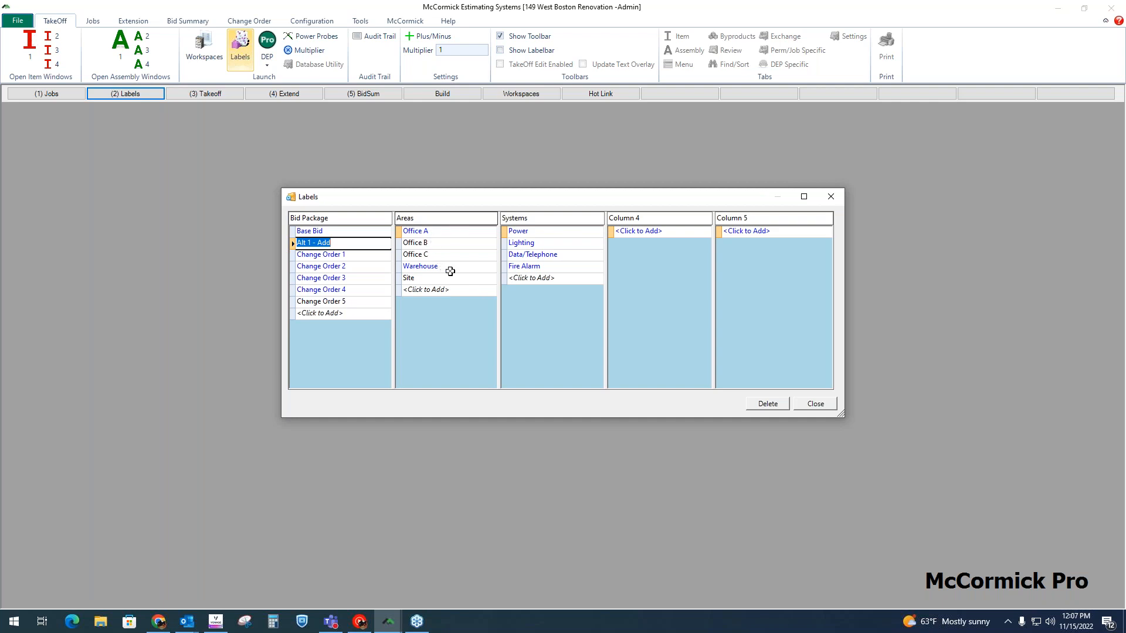
{"action": "left_click", "coordinate": [437, 233]}
{"action": "left_click", "coordinate": [436, 243]}
{"action": "left_click", "coordinate": [436, 255]}
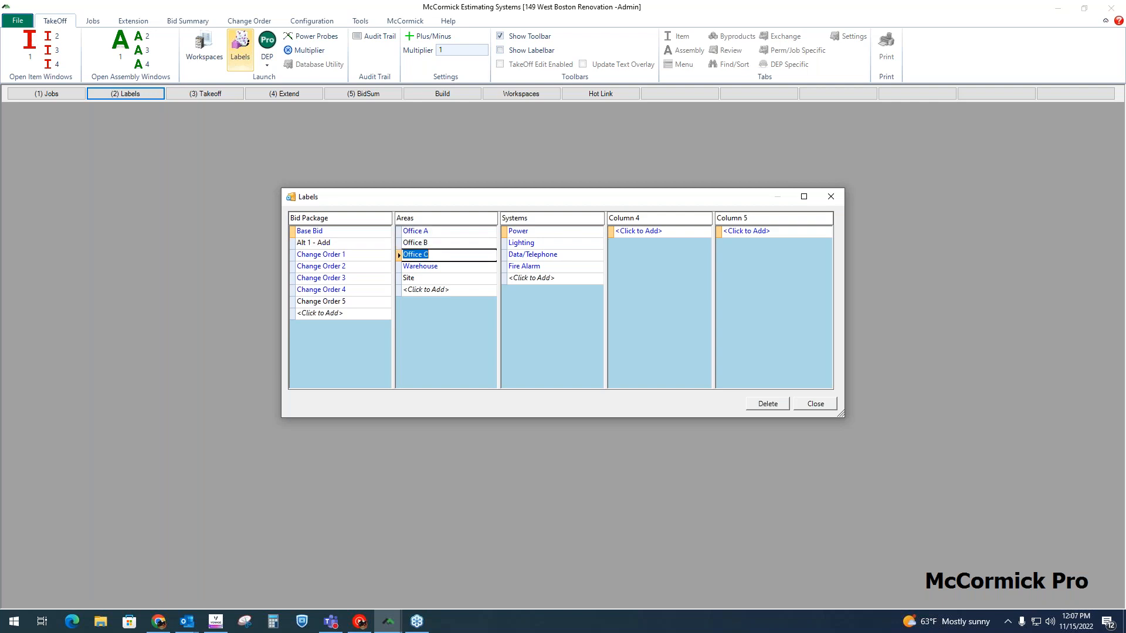
{"action": "left_click", "coordinate": [443, 266]}
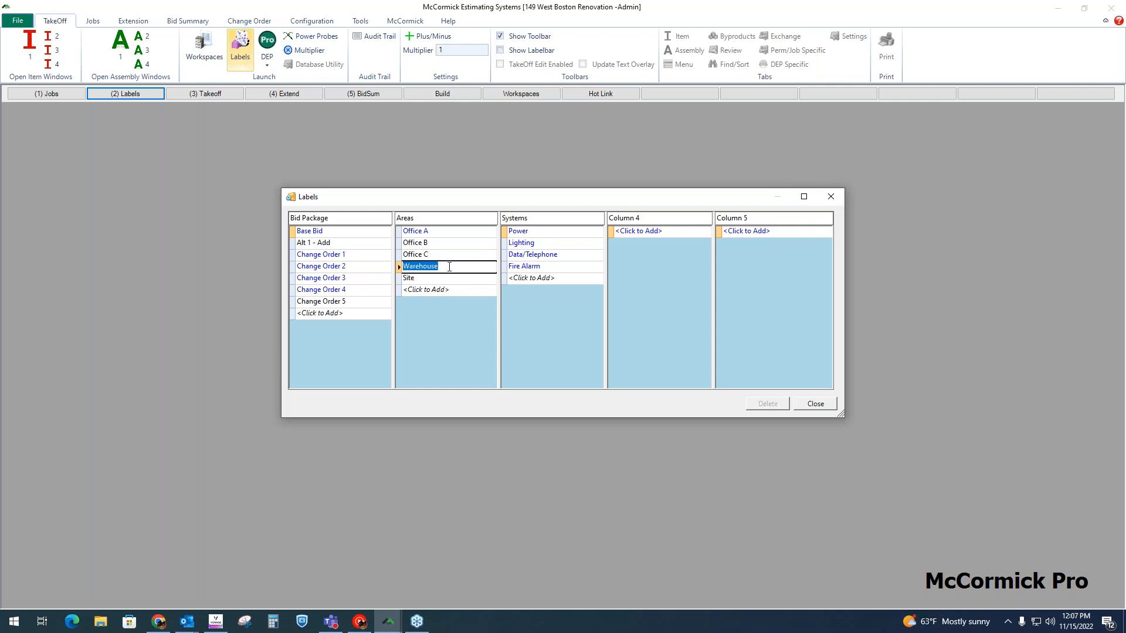
Step: Examine the system labels from Power to Fire Alarm and how they pair with the Warehouse and Office A areas
{"action": "left_click", "coordinate": [542, 233]}
{"action": "key", "text": "Down"}
{"action": "key", "text": "Down"}
{"action": "key", "text": "Down"}
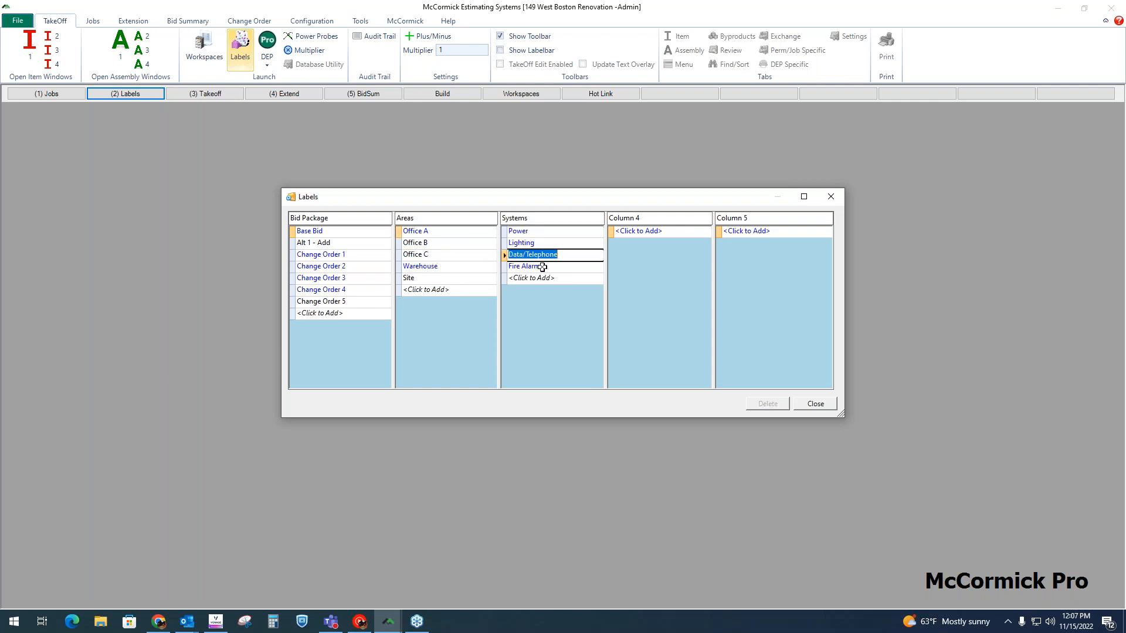
{"action": "left_click", "coordinate": [535, 234]}
{"action": "left_click", "coordinate": [537, 243]}
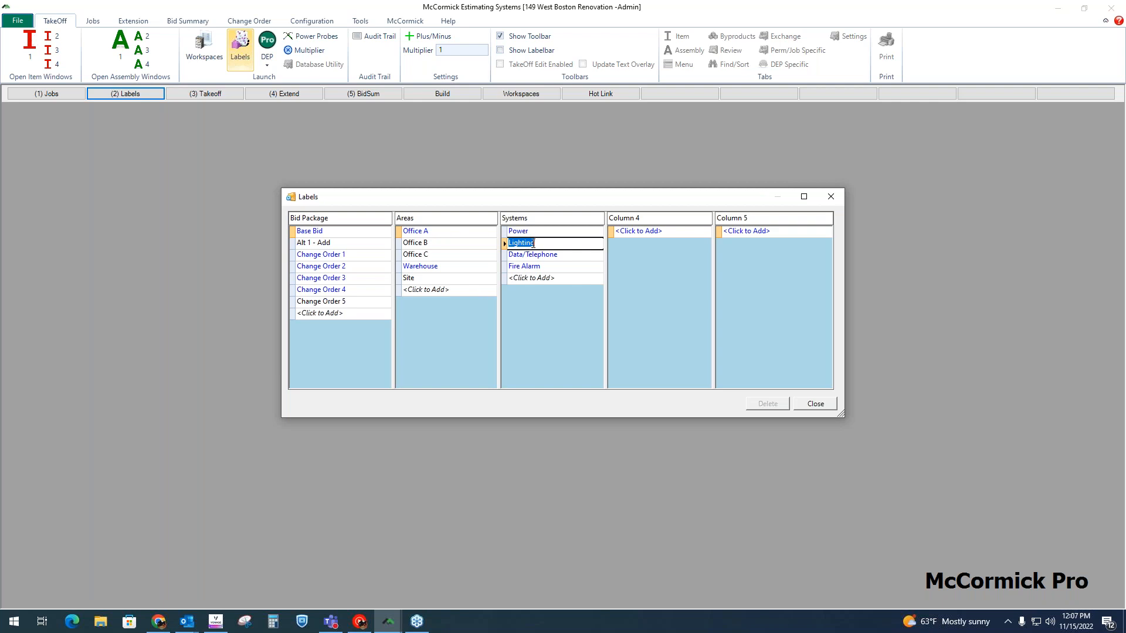
{"action": "left_click", "coordinate": [448, 265]}
{"action": "left_click", "coordinate": [548, 265]}
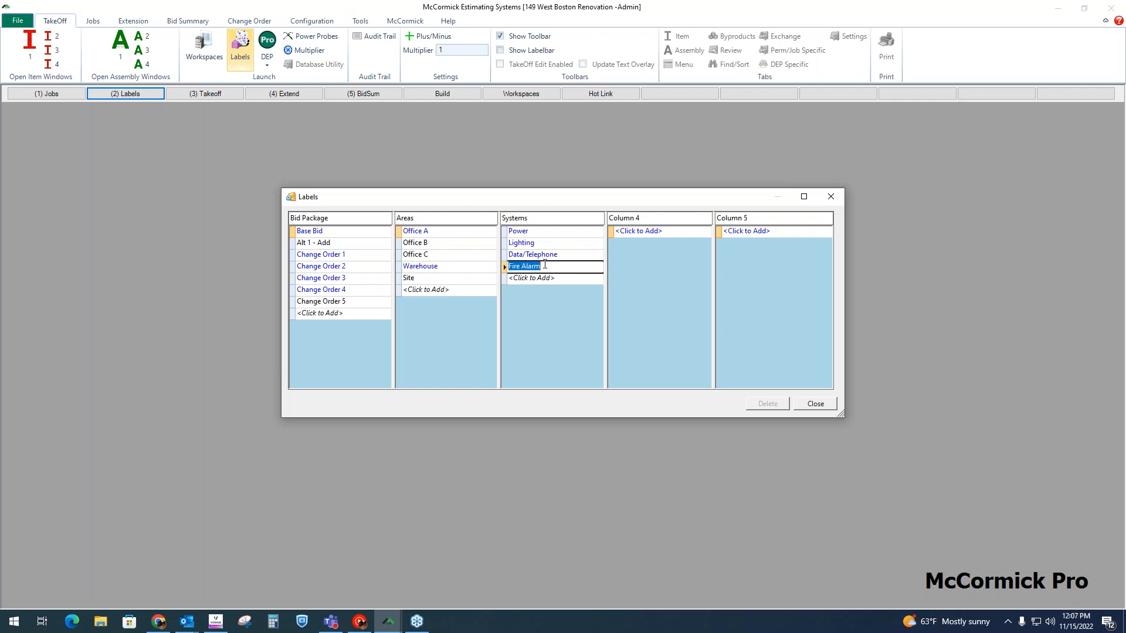
{"action": "left_click", "coordinate": [455, 232]}
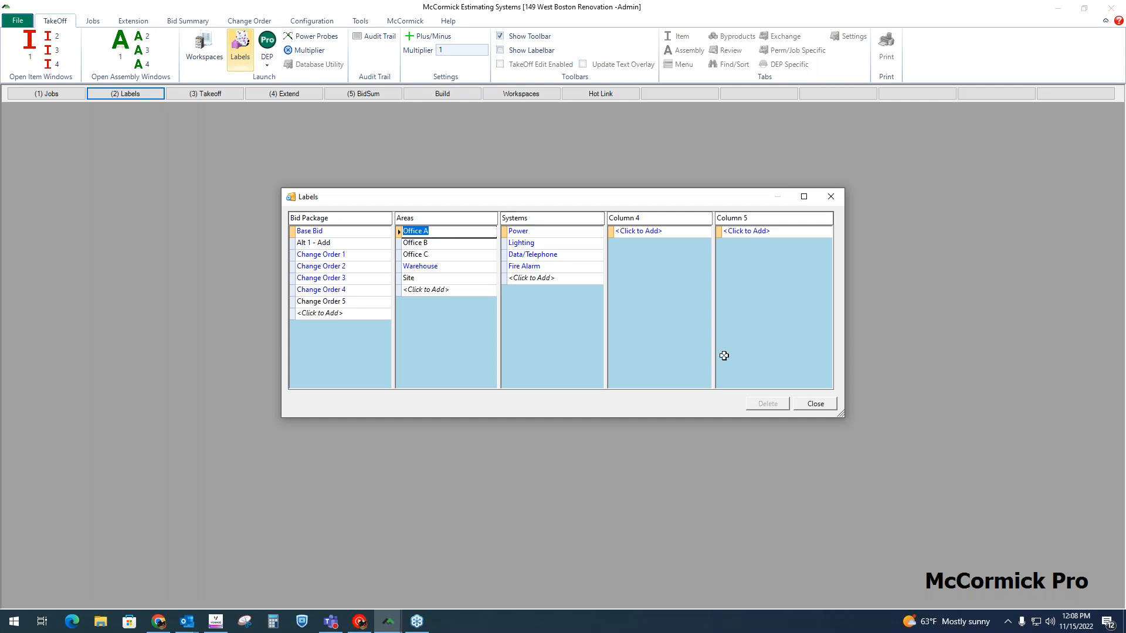
Step: Close the labels and open the takeoff workspace, checking the active Base Bid, Office A and Power labels
{"action": "left_click", "coordinate": [814, 404]}
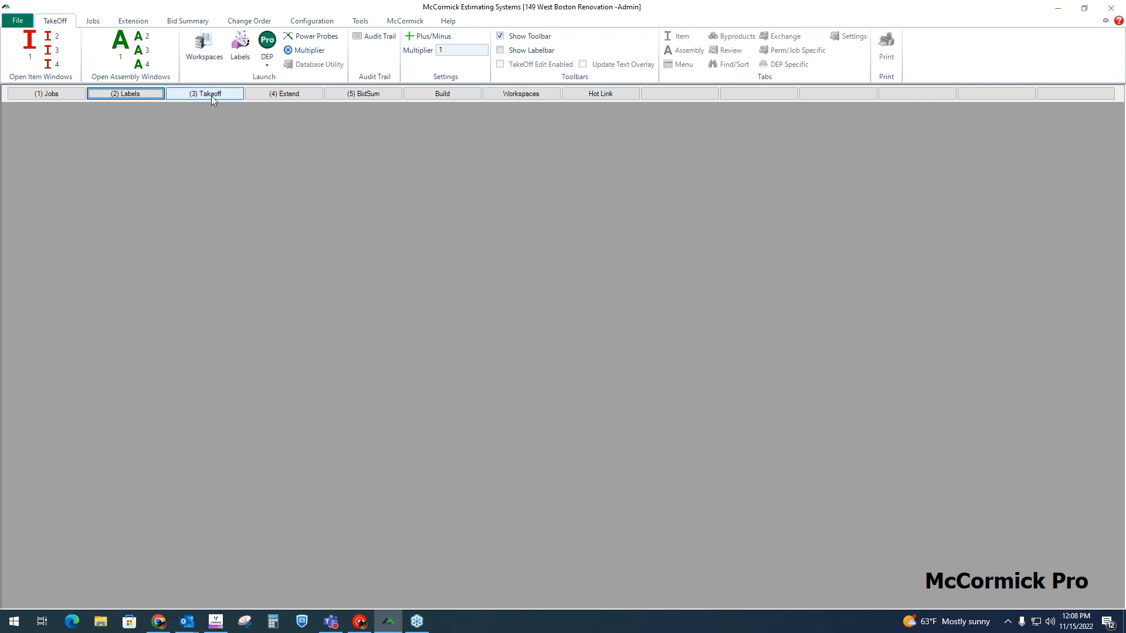
{"action": "left_click", "coordinate": [223, 92]}
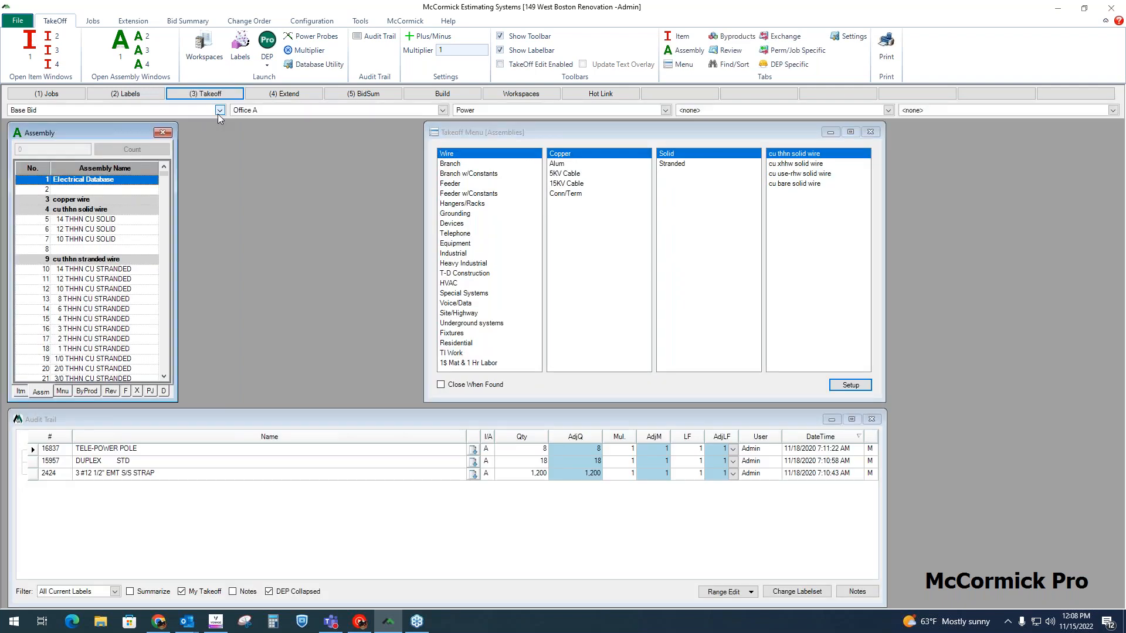
{"action": "left_click", "coordinate": [220, 110]}
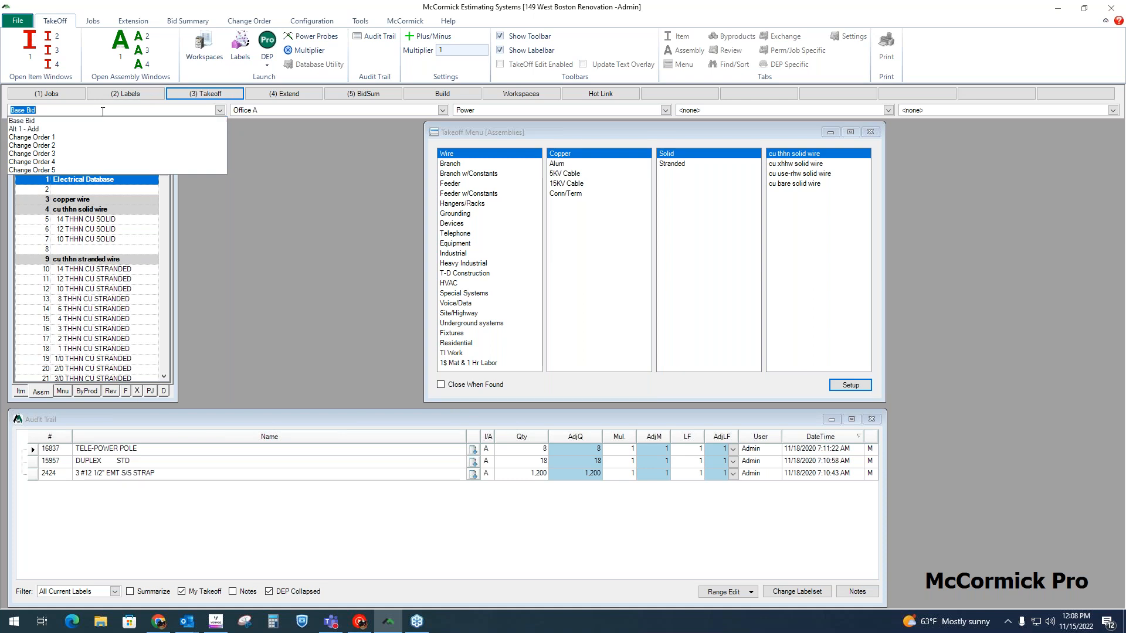
{"action": "left_click", "coordinate": [105, 111]}
{"action": "left_click", "coordinate": [256, 112]}
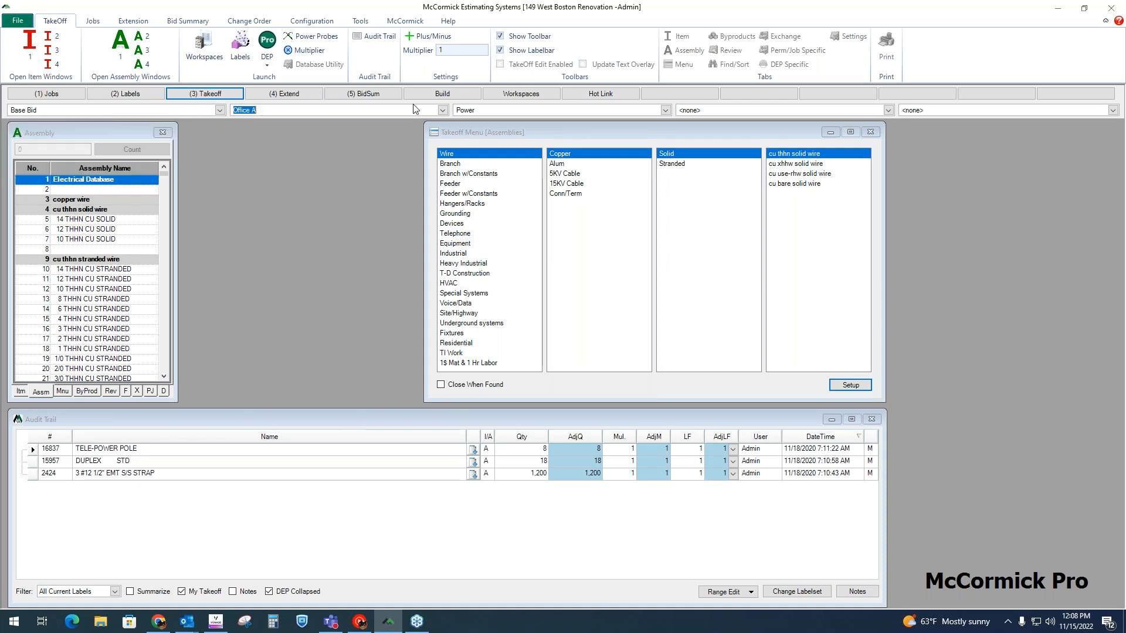
{"action": "left_click", "coordinate": [490, 112]}
{"action": "left_click", "coordinate": [270, 111]}
{"action": "left_click", "coordinate": [189, 111]}
{"action": "left_click", "coordinate": [260, 110]}
{"action": "left_click", "coordinate": [489, 110]}
Step: Enlarge the Audit Trail to review the entries for the Base Bid, Office A and Power labels, then shrink it back
{"action": "left_click_drag", "start_coordinate": [377, 409], "coordinate": [397, 124]}
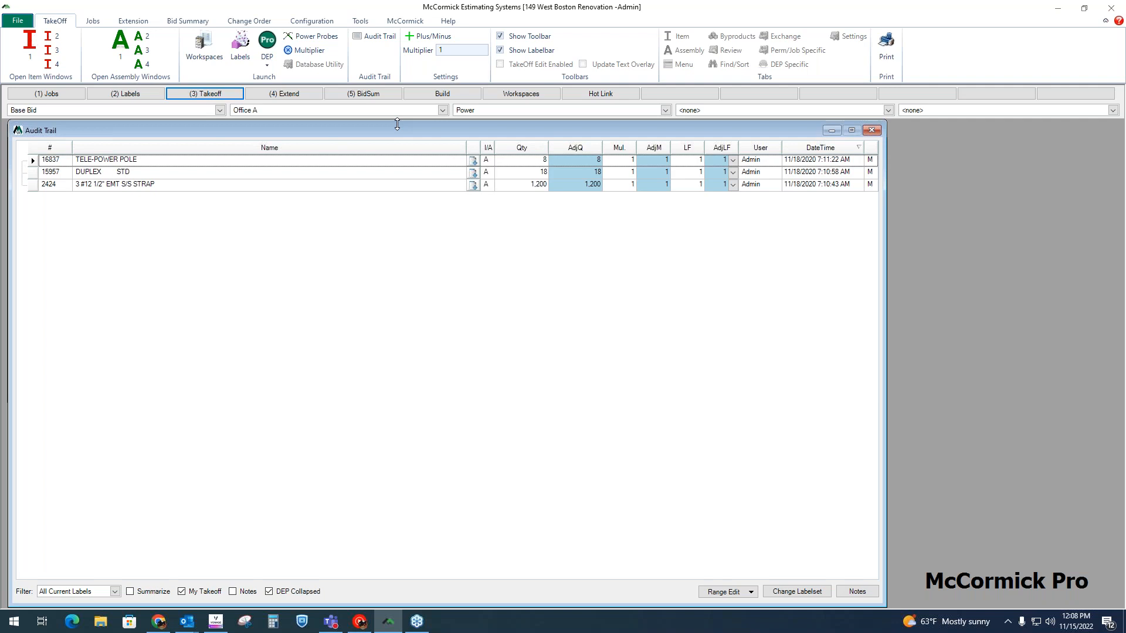
{"action": "left_click", "coordinate": [157, 172]}
{"action": "left_click", "coordinate": [162, 187]}
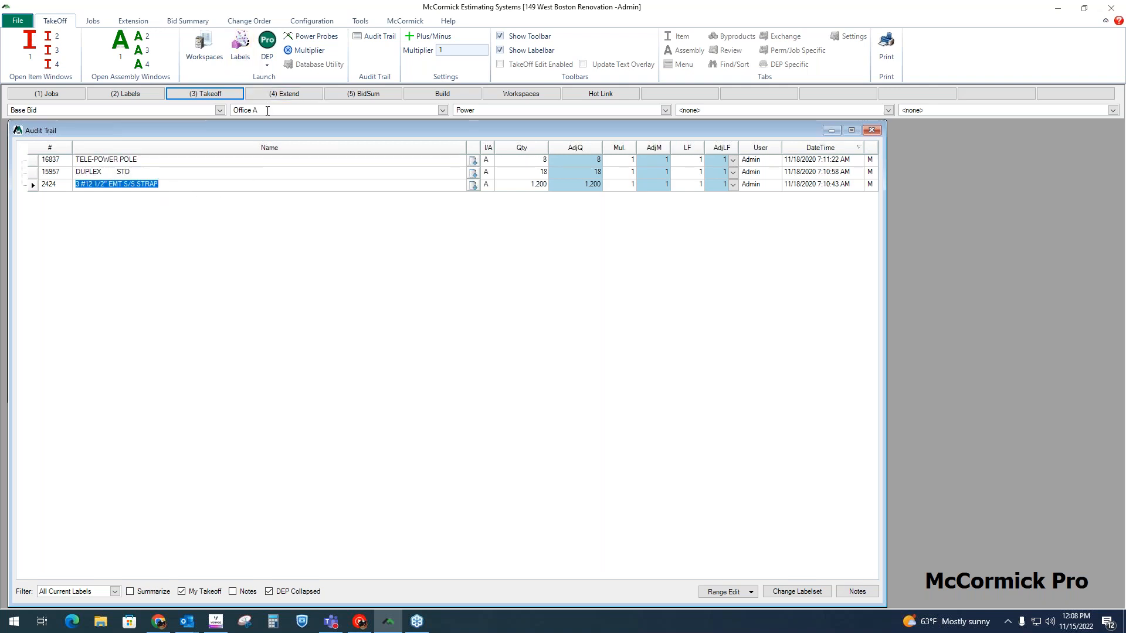
{"action": "left_click", "coordinate": [465, 111]}
{"action": "left_click_drag", "start_coordinate": [469, 122], "coordinate": [497, 411]}
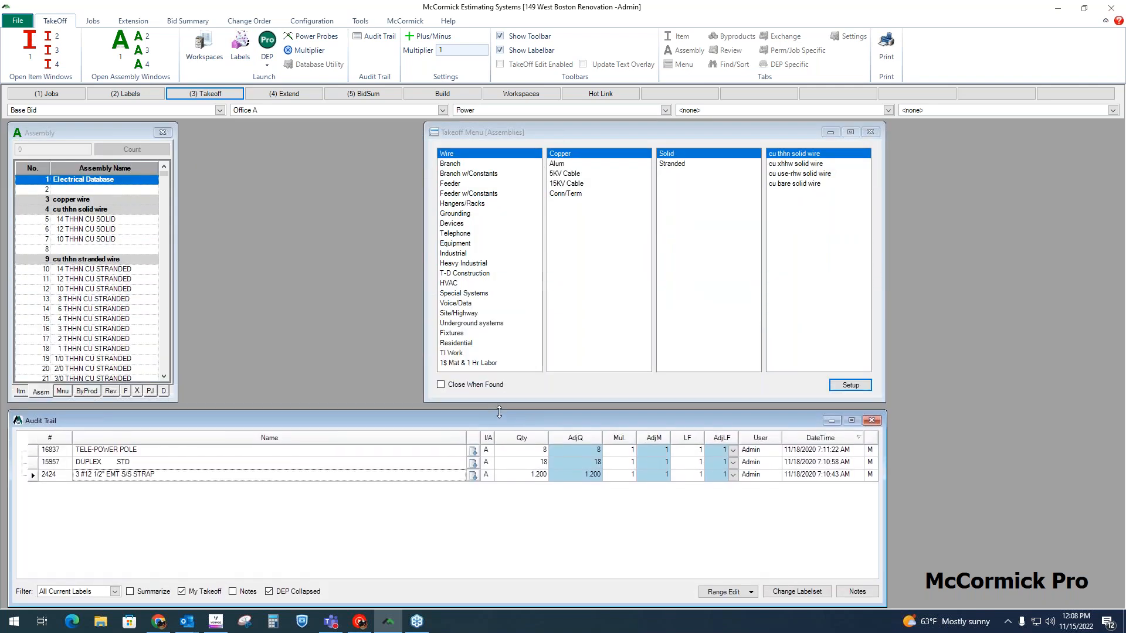
Step: Set the takeoff area label to Office B and switch the takeoff list from assemblies to items
{"action": "left_click", "coordinate": [443, 110]}
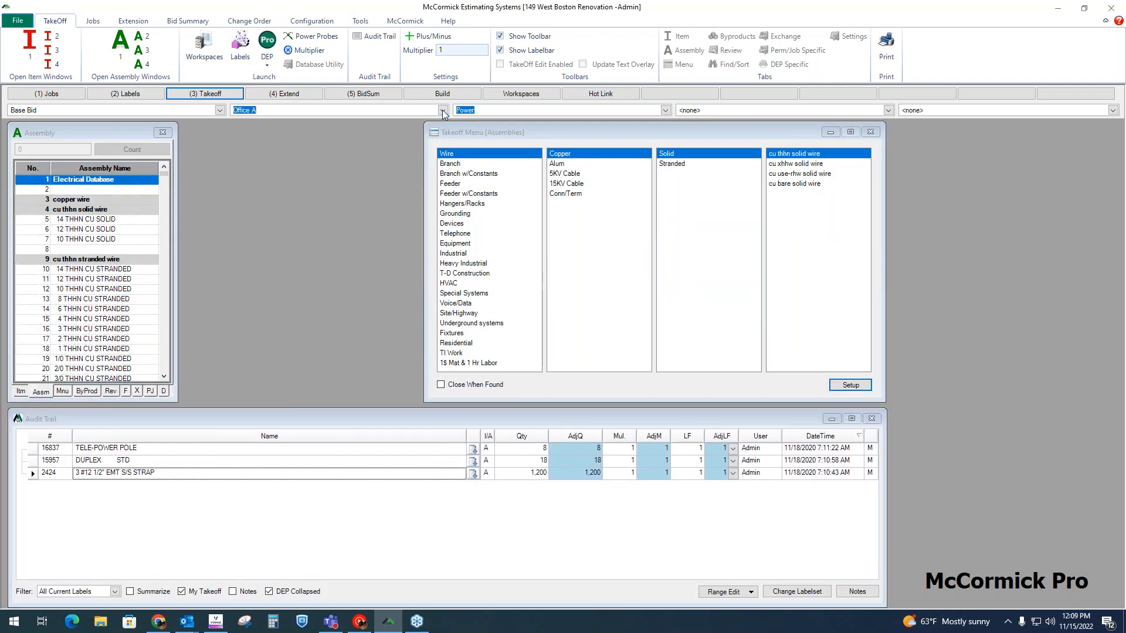
{"action": "left_click", "coordinate": [347, 129]}
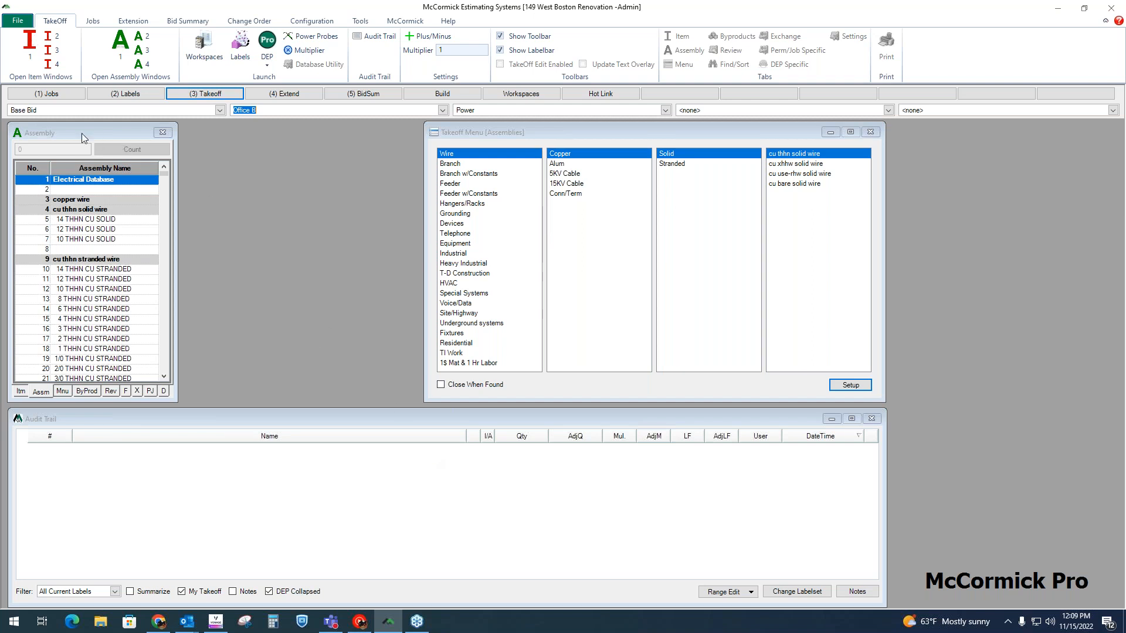
{"action": "left_click", "coordinate": [65, 131]}
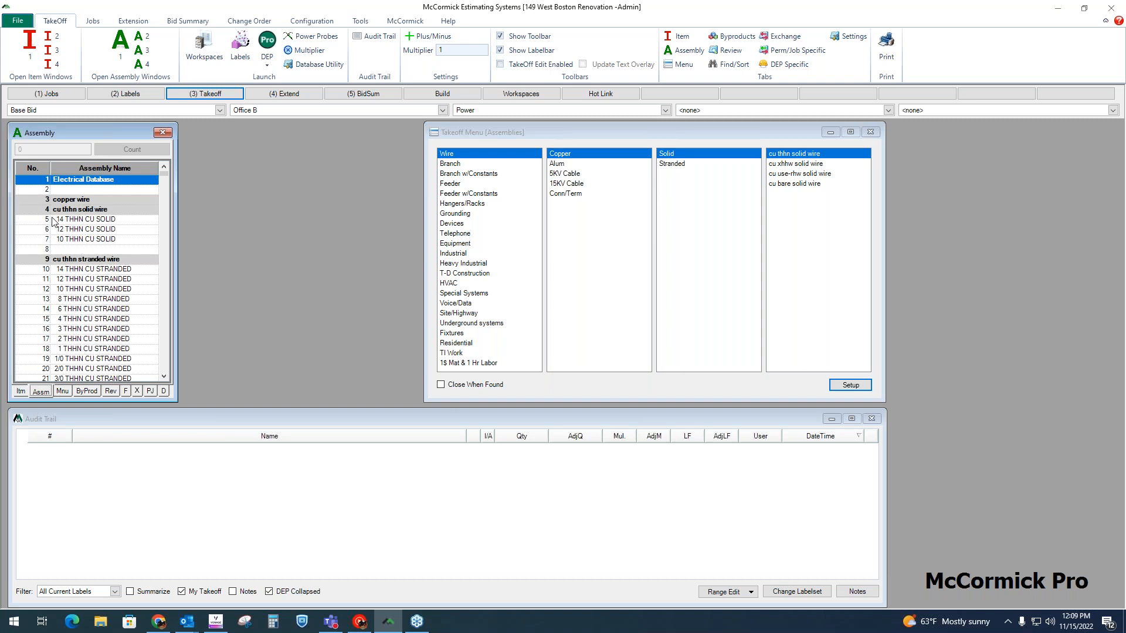
{"action": "left_click", "coordinate": [22, 391]}
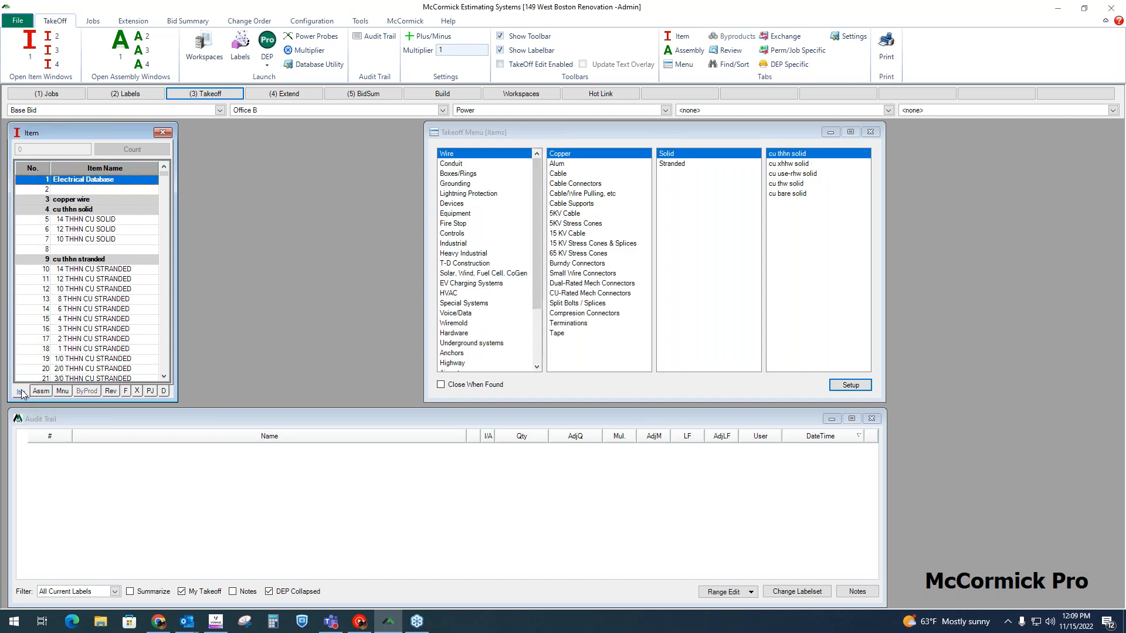
{"action": "left_click", "coordinate": [41, 392]}
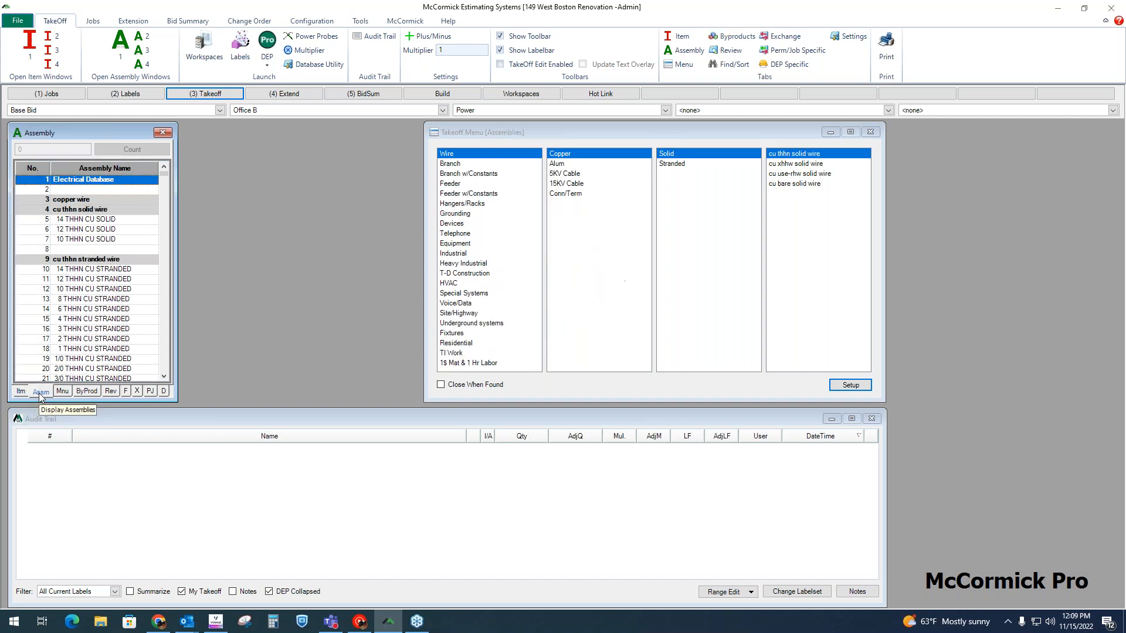
{"action": "left_click", "coordinate": [21, 392]}
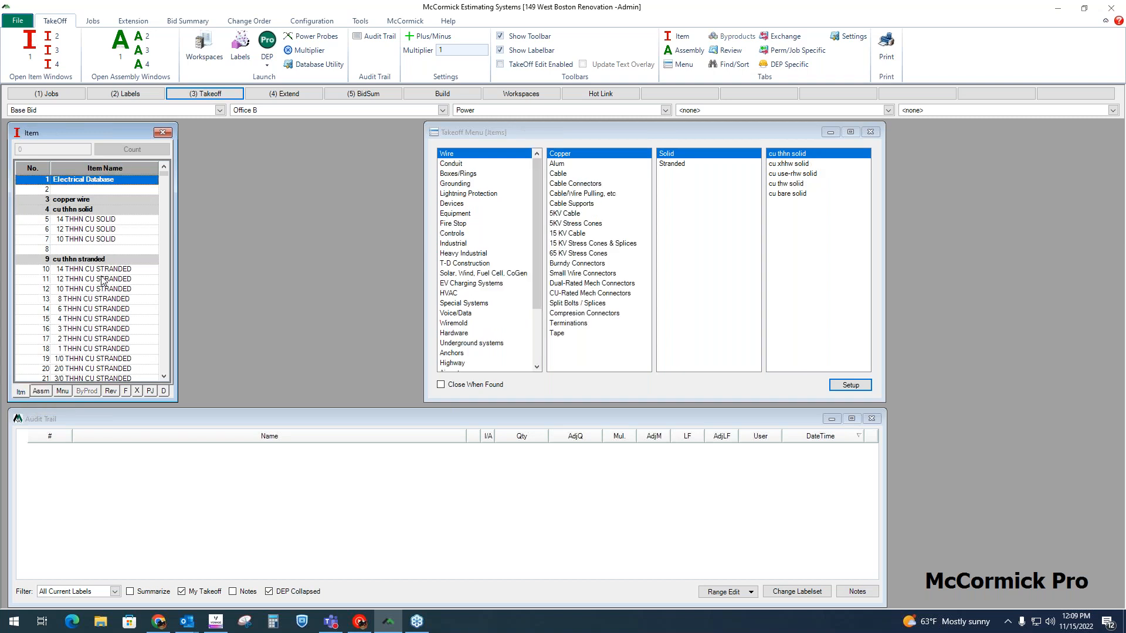
Step: Browse the item list and jump to the cu thhn stranded group under Wire, Copper, Stranded
{"action": "scroll", "coordinate": [102, 279], "scroll_direction": "down", "scroll_amount": 10}
{"action": "scroll", "coordinate": [103, 279], "scroll_direction": "down", "scroll_amount": 13}
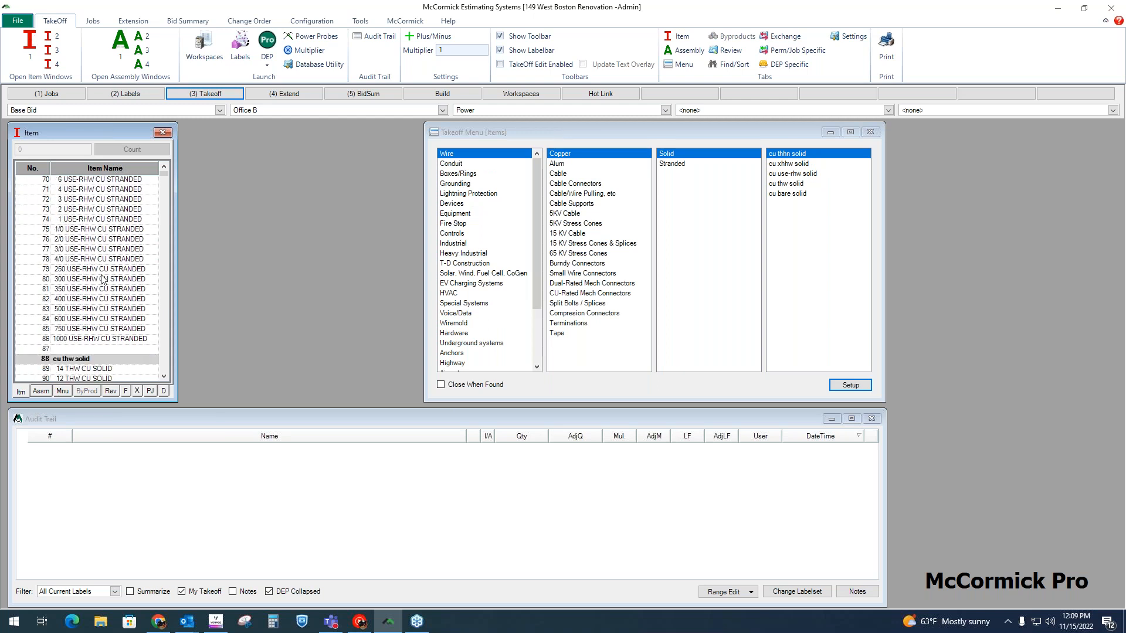
{"action": "scroll", "coordinate": [103, 279], "scroll_direction": "down", "scroll_amount": 7}
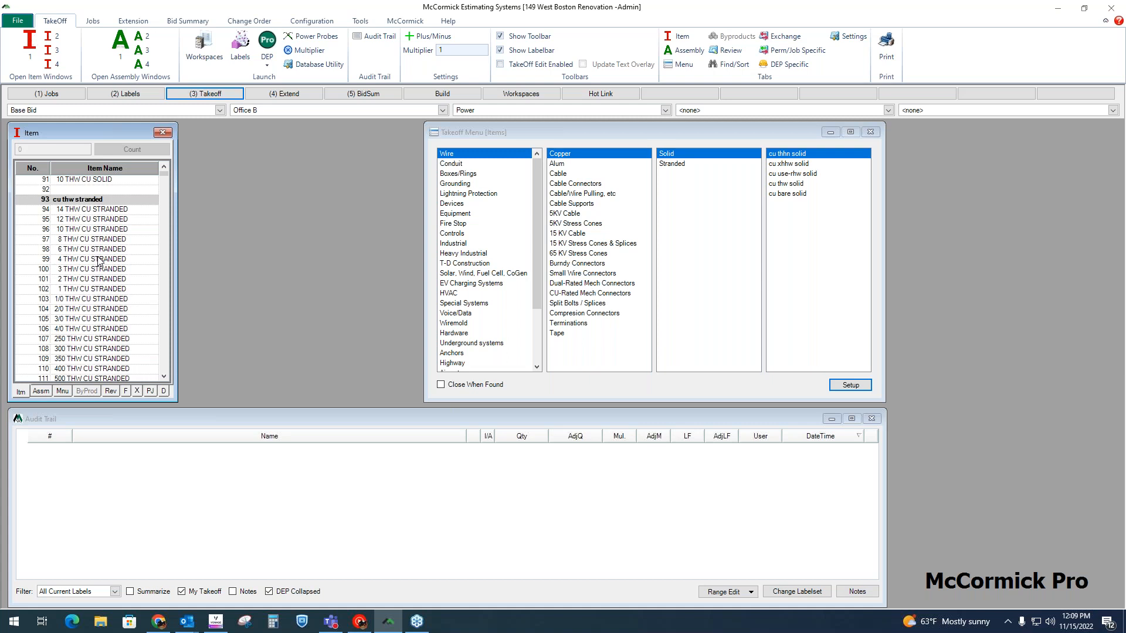
{"action": "scroll", "coordinate": [97, 259], "scroll_direction": "down", "scroll_amount": 16}
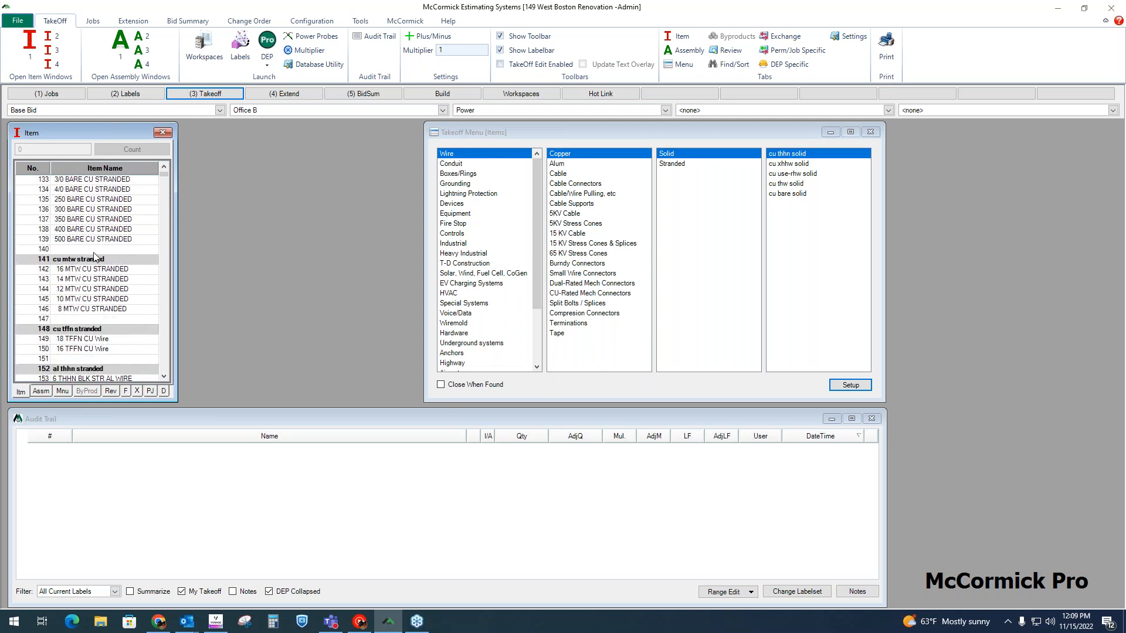
{"action": "scroll", "coordinate": [95, 256], "scroll_direction": "down", "scroll_amount": 13}
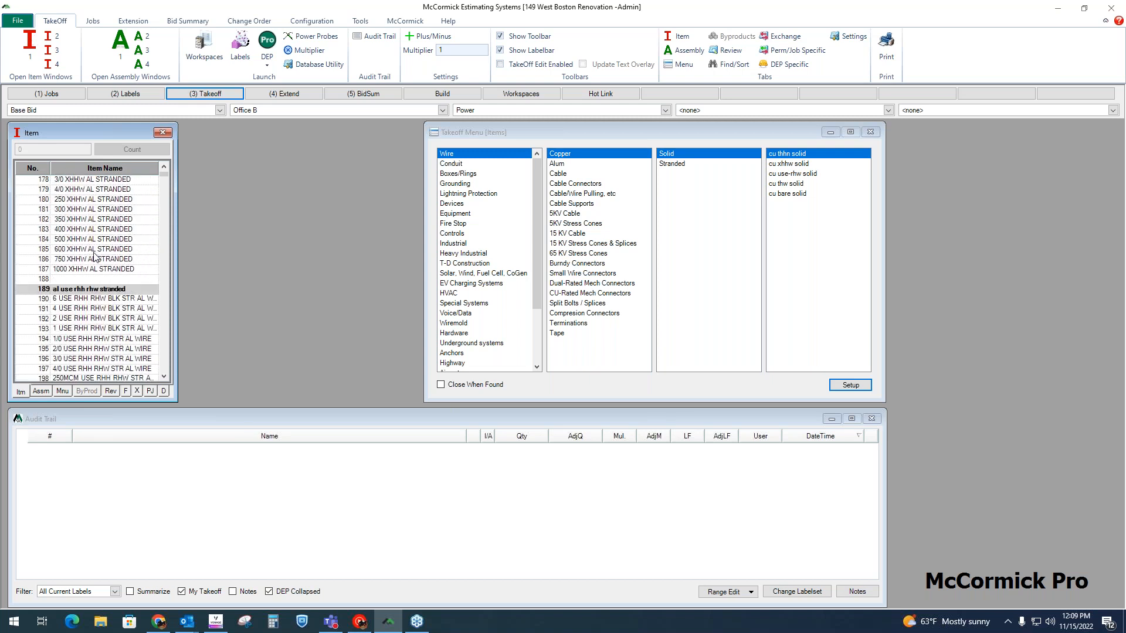
{"action": "left_click", "coordinate": [463, 174]}
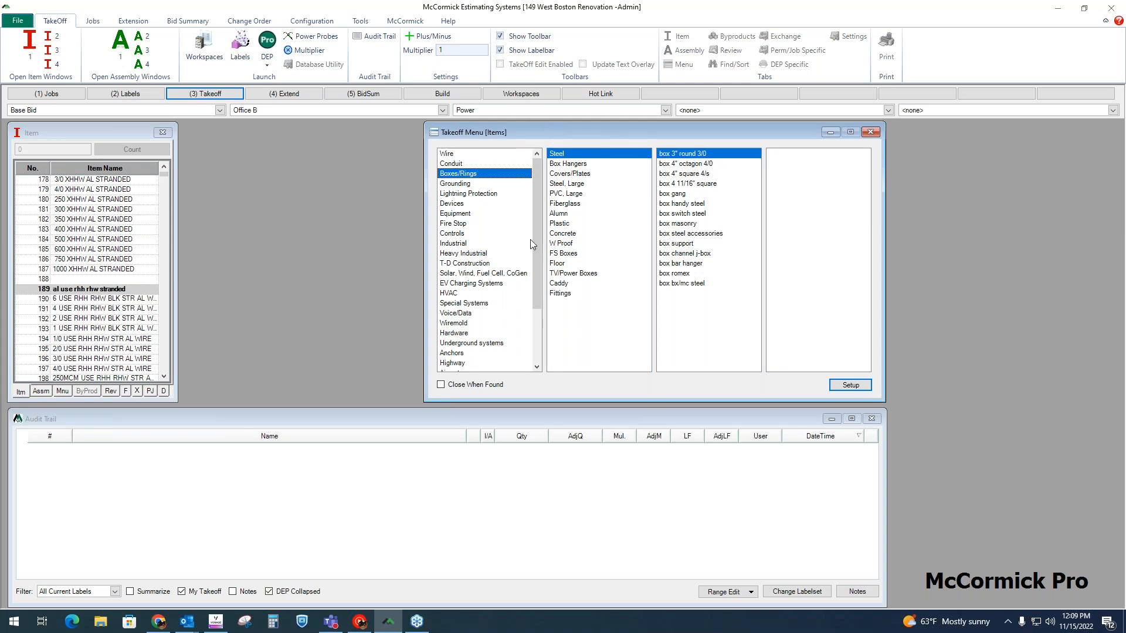
{"action": "left_click", "coordinate": [458, 155]}
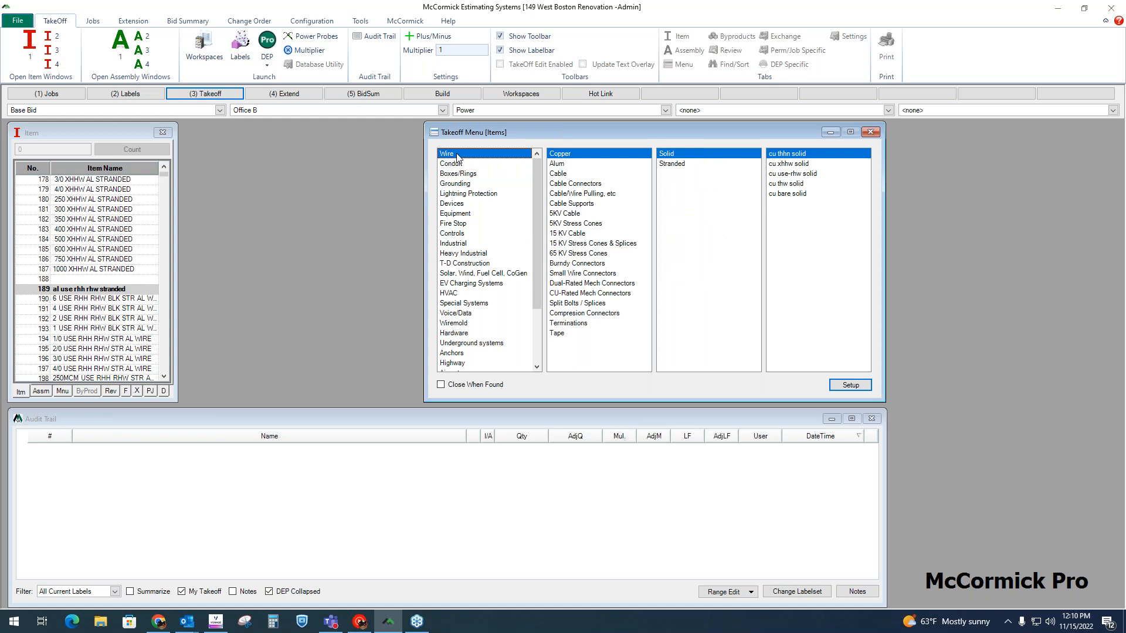
{"action": "left_click", "coordinate": [563, 173]}
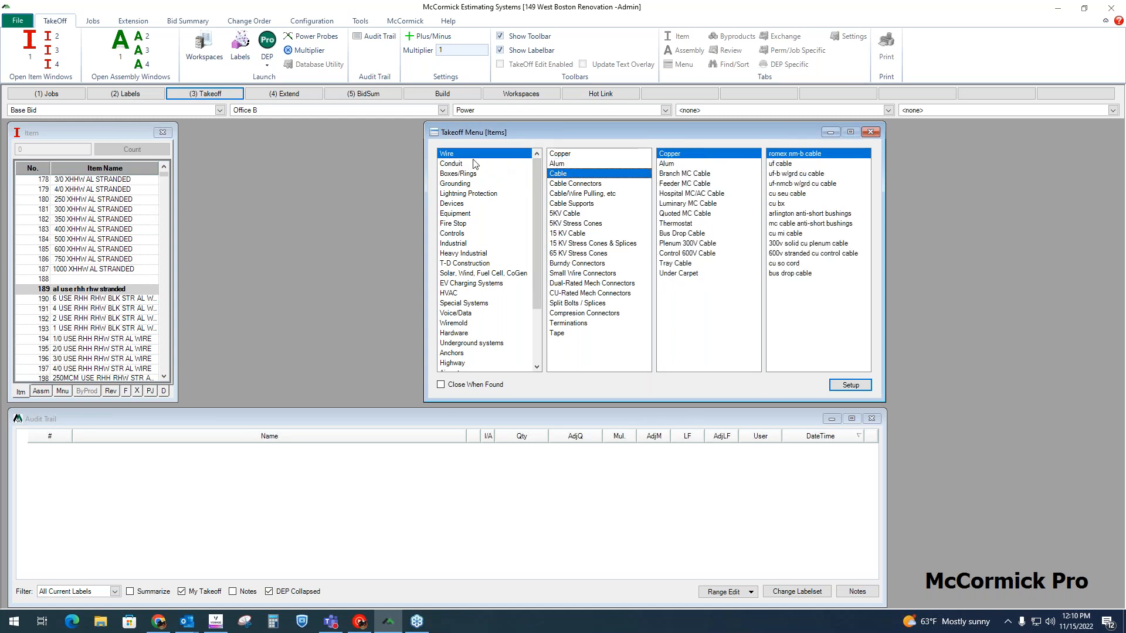
{"action": "left_click", "coordinate": [576, 156]}
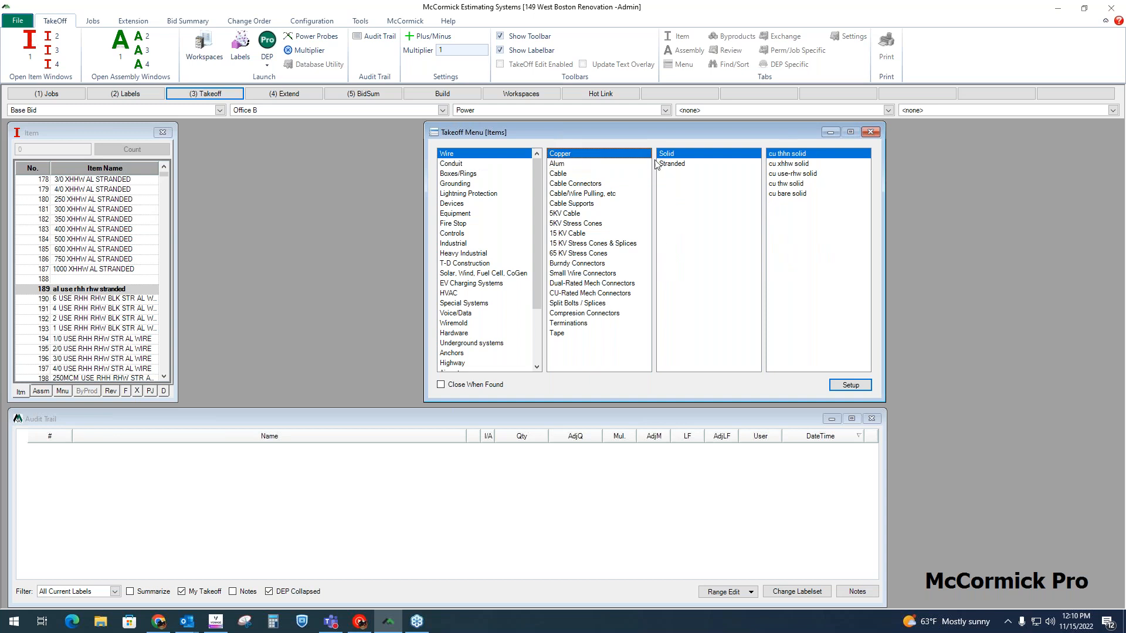
{"action": "left_click", "coordinate": [682, 165]}
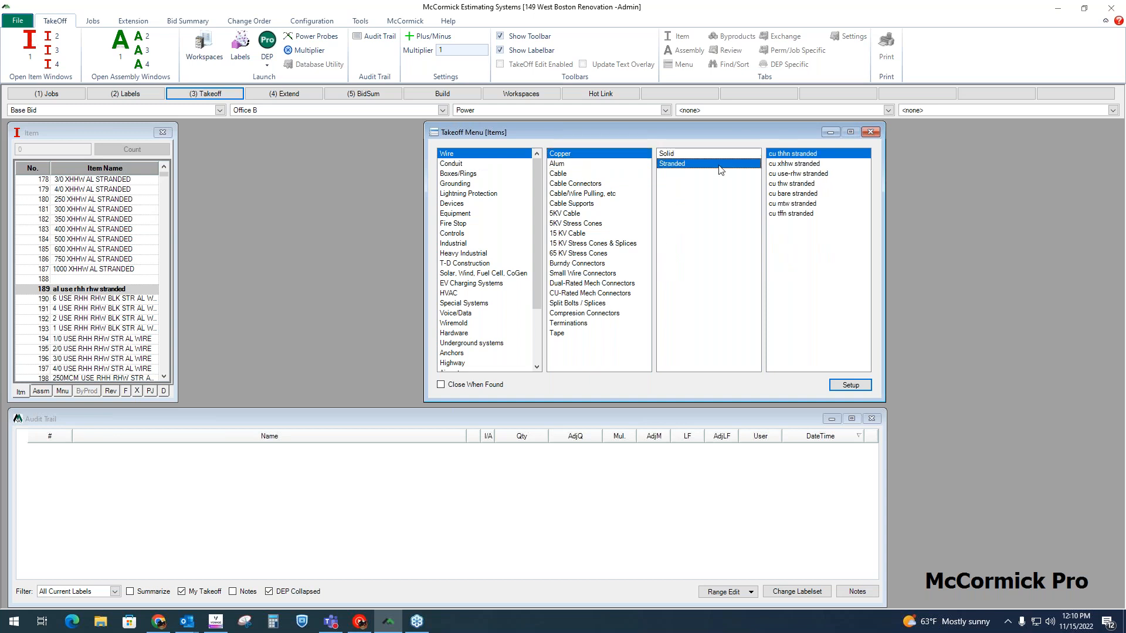
{"action": "left_click", "coordinate": [815, 157]}
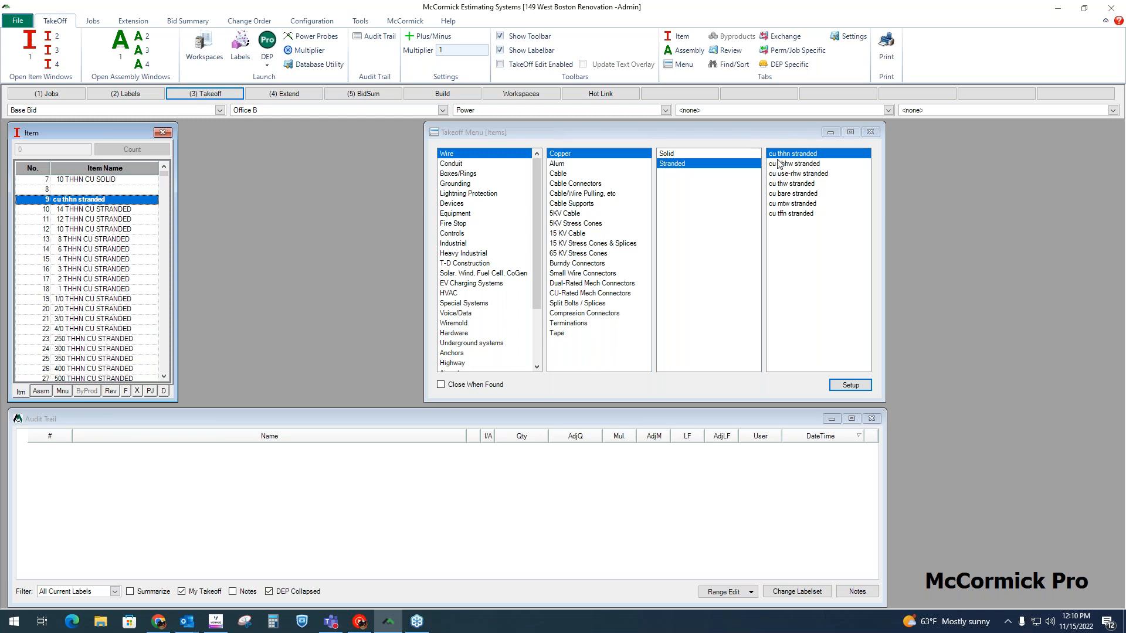
Step: Take off a quantity of 100 of the 12 THHN CU STRANDED item
{"action": "left_click", "coordinate": [72, 220]}
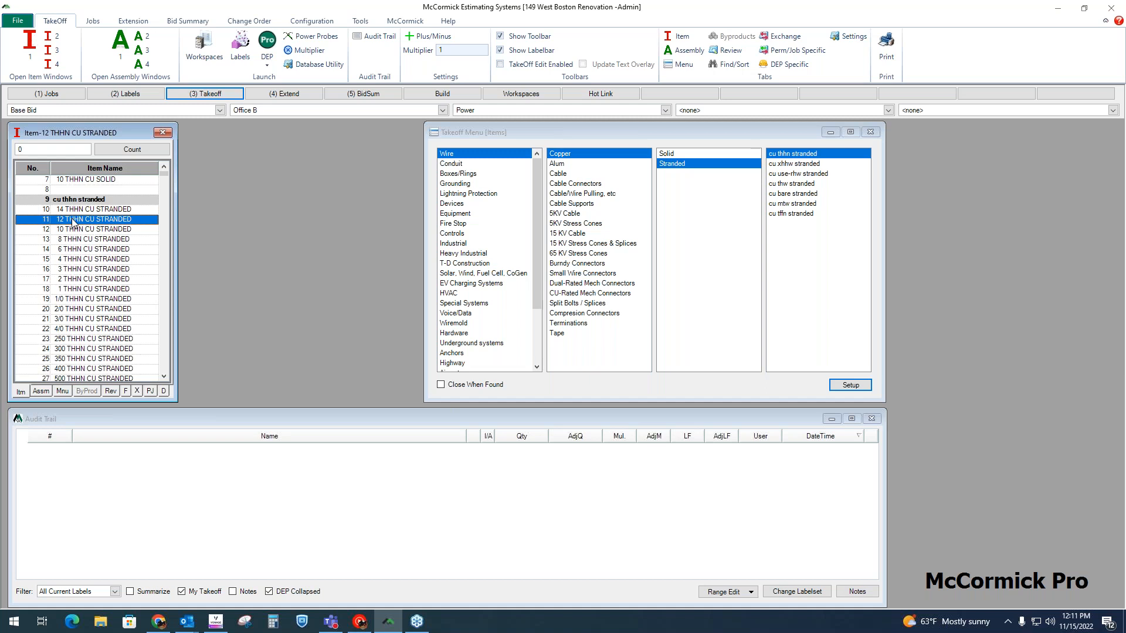
{"action": "type", "text": "00"}
{"action": "key", "text": "Return"}
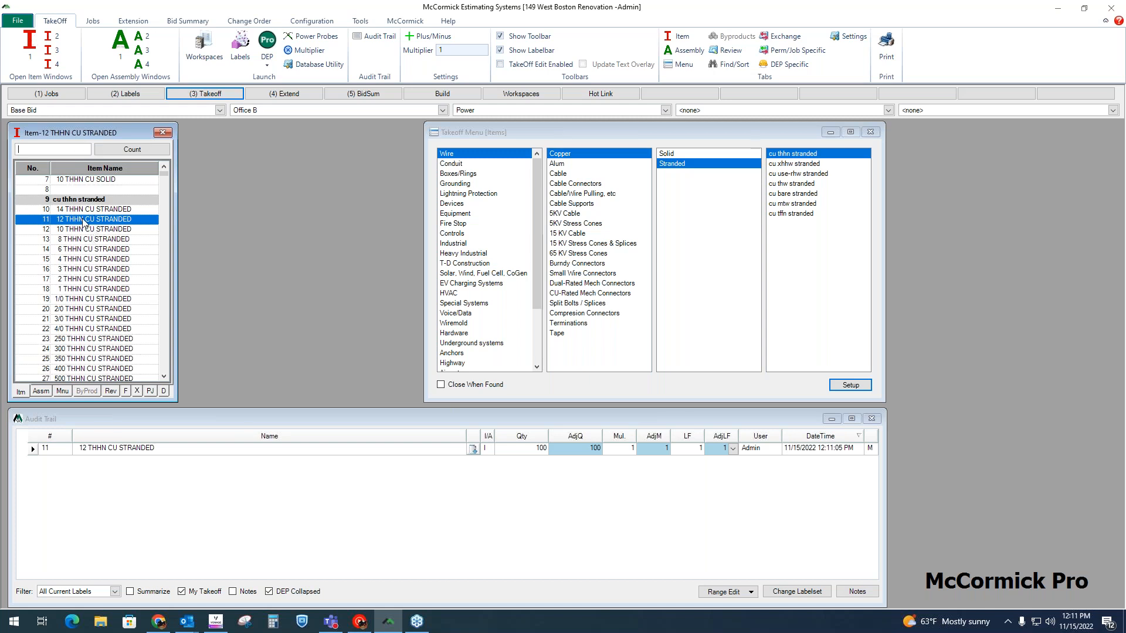
Step: Open the 12 THHN CU STRANDED item's specifications and examine its book and price levels, bid and NECA labor units, and cost code
{"action": "left_click", "coordinate": [114, 393]}
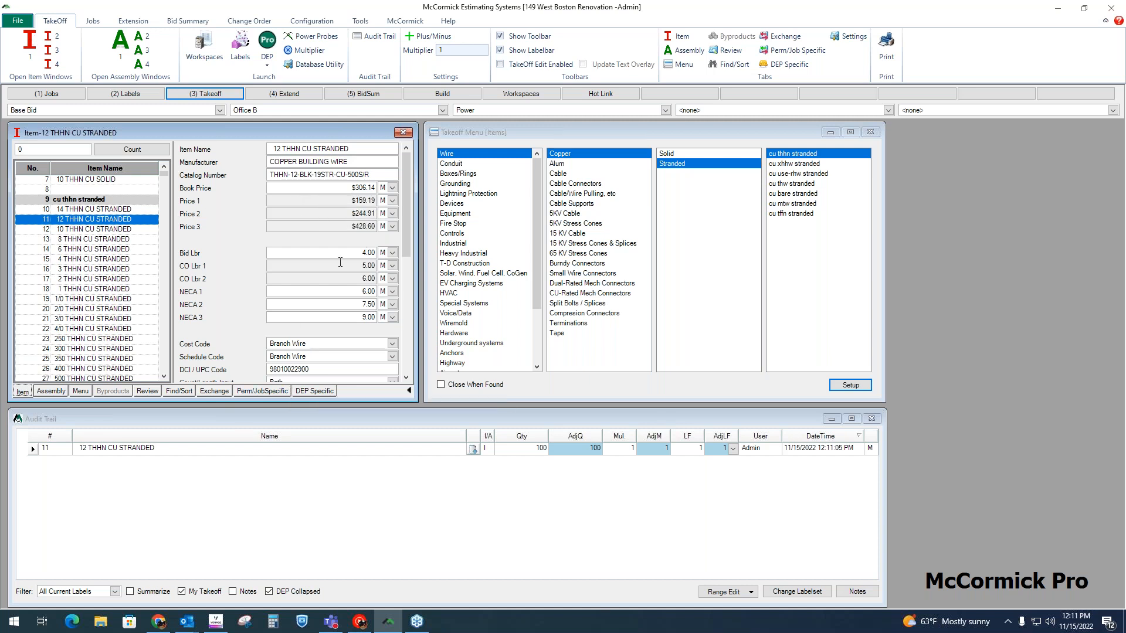
{"action": "left_click", "coordinate": [339, 187]}
{"action": "left_click", "coordinate": [338, 200]}
{"action": "left_click", "coordinate": [345, 213]}
{"action": "left_click", "coordinate": [347, 226]}
{"action": "left_click", "coordinate": [350, 254]}
{"action": "left_click", "coordinate": [375, 279]}
{"action": "left_click", "coordinate": [360, 292]}
{"action": "left_click", "coordinate": [359, 305]}
{"action": "left_click", "coordinate": [356, 317]}
{"action": "left_click", "coordinate": [352, 200]}
{"action": "left_click", "coordinate": [361, 252]}
{"action": "left_click", "coordinate": [343, 200]}
{"action": "left_click", "coordinate": [353, 252]}
{"action": "left_click", "coordinate": [312, 344]}
Step: Switch the takeoff list to assemblies and jump to 15a hosp recept & usb charger under Devices, Spec. Grade, Recpt Spec Hosp
{"action": "left_click", "coordinate": [57, 391]}
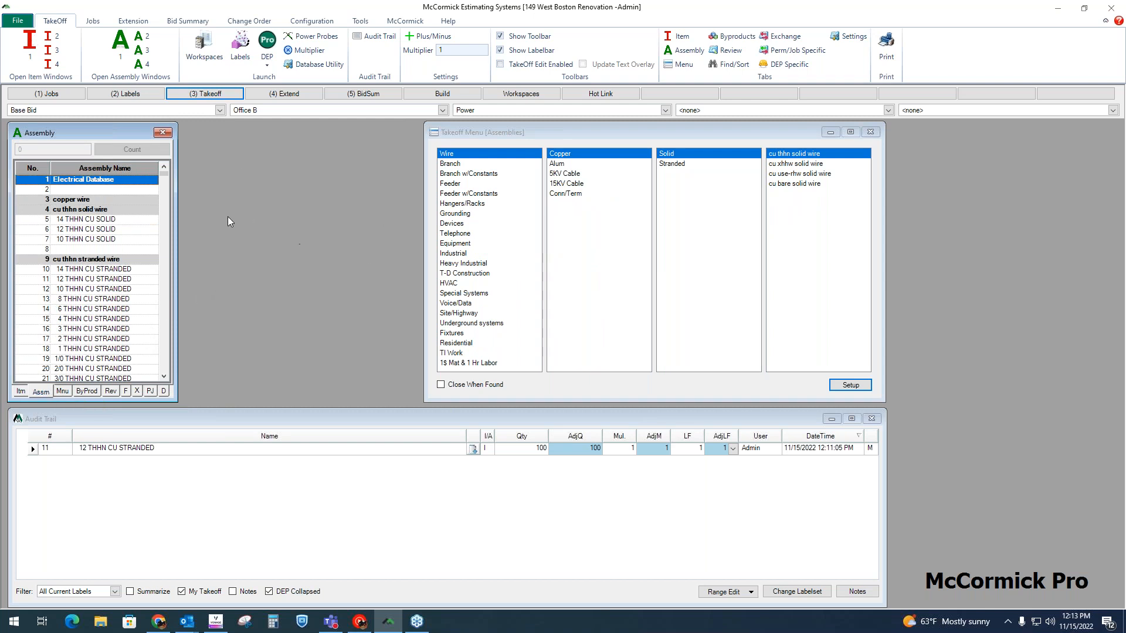
{"action": "left_click", "coordinate": [465, 224]}
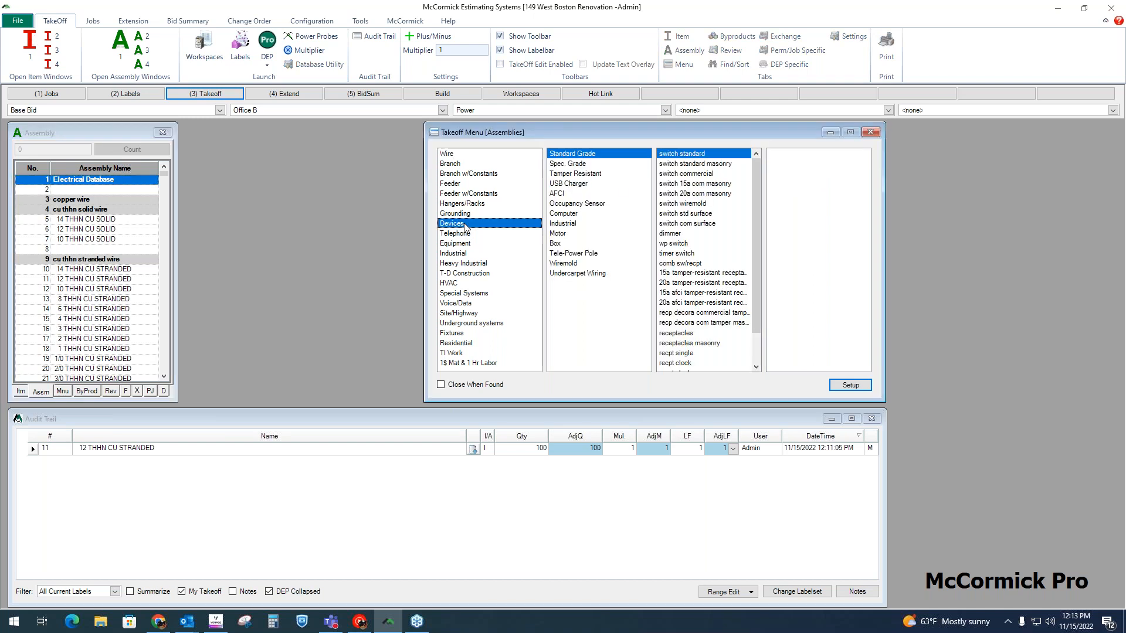
{"action": "left_click", "coordinate": [574, 166]}
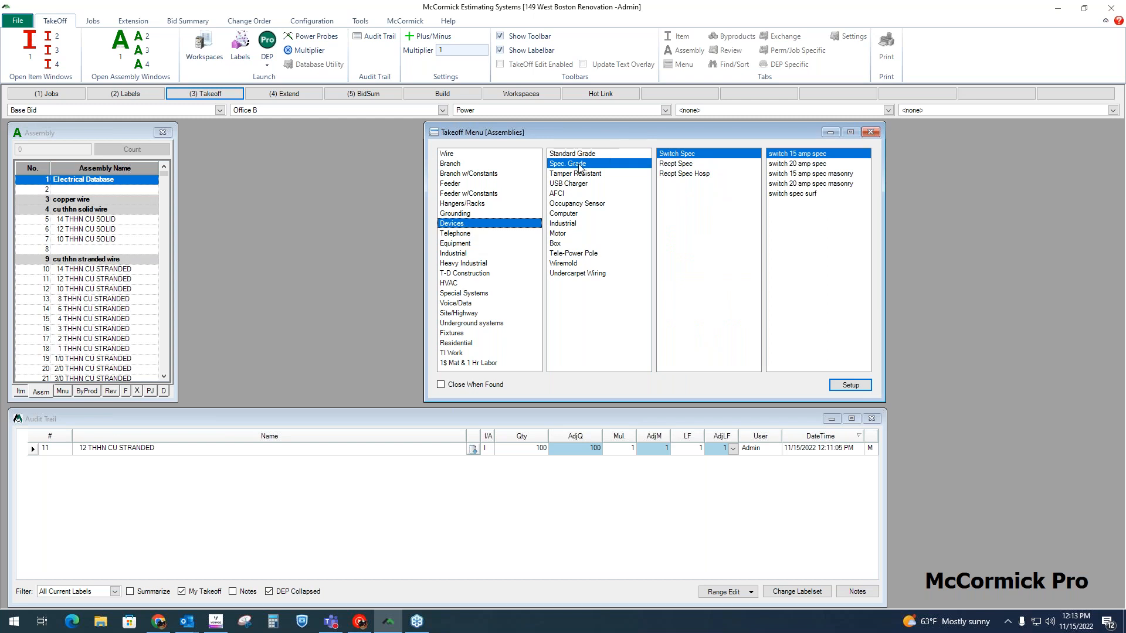
{"action": "left_click", "coordinate": [695, 176]}
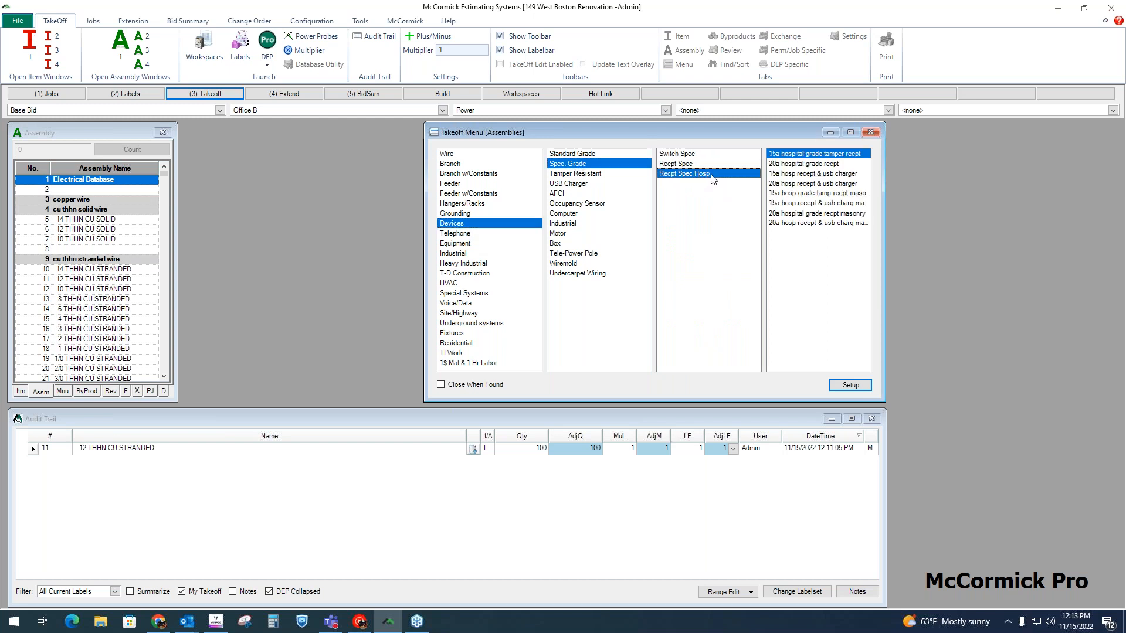
{"action": "left_click", "coordinate": [808, 175]}
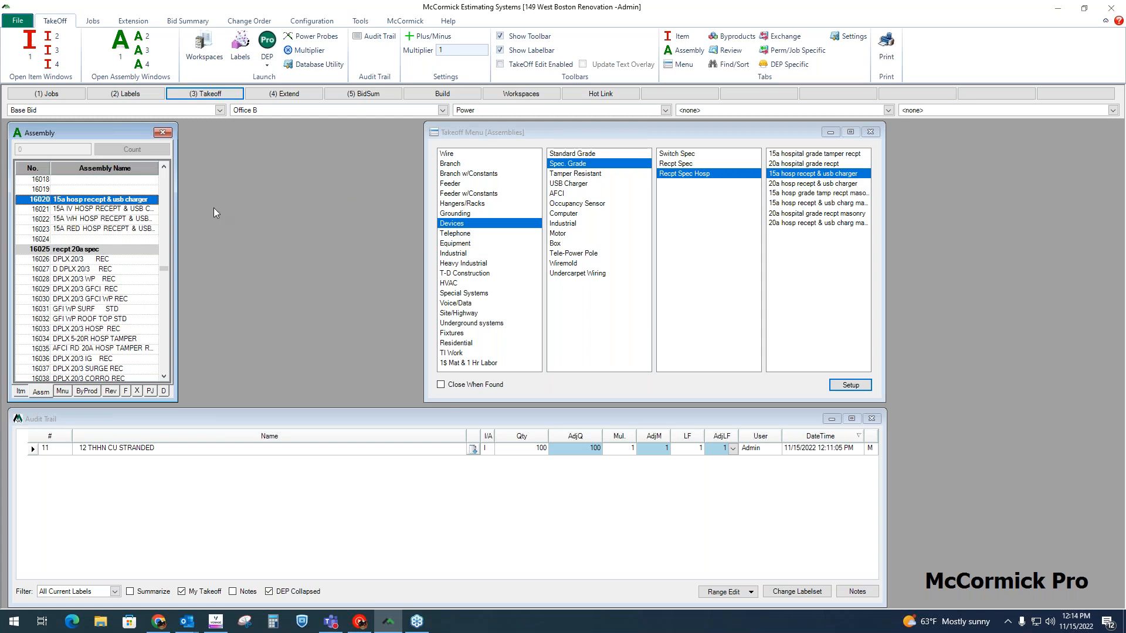
Step: Select the 15A RED HOSP RECEPT & USB CHARGER assembly and go through the items in its byproducts list
{"action": "left_click", "coordinate": [99, 210]}
{"action": "left_click", "coordinate": [96, 220]}
{"action": "left_click", "coordinate": [94, 229]}
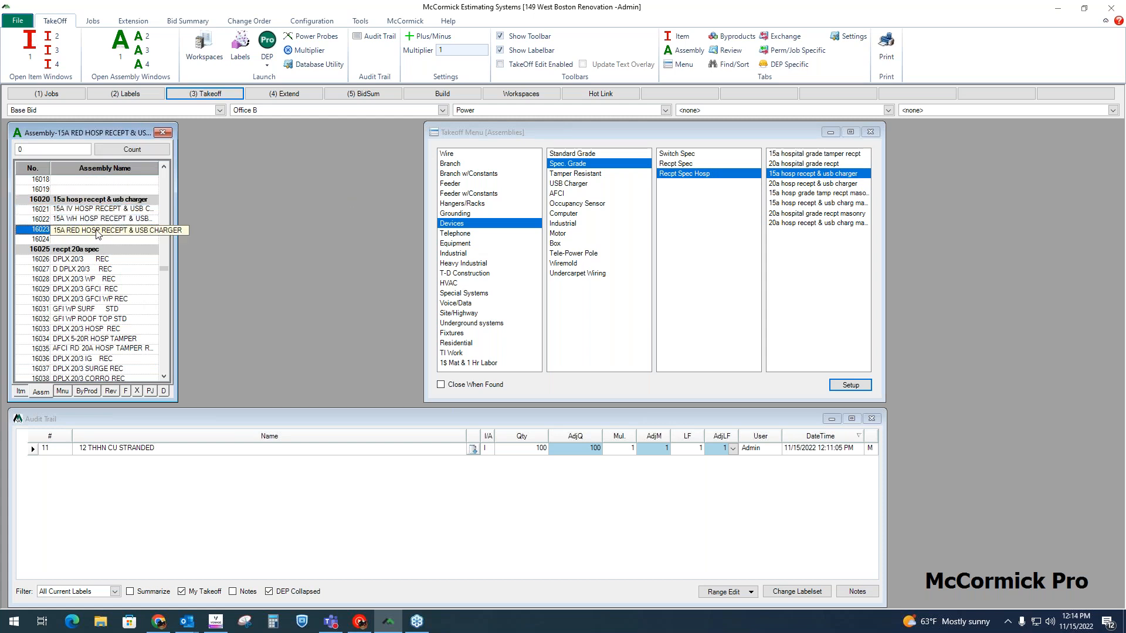
{"action": "left_click", "coordinate": [88, 391]}
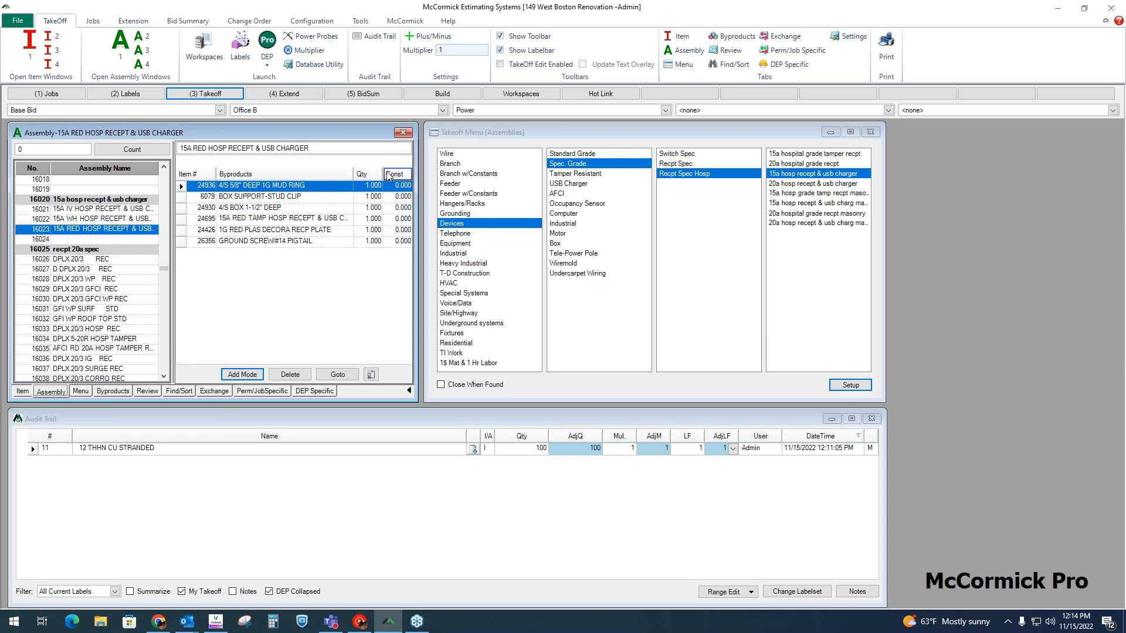
{"action": "left_click", "coordinate": [319, 188]}
{"action": "key", "text": "Down"}
{"action": "key", "text": "Down"}
{"action": "key", "text": "Down"}
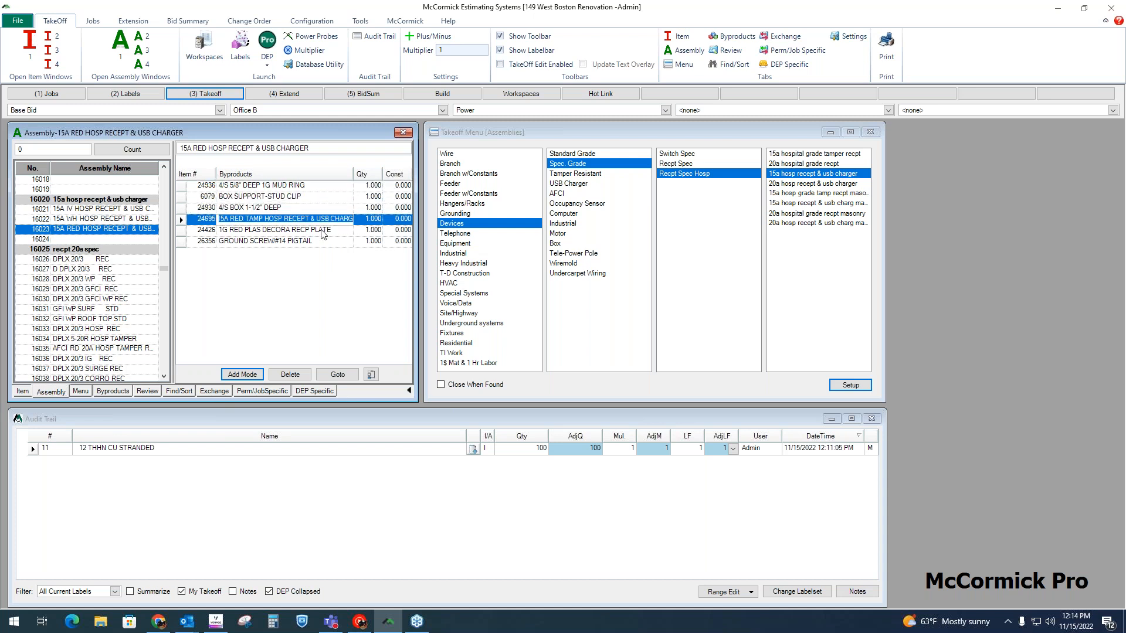
{"action": "key", "text": "Down"}
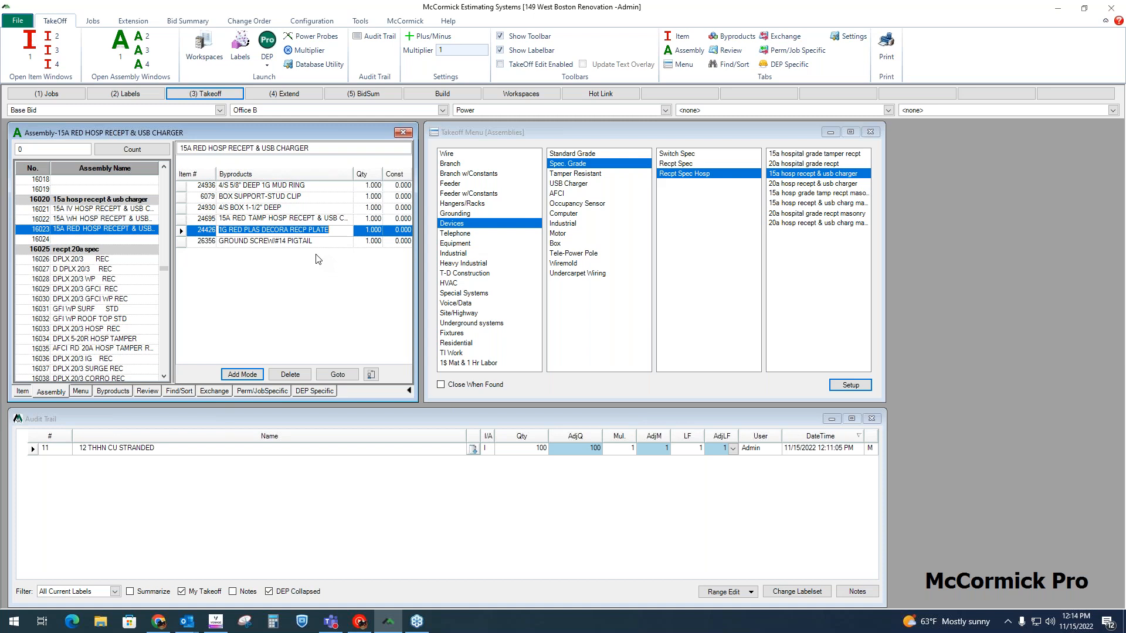
Step: Take off a quantity of 10 of the 15A RED HOSP RECEPT & USB CHARGER assembly
{"action": "left_click", "coordinate": [108, 231]}
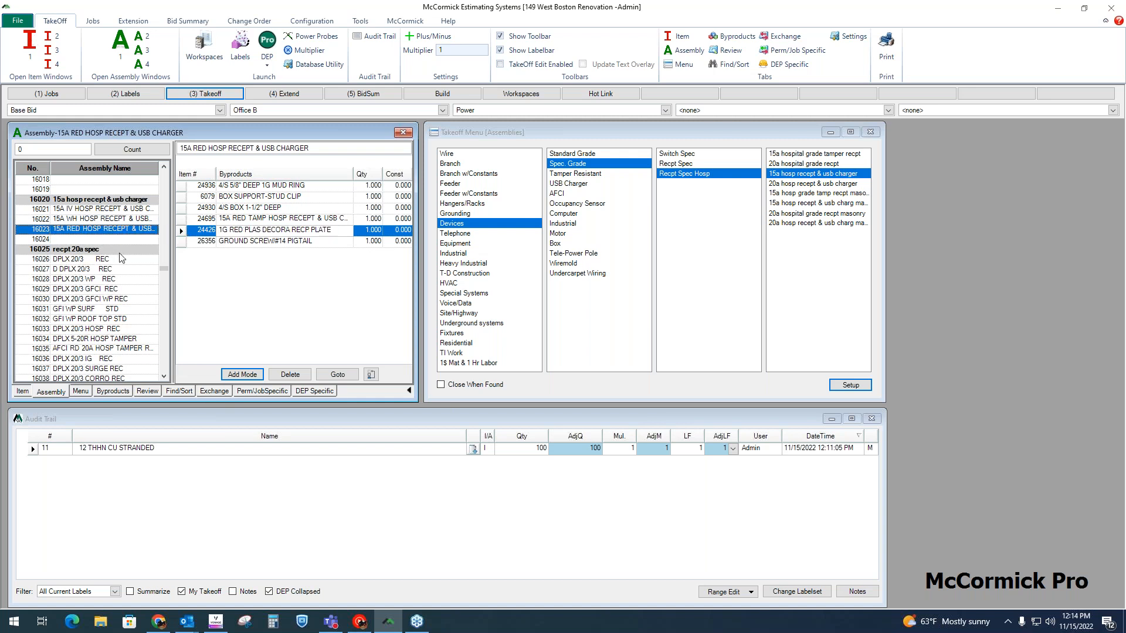
{"action": "type", "text": "10"}
{"action": "key", "text": "Return"}
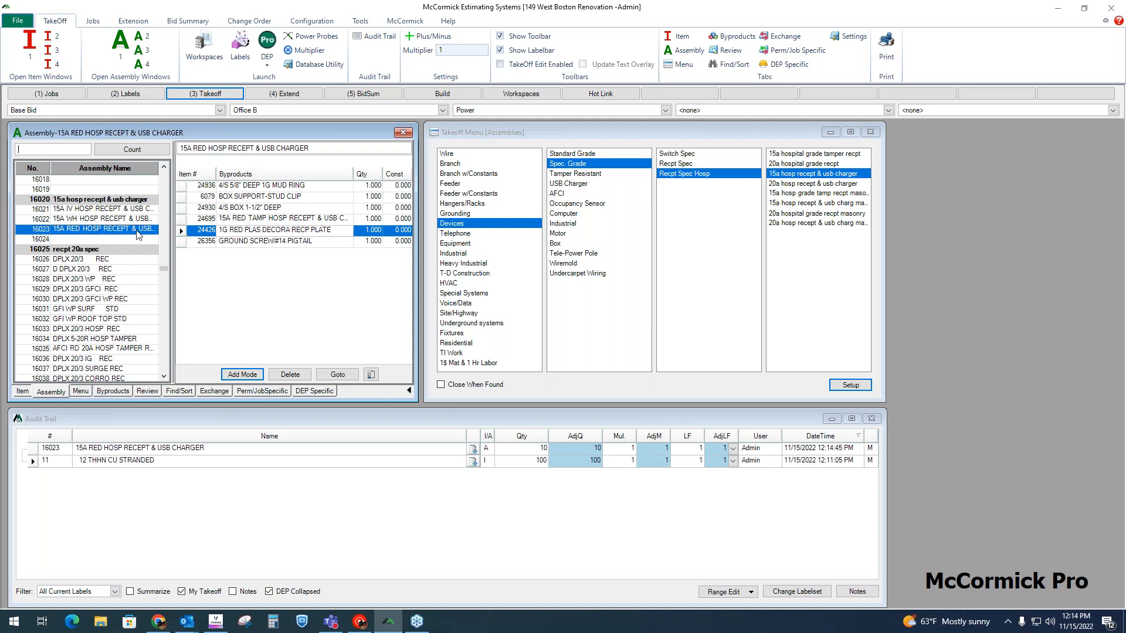
Step: Check the per-assembly quantity of each byproduct in the 15A RED HOSP RECEPT & USB CHARGER assembly
{"action": "left_click", "coordinate": [366, 196]}
{"action": "left_click", "coordinate": [369, 209]}
{"action": "left_click", "coordinate": [370, 219]}
{"action": "left_click", "coordinate": [371, 229]}
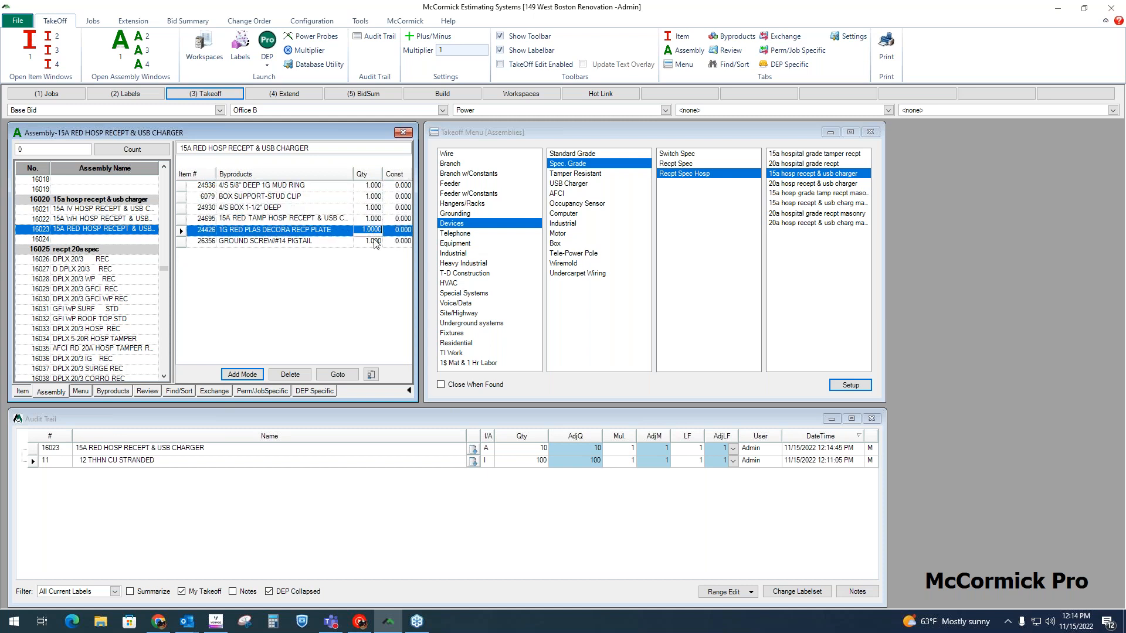
{"action": "left_click", "coordinate": [375, 241]}
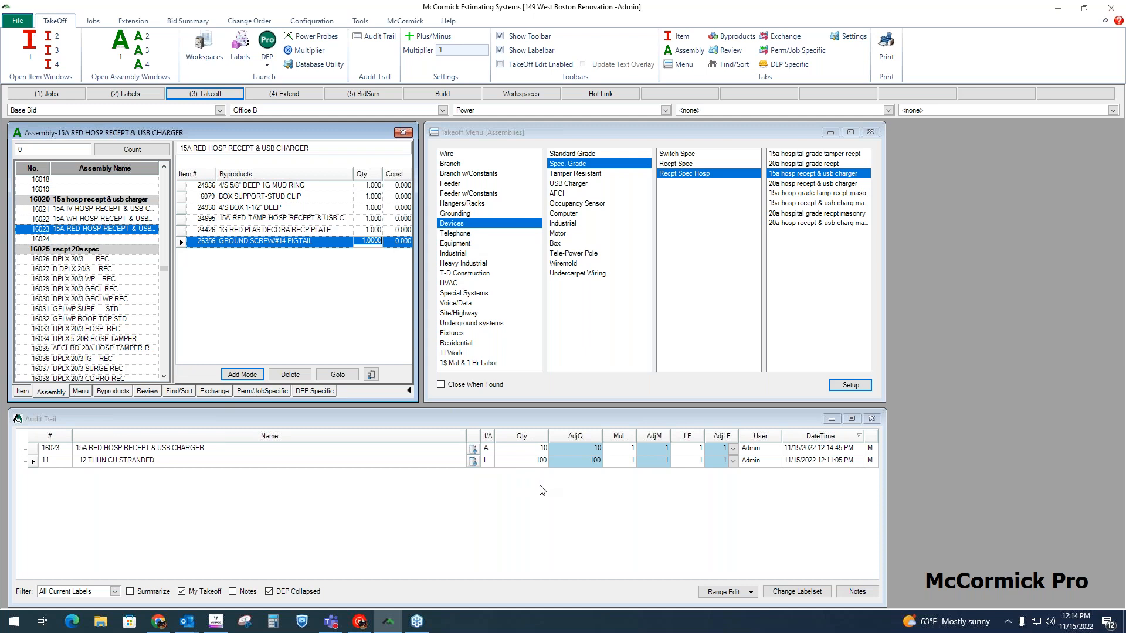
Step: Compare the two audit trail entries and examine the receptacle assembly's byproduct breakdown with its quantities and totals
{"action": "left_click", "coordinate": [149, 464]}
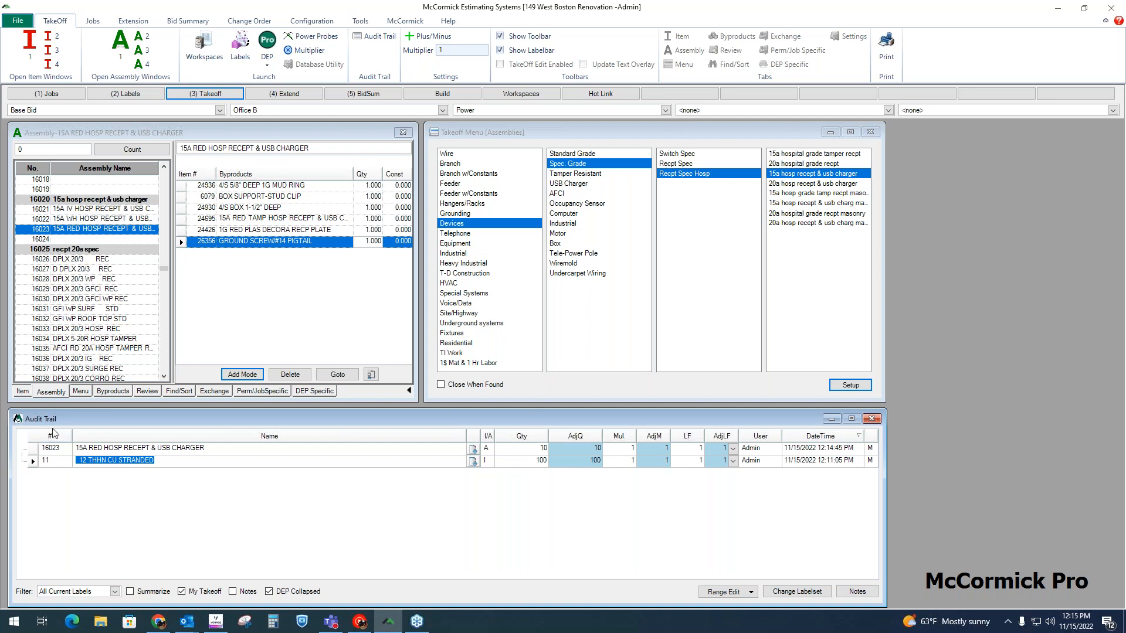
{"action": "key", "text": "Up"}
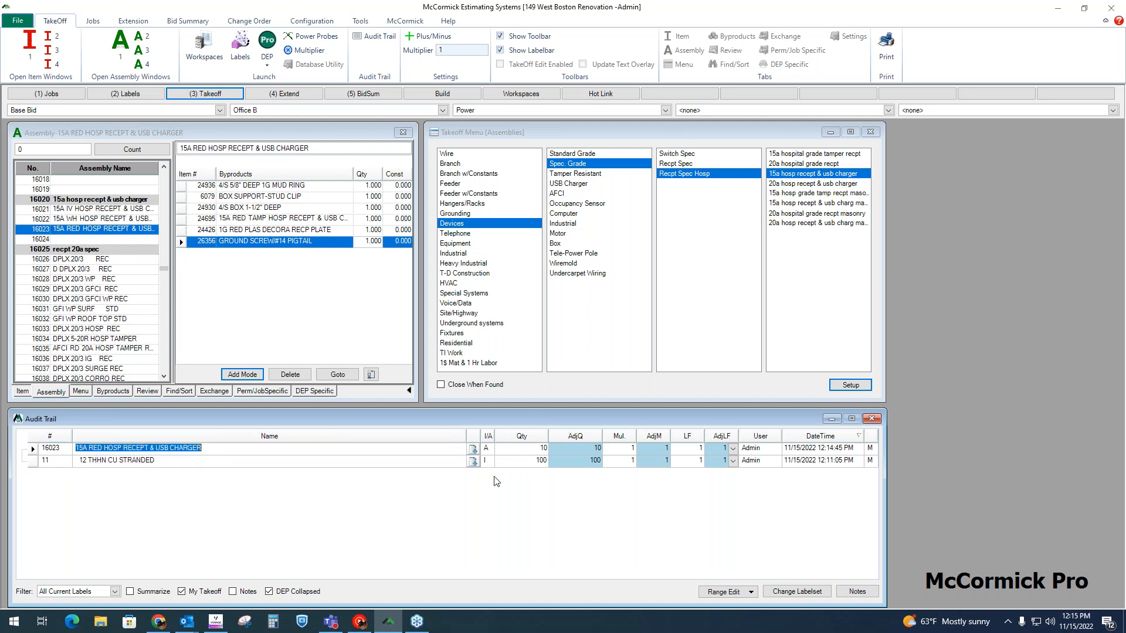
{"action": "left_click", "coordinate": [486, 449]}
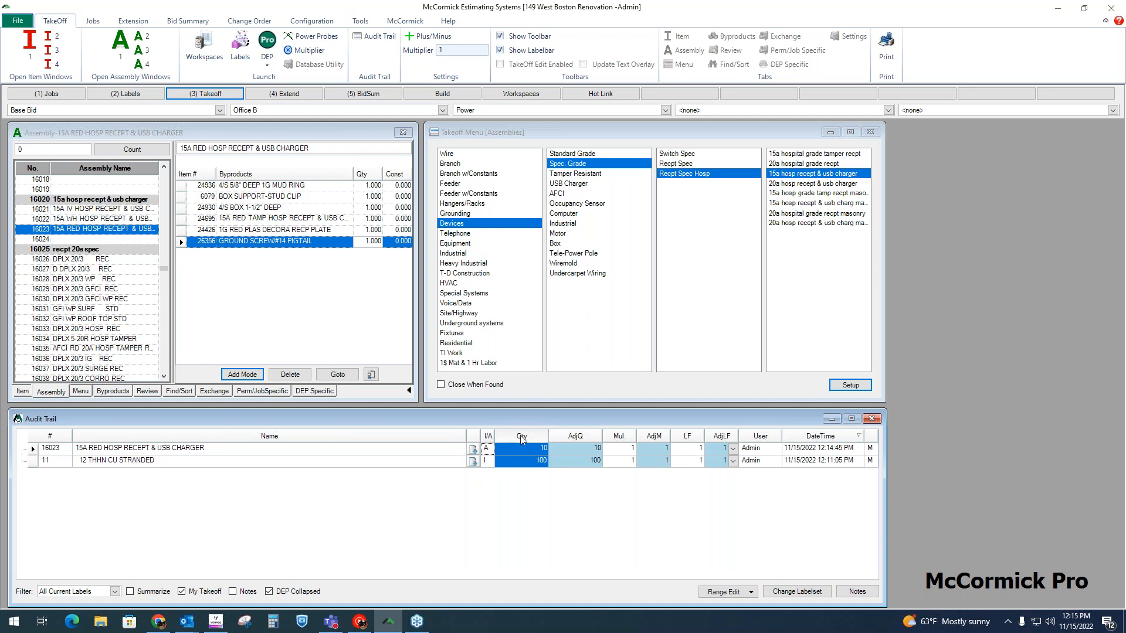
{"action": "left_click", "coordinate": [475, 451]}
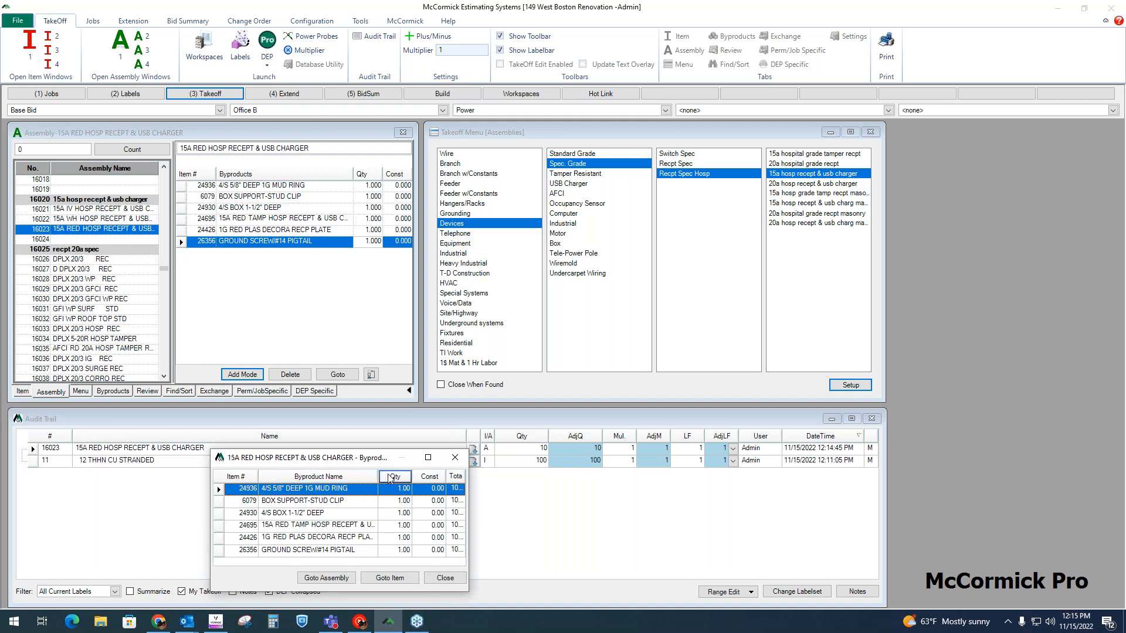
{"action": "left_click", "coordinate": [394, 478]}
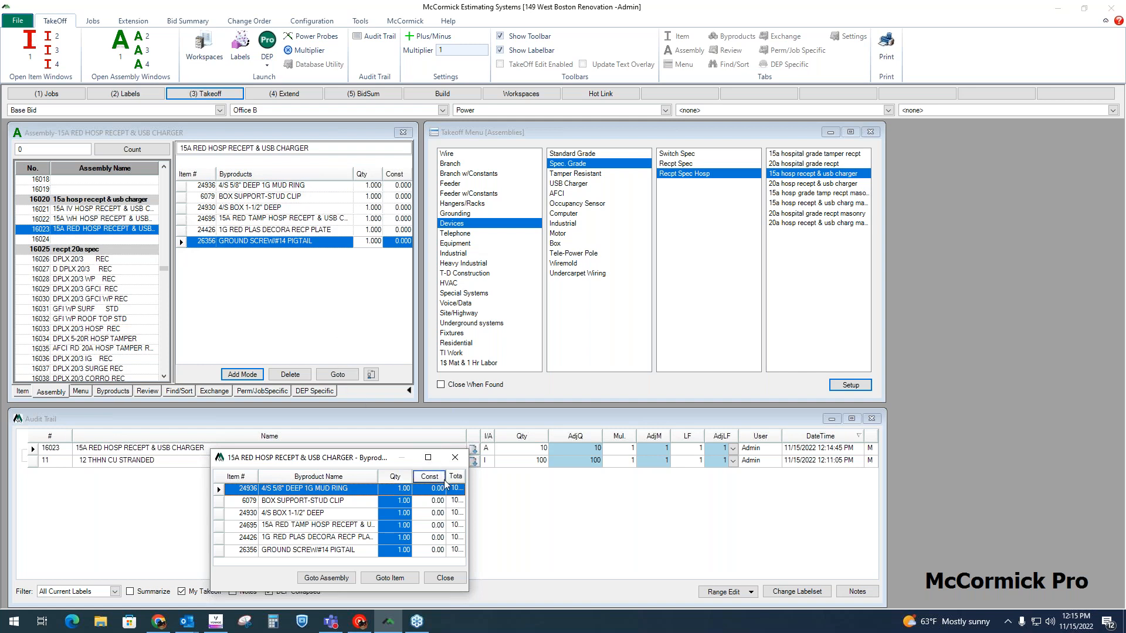
{"action": "left_click_drag", "start_coordinate": [470, 484], "coordinate": [502, 484]}
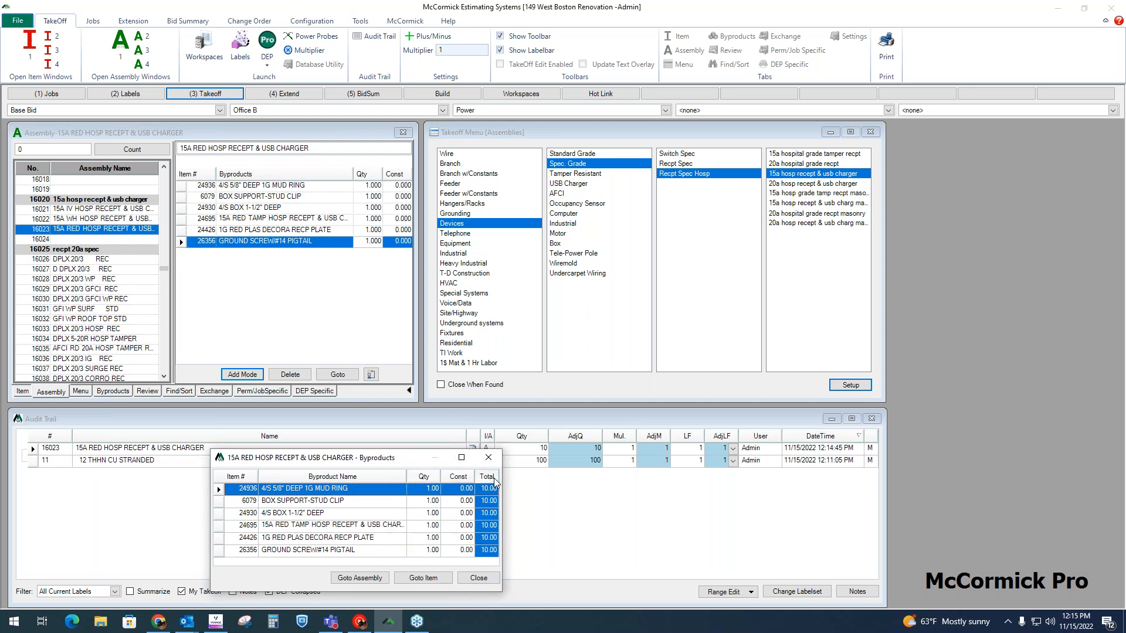
{"action": "left_click", "coordinate": [540, 448]}
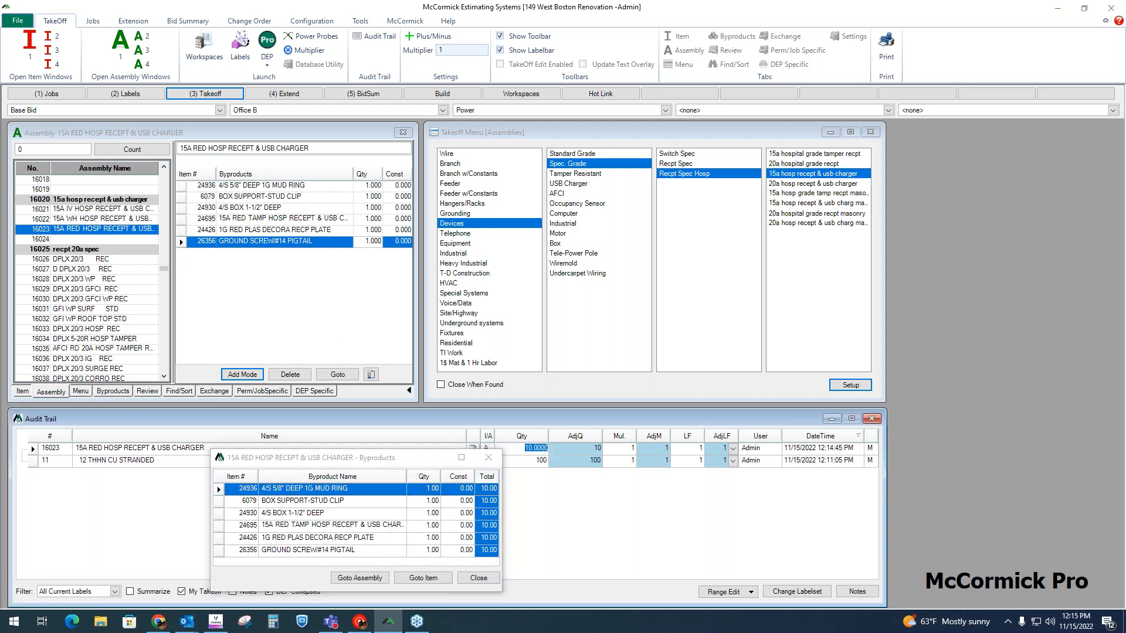
{"action": "left_click", "coordinate": [488, 458]}
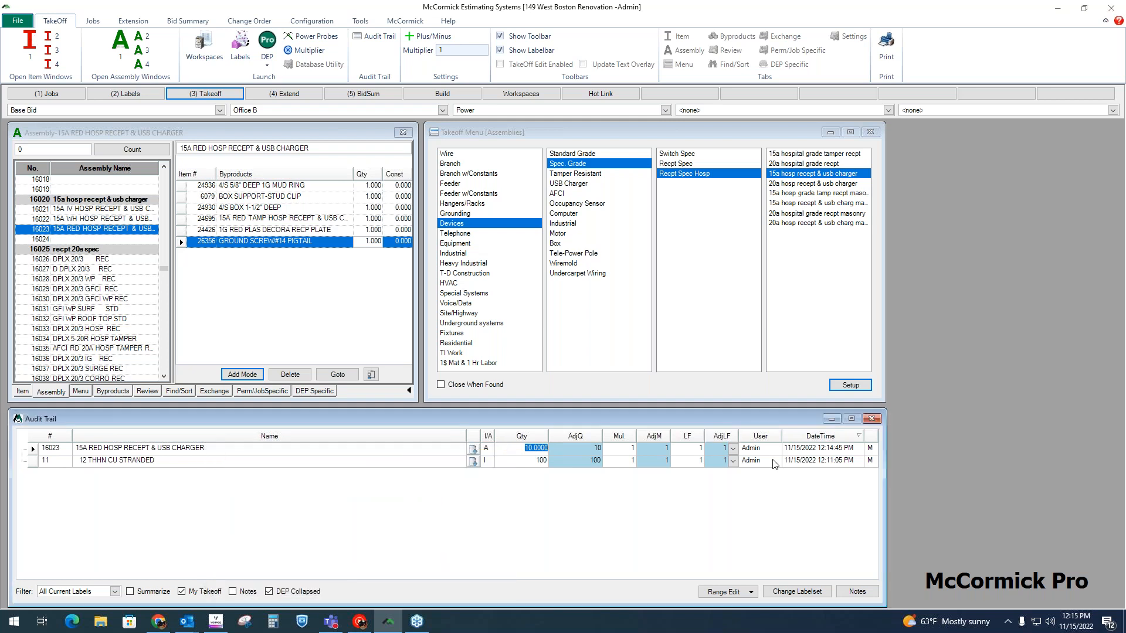
Step: Examine the user, date and time, and entry-type code recorded for both takeoff entries in the audit trail
{"action": "left_click", "coordinate": [769, 449]}
{"action": "left_click", "coordinate": [771, 461]}
{"action": "left_click", "coordinate": [829, 460]}
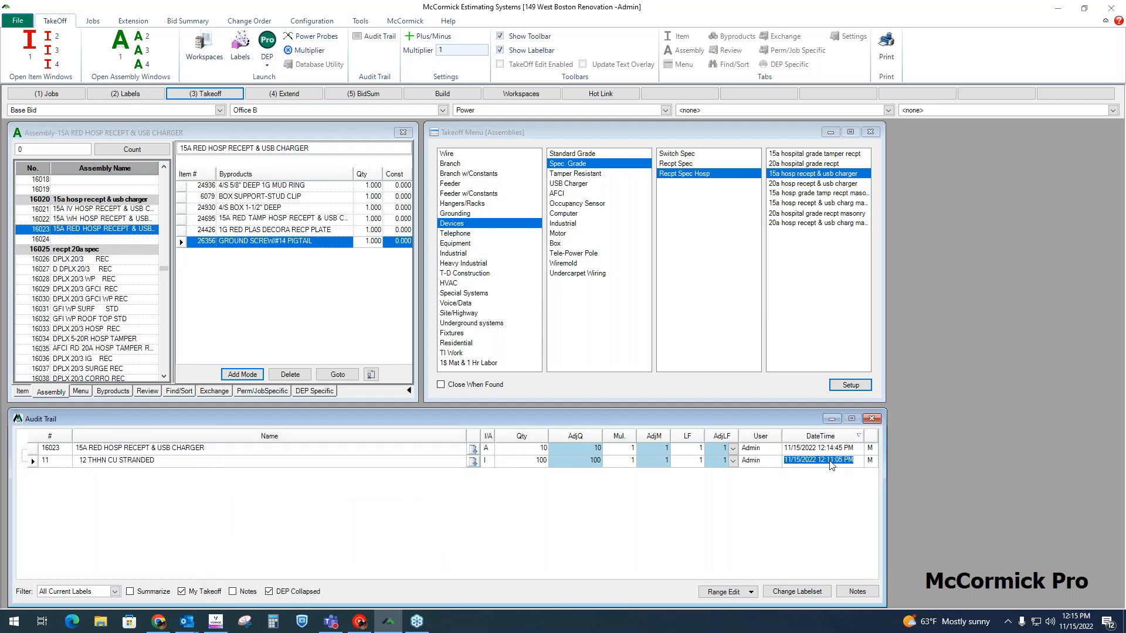
{"action": "left_click", "coordinate": [870, 448]}
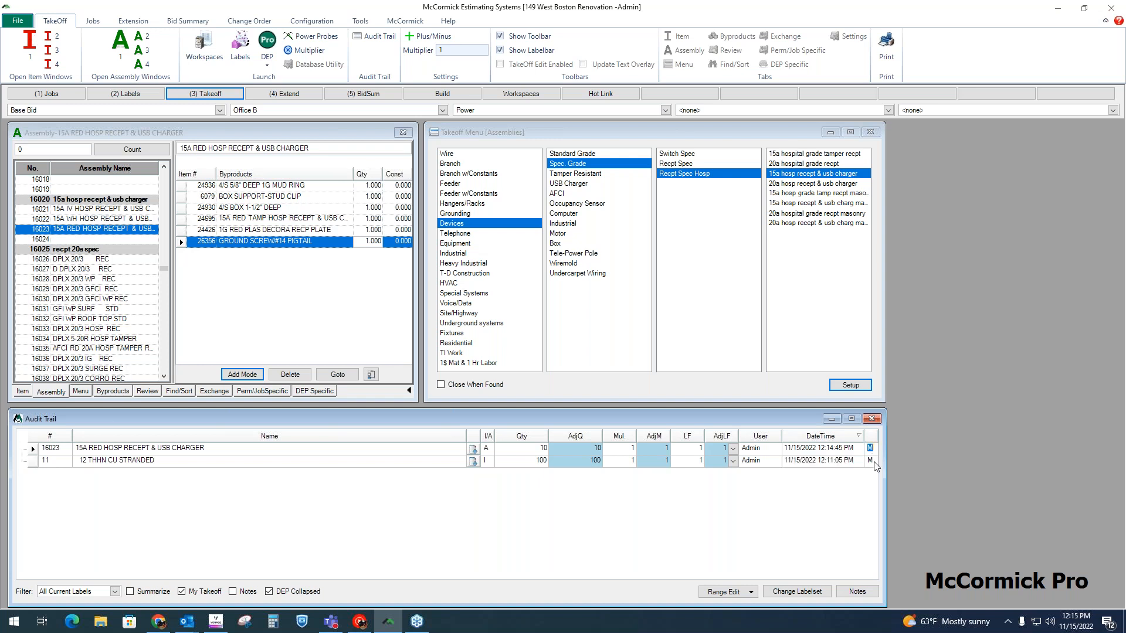
{"action": "left_click", "coordinate": [870, 460]}
{"action": "left_click", "coordinate": [751, 461]}
{"action": "left_click", "coordinate": [823, 462]}
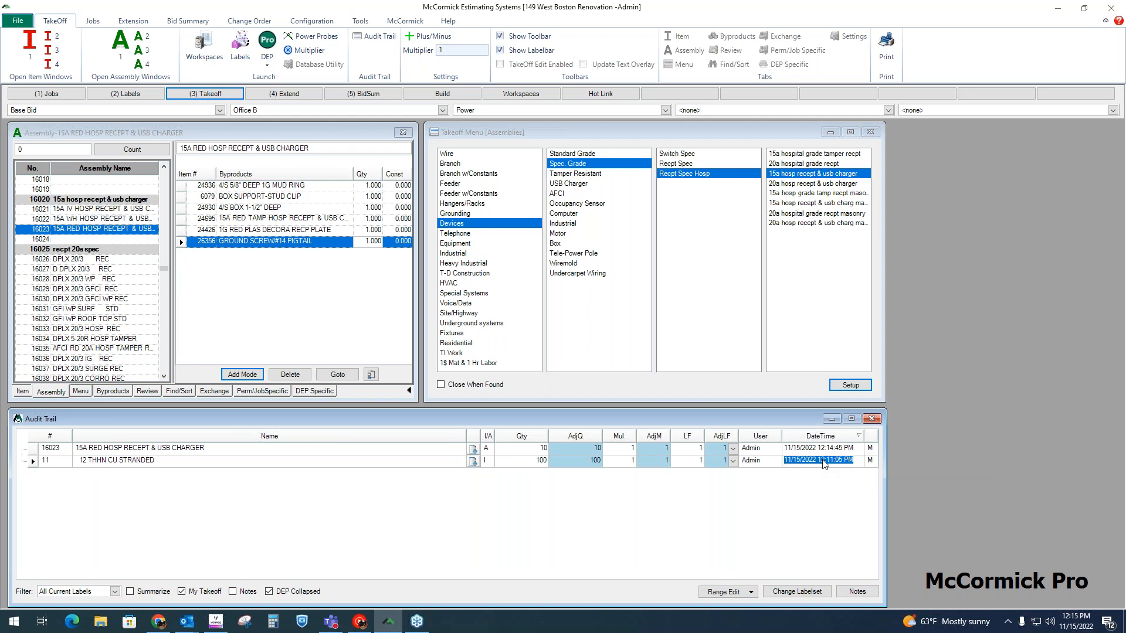
{"action": "left_click", "coordinate": [868, 461]}
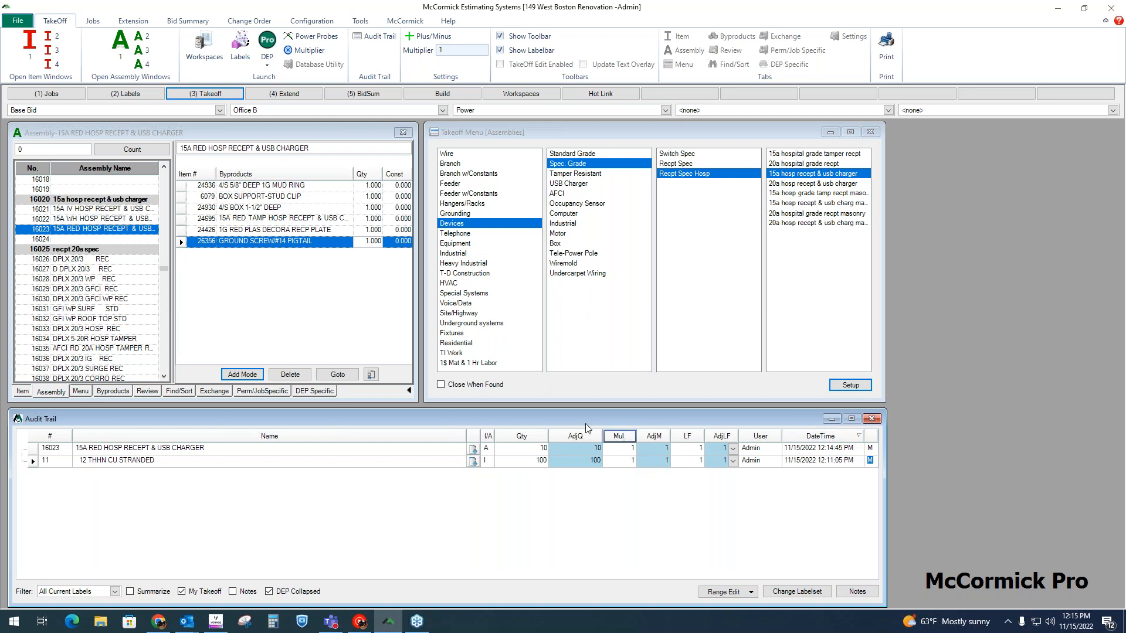
Step: Launch Design Estimating Pro in a maximized window and open the E-1 - Power-001 sheet from New Folder
{"action": "left_click", "coordinate": [268, 46]}
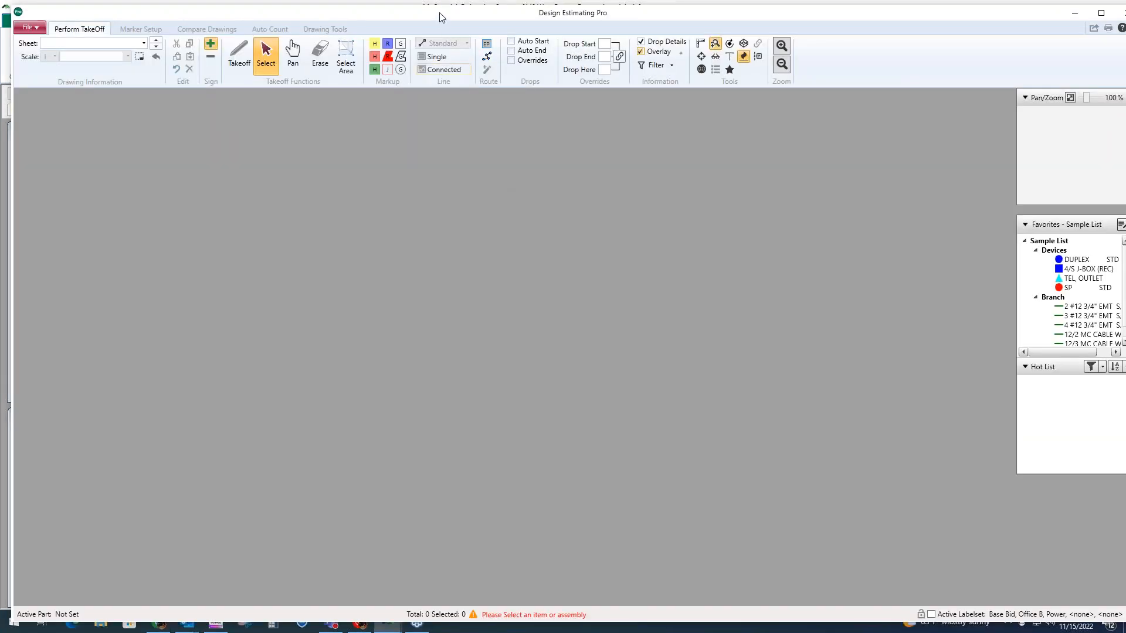
{"action": "left_click_drag", "start_coordinate": [442, 16], "coordinate": [412, 22]}
{"action": "left_click", "coordinate": [1094, 22]}
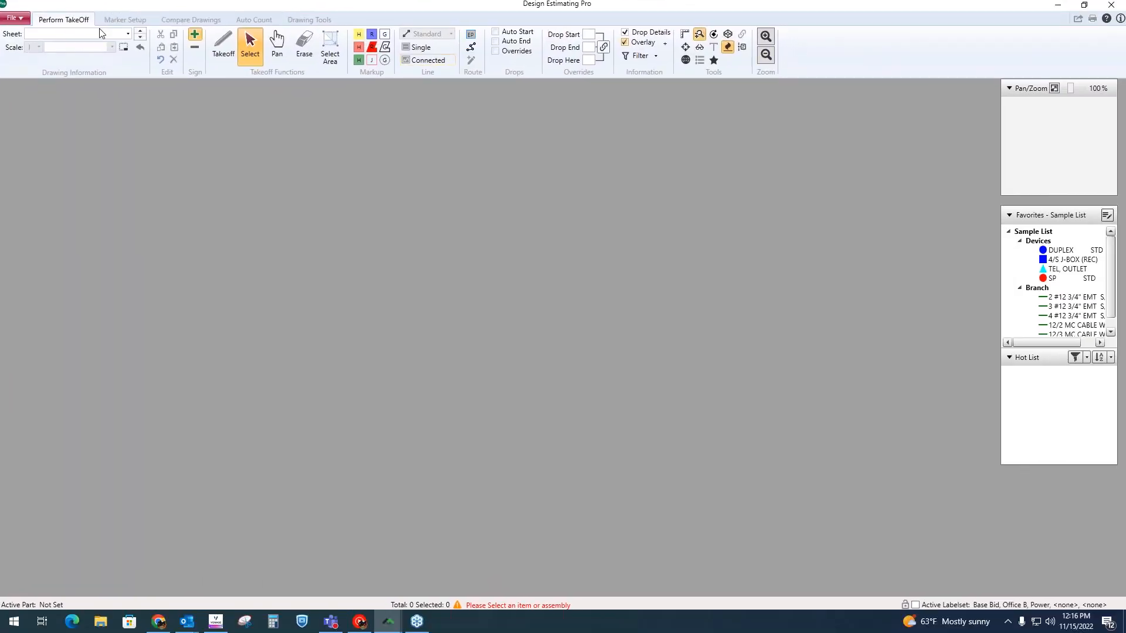
{"action": "left_click", "coordinate": [127, 34]}
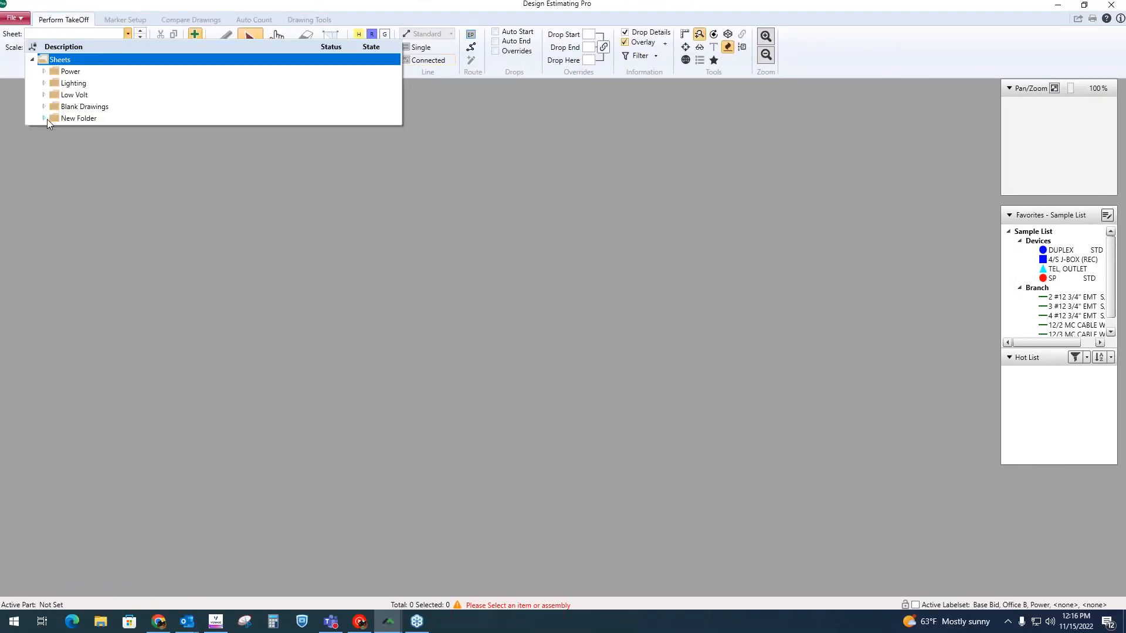
{"action": "left_click", "coordinate": [43, 118]}
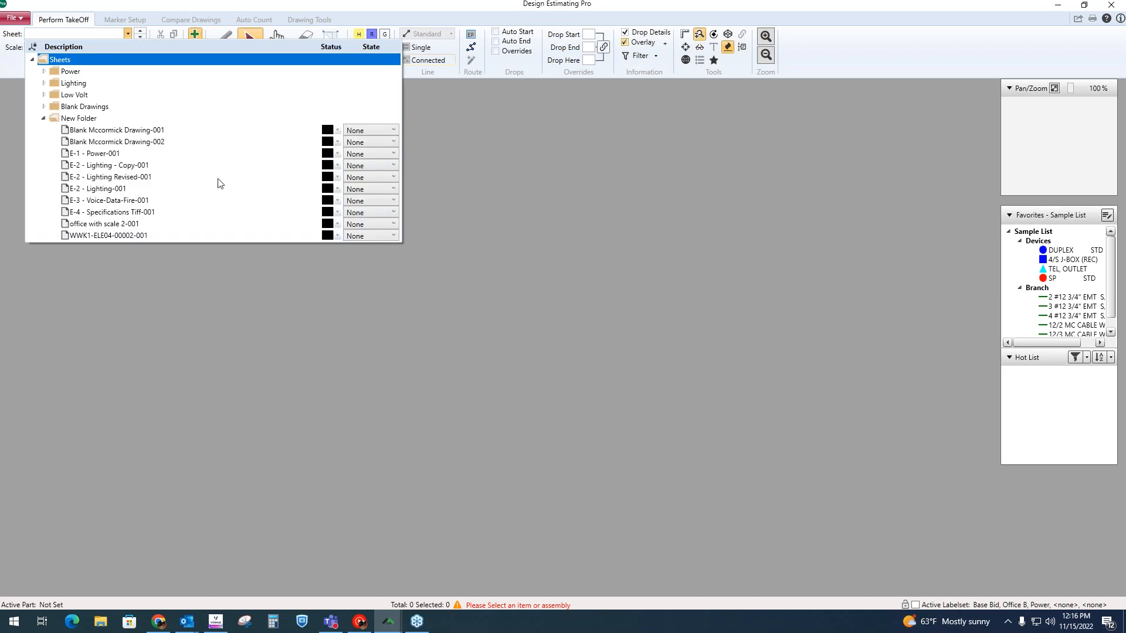
{"action": "left_click", "coordinate": [96, 153]}
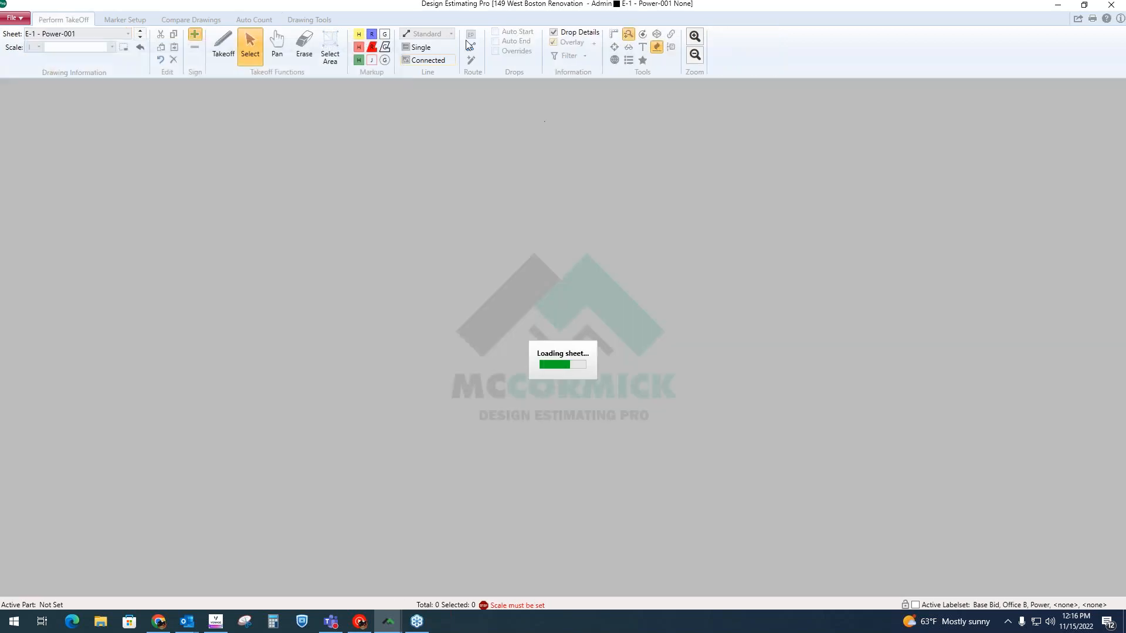
Step: Set the scale of the E-1 - Power-001 sheet to the architectural scale 1/8=1
{"action": "scroll", "coordinate": [594, 303], "scroll_direction": "up", "scroll_amount": 2}
{"action": "scroll", "coordinate": [634, 343], "scroll_direction": "up", "scroll_amount": 1}
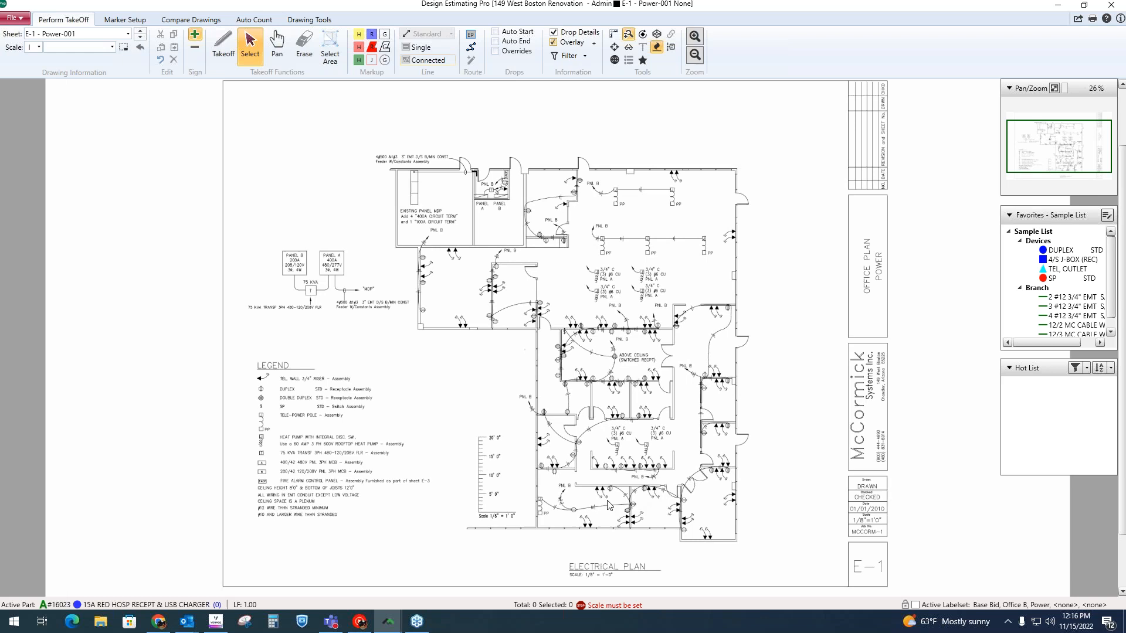
{"action": "left_click", "coordinate": [111, 48]}
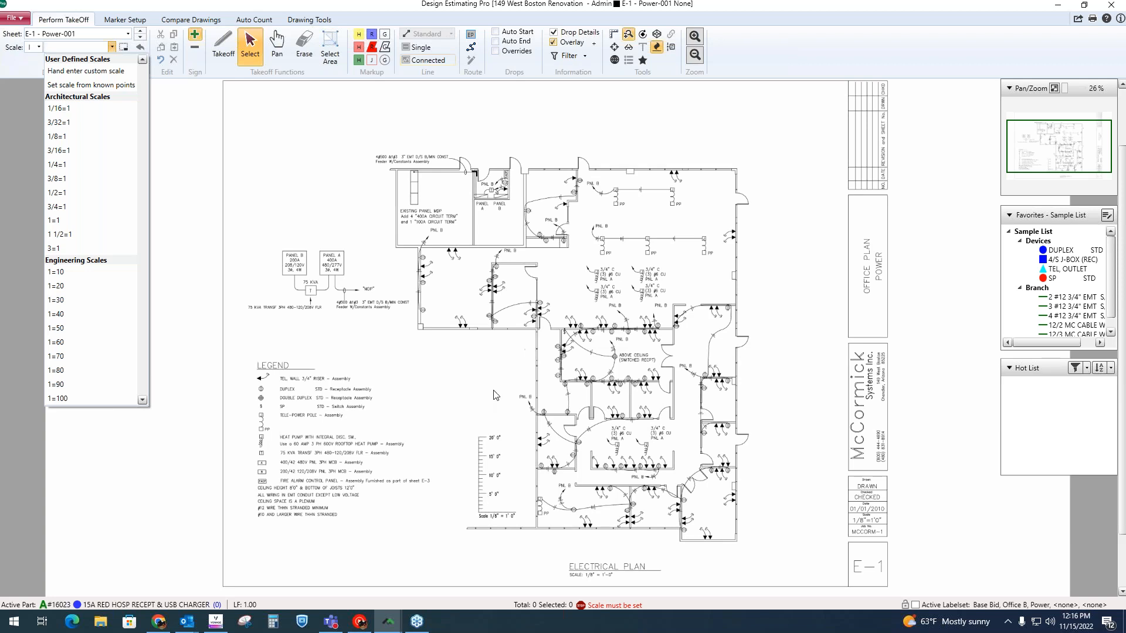
{"action": "left_click", "coordinate": [61, 140]}
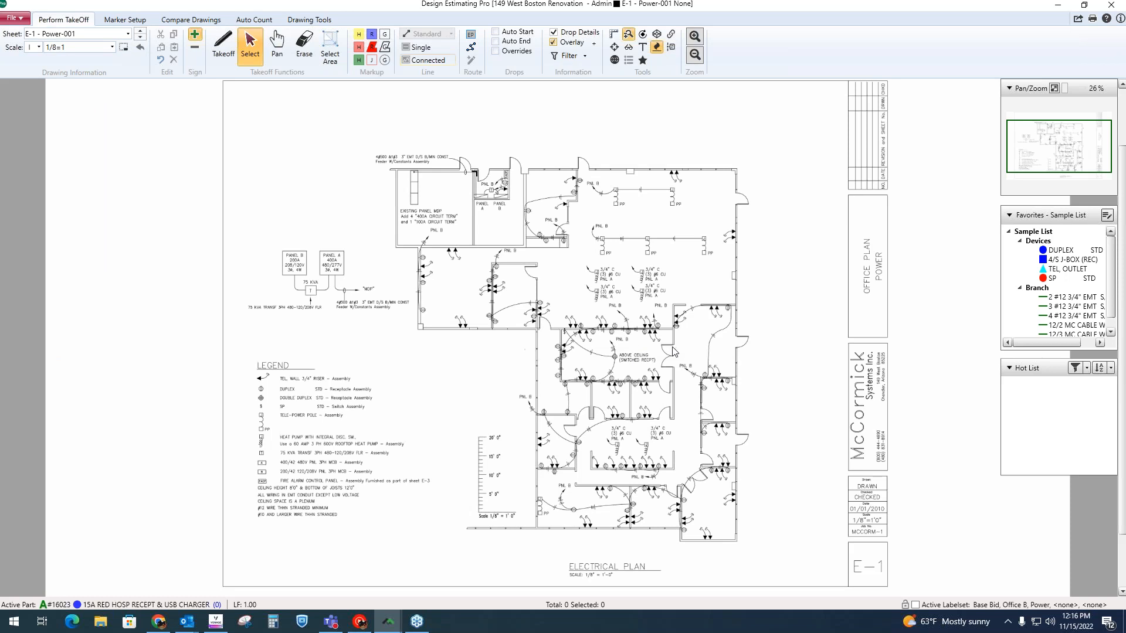
{"action": "scroll", "coordinate": [671, 348], "scroll_direction": "up", "scroll_amount": 1}
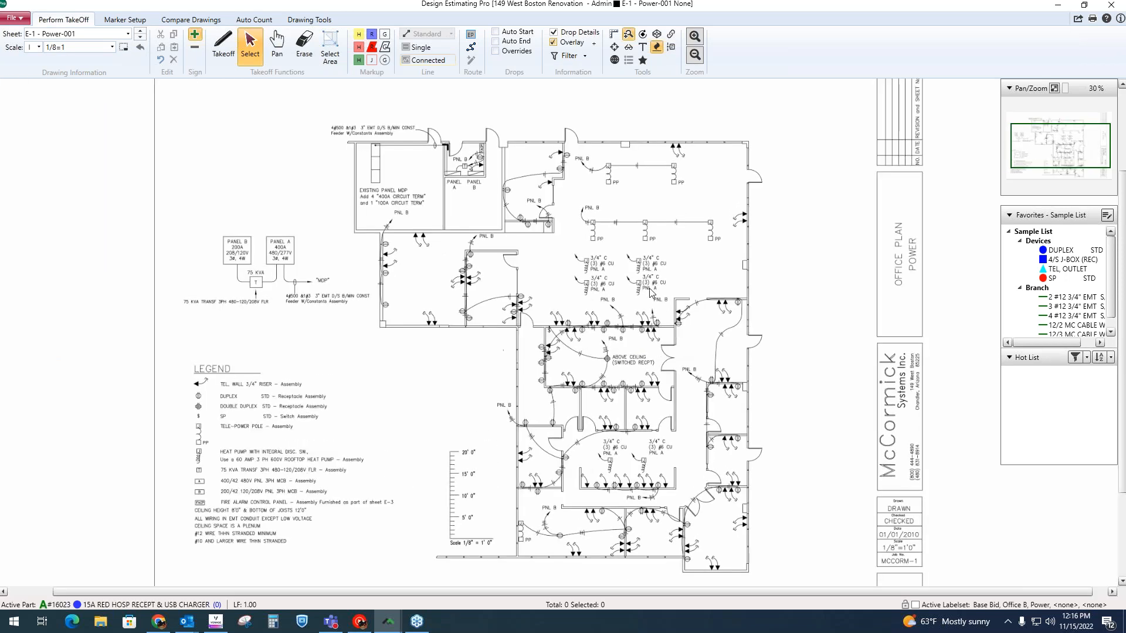
{"action": "scroll", "coordinate": [651, 293], "scroll_direction": "up", "scroll_amount": 1}
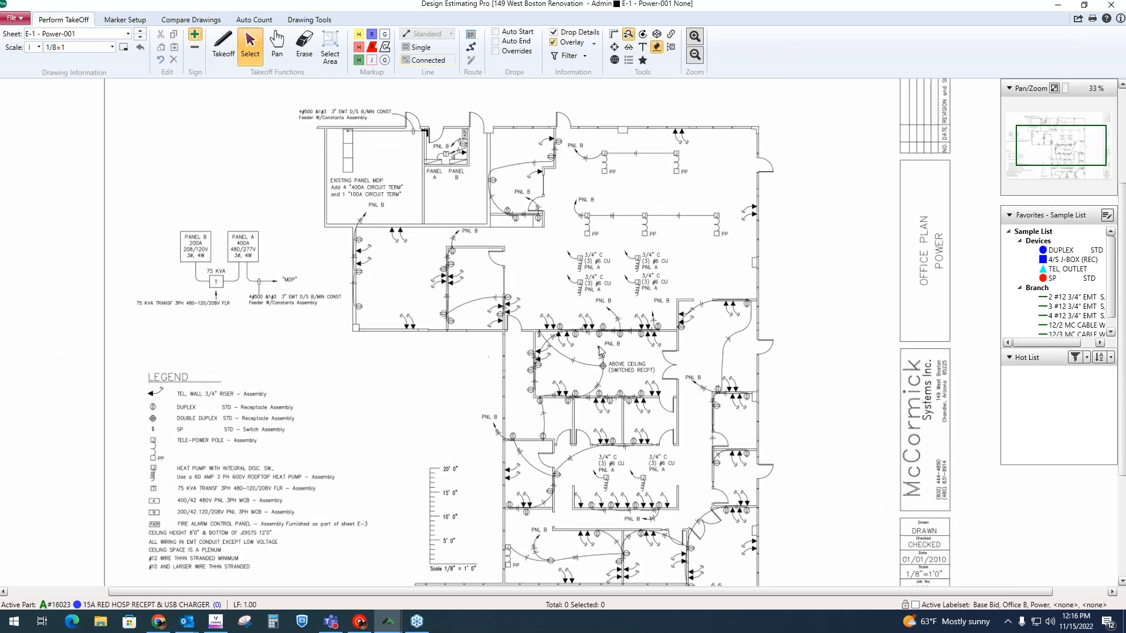
{"action": "scroll", "coordinate": [607, 351], "scroll_direction": "up", "scroll_amount": 1}
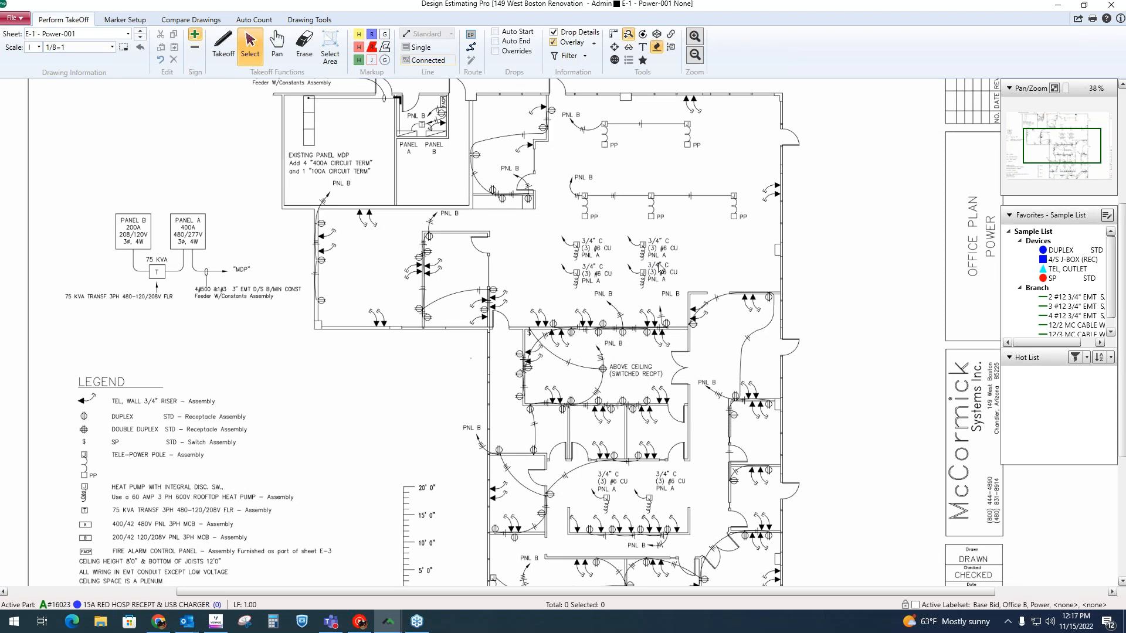
Step: Examine the office power plan at several magnifications, from the tele-power pole circuits to the rooms further down the sheet
{"action": "scroll", "coordinate": [659, 269], "scroll_direction": "up", "scroll_amount": 1}
{"action": "scroll", "coordinate": [602, 339], "scroll_direction": "up", "scroll_amount": 2}
{"action": "scroll", "coordinate": [602, 338], "scroll_direction": "down", "scroll_amount": 3}
{"action": "scroll", "coordinate": [602, 338], "scroll_direction": "up", "scroll_amount": 4}
{"action": "scroll", "coordinate": [602, 338], "scroll_direction": "down", "scroll_amount": 2}
{"action": "scroll", "coordinate": [602, 338], "scroll_direction": "up", "scroll_amount": 1}
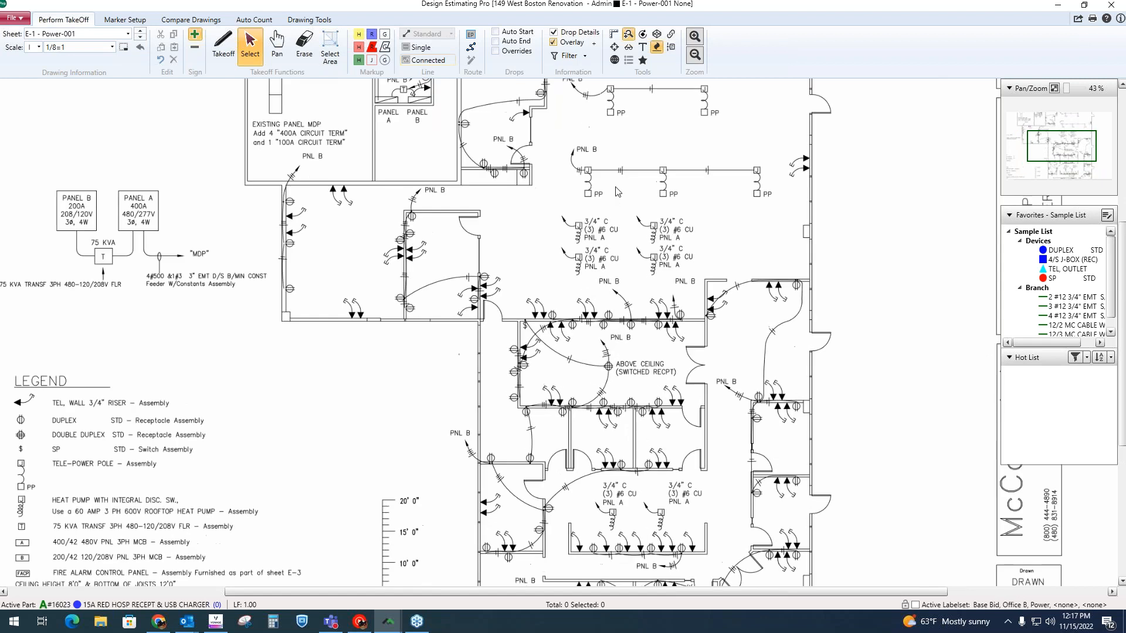
{"action": "mouse_move", "coordinate": [612, 203]}
{"action": "left_mouse_down"}
{"action": "mouse_move", "coordinate": [527, 276]}
{"action": "mouse_move", "coordinate": [651, 404]}
{"action": "mouse_move", "coordinate": [583, 277]}
{"action": "left_mouse_up"}
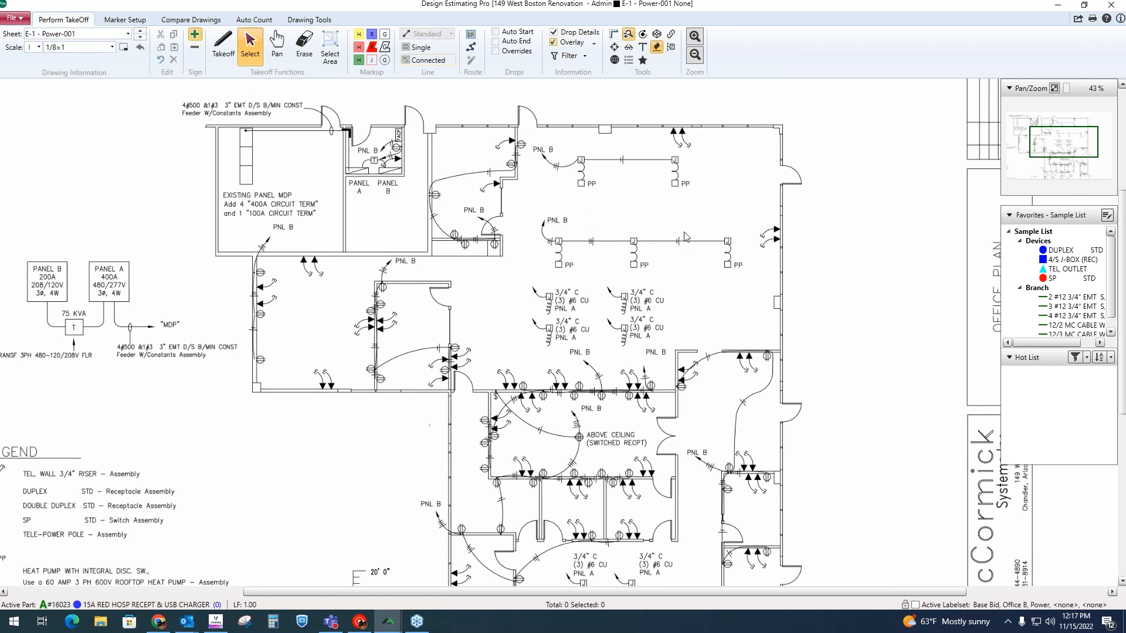
{"action": "left_click", "coordinate": [694, 37]}
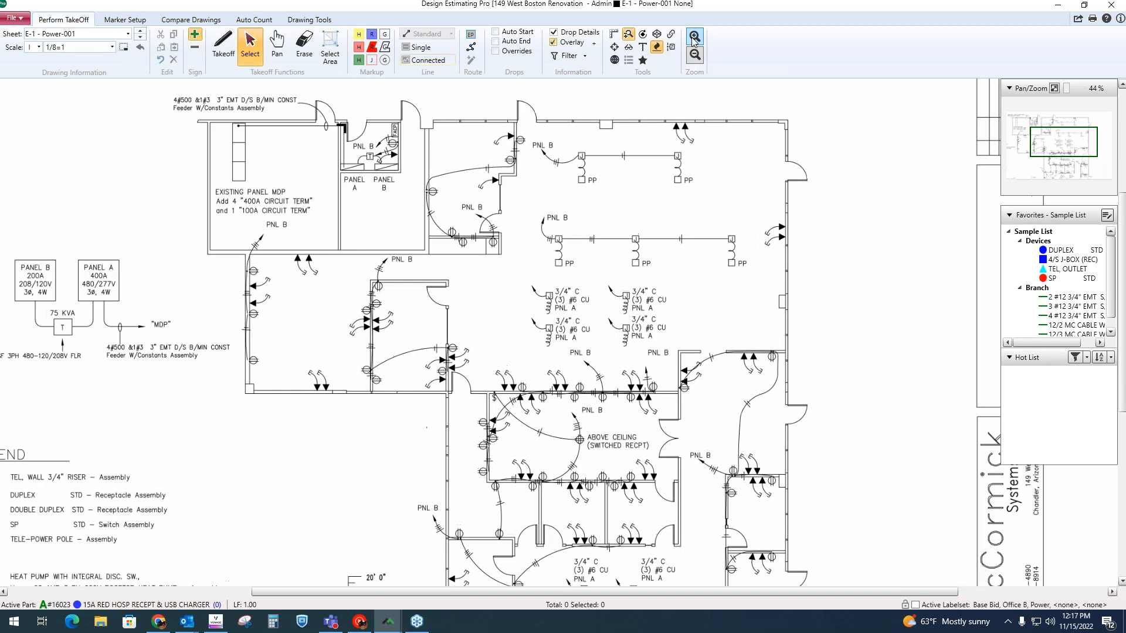
{"action": "double_click", "coordinate": [695, 42]}
{"action": "left_click", "coordinate": [695, 42]}
{"action": "left_click", "coordinate": [695, 55]}
{"action": "left_click", "coordinate": [694, 55]}
{"action": "left_click", "coordinate": [694, 55]}
{"action": "left_click", "coordinate": [694, 55]}
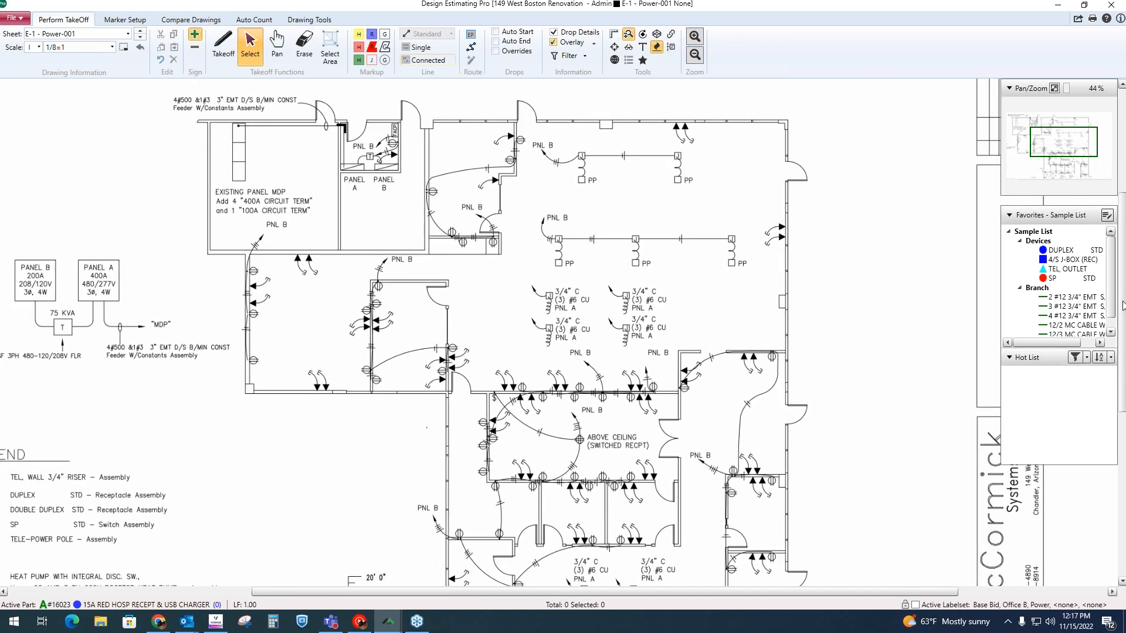
{"action": "scroll", "coordinate": [1123, 317], "scroll_direction": "down", "scroll_amount": 3}
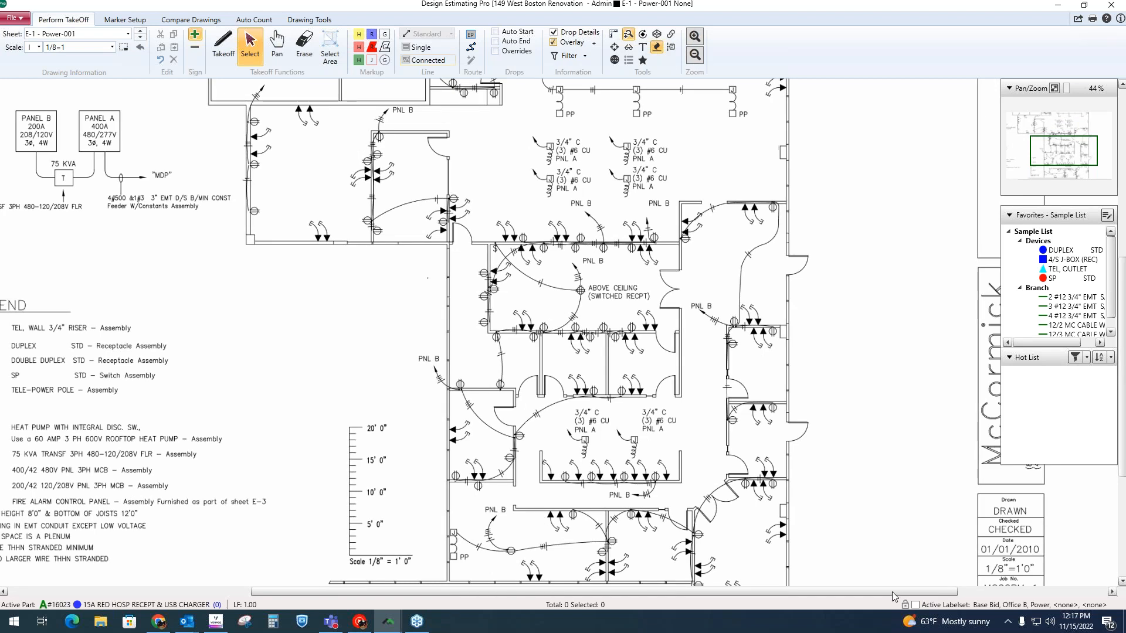
Step: Examine the plan's legend, panel riser diagram and overall layout, ending on the receptacles and tele-power poles in the upper offices
{"action": "left_click_drag", "start_coordinate": [894, 597], "coordinate": [808, 597]}
{"action": "left_click", "coordinate": [275, 47]}
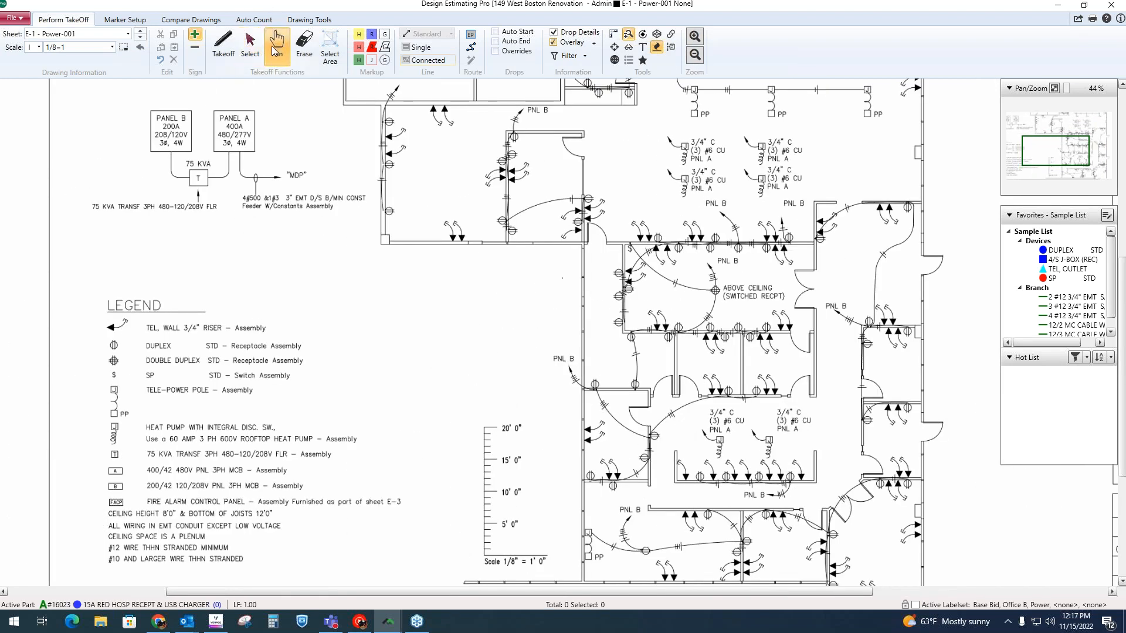
{"action": "mouse_move", "coordinate": [447, 196]}
{"action": "left_mouse_down"}
{"action": "mouse_move", "coordinate": [412, 202]}
{"action": "mouse_move", "coordinate": [404, 289]}
{"action": "mouse_move", "coordinate": [389, 284]}
{"action": "left_mouse_up"}
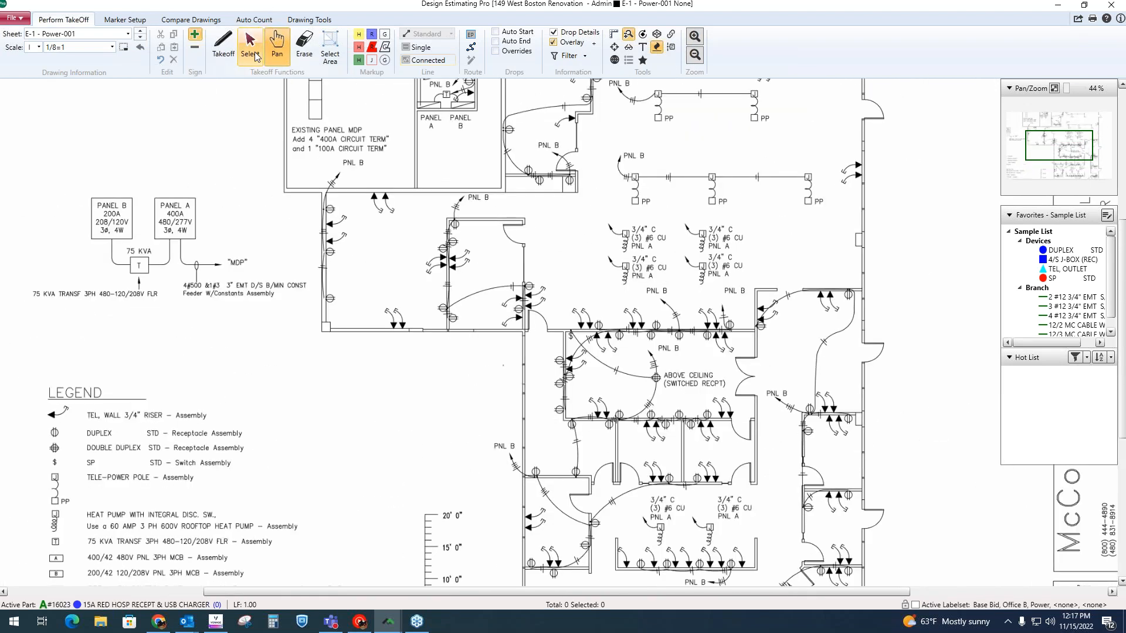
{"action": "left_click", "coordinate": [256, 56]}
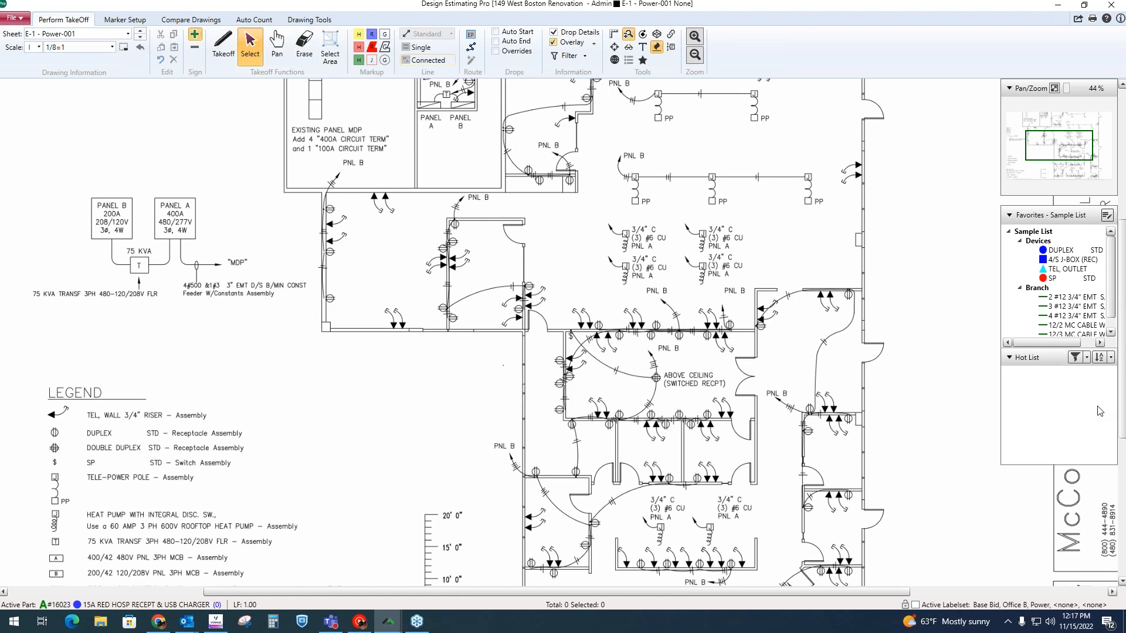
{"action": "scroll", "coordinate": [655, 217], "scroll_direction": "down", "scroll_amount": 1}
{"action": "scroll", "coordinate": [655, 217], "scroll_direction": "down", "scroll_amount": 3}
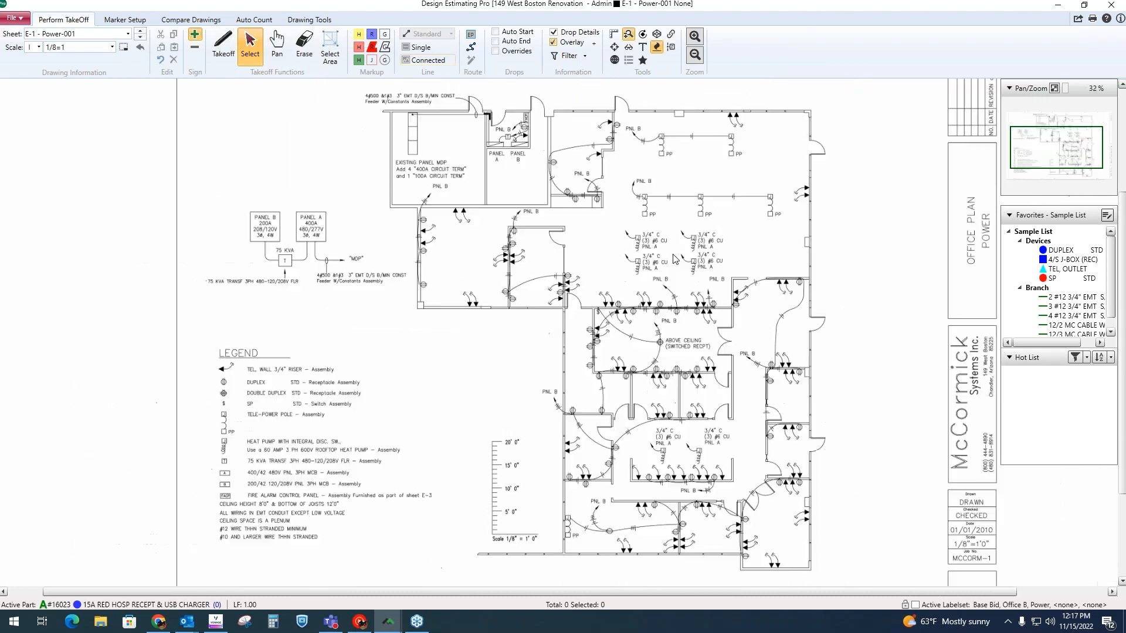
{"action": "scroll", "coordinate": [645, 276], "scroll_direction": "up", "scroll_amount": 5}
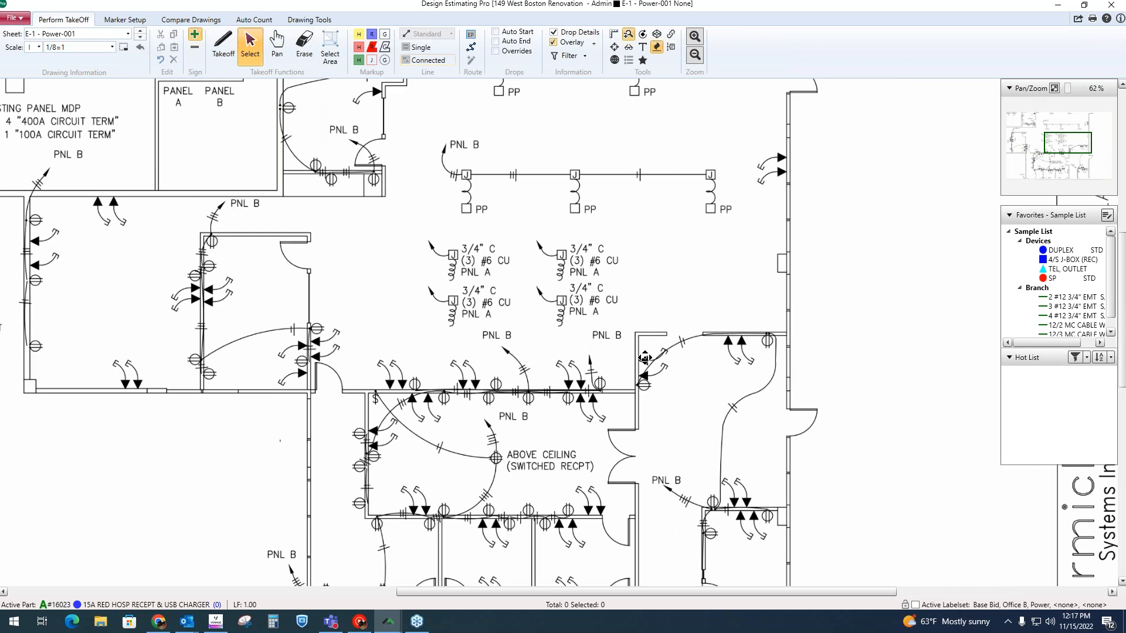
{"action": "scroll", "coordinate": [645, 358], "scroll_direction": "up", "scroll_amount": 3}
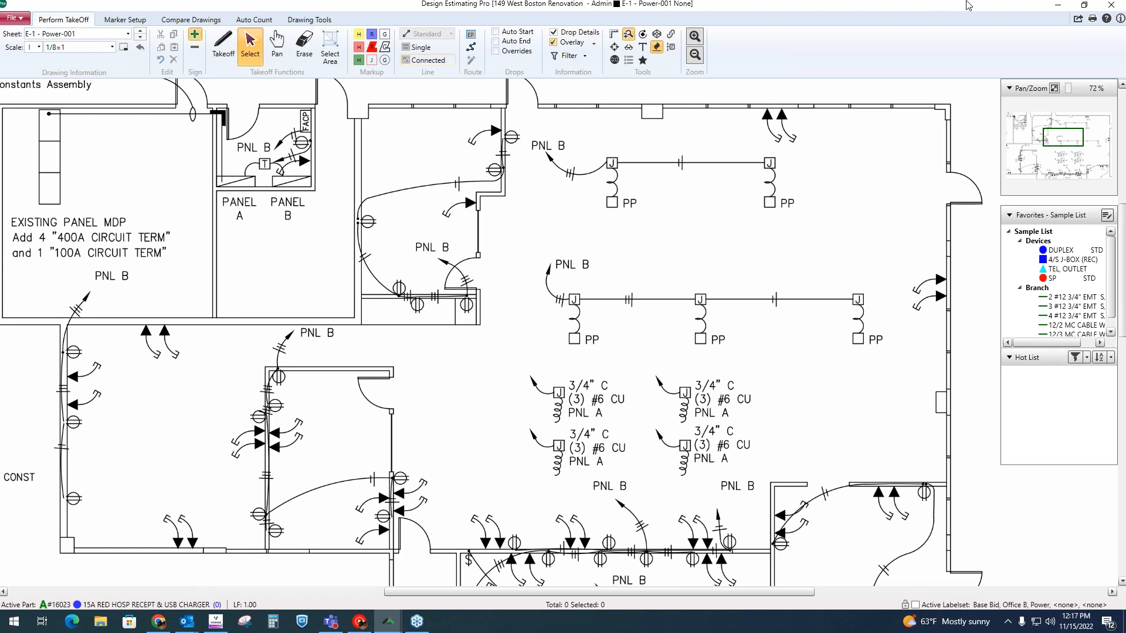
Step: In McCormick Estimating Systems, make the Standard Grade receptacle assembly DUPLEX 20 AMP STD the active part and return to the E-1 - Power-001 drawing
{"action": "left_click", "coordinate": [1056, 7]}
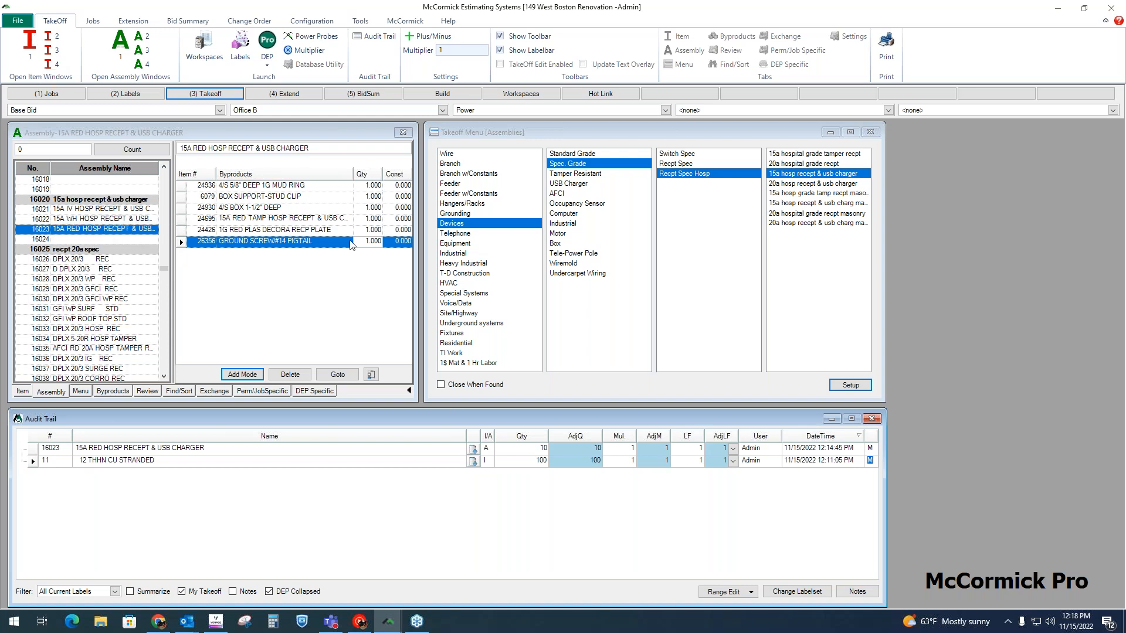
{"action": "left_click", "coordinate": [463, 227]}
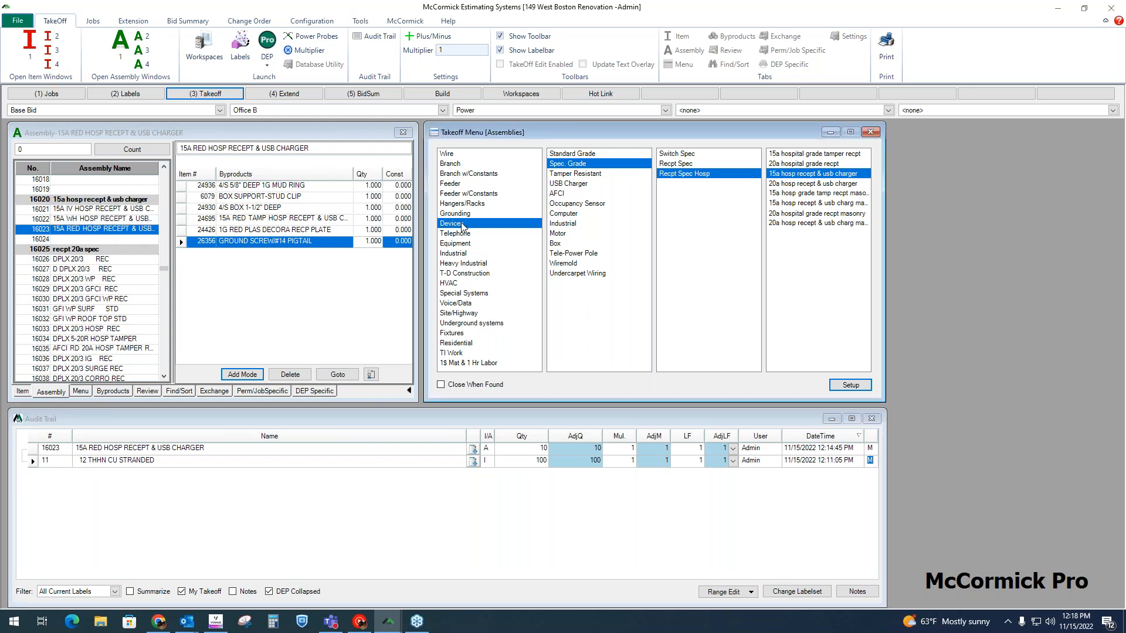
{"action": "left_click", "coordinate": [596, 153]}
{"action": "left_click", "coordinate": [680, 333]}
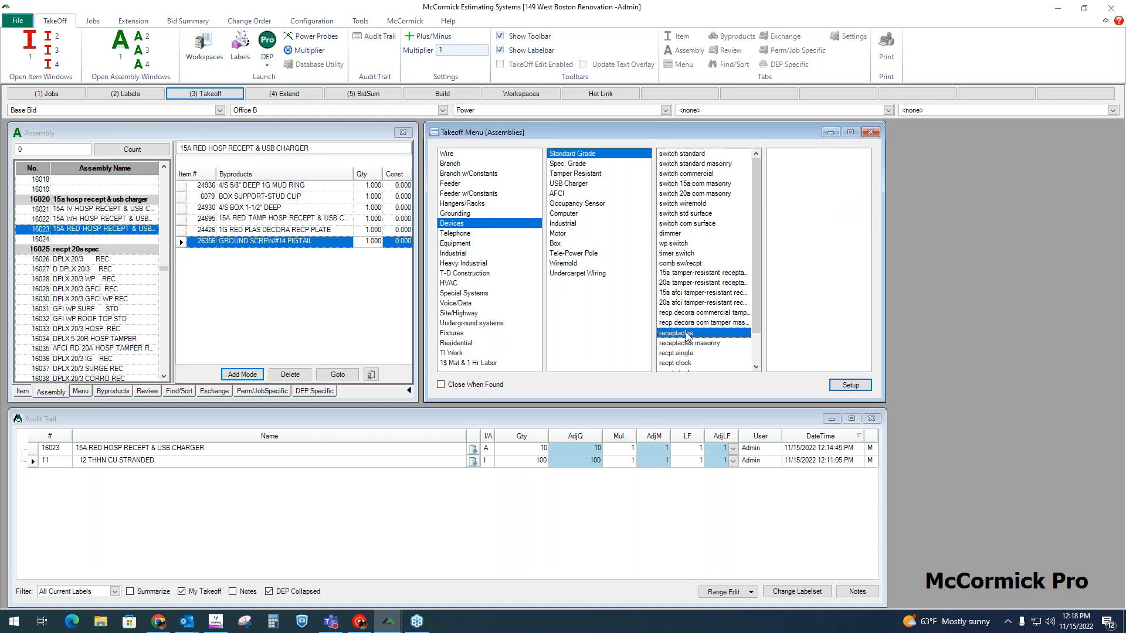
{"action": "left_click", "coordinate": [94, 240]}
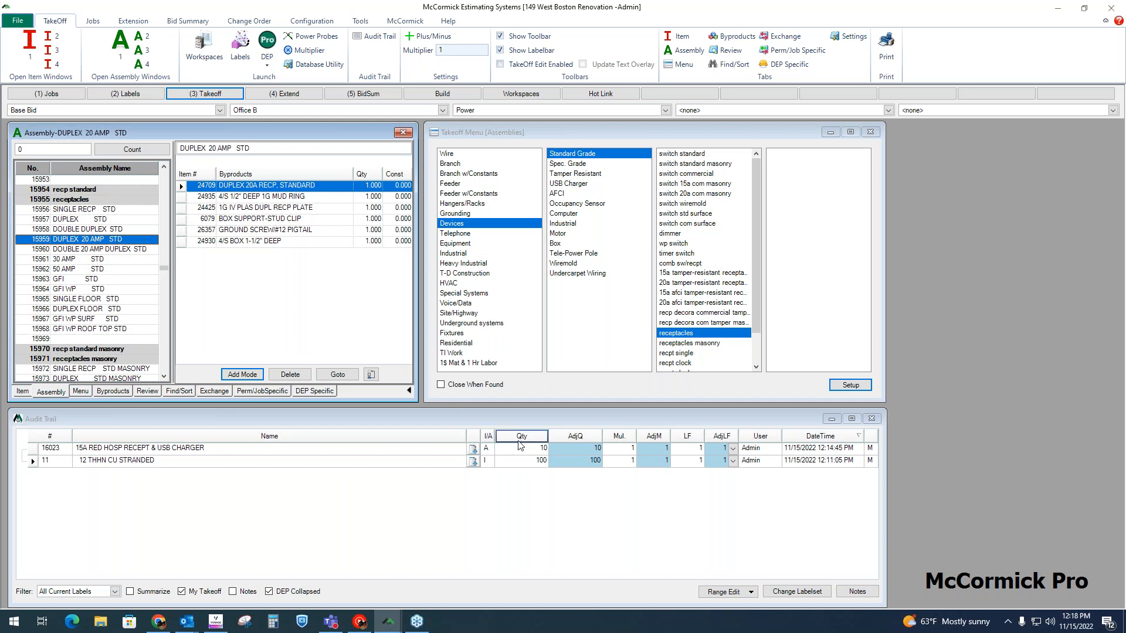
{"action": "left_click", "coordinate": [531, 448]}
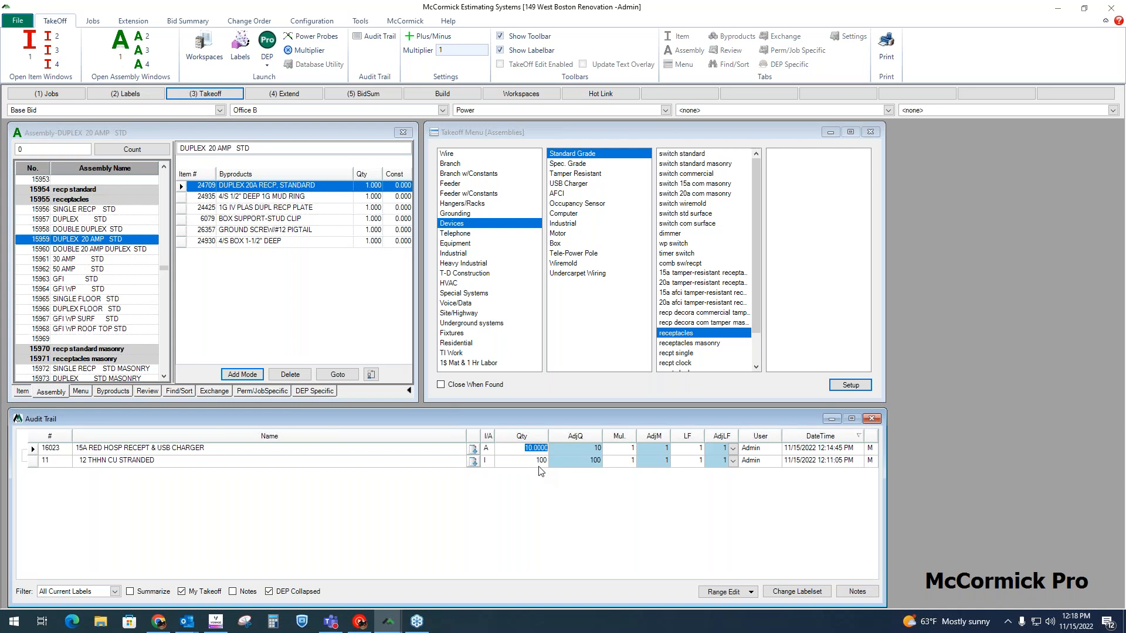
{"action": "left_click", "coordinate": [115, 240]}
{"action": "mouse_move", "coordinate": [388, 622]}
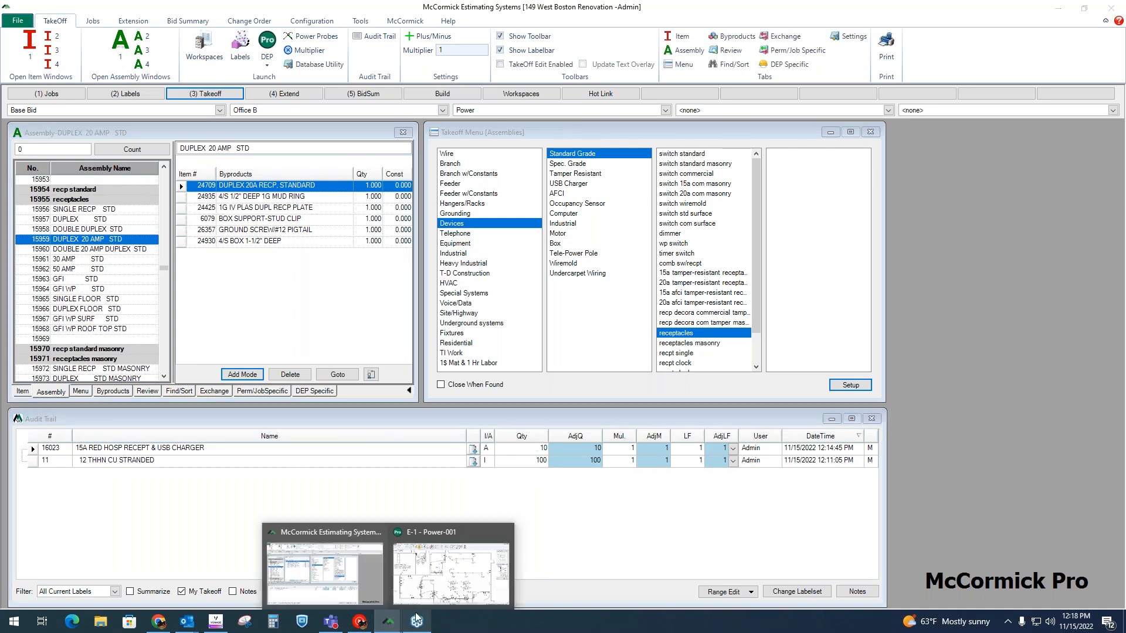
{"action": "left_click", "coordinate": [455, 567]}
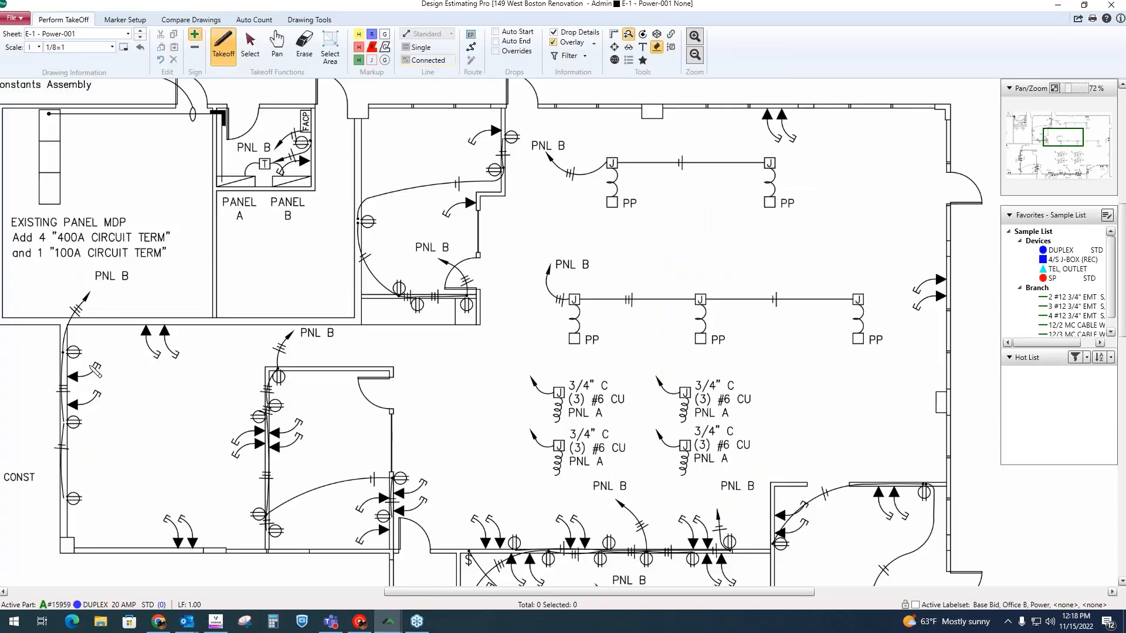
Step: Take off eight DUPLEX 20 AMP STD receptacles on their symbols in the two adjoining rooms below the existing panel MDP room
{"action": "left_click", "coordinate": [73, 352]}
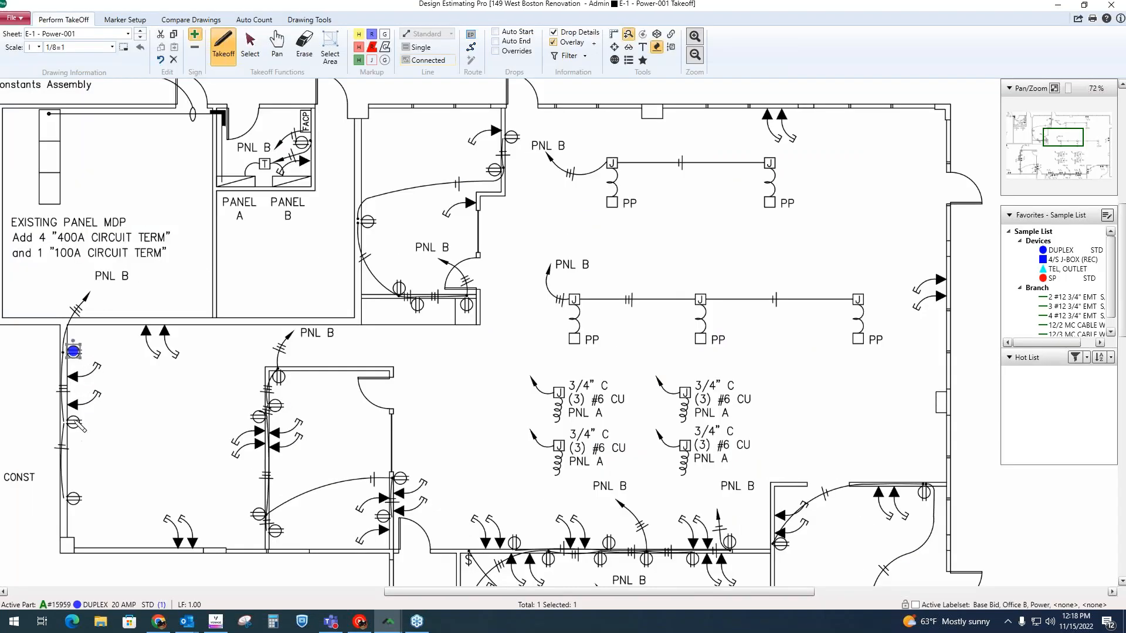
{"action": "left_click", "coordinate": [74, 420]}
{"action": "left_click", "coordinate": [74, 499]}
{"action": "left_click", "coordinate": [258, 416]}
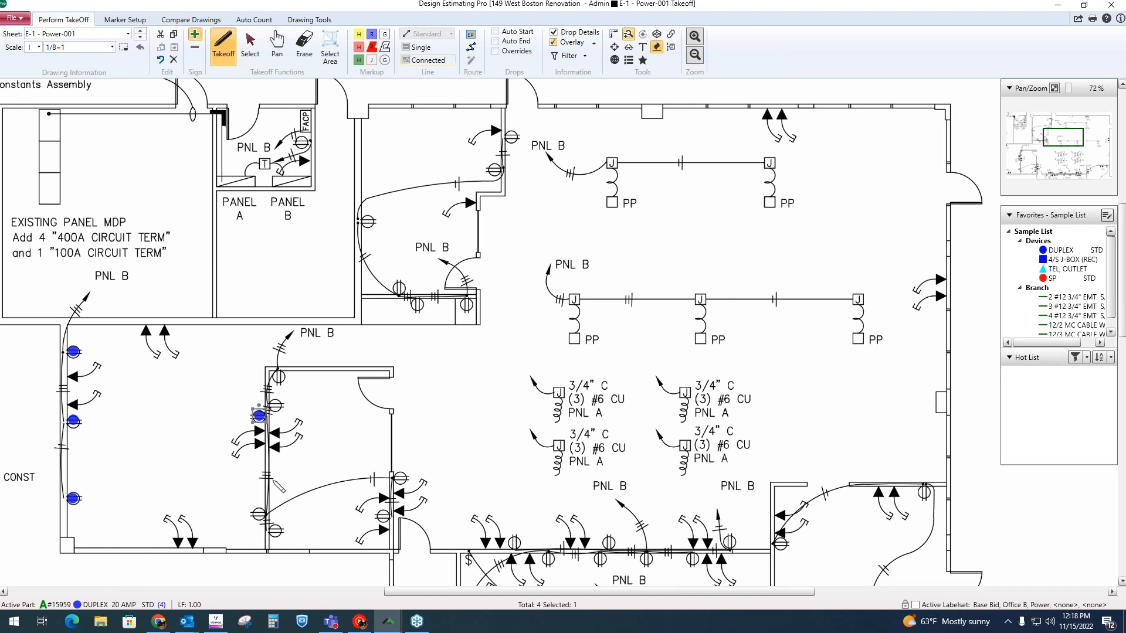
{"action": "left_click", "coordinate": [258, 514]}
{"action": "left_click", "coordinate": [275, 530]}
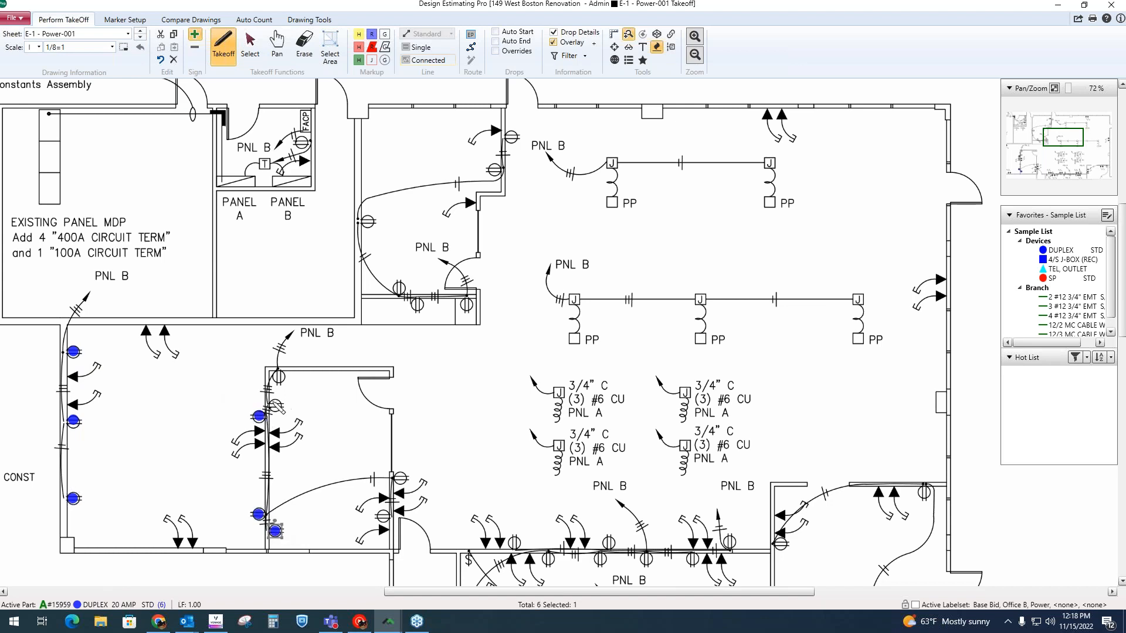
{"action": "left_click", "coordinate": [276, 405]}
{"action": "left_click", "coordinate": [279, 375]}
Step: Return to McCormick Estimating Systems and examine the duplex receptacle entry's quantity, source drawing, user and date in the audit trail
{"action": "left_click", "coordinate": [1057, 5]}
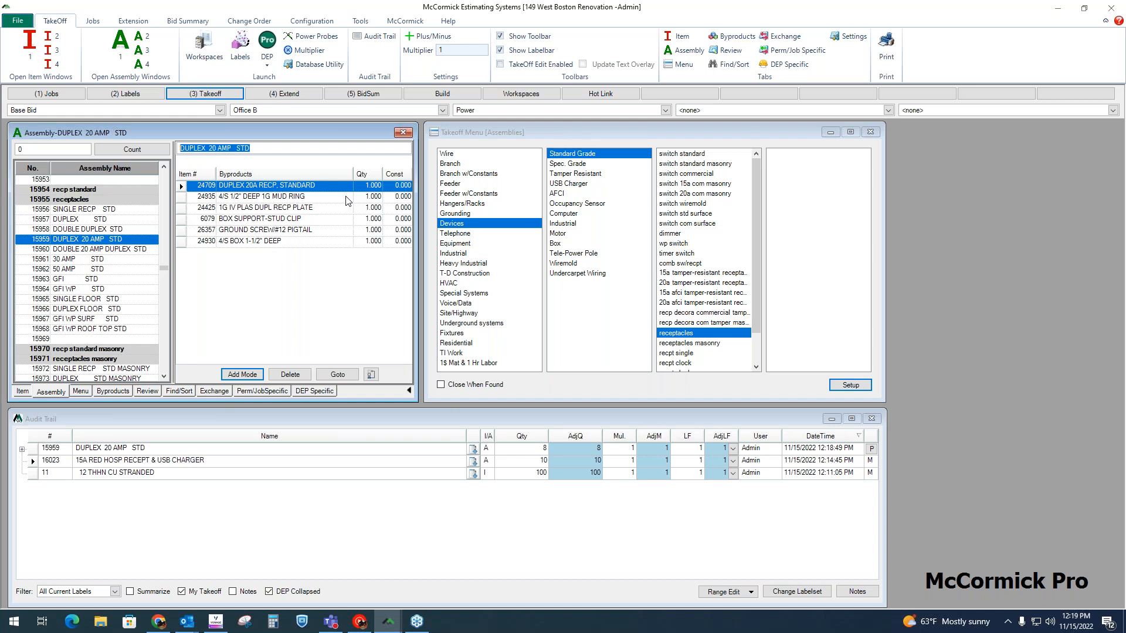
{"action": "left_click", "coordinate": [544, 452]}
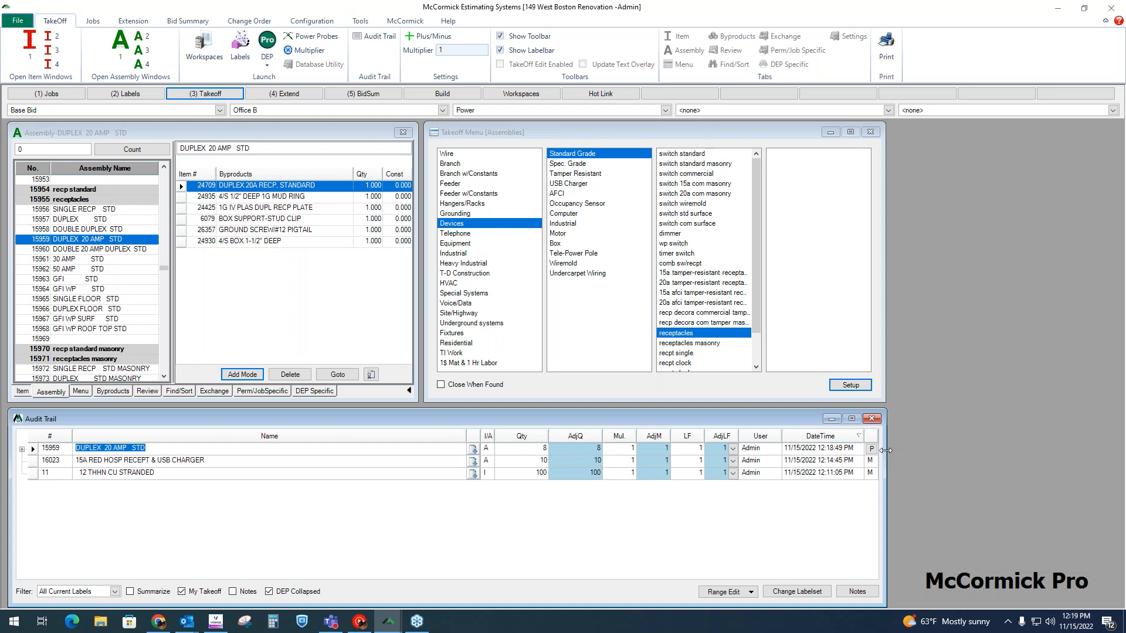
{"action": "mouse_move", "coordinate": [877, 452]}
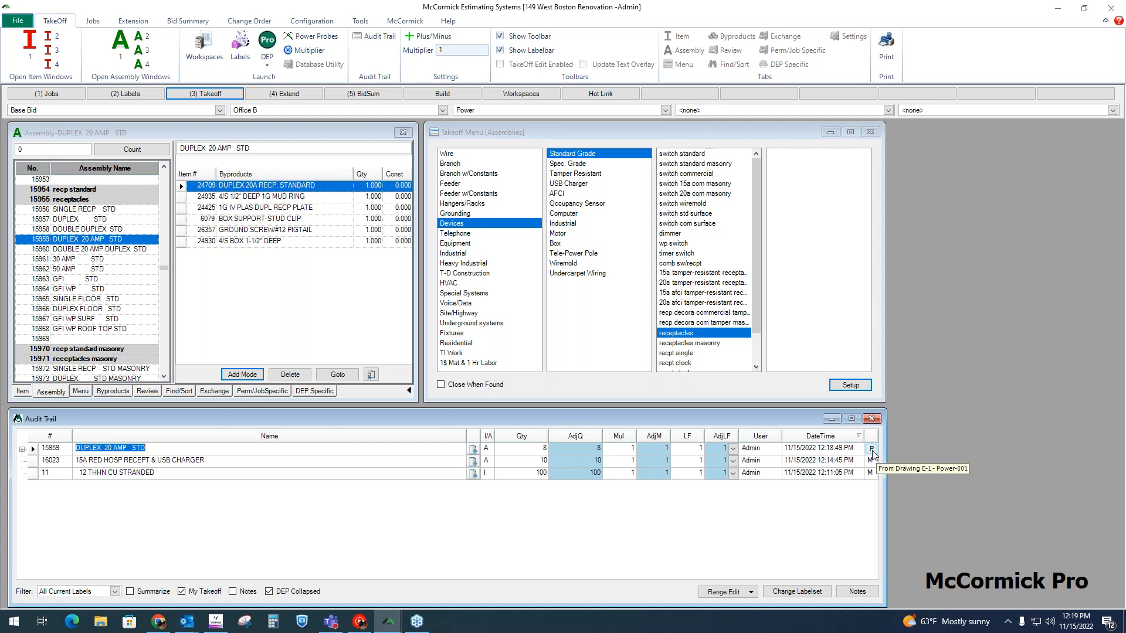
{"action": "left_click", "coordinate": [775, 453]}
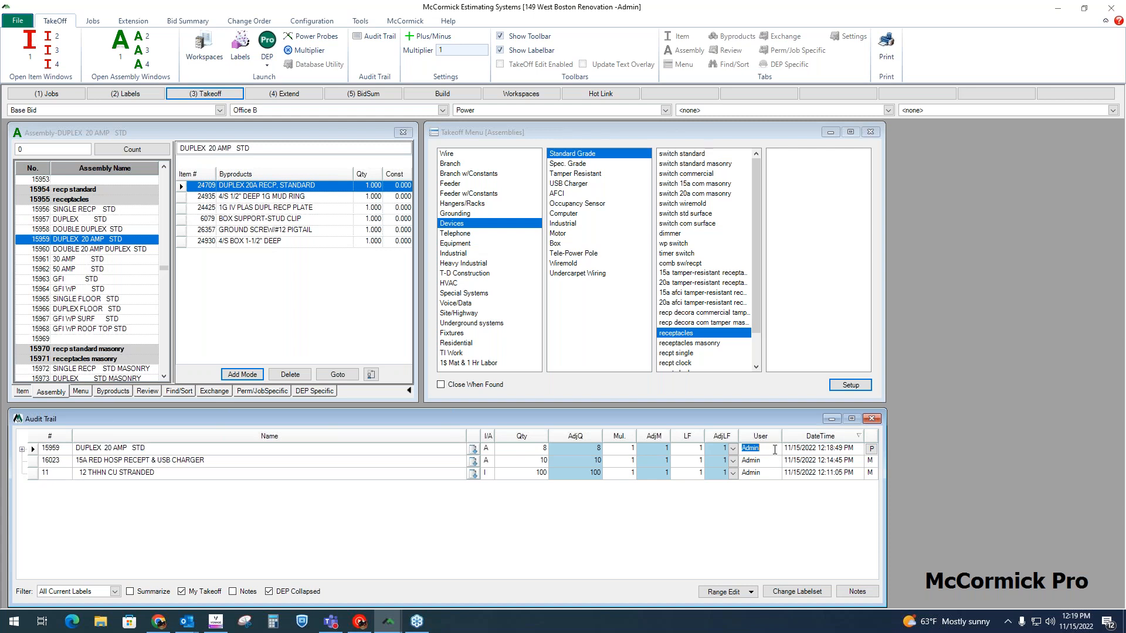
{"action": "left_click", "coordinate": [814, 452]}
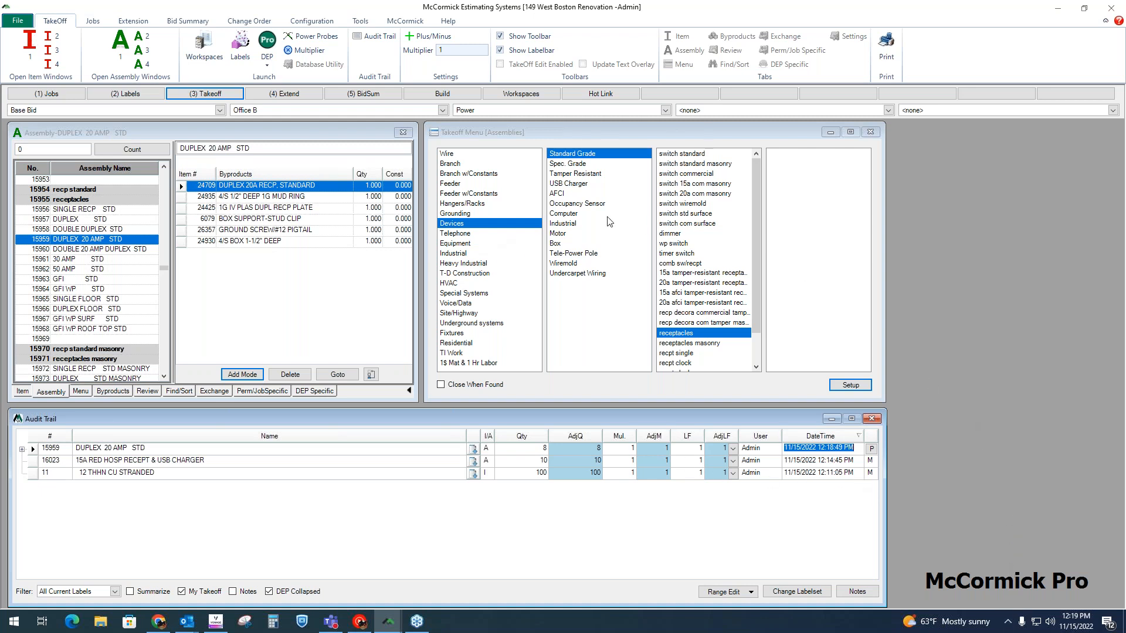
Step: Make the branch EMT assembly 3 #12 1/2" EMT S/S STRAP the active part from the n12 emt s/s strap group and return to the drawing
{"action": "left_click", "coordinate": [456, 164]}
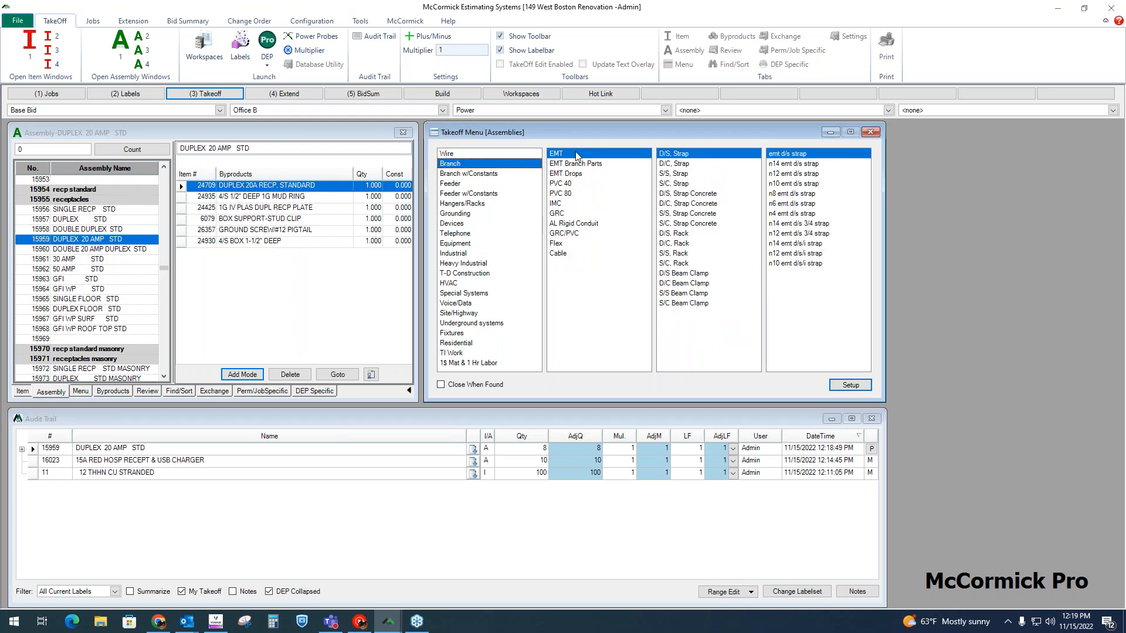
{"action": "left_click", "coordinate": [675, 175]}
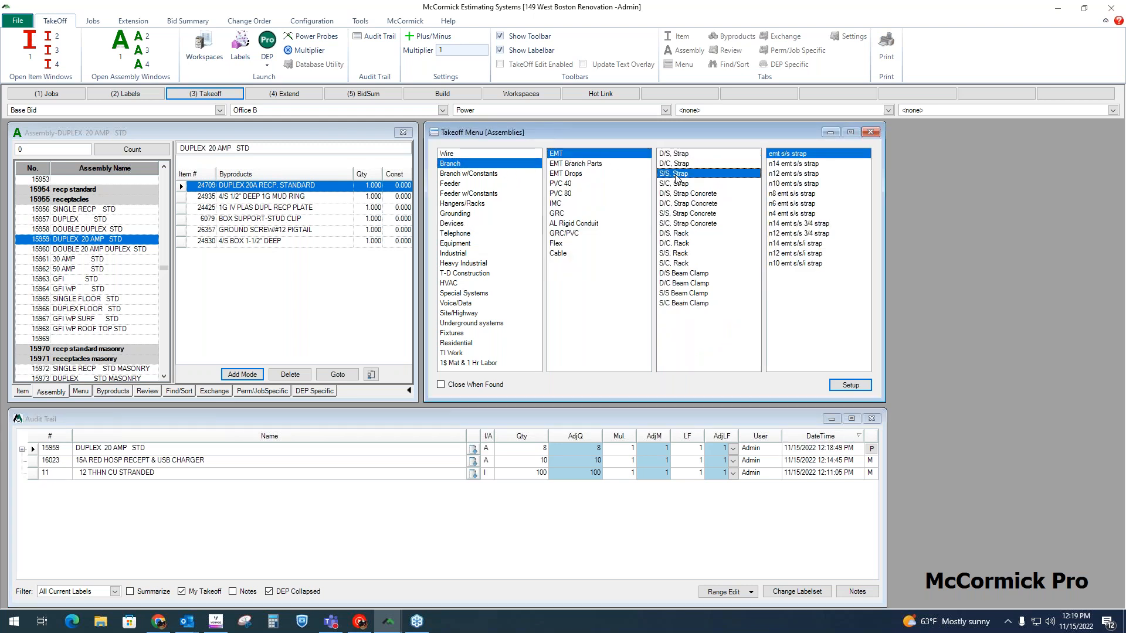
{"action": "left_click", "coordinate": [798, 176]}
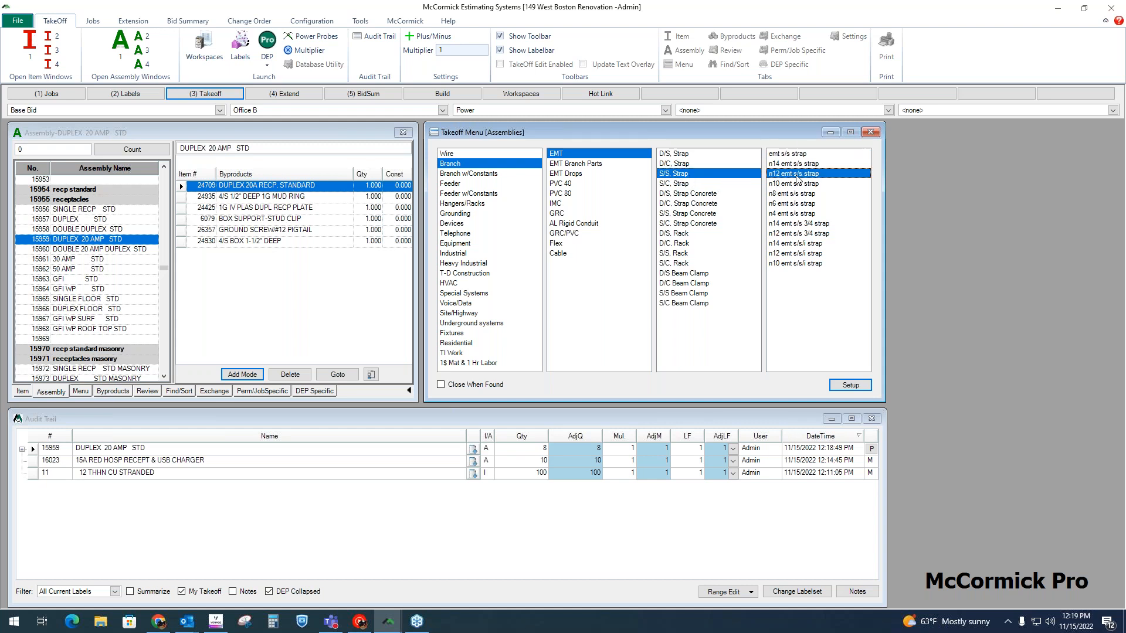
{"action": "double_click", "coordinate": [797, 175]}
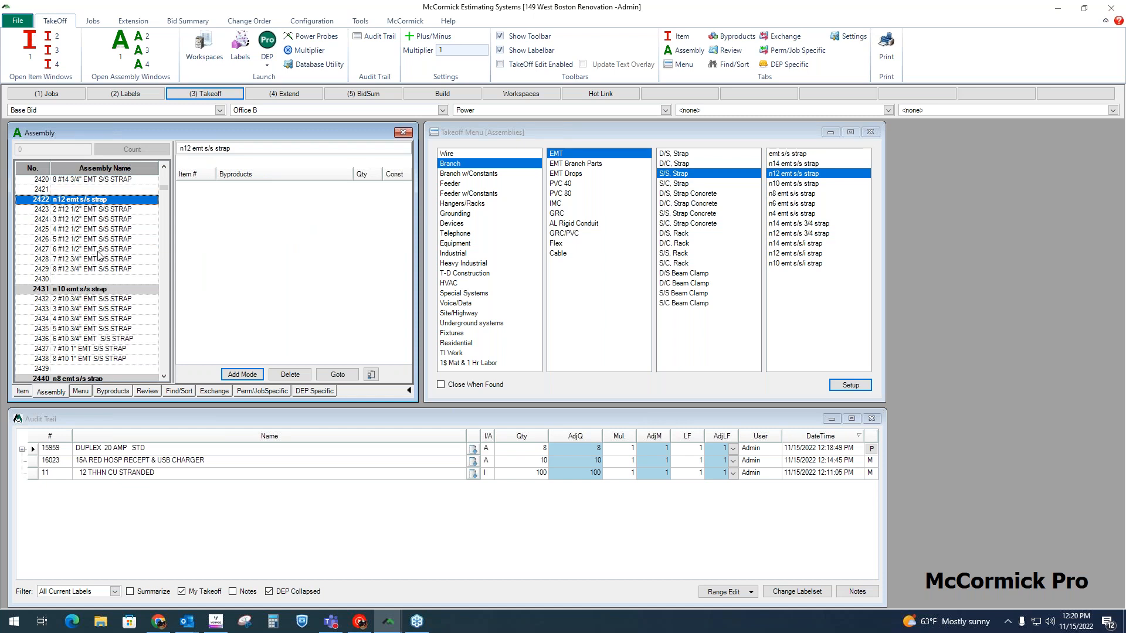
{"action": "left_click", "coordinate": [95, 220]}
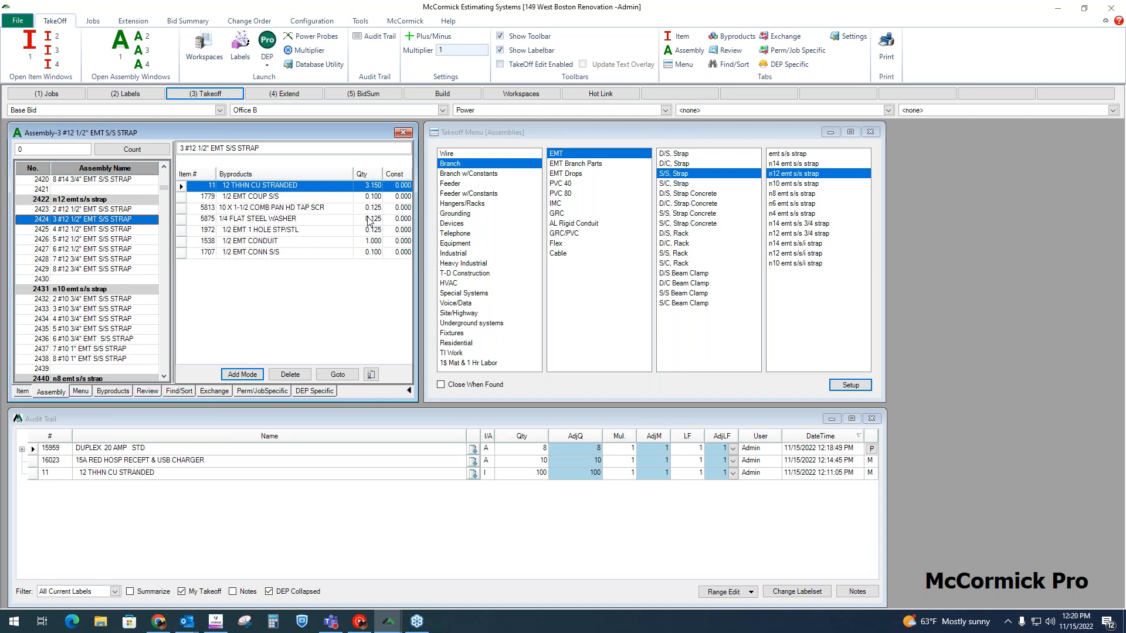
{"action": "left_click", "coordinate": [395, 625]}
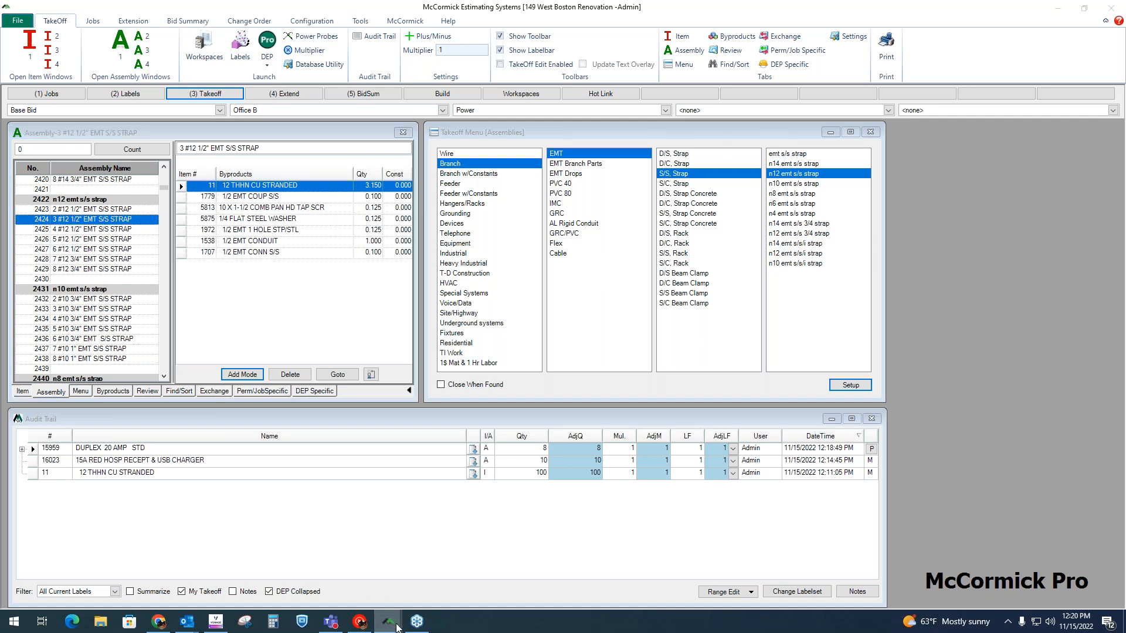
{"action": "left_click", "coordinate": [457, 566]}
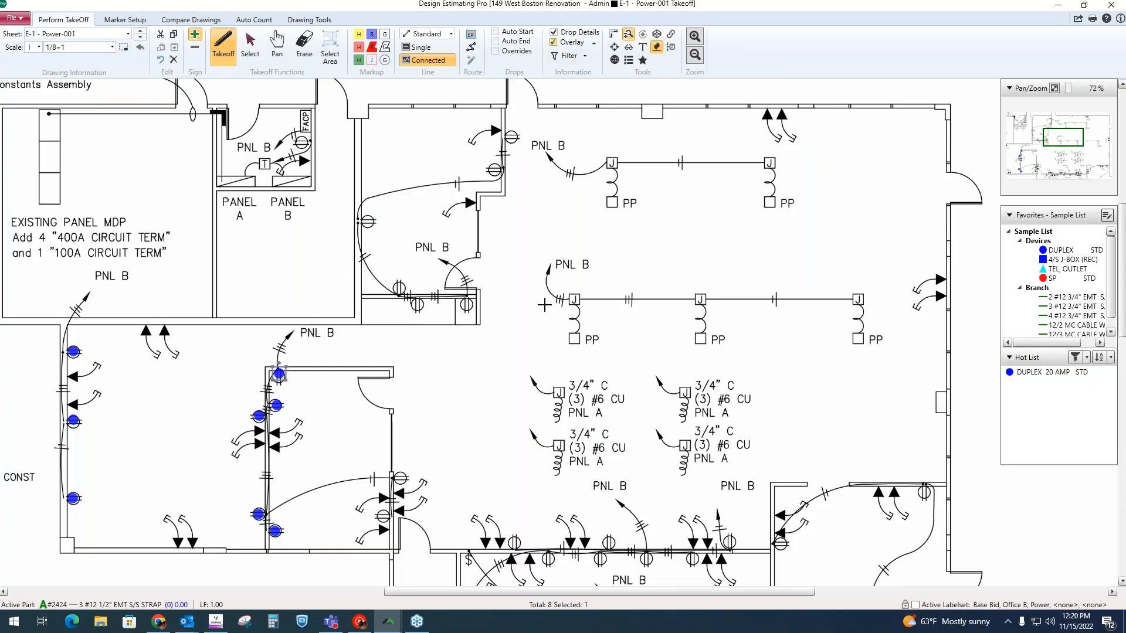
Step: Take off a single-line 3 #12 1/2" EMT run between the first two junction boxes of the three-pole tele-power row
{"action": "left_click", "coordinate": [420, 47]}
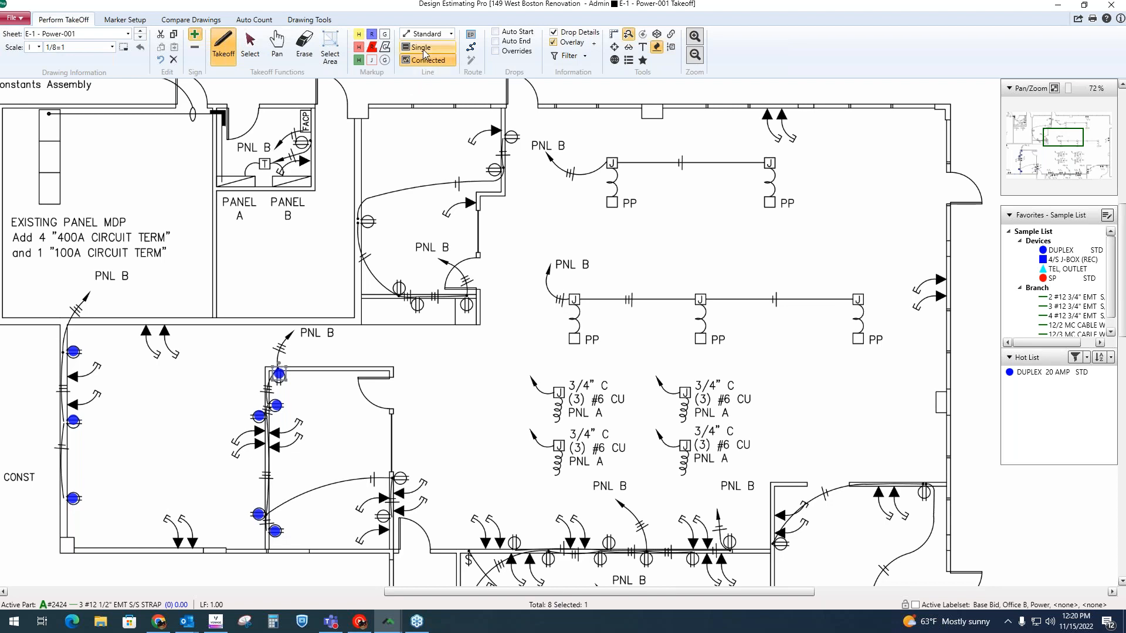
{"action": "left_click", "coordinate": [577, 299]}
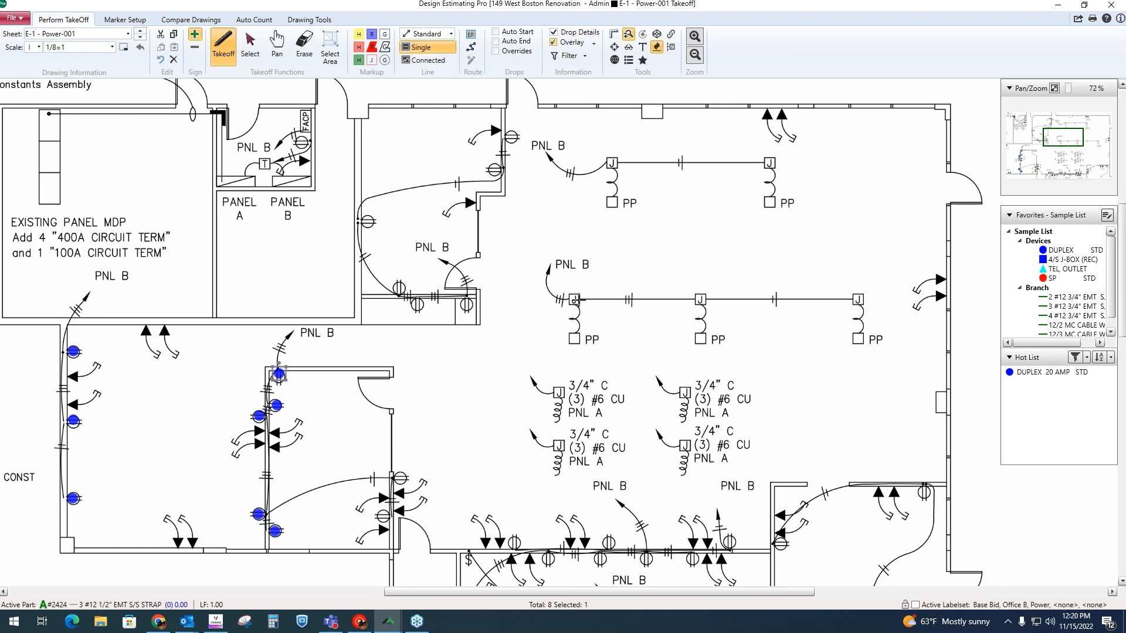
{"action": "left_click", "coordinate": [698, 299]}
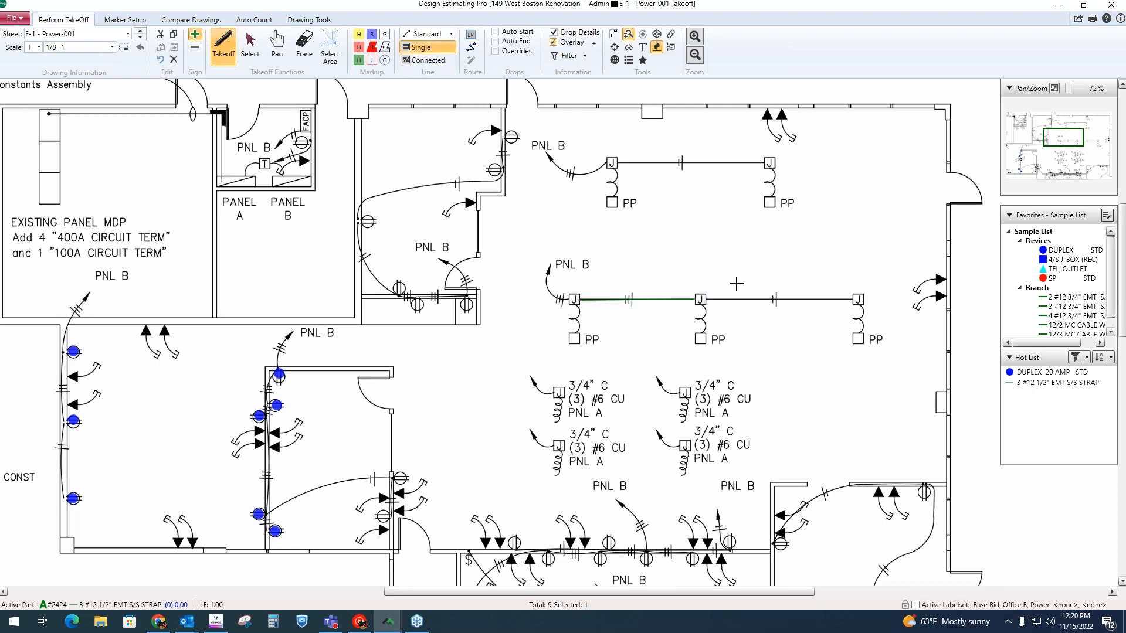
Step: Take off a connected 3 #12 1/2" EMT home run of about 28 ft from the lower corner receptacle in the room beside the panels to Panel B
{"action": "left_click", "coordinate": [425, 60]}
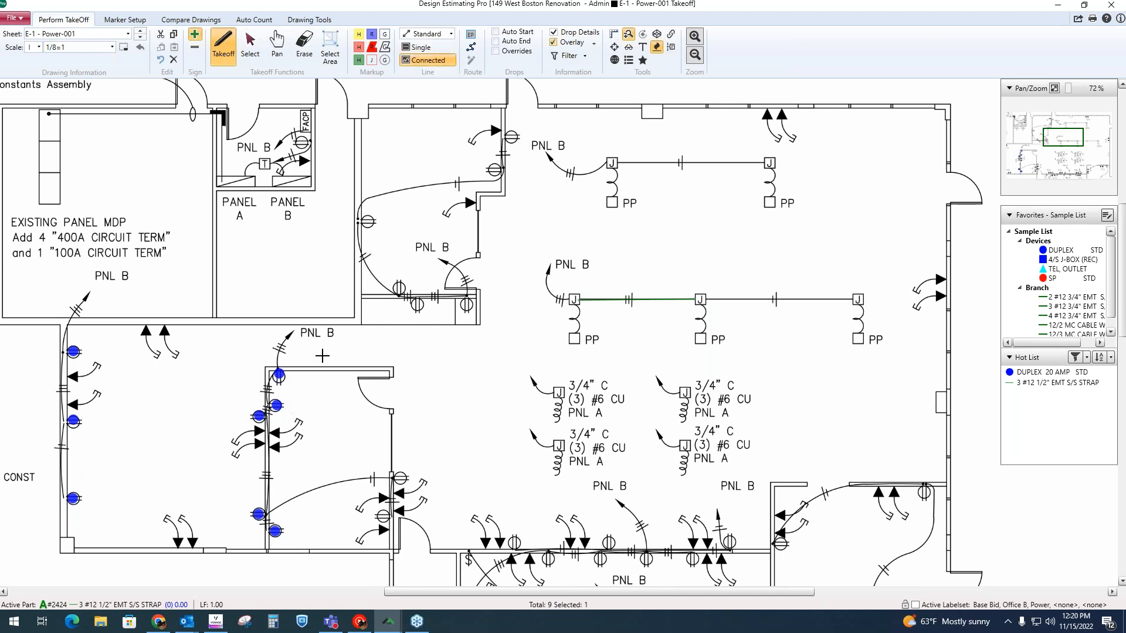
{"action": "left_click", "coordinate": [468, 303]}
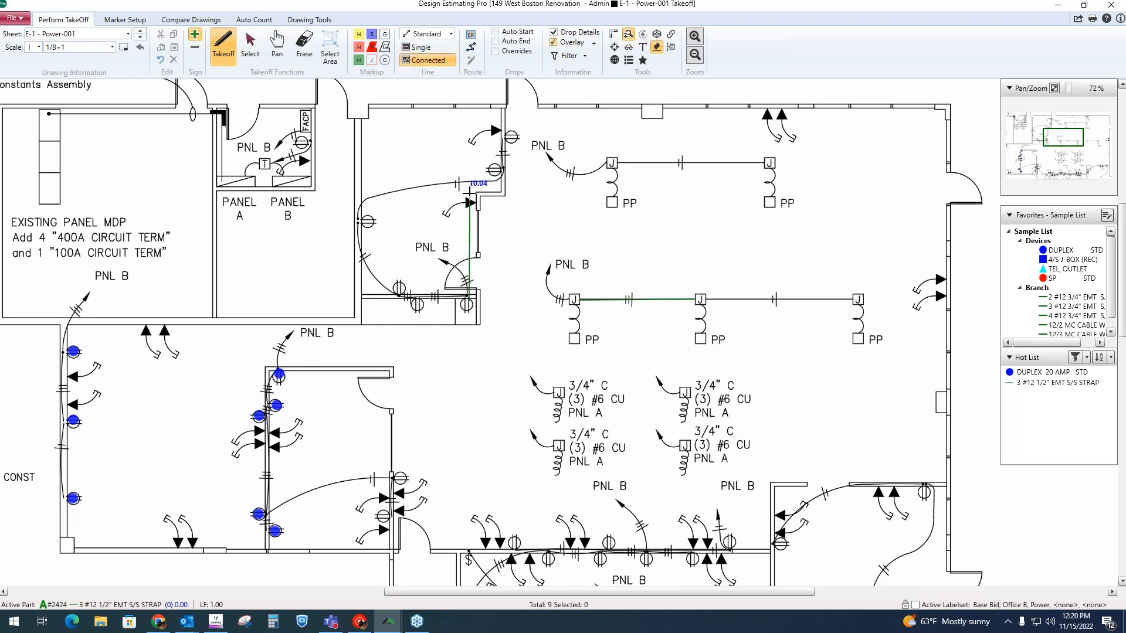
{"action": "left_click", "coordinate": [467, 182]}
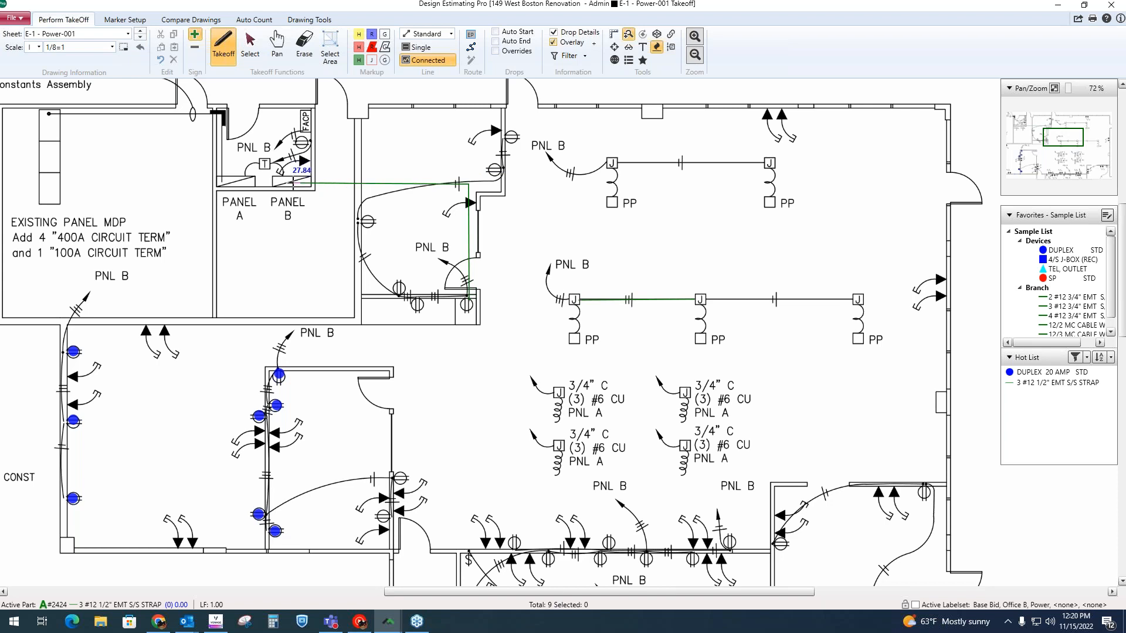
{"action": "double_click", "coordinate": [293, 184]}
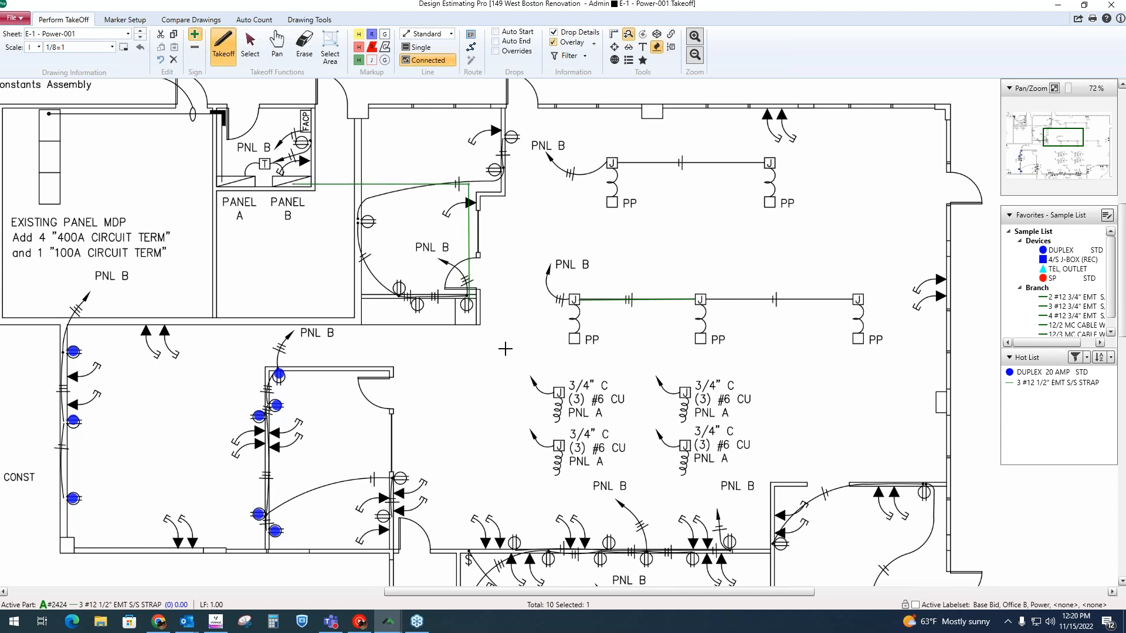
{"action": "scroll", "coordinate": [507, 346], "scroll_direction": "up", "scroll_amount": 1}
{"action": "left_click_drag", "start_coordinate": [438, 400], "coordinate": [527, 396]}
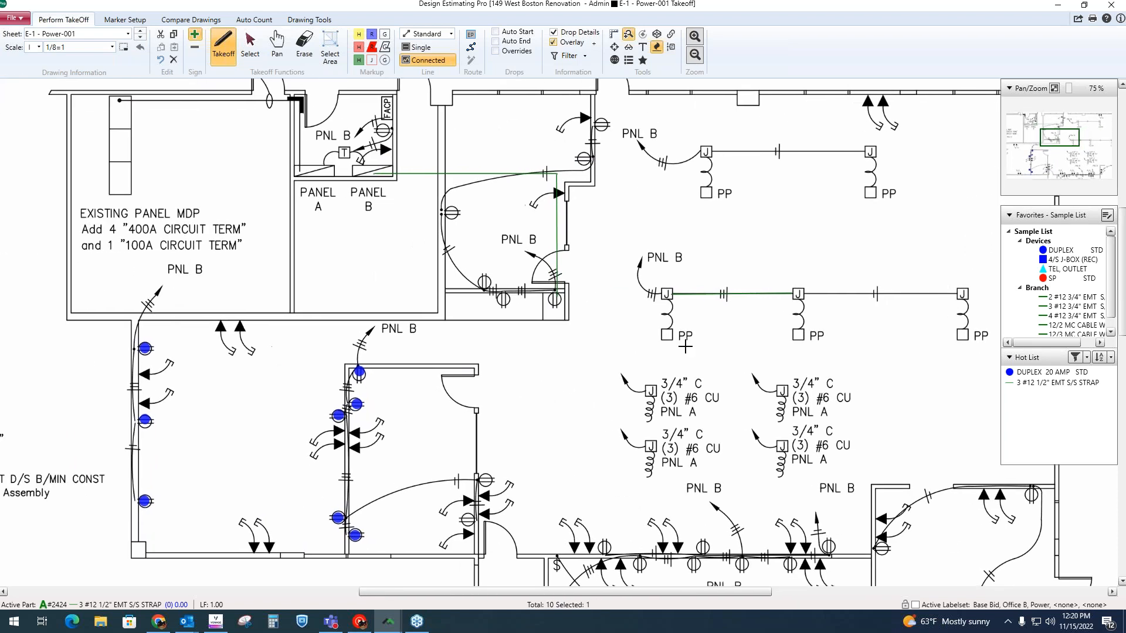
Step: Switch to McCormick Estimating Systems, examine the quantities of the EMT run entries in the audit trail, and return to the drawing
{"action": "left_click", "coordinate": [1062, 6]}
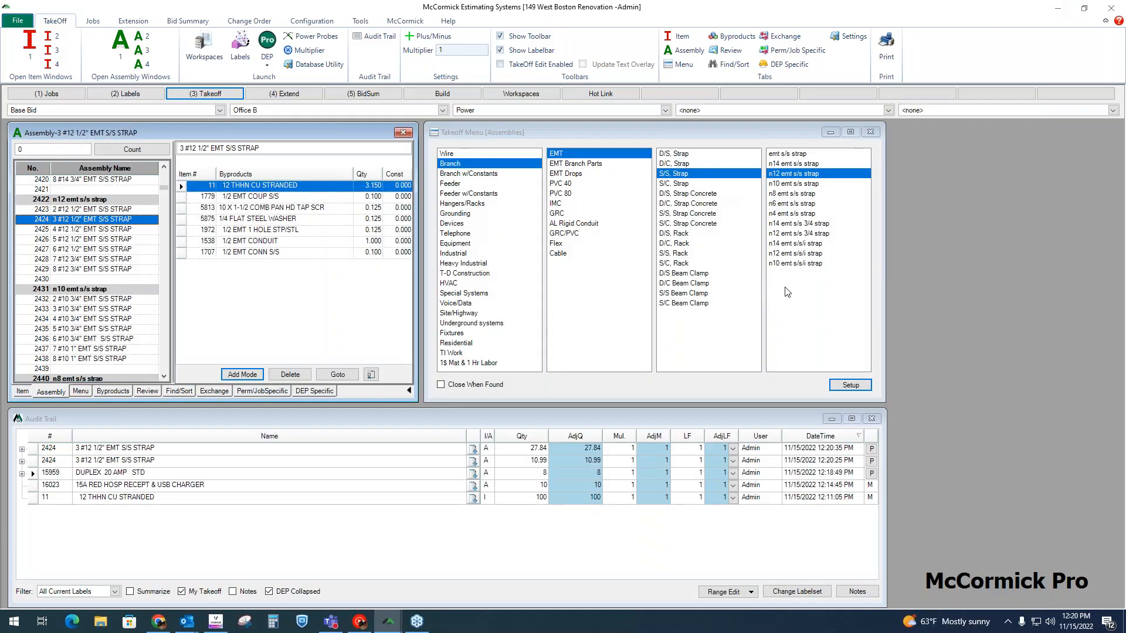
{"action": "left_click", "coordinate": [537, 460]}
{"action": "key", "text": "Up"}
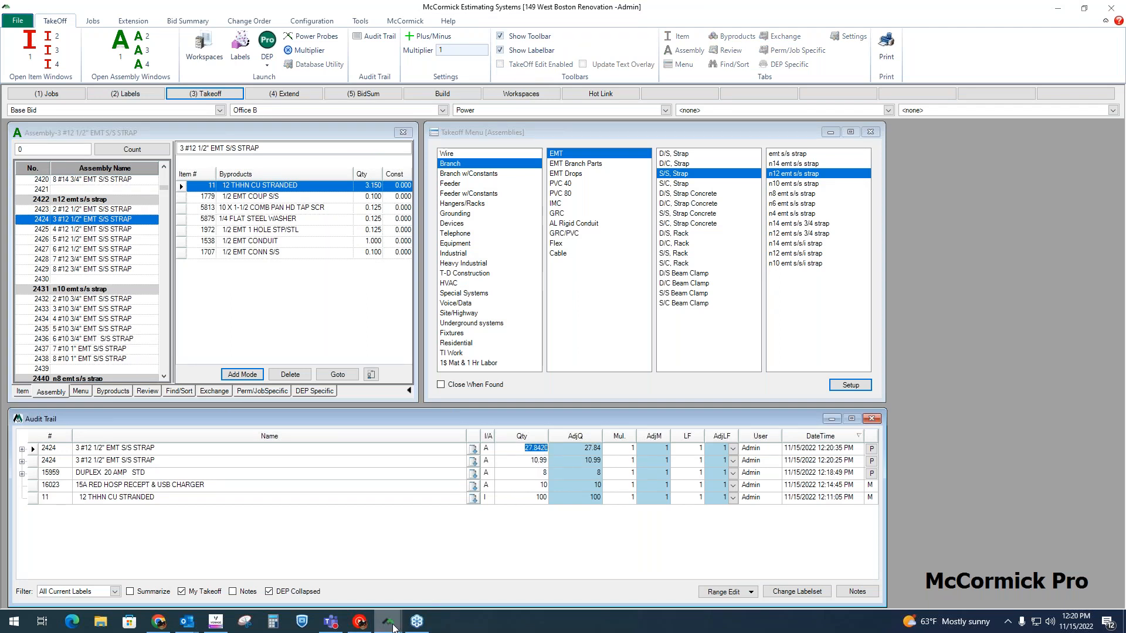
{"action": "mouse_move", "coordinate": [390, 623]}
{"action": "left_click", "coordinate": [452, 564]}
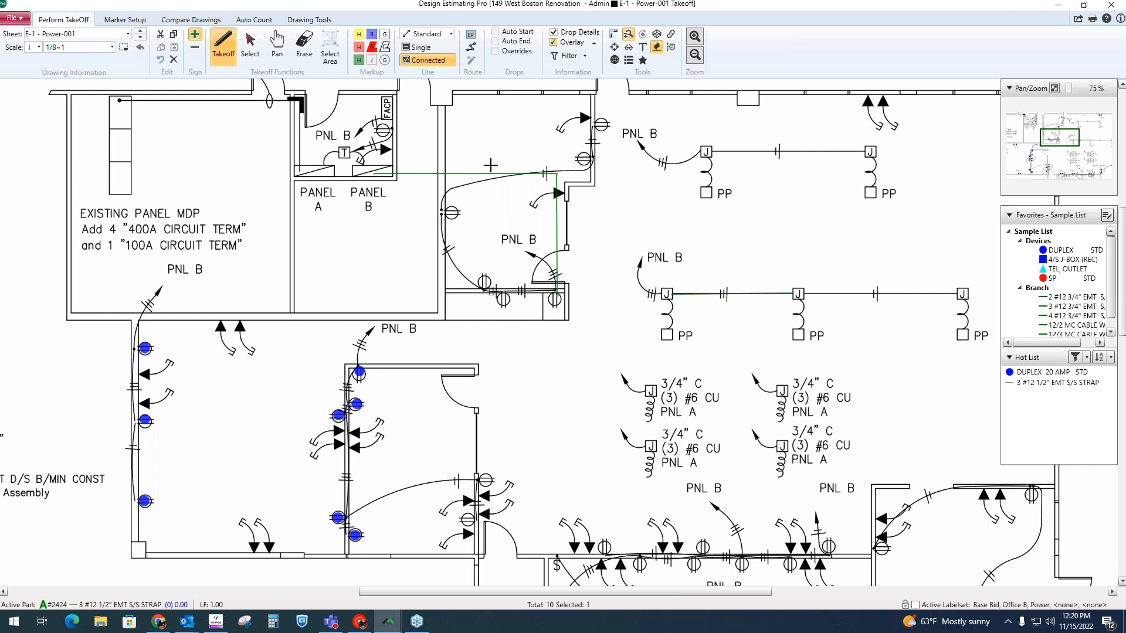
Step: Add a drop value to the Panel B end of the connected EMT home run
{"action": "scroll", "coordinate": [386, 191], "scroll_direction": "up", "scroll_amount": 2}
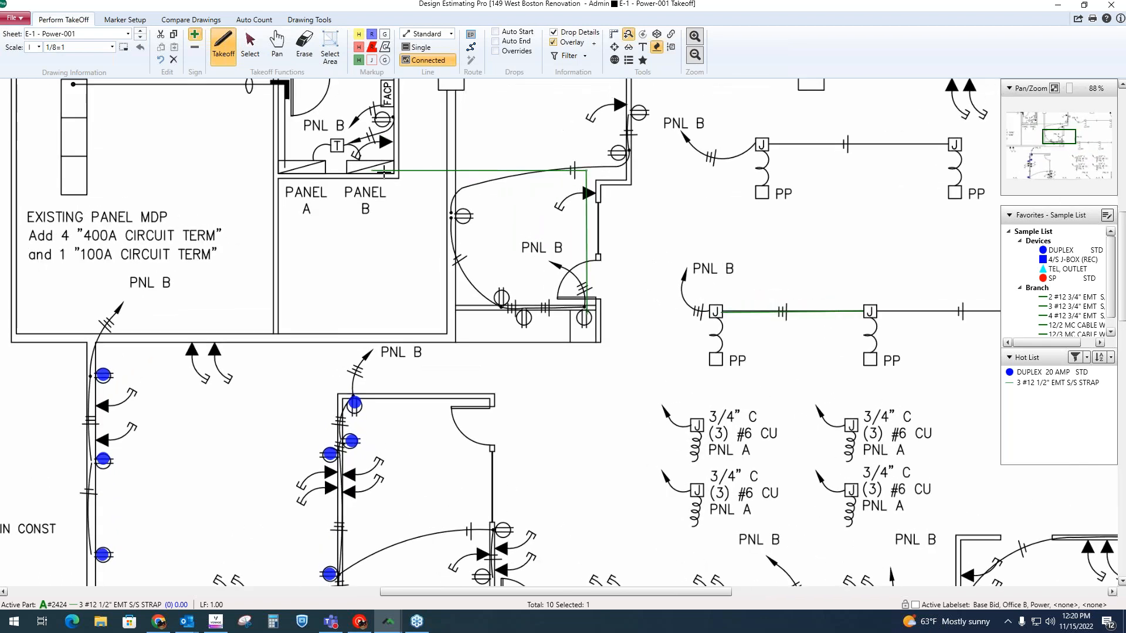
{"action": "right_click", "coordinate": [386, 172]}
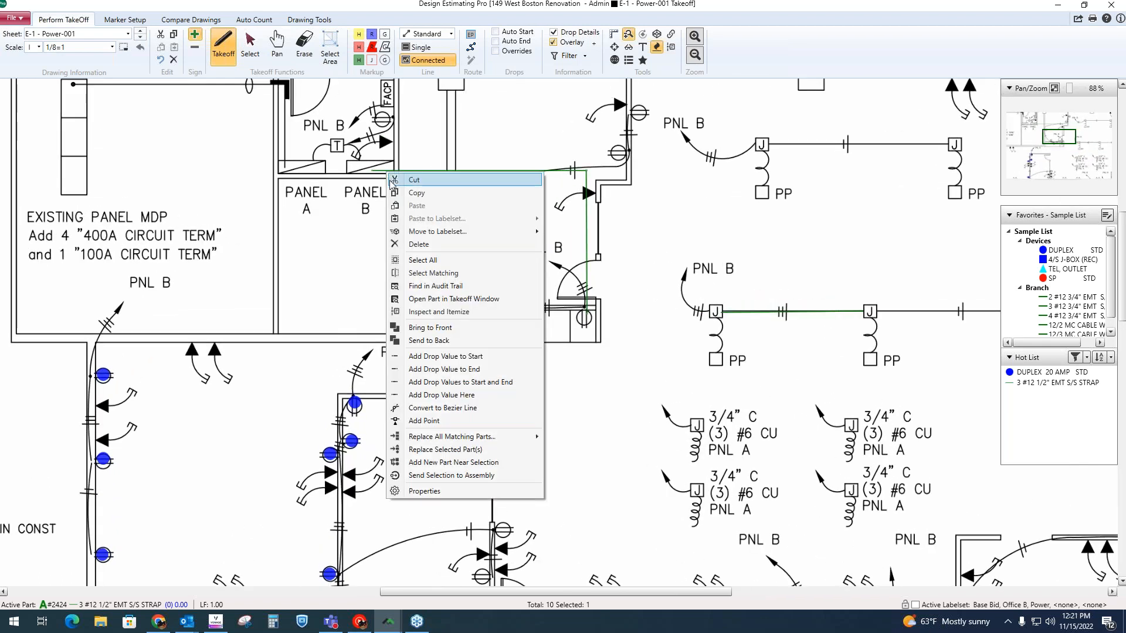
{"action": "left_click", "coordinate": [486, 371]}
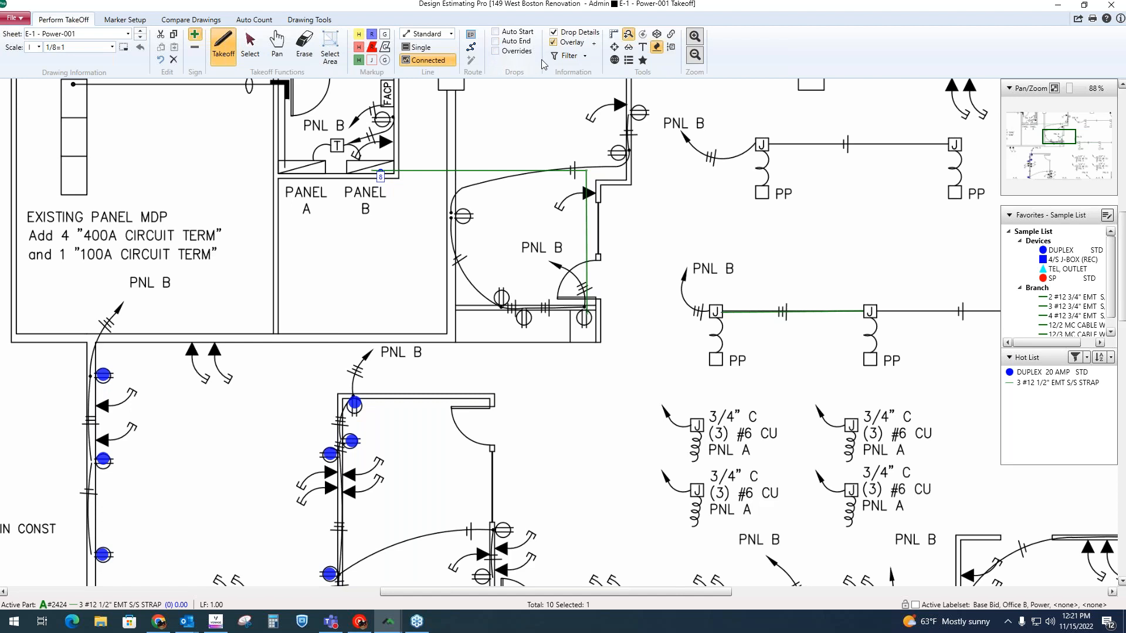
Step: Enable automatic start and end drops and take off EMT home runs of about 18 ft and 37 ft from the two uppermost duplex receptacles to Panel B
{"action": "left_click", "coordinate": [495, 32]}
{"action": "left_click", "coordinate": [495, 42]}
{"action": "left_click", "coordinate": [355, 401]}
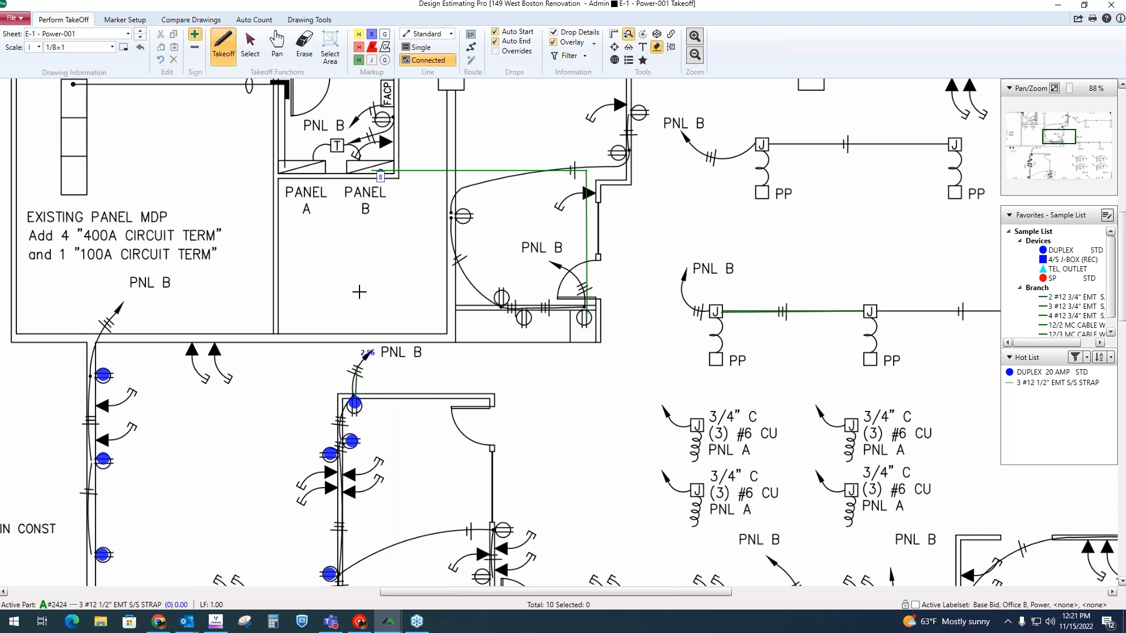
{"action": "left_click", "coordinate": [356, 170]}
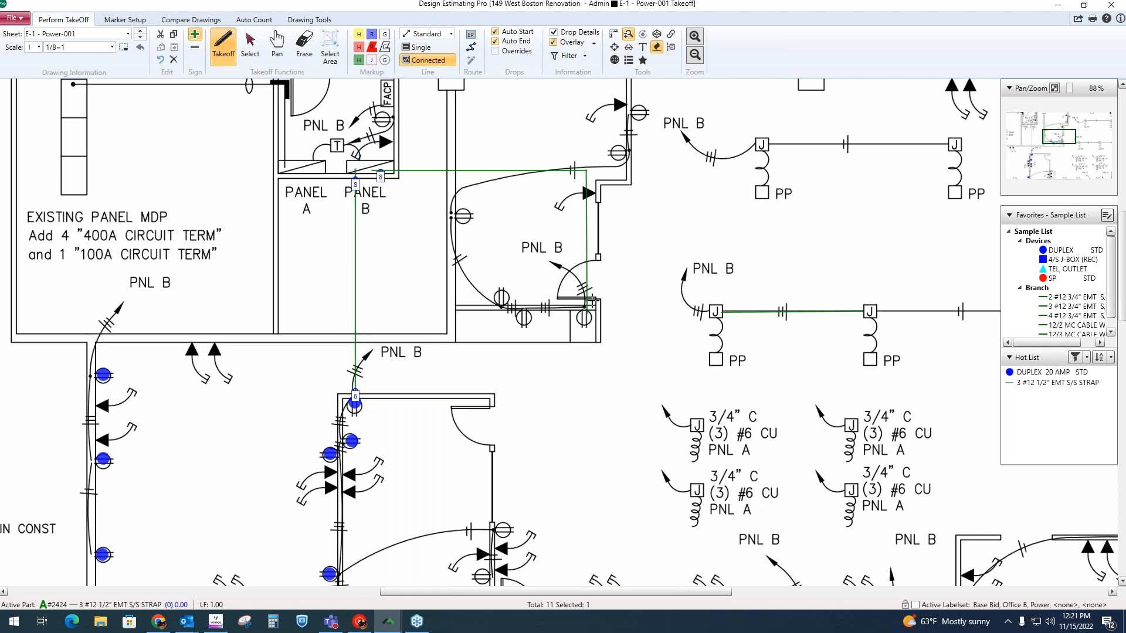
{"action": "left_click", "coordinate": [94, 374]}
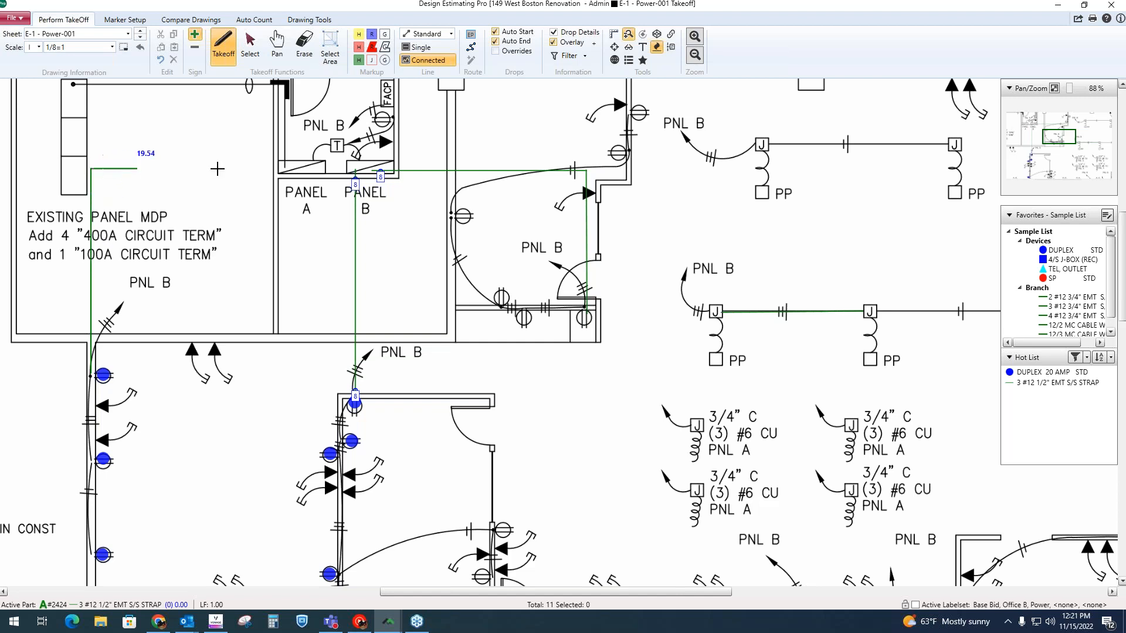
{"action": "left_click", "coordinate": [364, 167]}
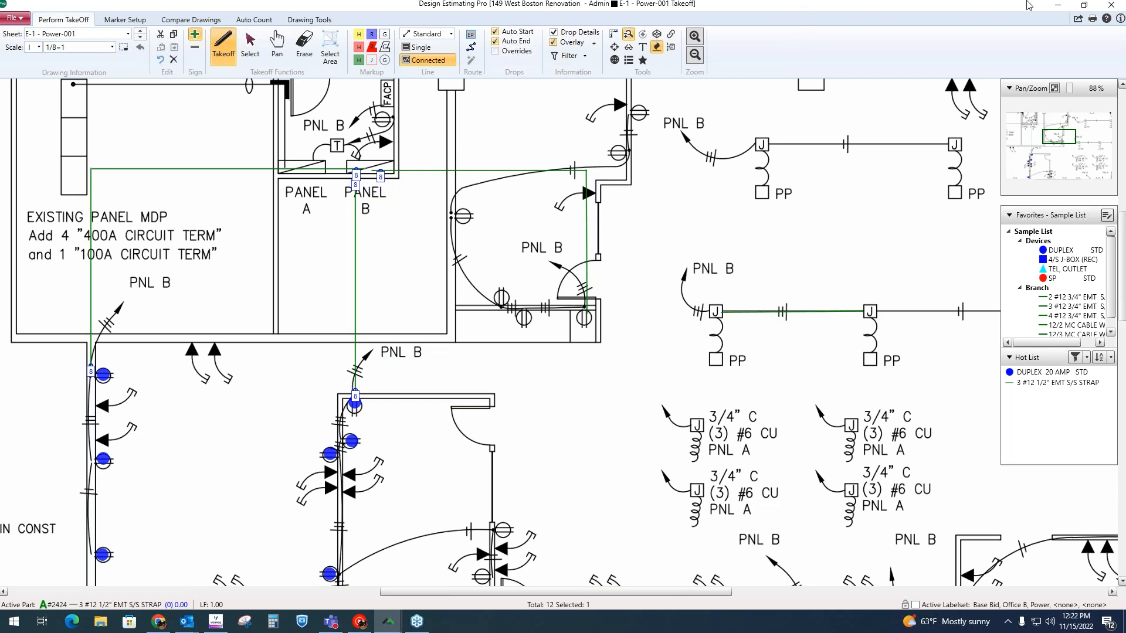
Step: Make TEL, OUTLET the active part from the Devices group of the Sample List favorites
{"action": "left_click_drag", "start_coordinate": [1072, 216], "coordinate": [1071, 212]}
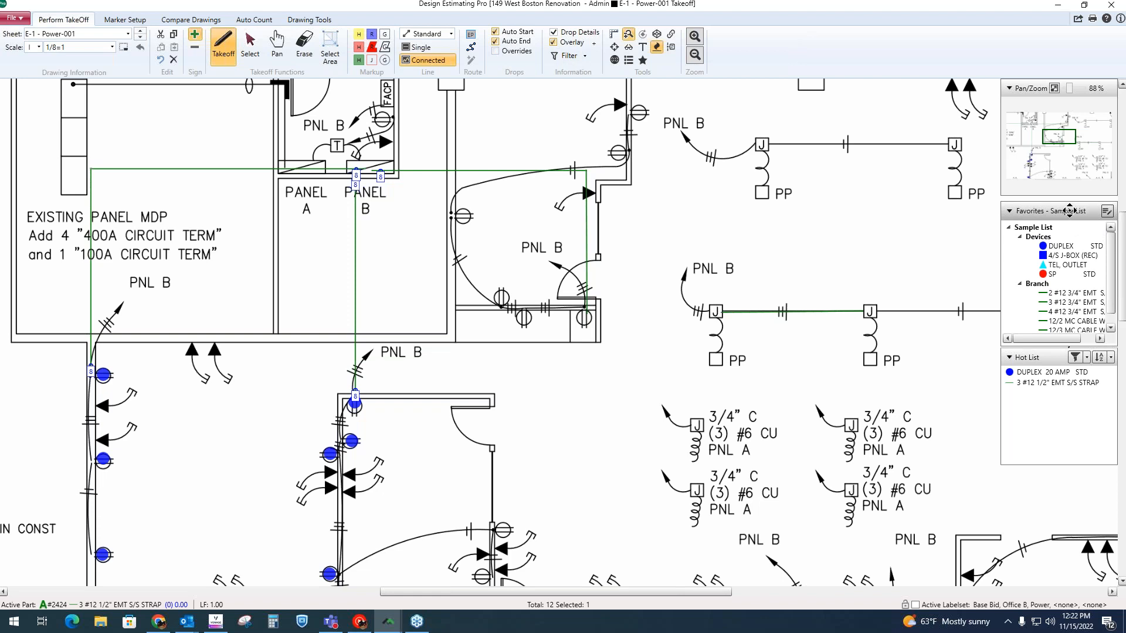
{"action": "left_click", "coordinate": [1060, 258]}
{"action": "left_click", "coordinate": [1060, 266]}
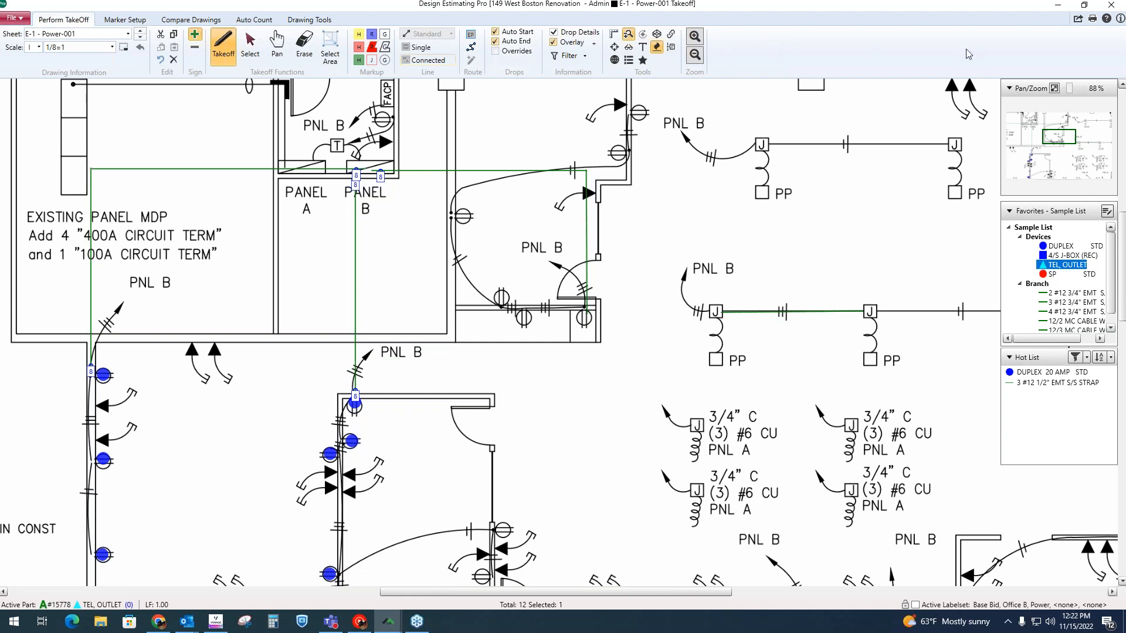
Step: Close the drawing takeoff and open the Base Bid material extension from McCormick Estimating Systems
{"action": "left_click", "coordinate": [1114, 6]}
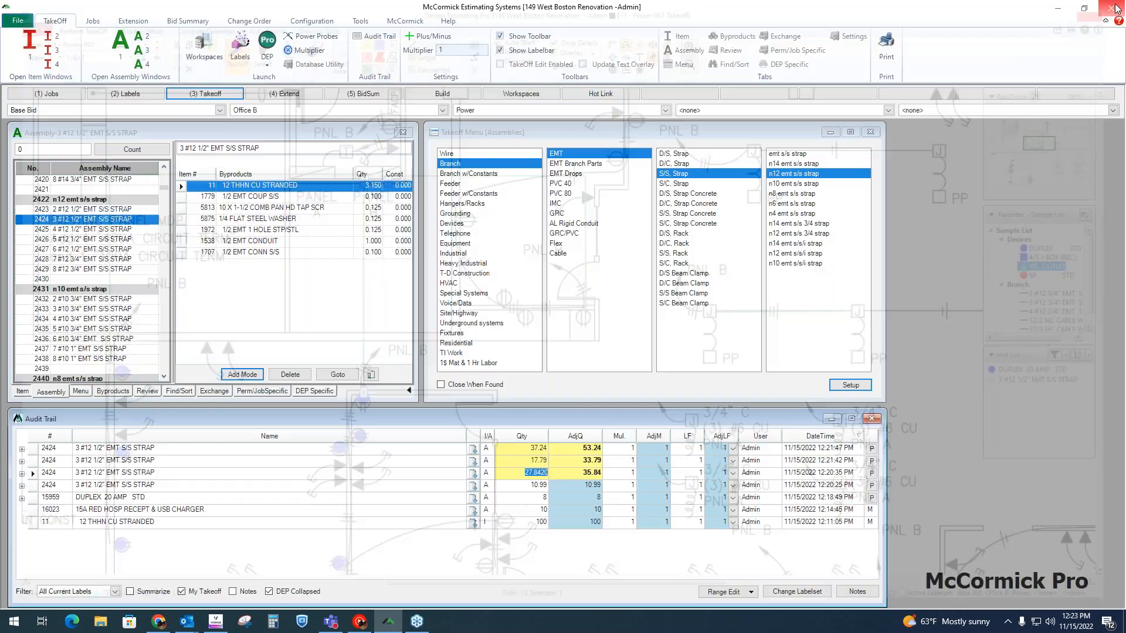
{"action": "left_click", "coordinate": [300, 96]}
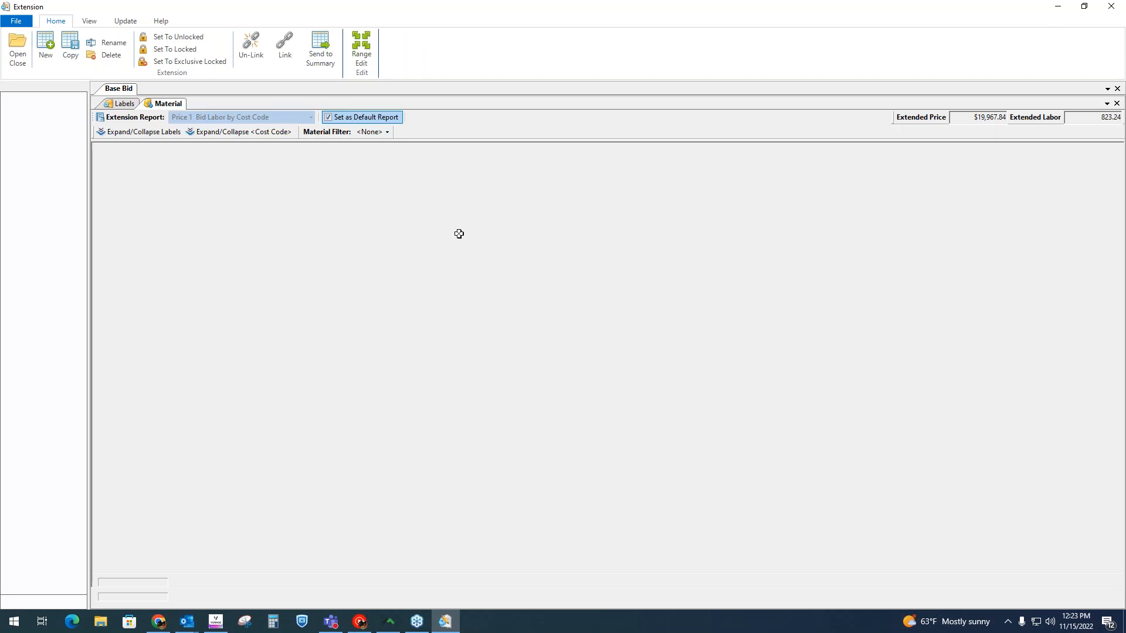
{"action": "scroll", "coordinate": [288, 292], "scroll_direction": "down", "scroll_amount": 3}
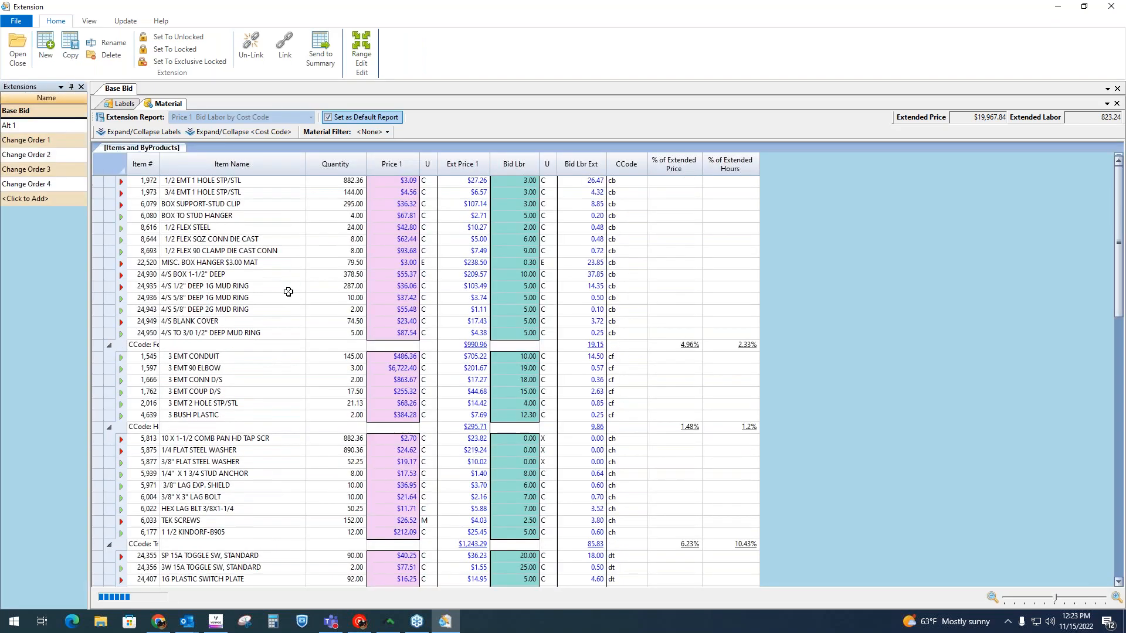
{"action": "scroll", "coordinate": [272, 246], "scroll_direction": "down", "scroll_amount": 4}
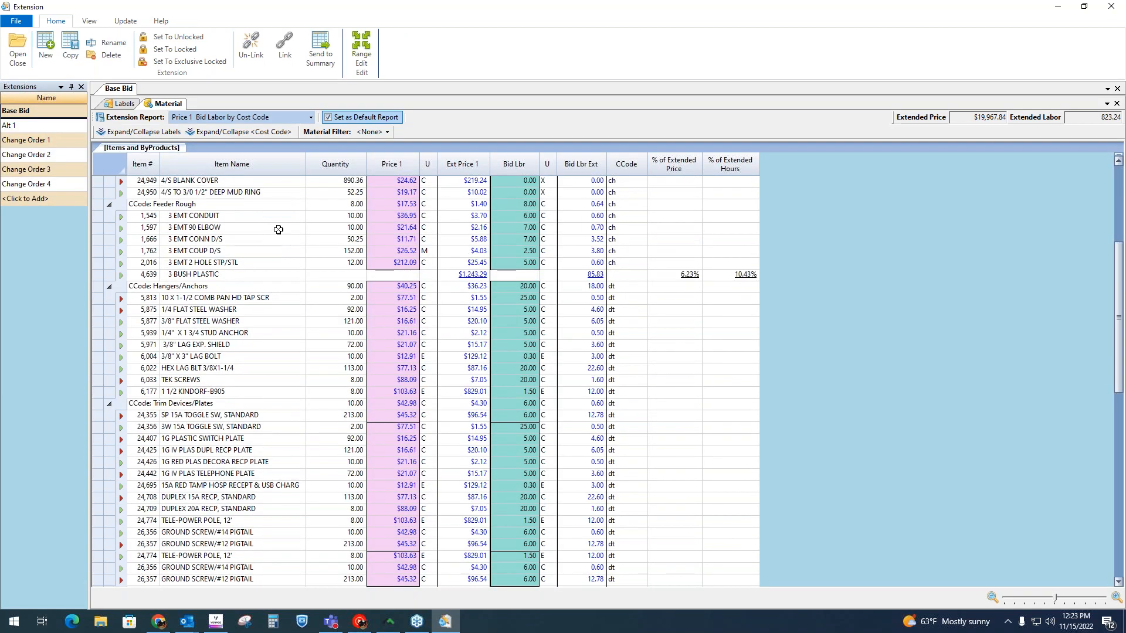
Step: Examine the item name, quantity, Price 1, bid labor and extended price columns of the Price 1 Bid Labor by Cost Code report
{"action": "left_click", "coordinate": [273, 169]}
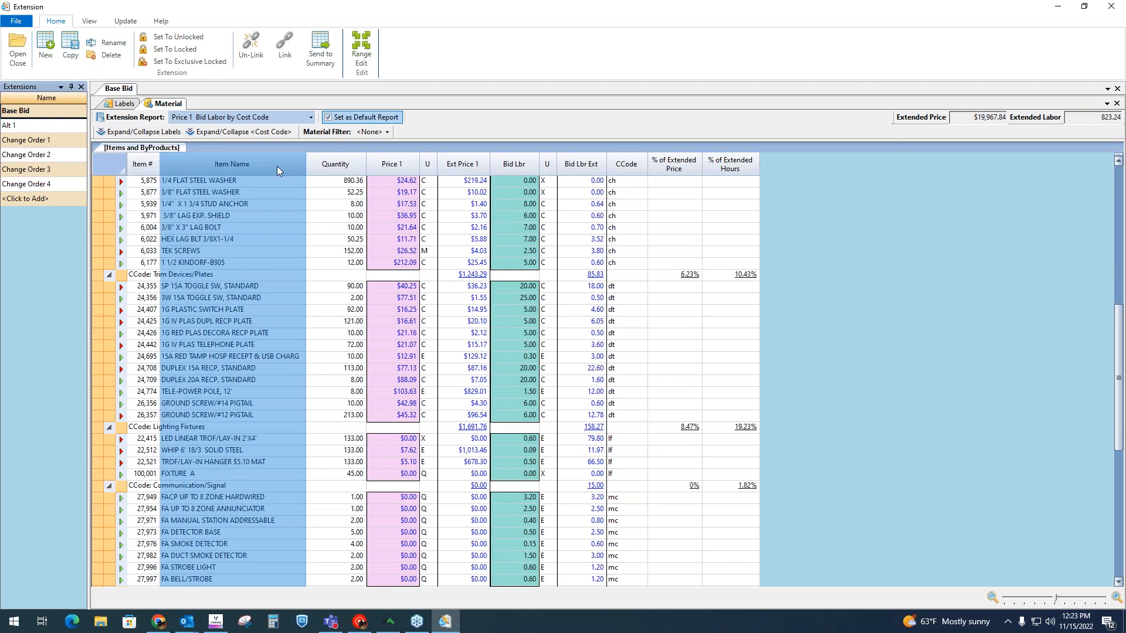
{"action": "left_click", "coordinate": [335, 168]}
{"action": "scroll", "coordinate": [342, 211], "scroll_direction": "up", "scroll_amount": 10}
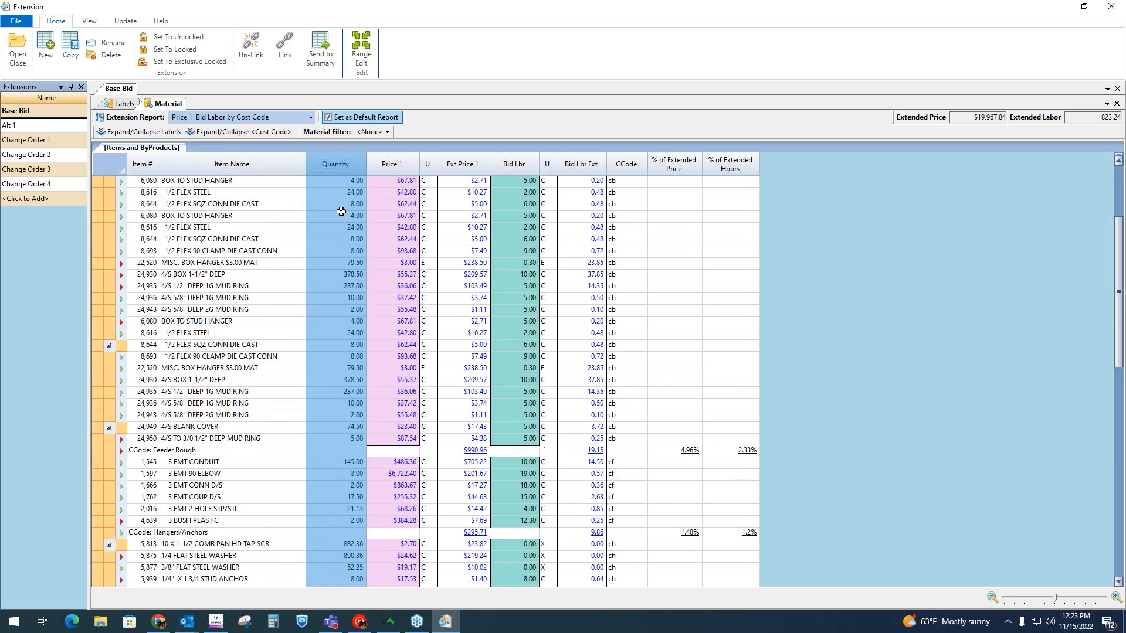
{"action": "left_click", "coordinate": [412, 163]}
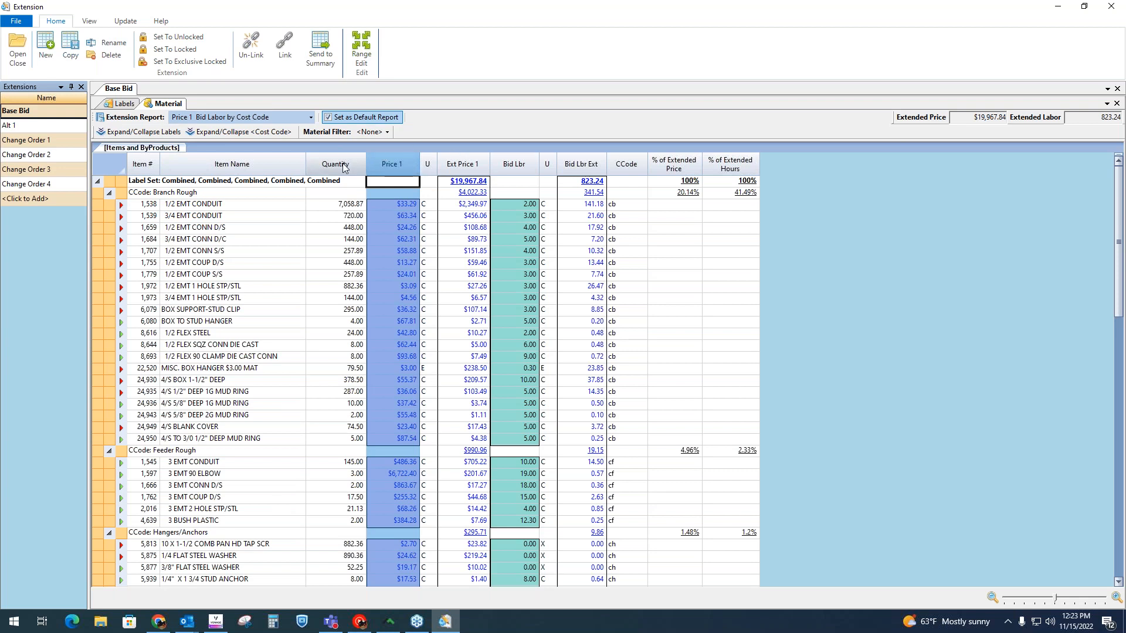
{"action": "left_click", "coordinate": [343, 165]}
{"action": "left_click", "coordinate": [414, 164]}
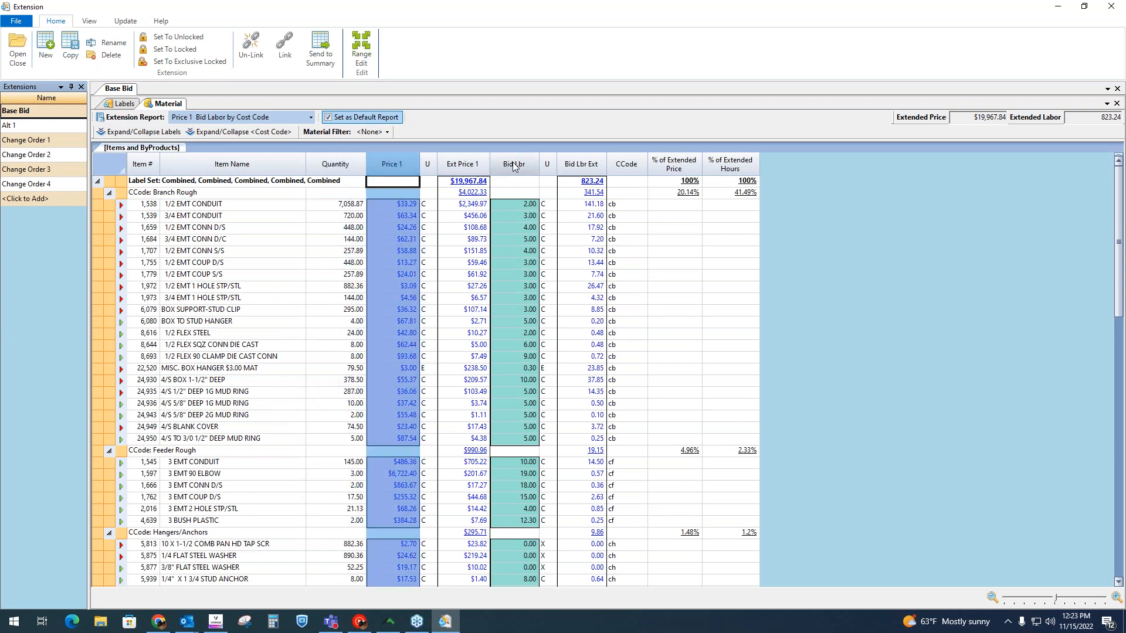
{"action": "left_click", "coordinate": [514, 165]}
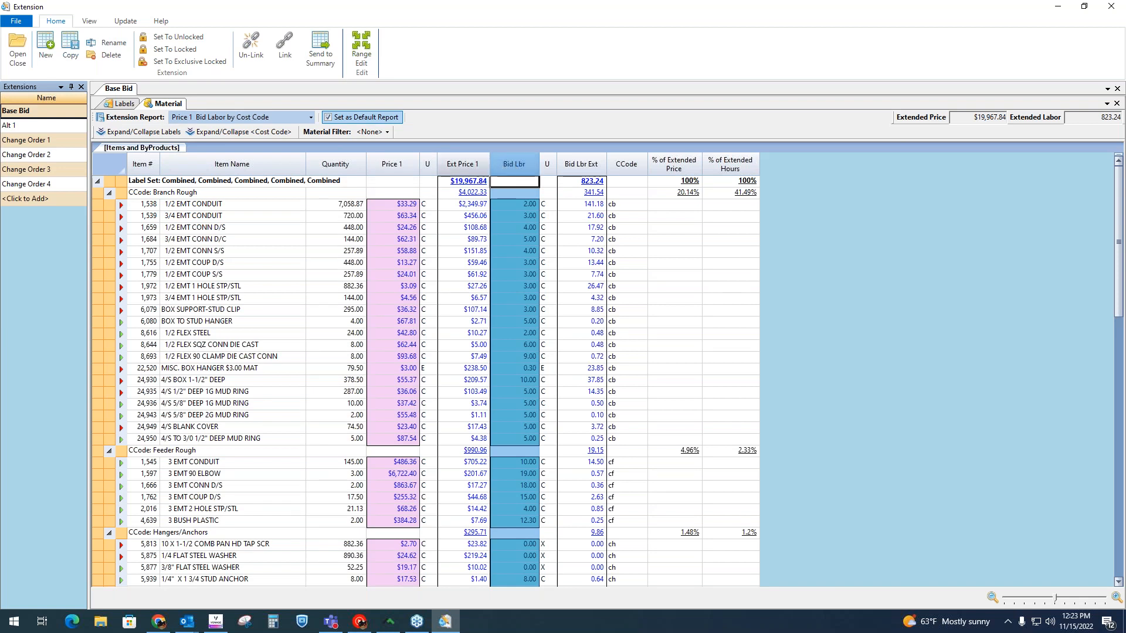
{"action": "left_click", "coordinate": [463, 161]}
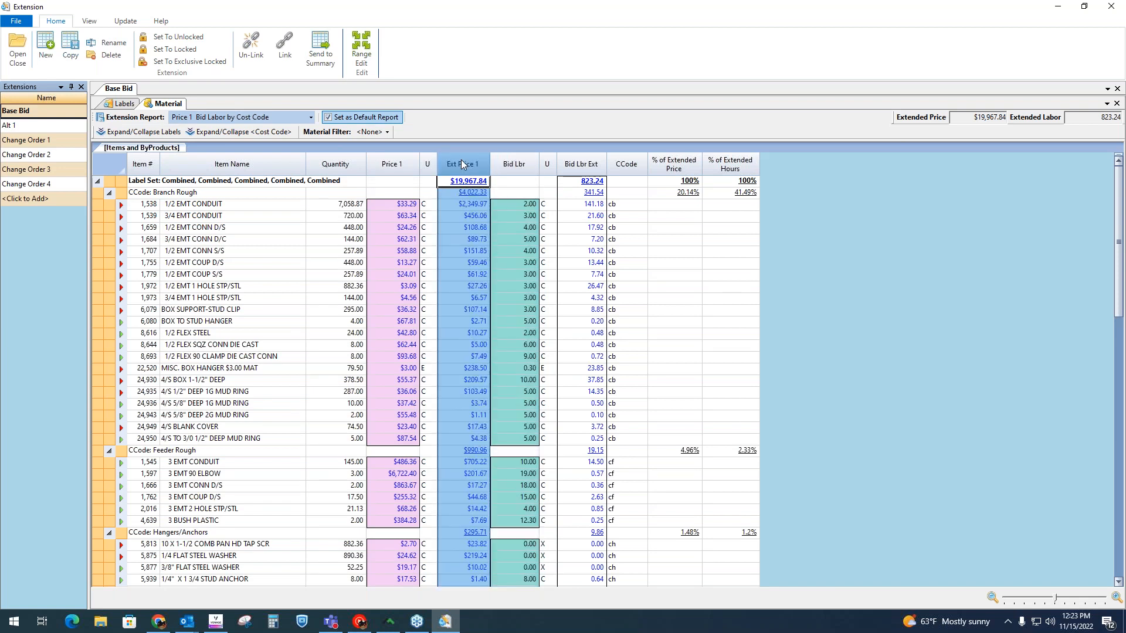
Step: Examine the 1/2 EMT CONDUIT unit price, the overall extended price and the extended prices of the first five Branch Rough items
{"action": "left_click", "coordinate": [405, 204]}
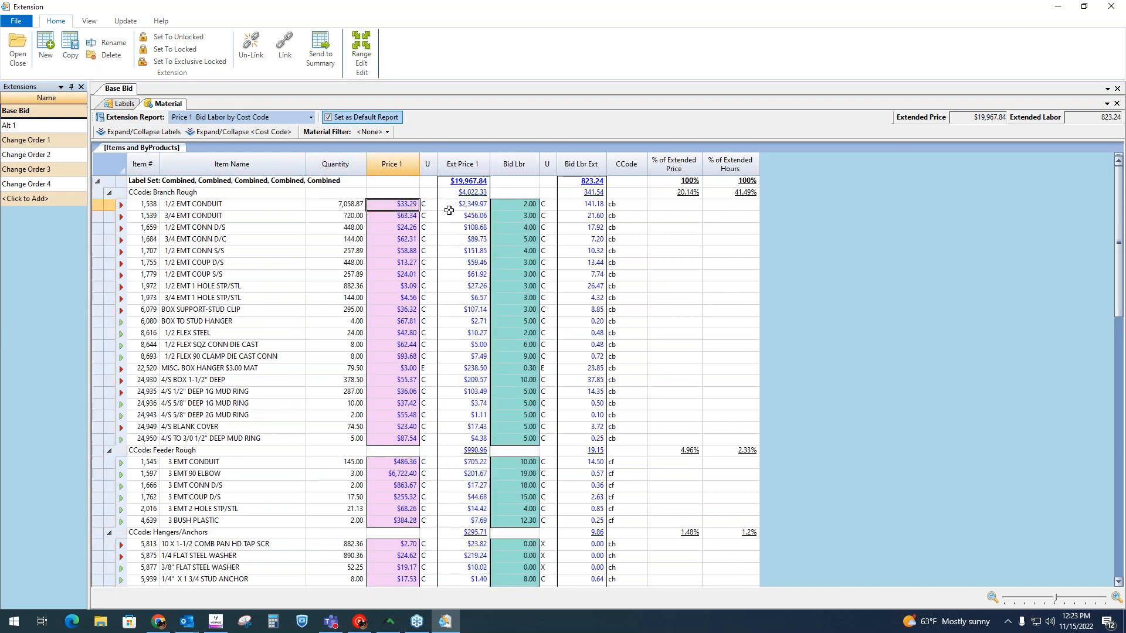
{"action": "left_click", "coordinate": [468, 204]}
{"action": "left_click", "coordinate": [479, 182]}
{"action": "left_click", "coordinate": [474, 215]}
{"action": "left_click", "coordinate": [475, 228]}
{"action": "left_click", "coordinate": [476, 239]}
{"action": "left_click", "coordinate": [476, 251]}
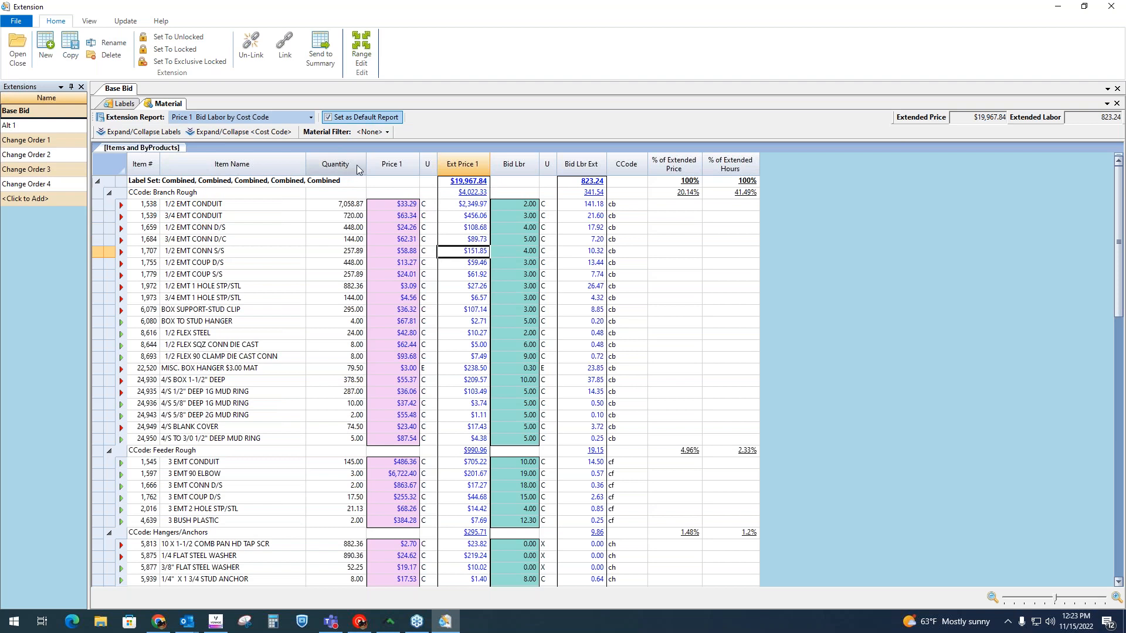
Step: Compare the quantity, bid labor and extended bid labor columns, and examine the extended labor of the first five Branch Rough items
{"action": "left_click", "coordinate": [335, 166]}
{"action": "left_click", "coordinate": [514, 166]}
{"action": "left_click", "coordinate": [578, 165]}
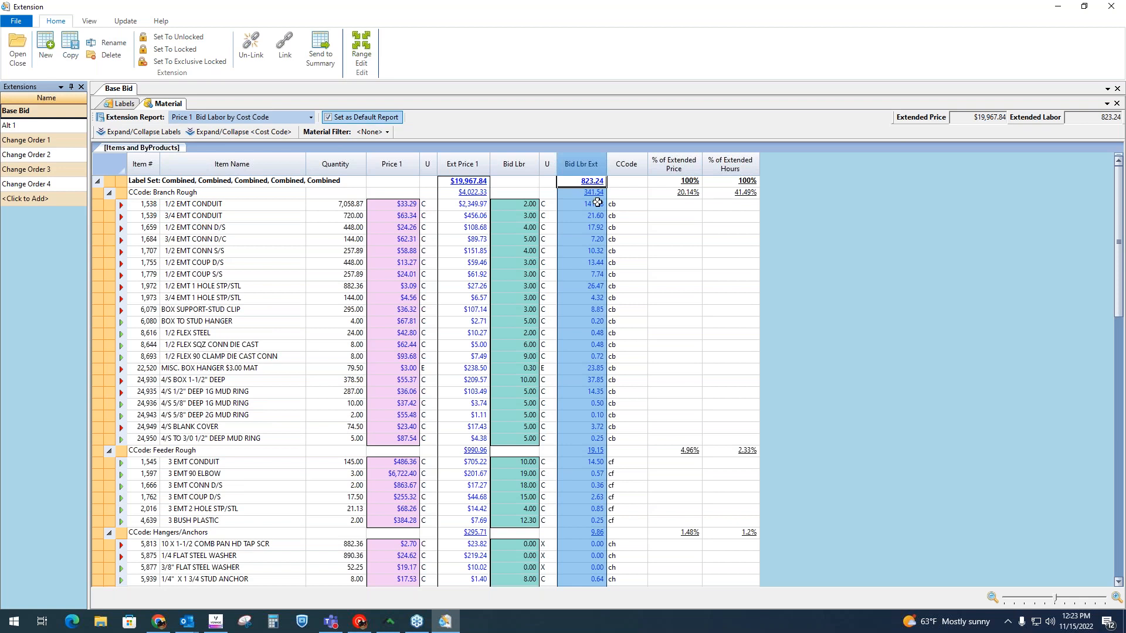
{"action": "left_click", "coordinate": [595, 205]}
{"action": "left_click", "coordinate": [594, 216]}
{"action": "left_click", "coordinate": [595, 227]}
{"action": "left_click", "coordinate": [595, 239]}
{"action": "left_click", "coordinate": [596, 251]}
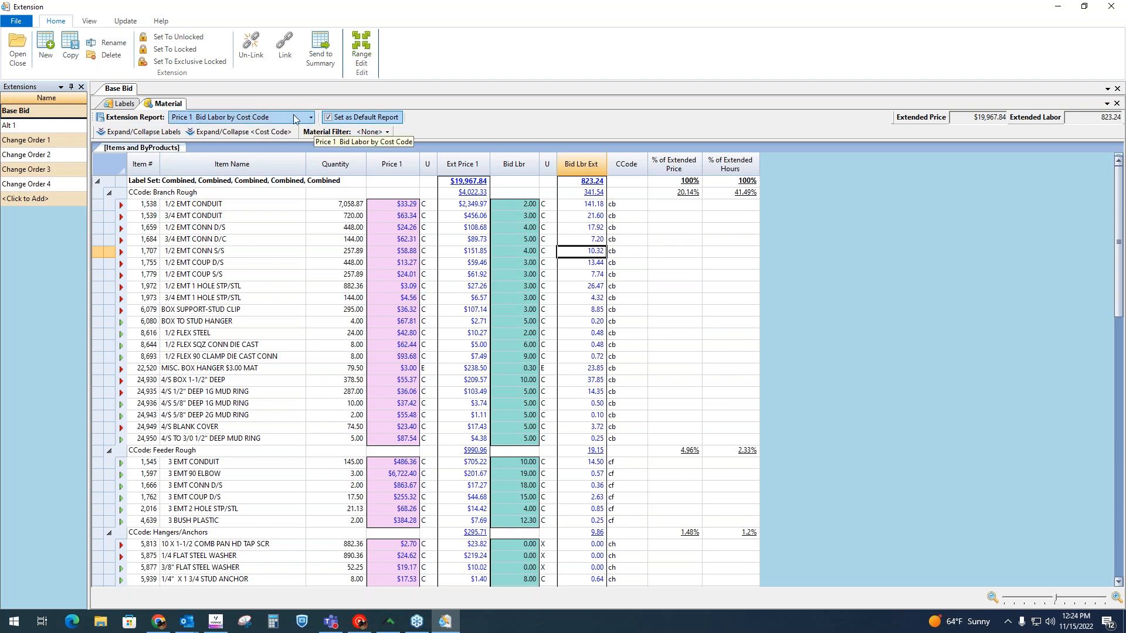
Step: Change the extension report to Item Materials List
{"action": "left_click", "coordinate": [308, 119]}
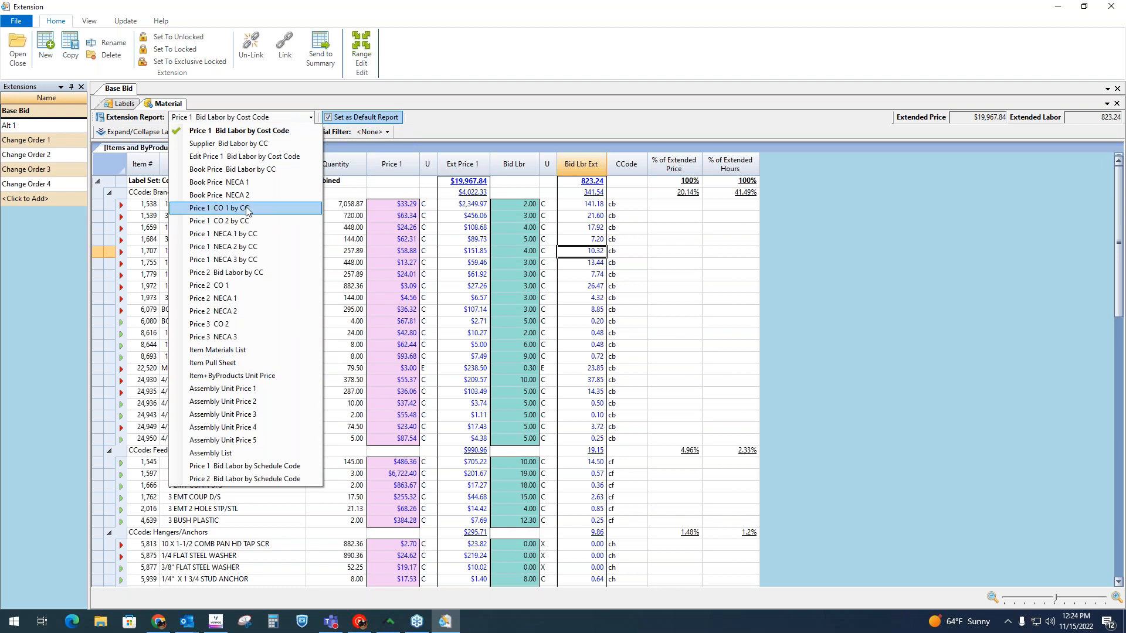
{"action": "left_click", "coordinate": [302, 121]}
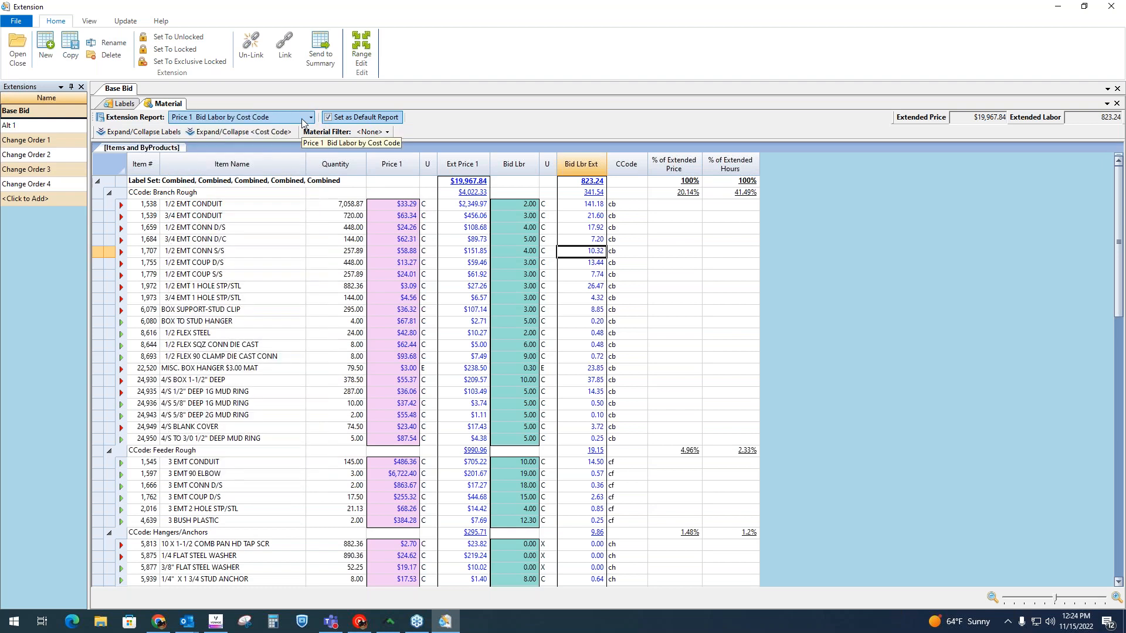
{"action": "left_click", "coordinate": [302, 118]}
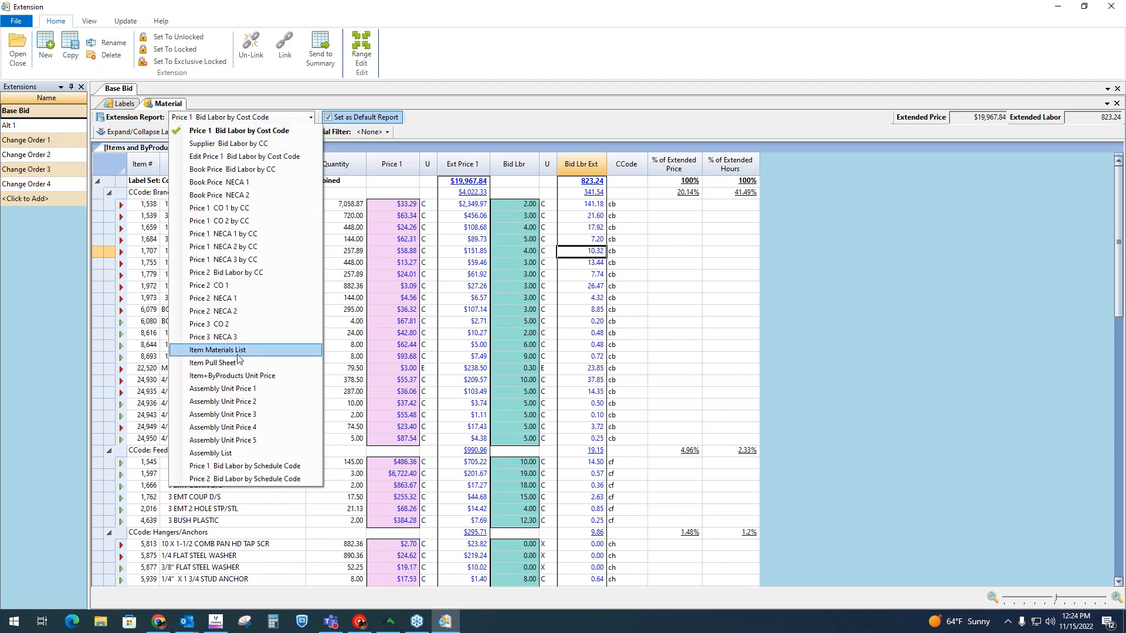
{"action": "left_click", "coordinate": [247, 350]}
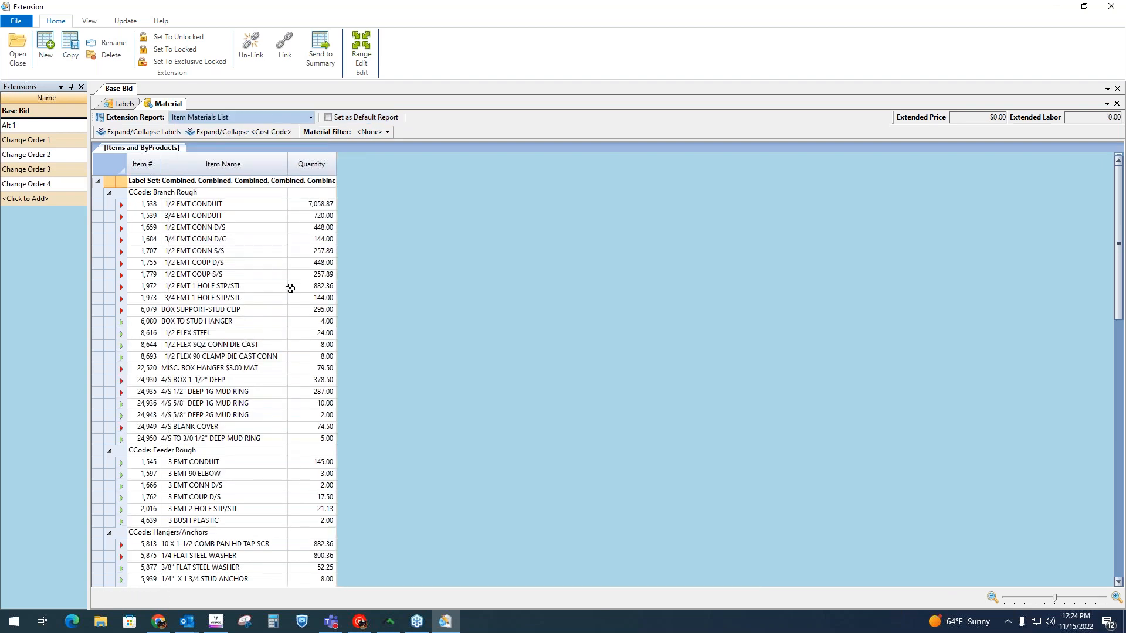
Step: Switch the extension report back to Price 1 Bid Labor by Cost Code and look over the print and export options
{"action": "left_click", "coordinate": [310, 118]}
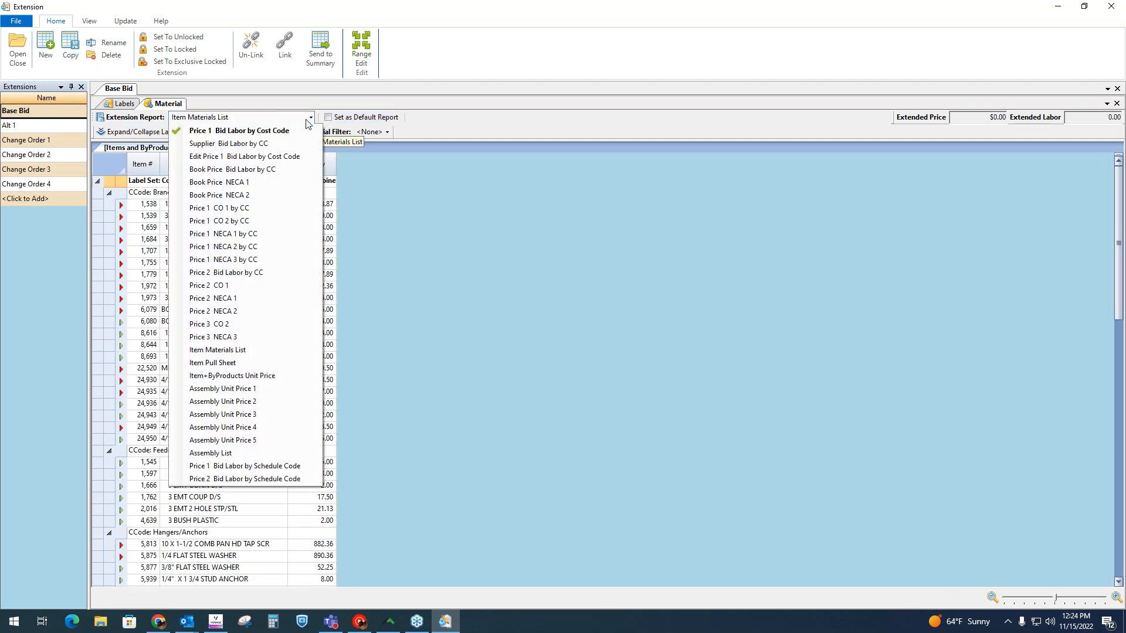
{"action": "left_click", "coordinate": [200, 135]}
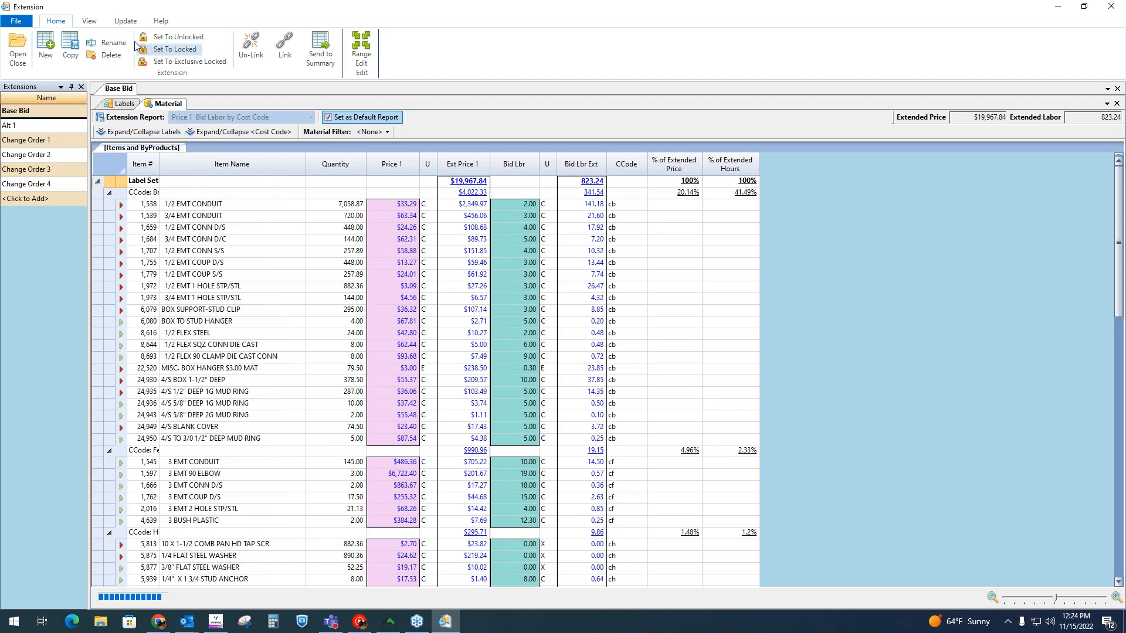
{"action": "left_click", "coordinate": [16, 20]}
{"action": "mouse_move", "coordinate": [53, 42]}
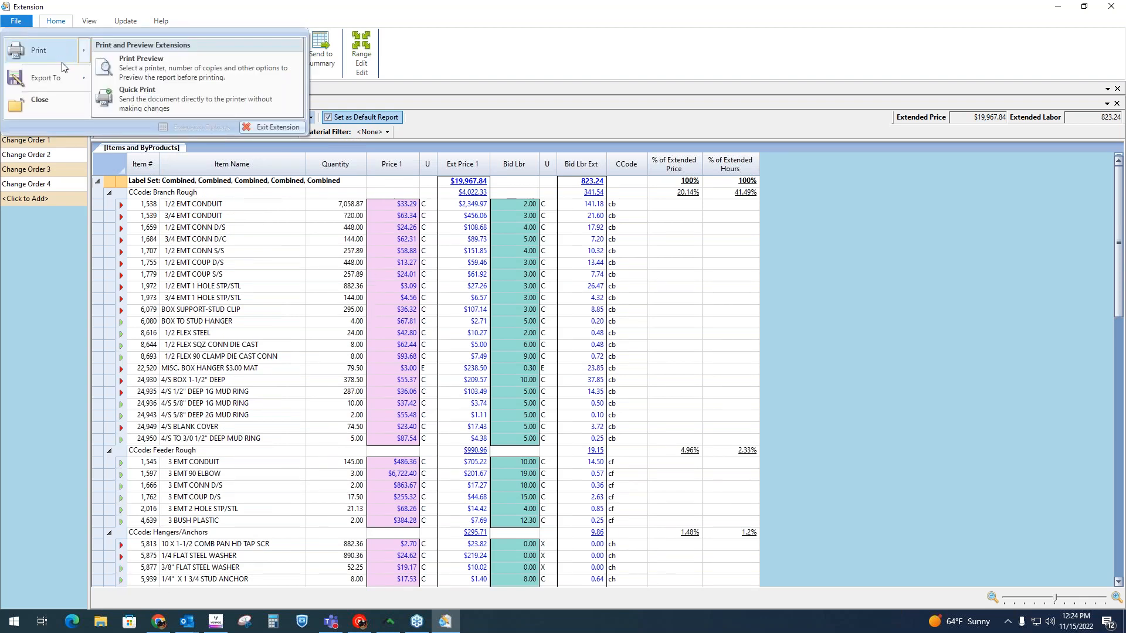
{"action": "mouse_move", "coordinate": [61, 77]}
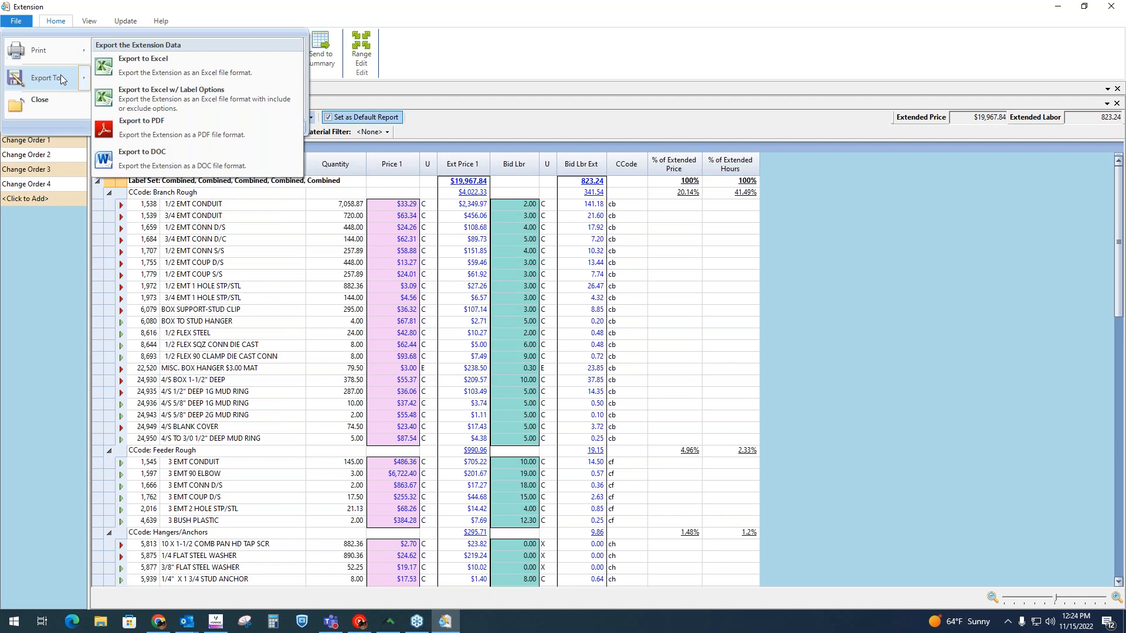
{"action": "left_click", "coordinate": [600, 54]}
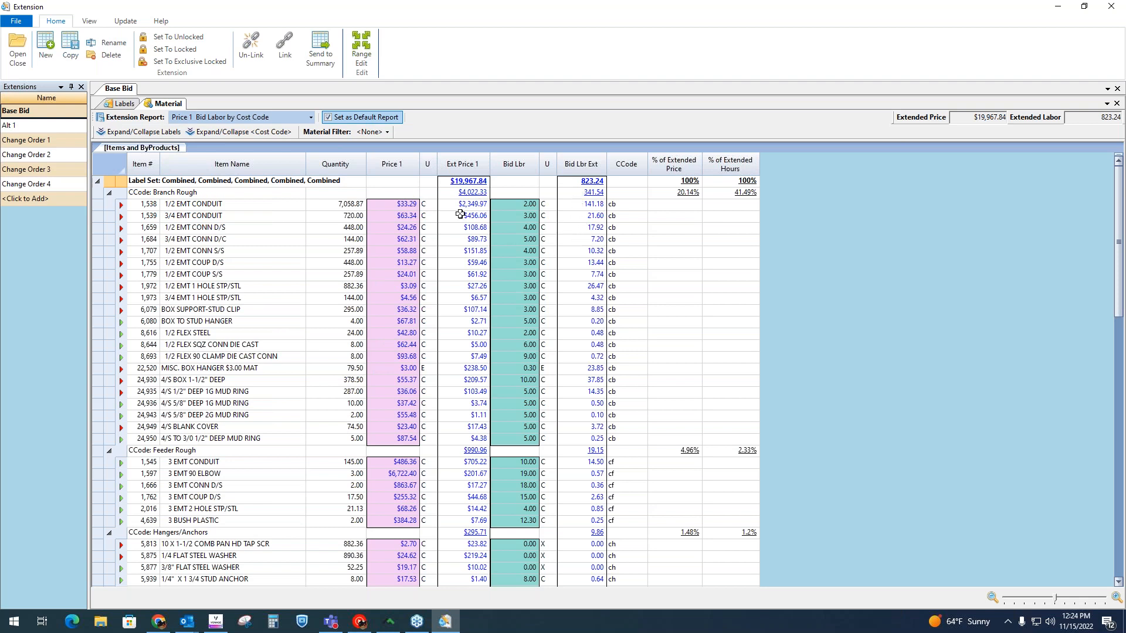
Step: Set the Price 1 value of 1/2 EMT CONDUIT under Branch Rough to 45
{"action": "left_click", "coordinate": [412, 205]}
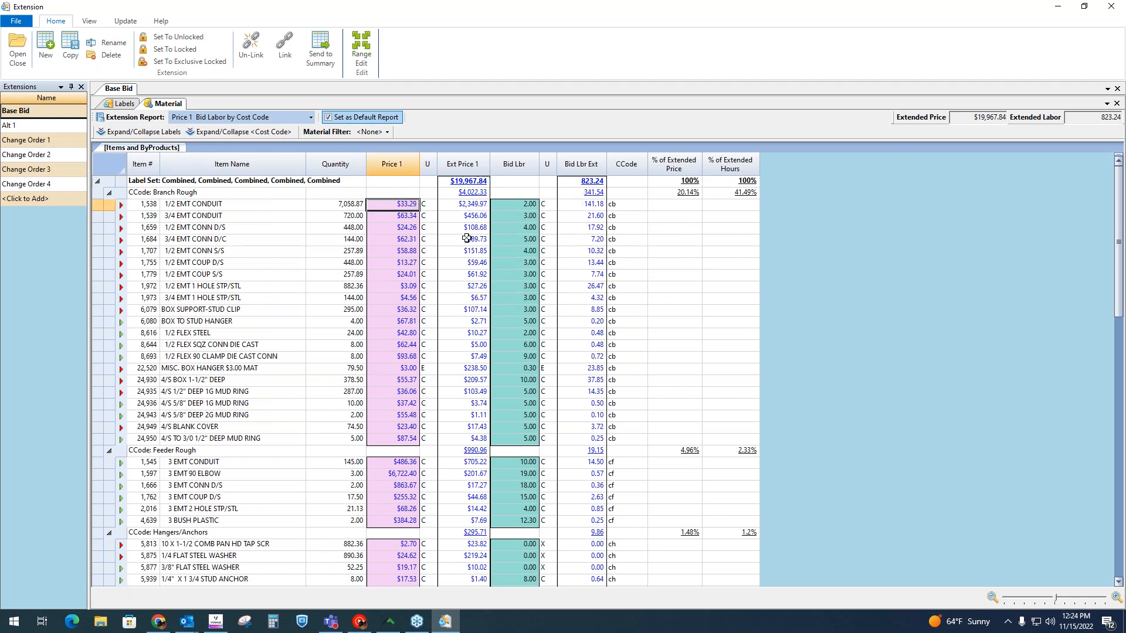
{"action": "type", "text": "45"}
{"action": "key", "text": "Return"}
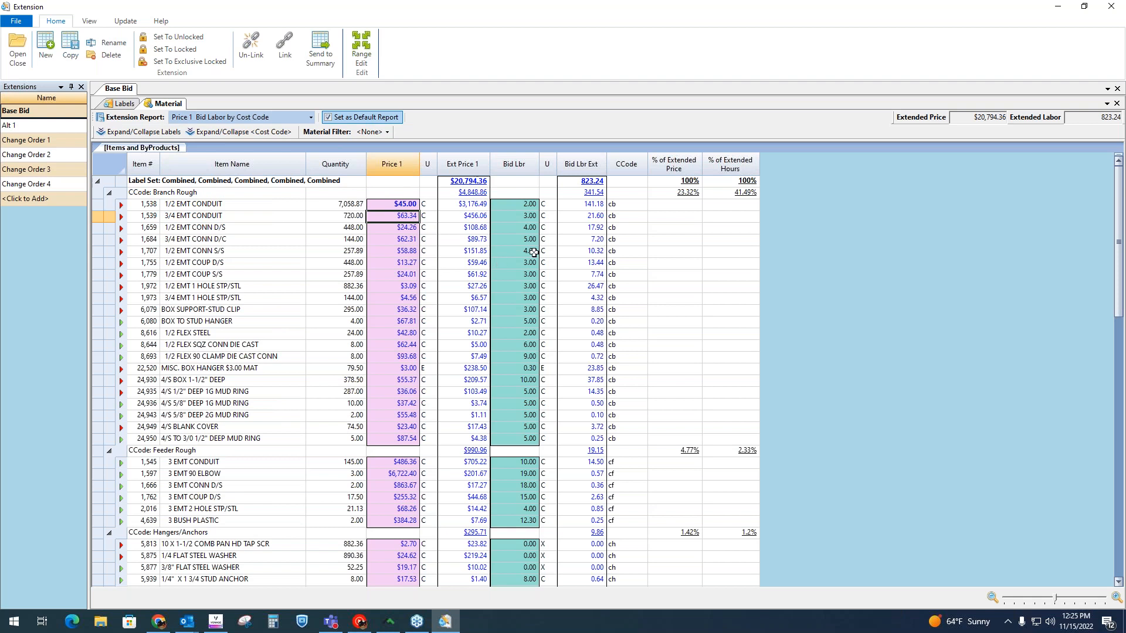
Step: Send the Base Bid extension to the bid summary and check its overall extended price and extended bid labor
{"action": "left_click", "coordinate": [324, 56]}
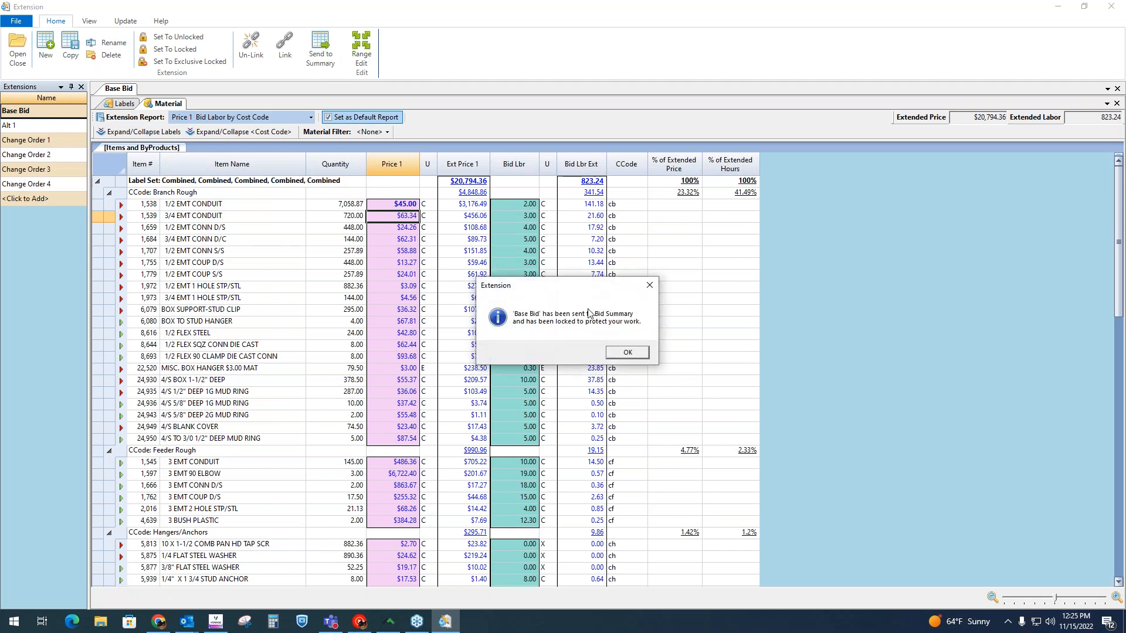
{"action": "left_click", "coordinate": [628, 352]}
{"action": "left_click", "coordinate": [469, 183]}
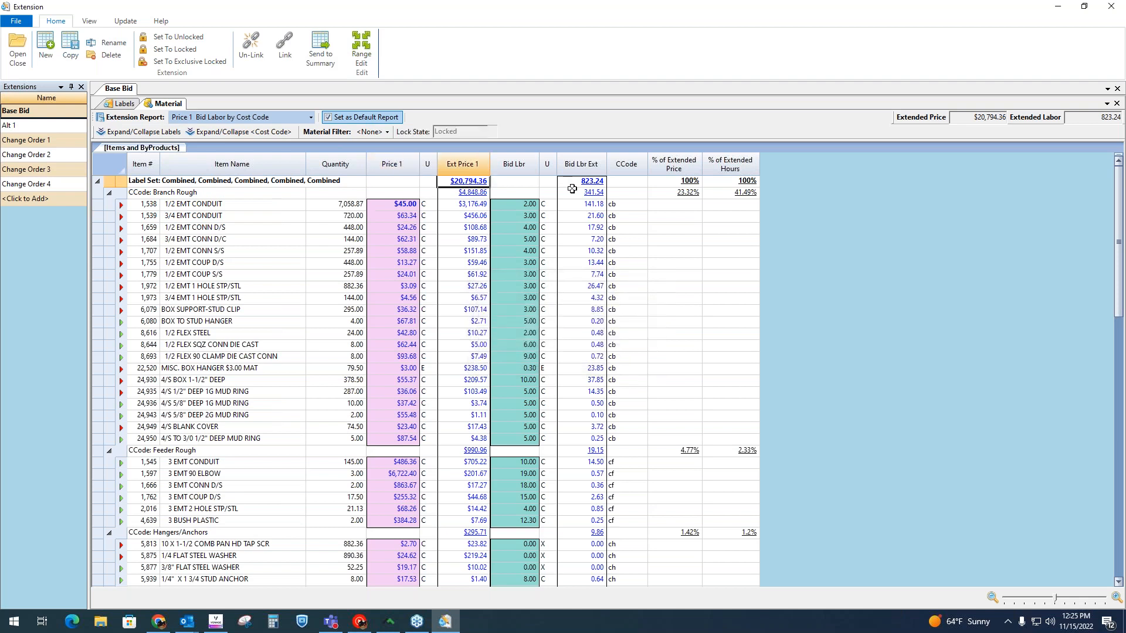
{"action": "left_click", "coordinate": [595, 182]}
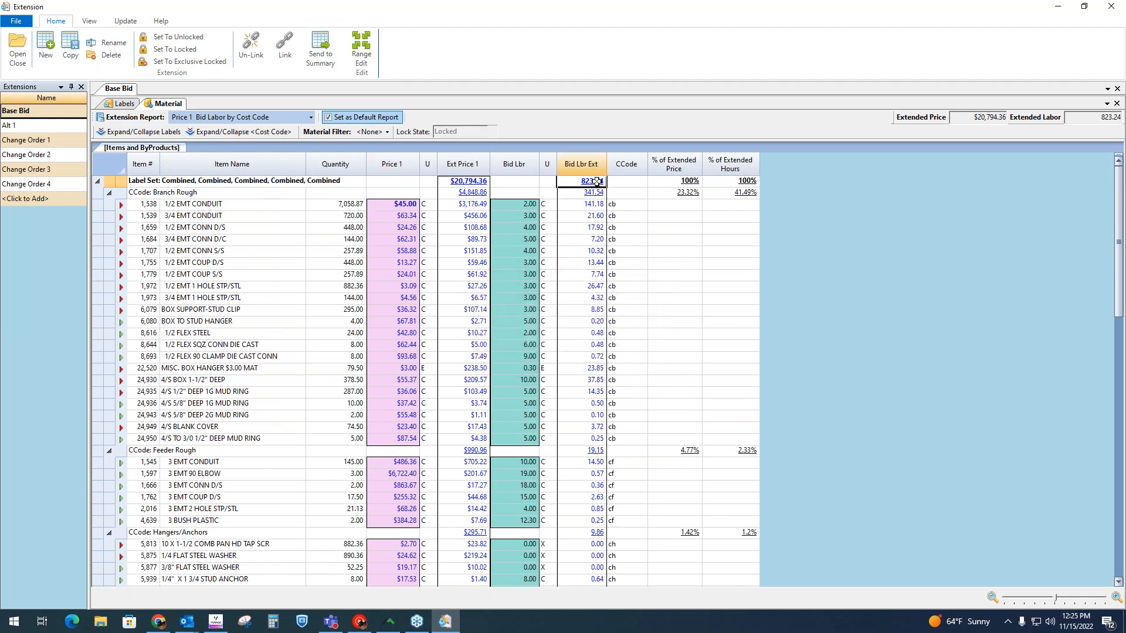
Step: Open the job's bid summary and check the material and hours carried over for Base Bid
{"action": "left_click", "coordinate": [1057, 6]}
{"action": "left_click", "coordinate": [380, 97]}
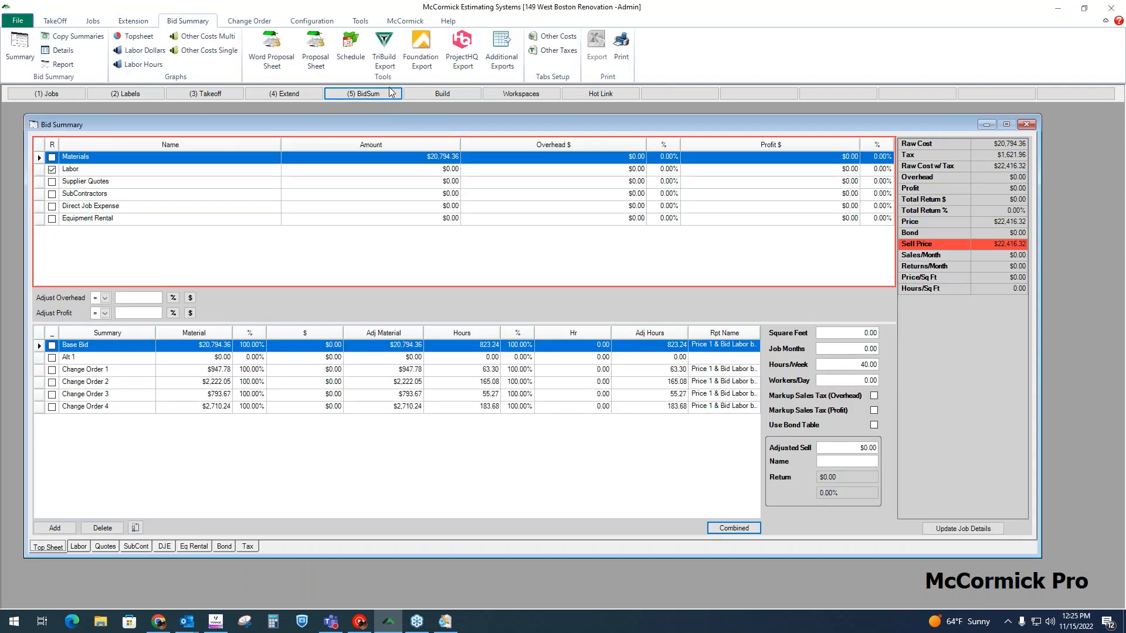
{"action": "left_click", "coordinate": [127, 350]}
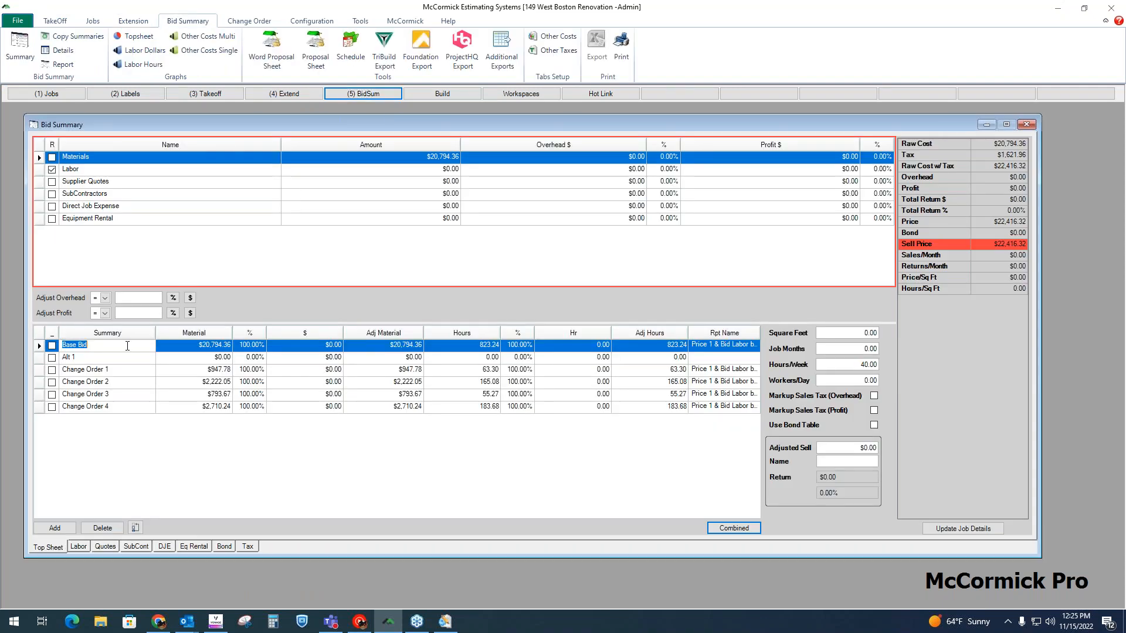
{"action": "left_click", "coordinate": [208, 349]}
{"action": "left_click", "coordinate": [491, 350]}
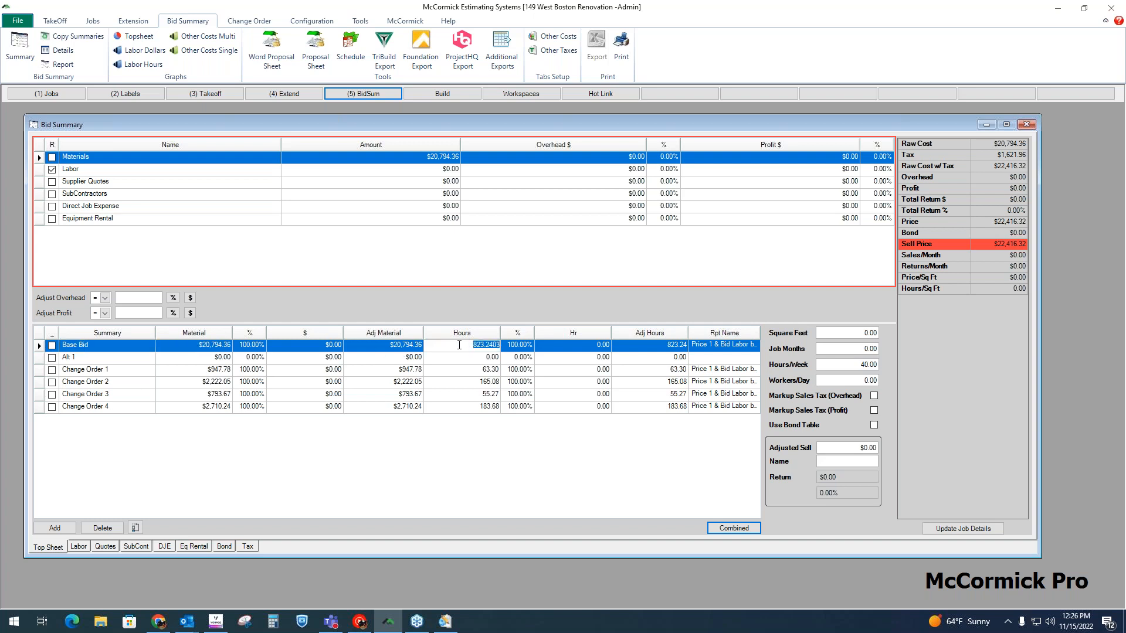
Step: Examine the cost category names and amounts on the bid summary top sheet, from Materials through Equipment Rental
{"action": "left_click", "coordinate": [352, 147]}
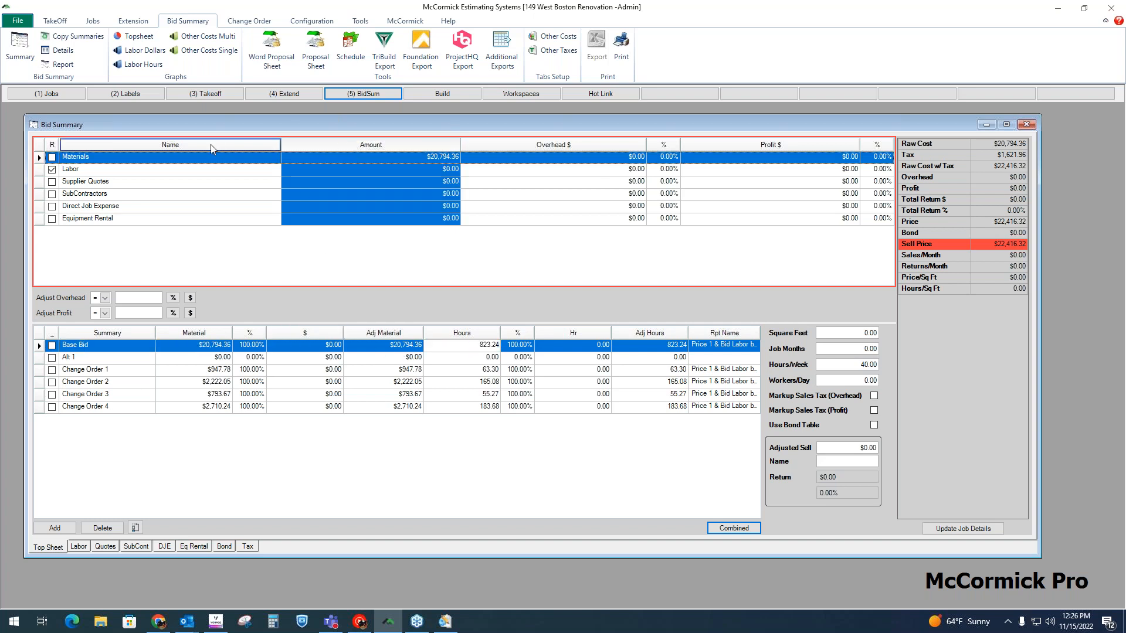
{"action": "left_click", "coordinate": [220, 147]}
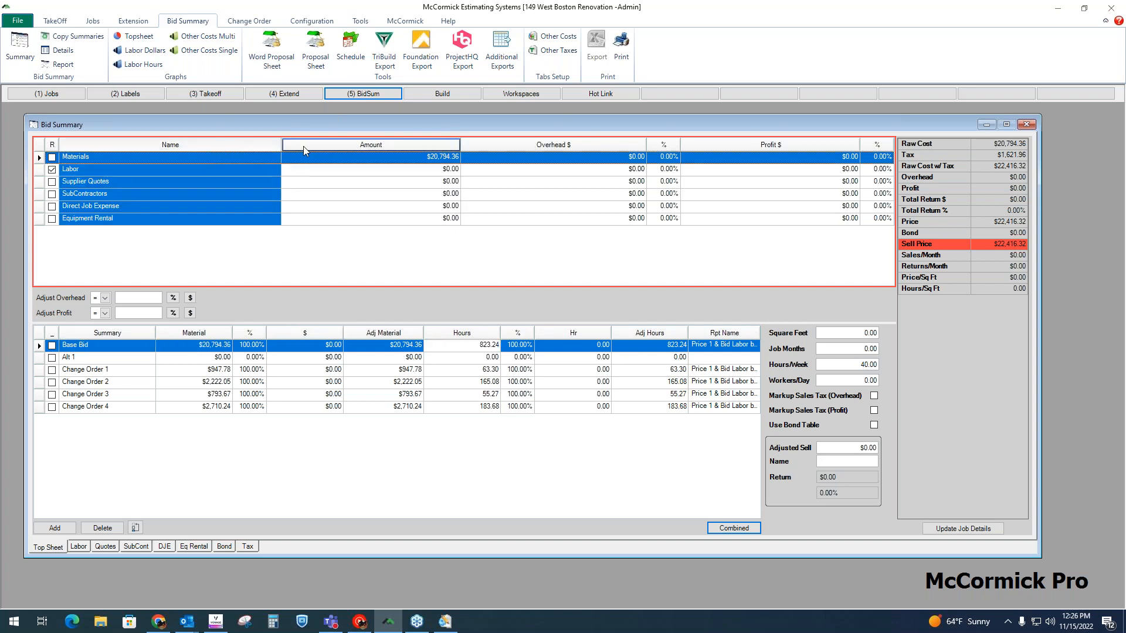
{"action": "left_click", "coordinate": [149, 159]}
{"action": "left_click", "coordinate": [139, 172]}
{"action": "left_click", "coordinate": [142, 183]}
{"action": "left_click", "coordinate": [136, 195]}
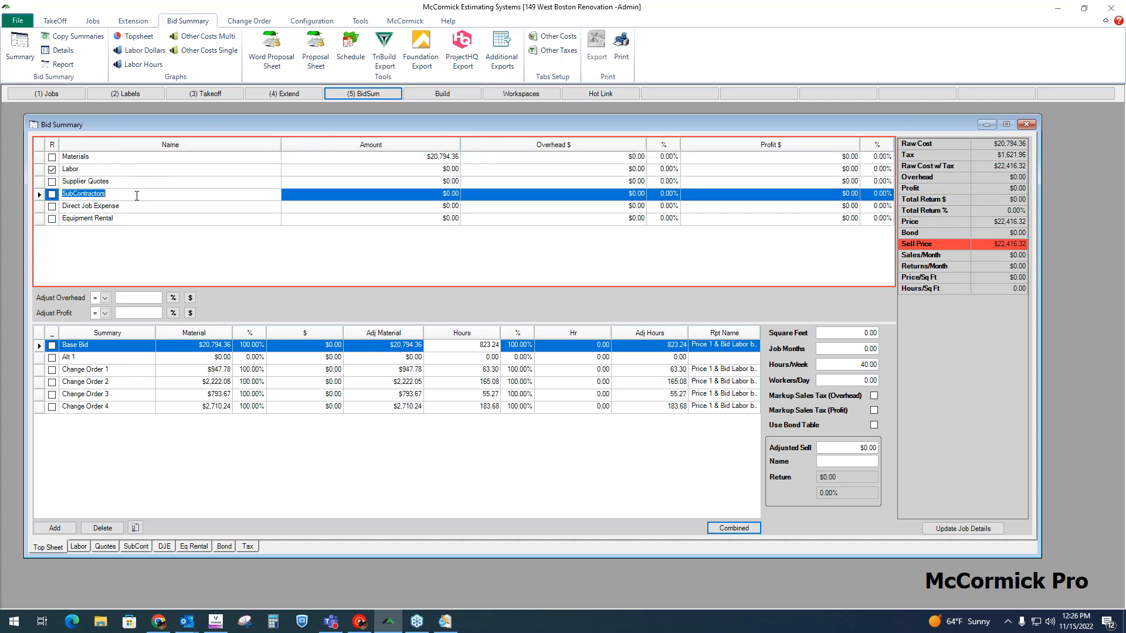
{"action": "left_click", "coordinate": [133, 209]}
{"action": "left_click", "coordinate": [136, 218]}
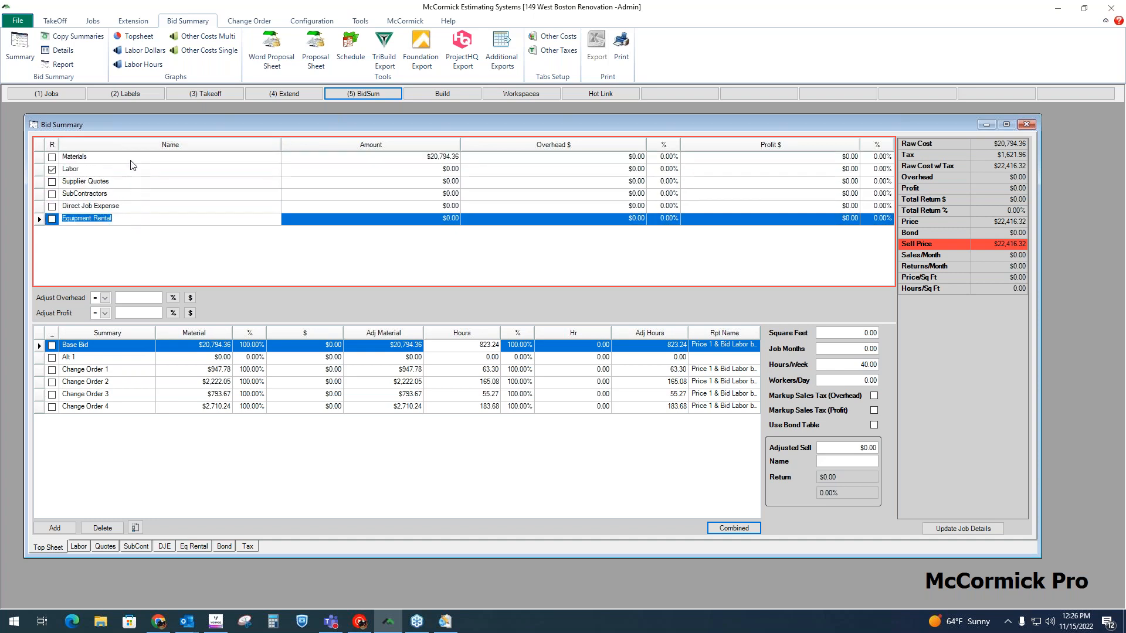
{"action": "left_click", "coordinate": [129, 157]}
{"action": "left_click", "coordinate": [122, 170]}
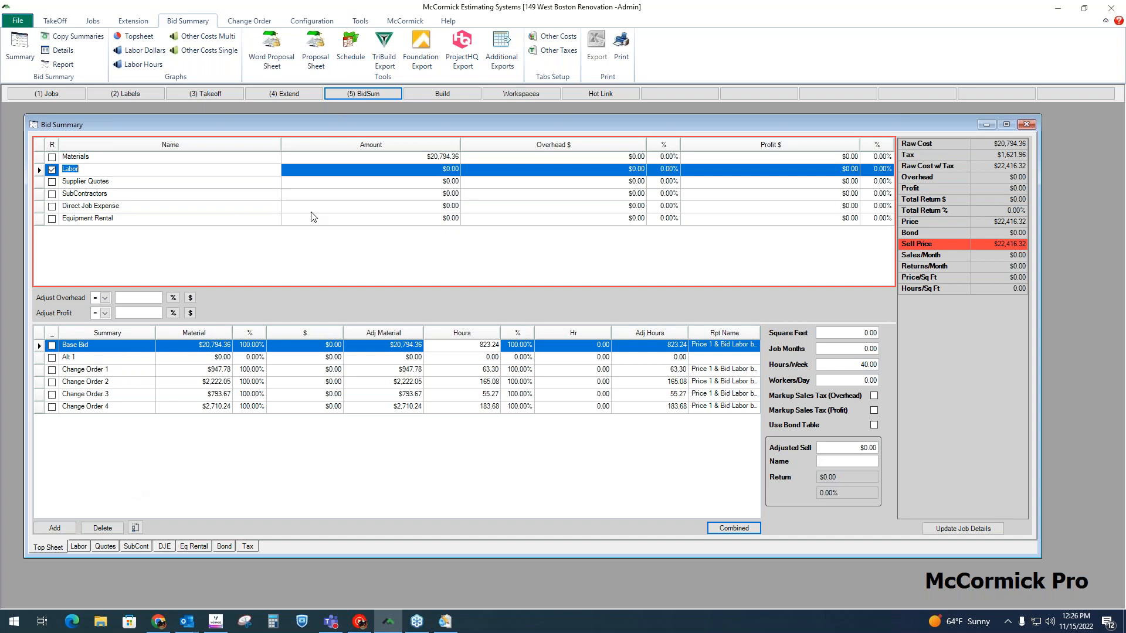
{"action": "left_click", "coordinate": [401, 146]}
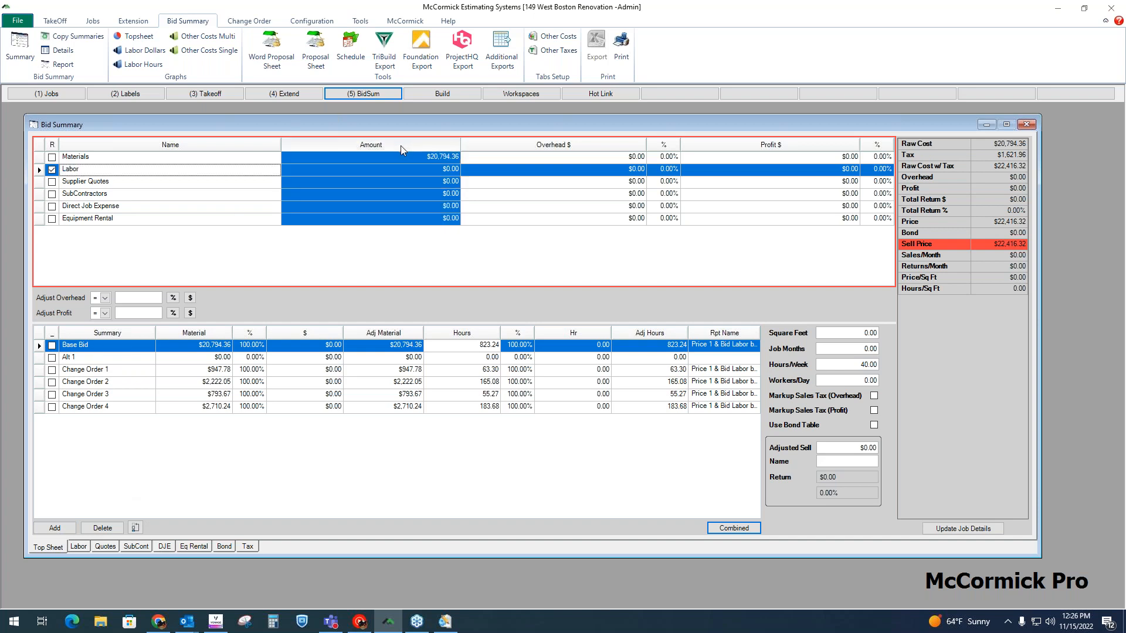
Step: Open the labor breakdown of the bid summary and look over the Foreman, Sub-Foreman and J/Mn Tec classes
{"action": "left_click", "coordinate": [106, 170]}
{"action": "left_click", "coordinate": [79, 547]}
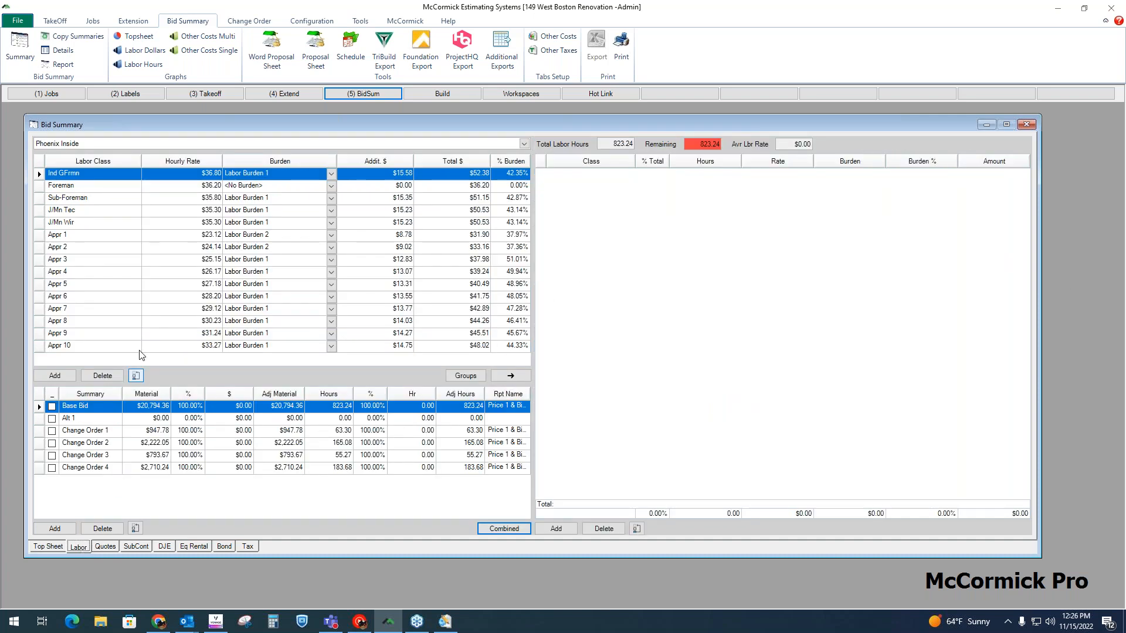
{"action": "left_click", "coordinate": [125, 188]}
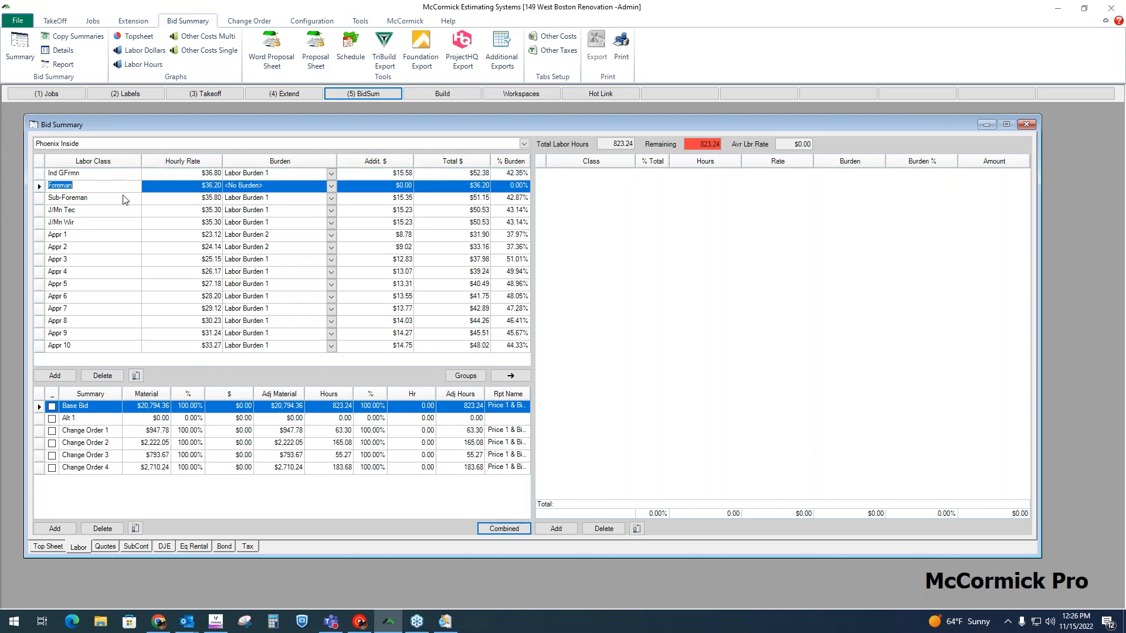
{"action": "left_click", "coordinate": [122, 200]}
{"action": "left_click", "coordinate": [117, 213]}
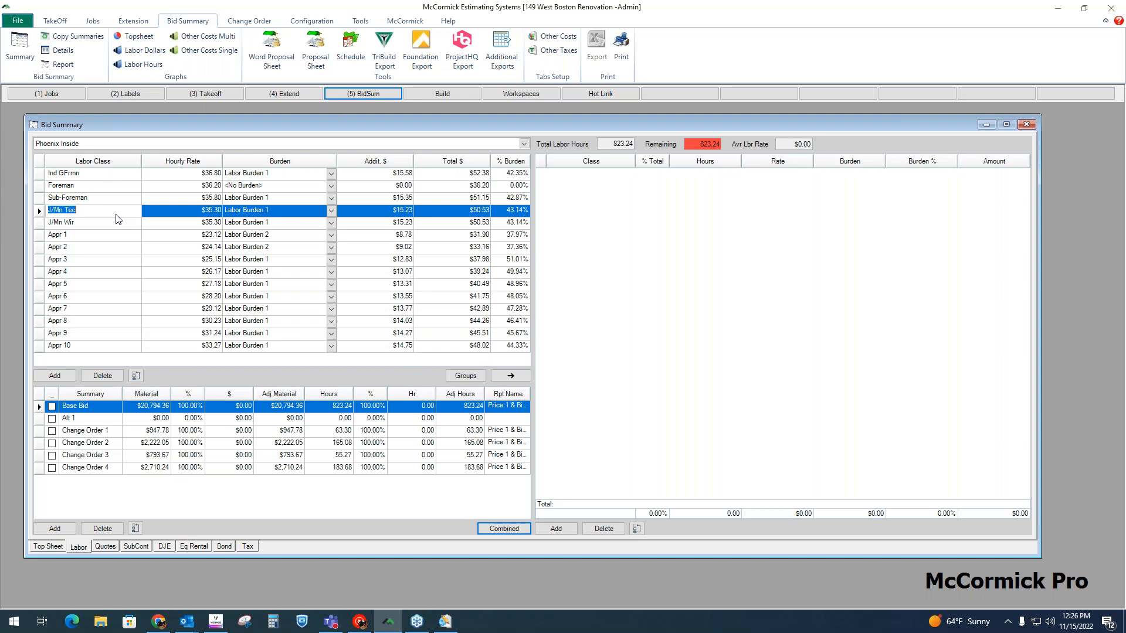
Step: View the labor classes of the Phoenix Outside group and return to Phoenix Inside
{"action": "left_click", "coordinate": [524, 144]}
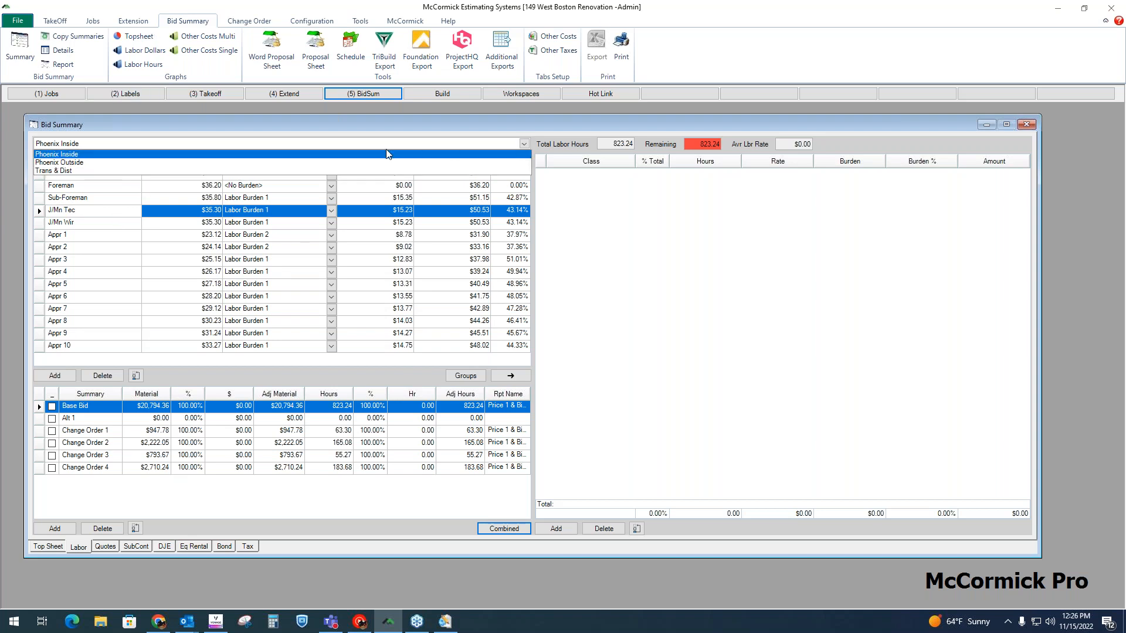
{"action": "left_click", "coordinate": [117, 164]}
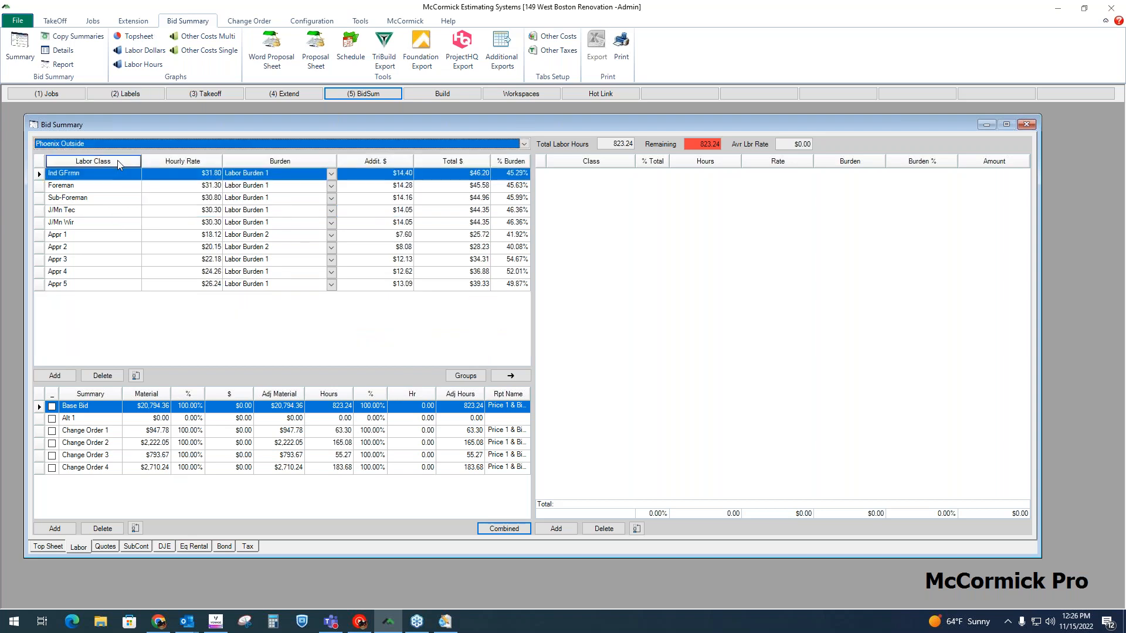
{"action": "left_click", "coordinate": [522, 145]}
{"action": "left_click", "coordinate": [501, 154]}
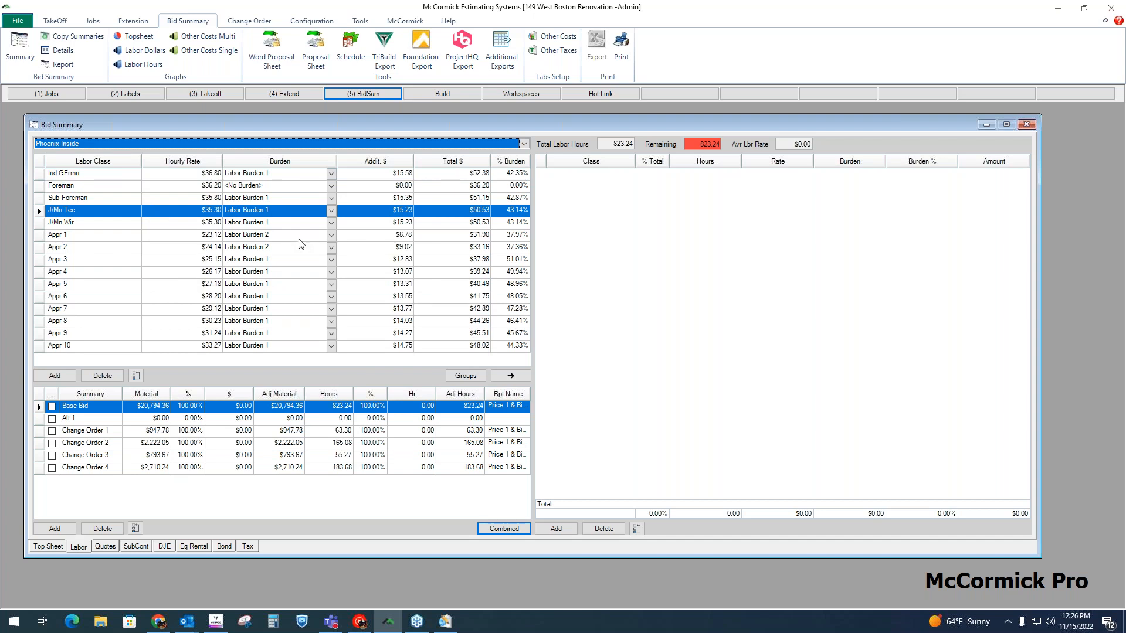
Step: Assign Labor Burden 1 to Foreman, and add Foreman, J/Mn Tec and Appr 1 to the bid's labor class list
{"action": "left_click", "coordinate": [331, 187]}
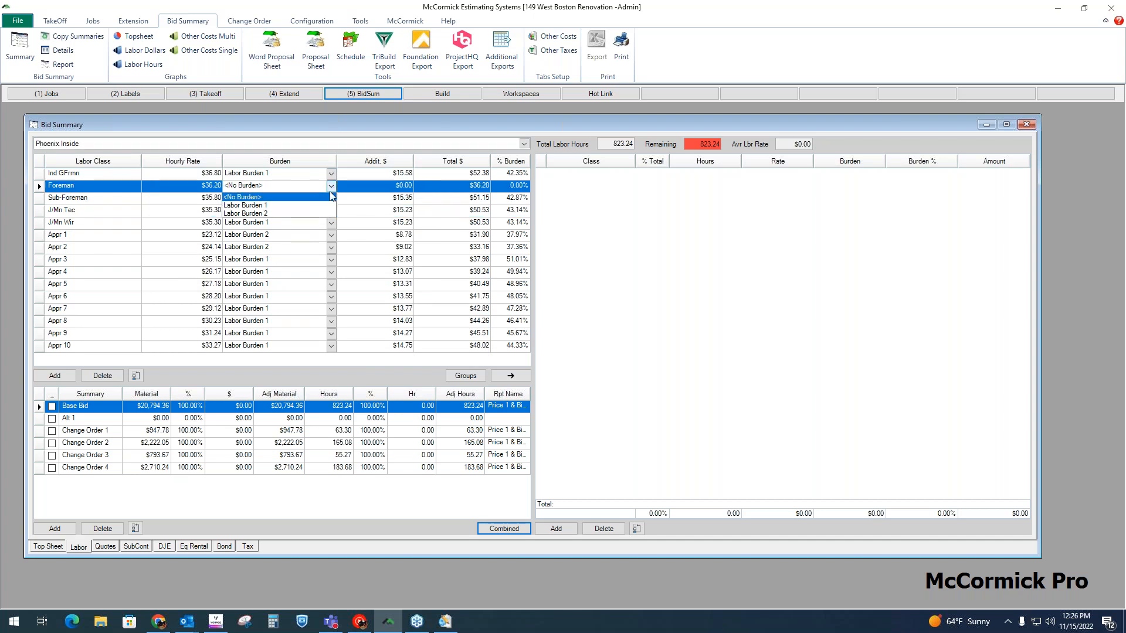
{"action": "left_click", "coordinate": [305, 207]}
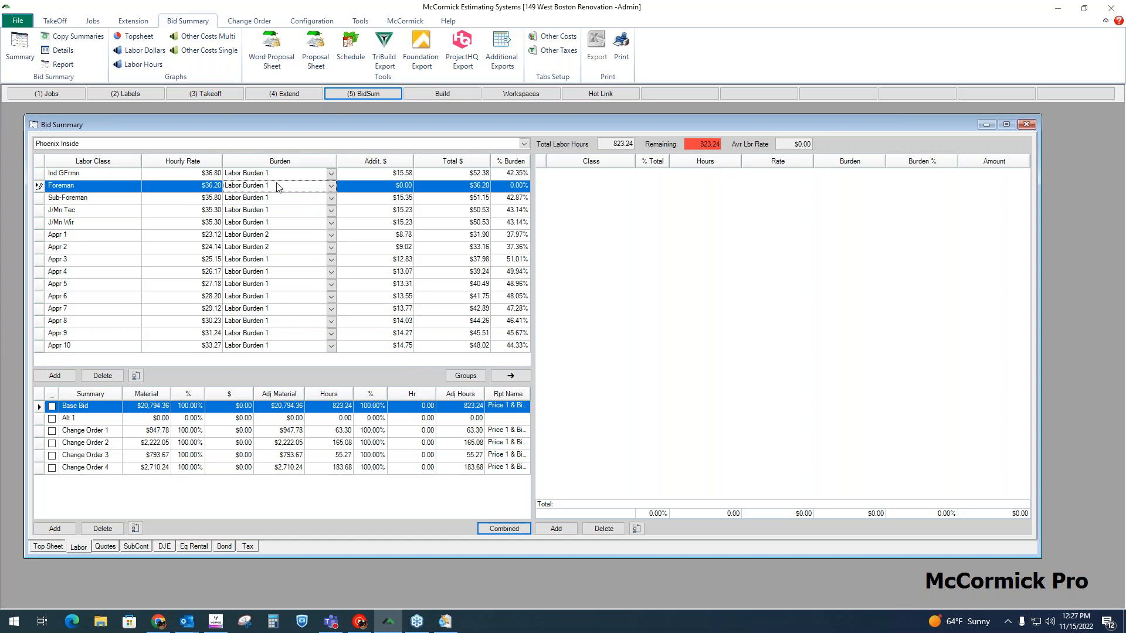
{"action": "left_click", "coordinate": [511, 375]}
{"action": "left_click", "coordinate": [120, 210]}
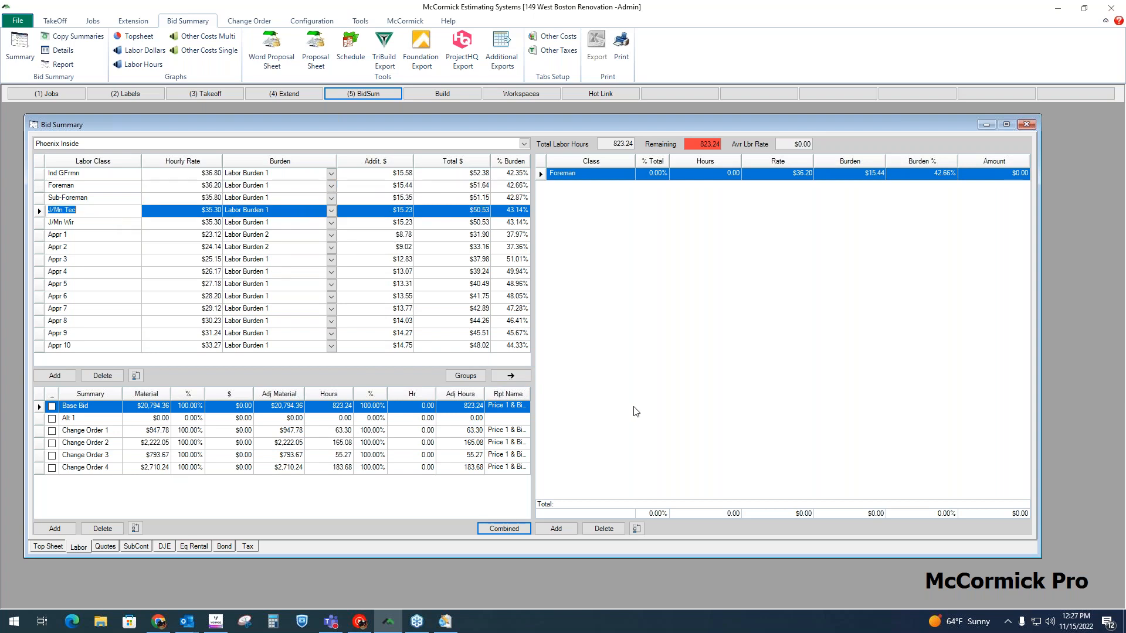
{"action": "left_click", "coordinate": [510, 375]}
{"action": "left_click", "coordinate": [115, 237]}
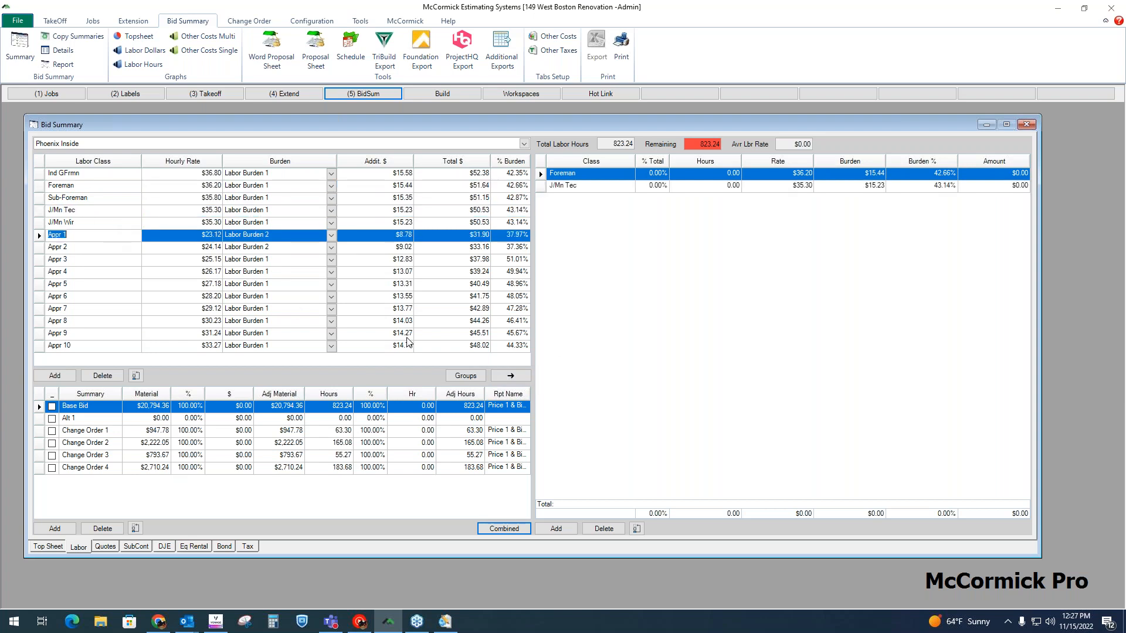
{"action": "left_click", "coordinate": [512, 376]}
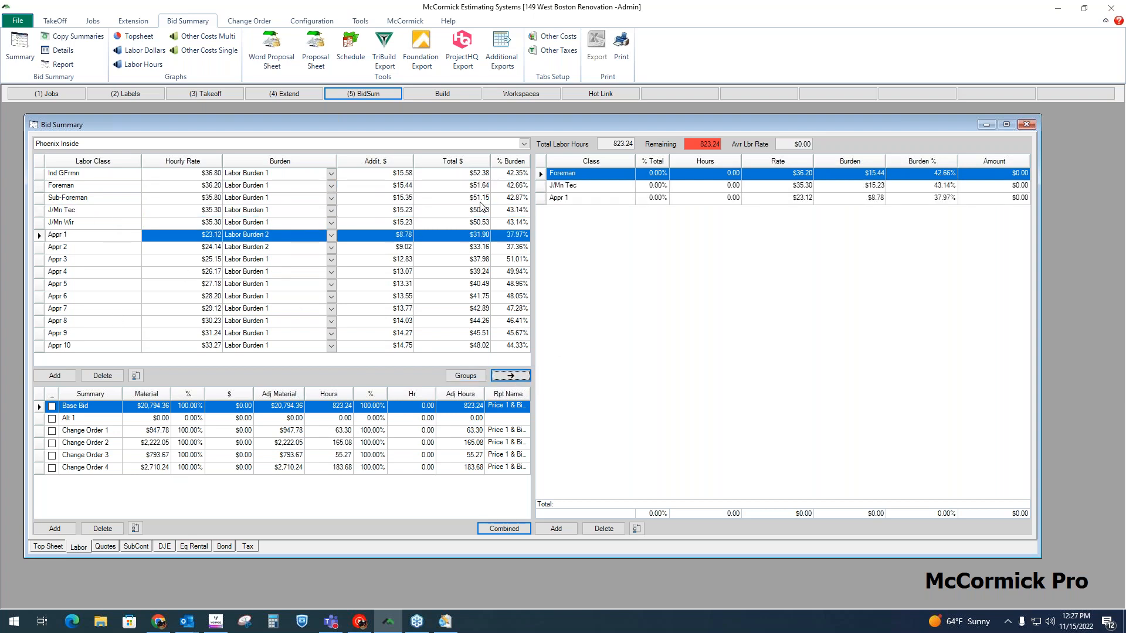
Step: Distribute the total labor hours as 25% Foreman, 50% J/Mn Tec and 25% Appr 1, and review the resulting amounts
{"action": "left_click", "coordinate": [721, 176]}
{"action": "left_click", "coordinate": [722, 186]}
{"action": "left_click", "coordinate": [725, 201]}
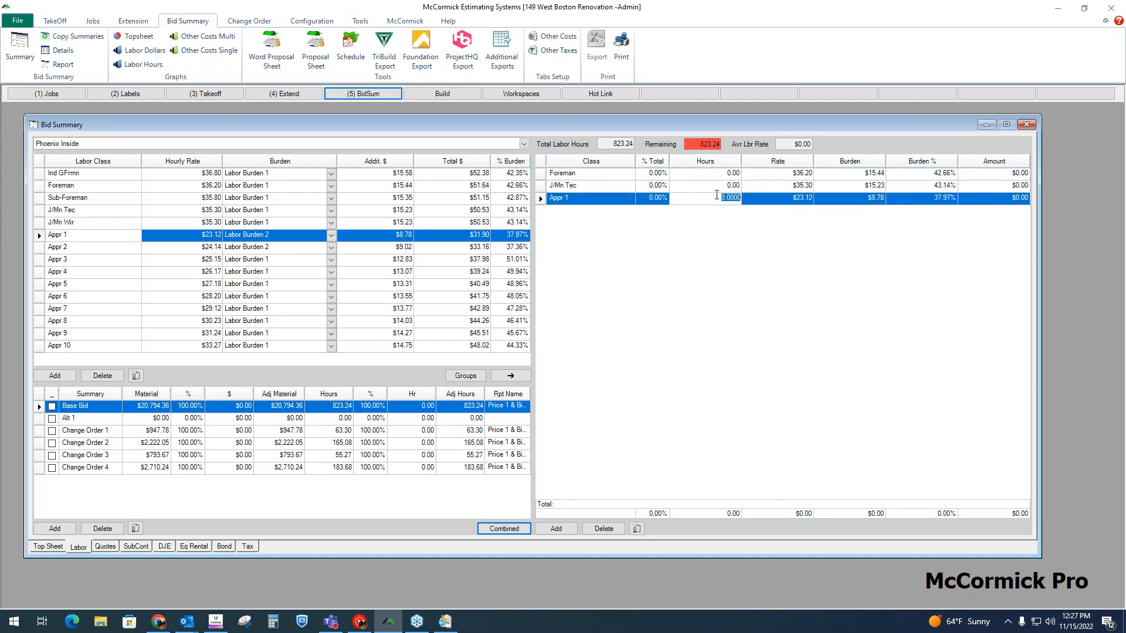
{"action": "left_click", "coordinate": [663, 175]}
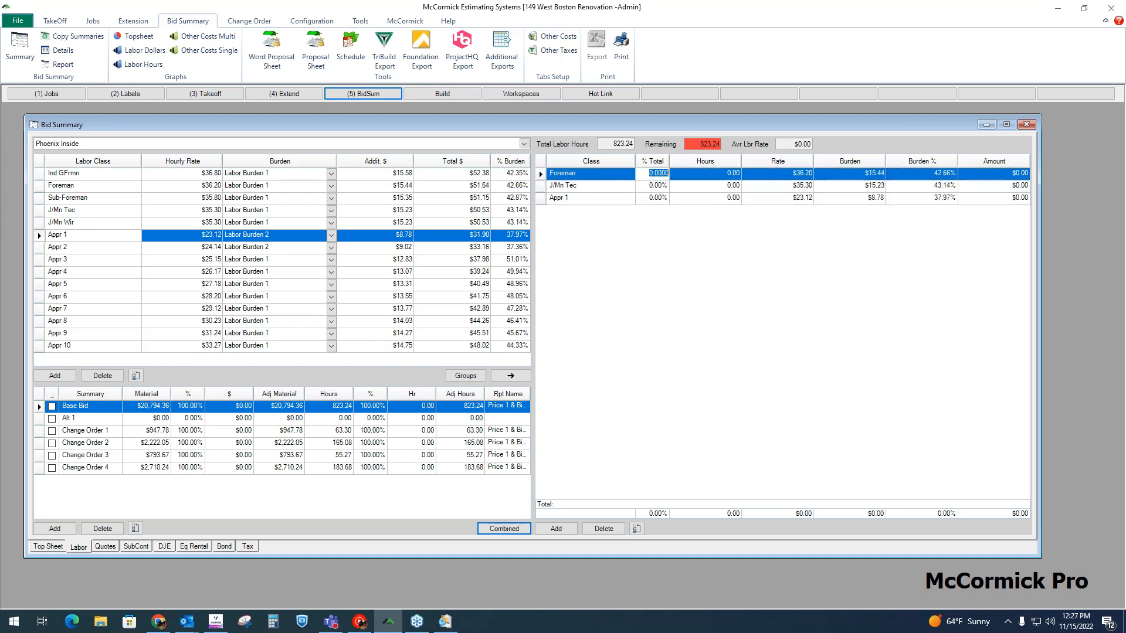
{"action": "type", "text": "25"}
{"action": "left_click", "coordinate": [655, 186]}
{"action": "type", "text": "50"}
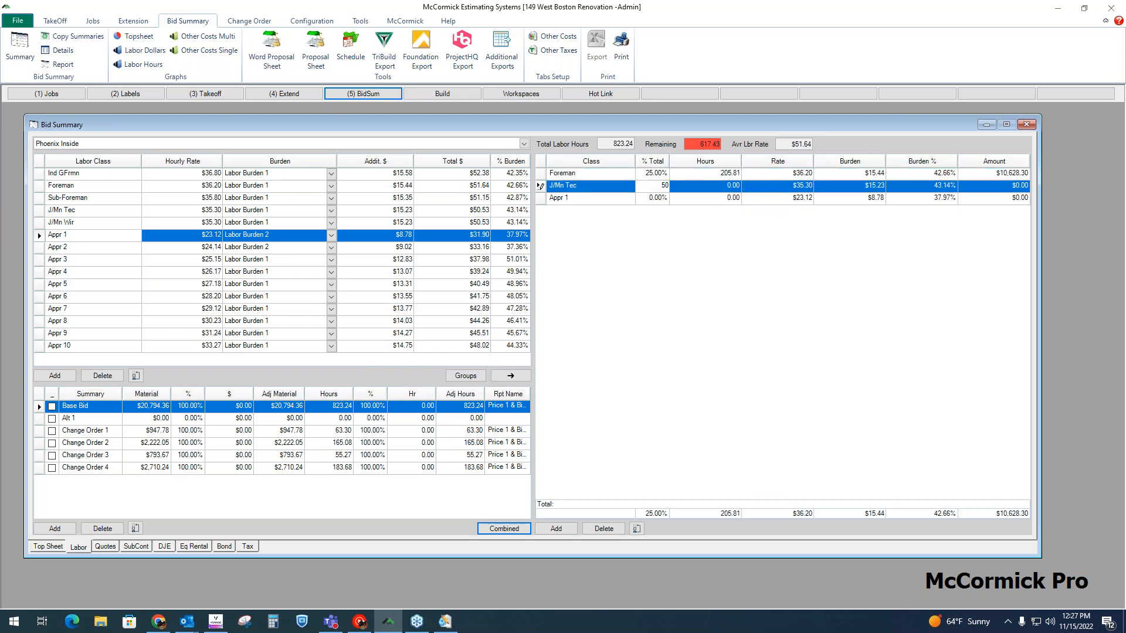
{"action": "left_click", "coordinate": [661, 197]}
{"action": "type", "text": "25"}
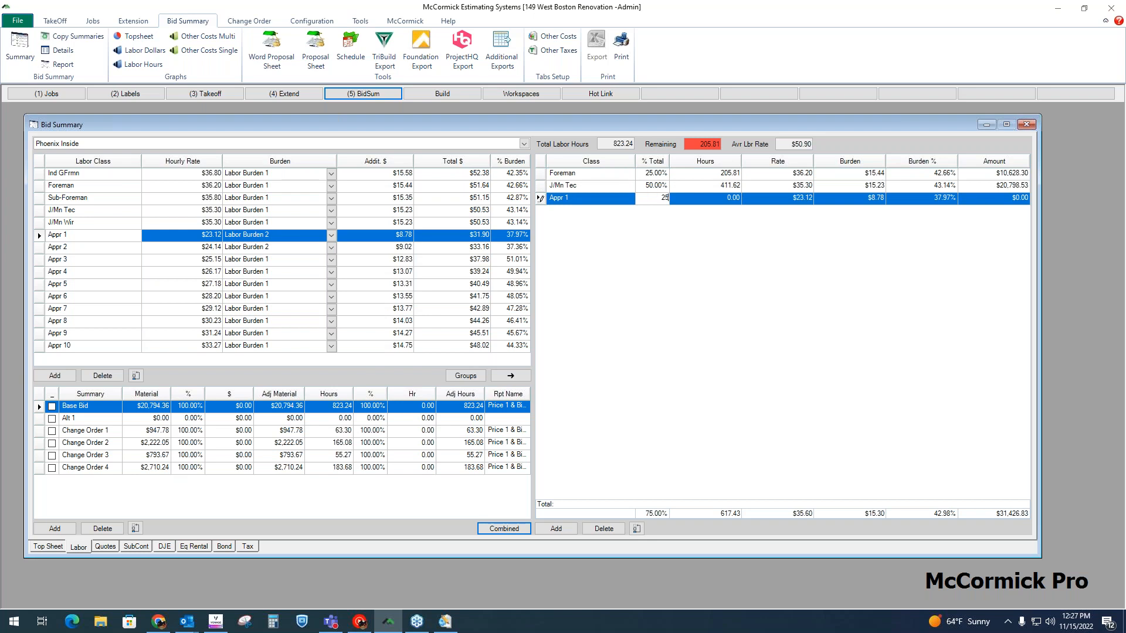
{"action": "left_click", "coordinate": [651, 184]}
{"action": "left_click", "coordinate": [1006, 158]}
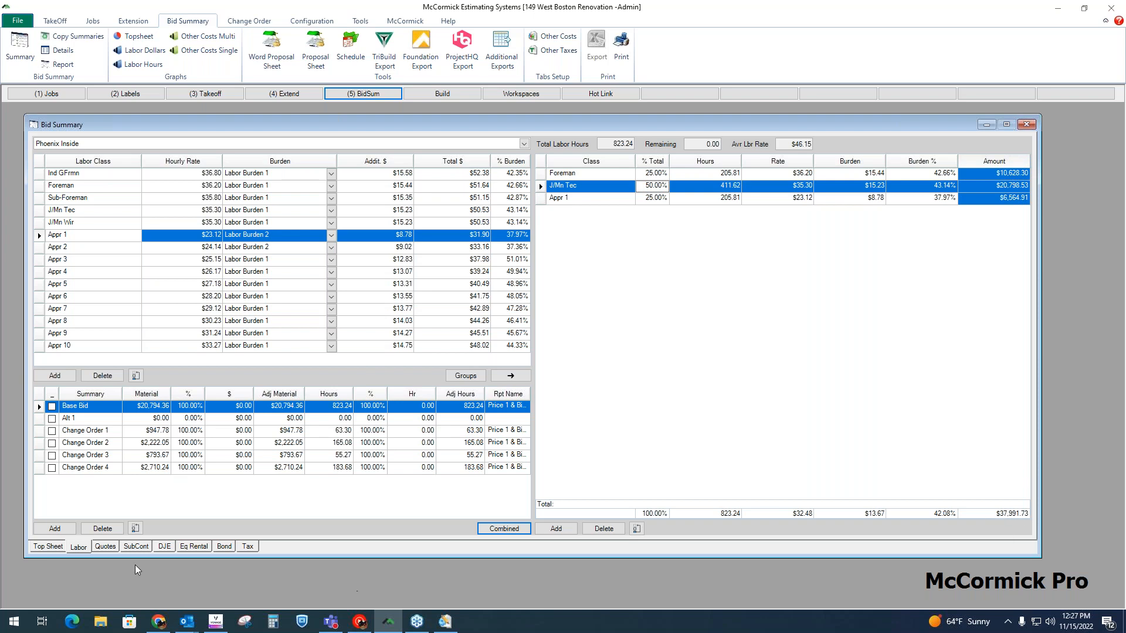
Step: Return to the bid's top sheet and review the Materials, Labor and Supplier Quotes lines
{"action": "left_click", "coordinate": [47, 546]}
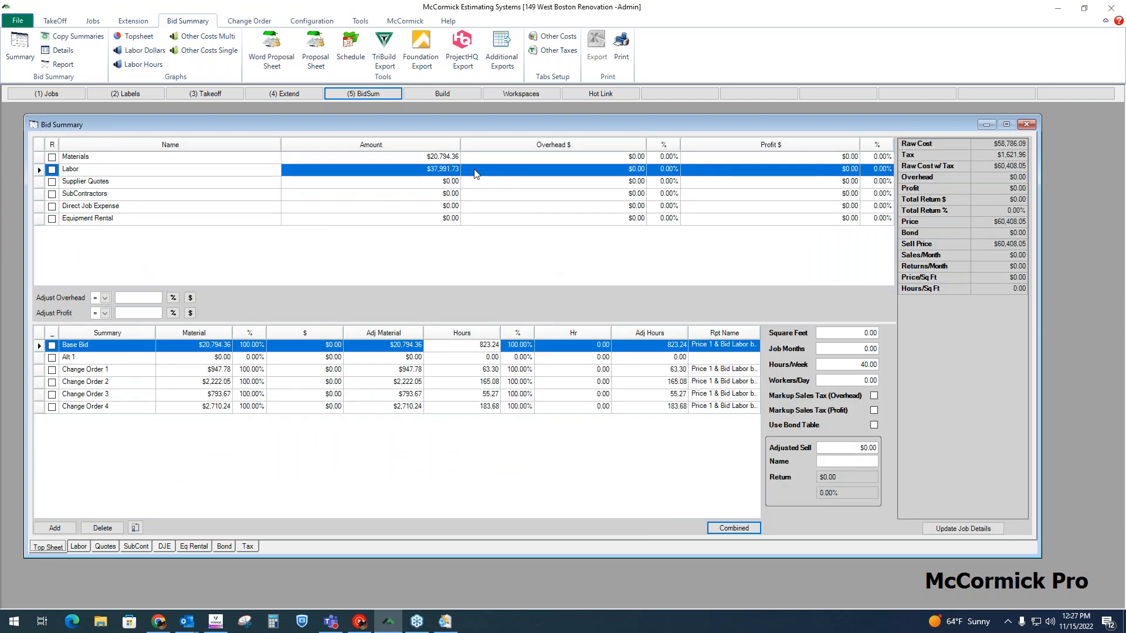
{"action": "left_click", "coordinate": [271, 158]}
{"action": "left_click", "coordinate": [273, 170]}
{"action": "left_click", "coordinate": [259, 184]}
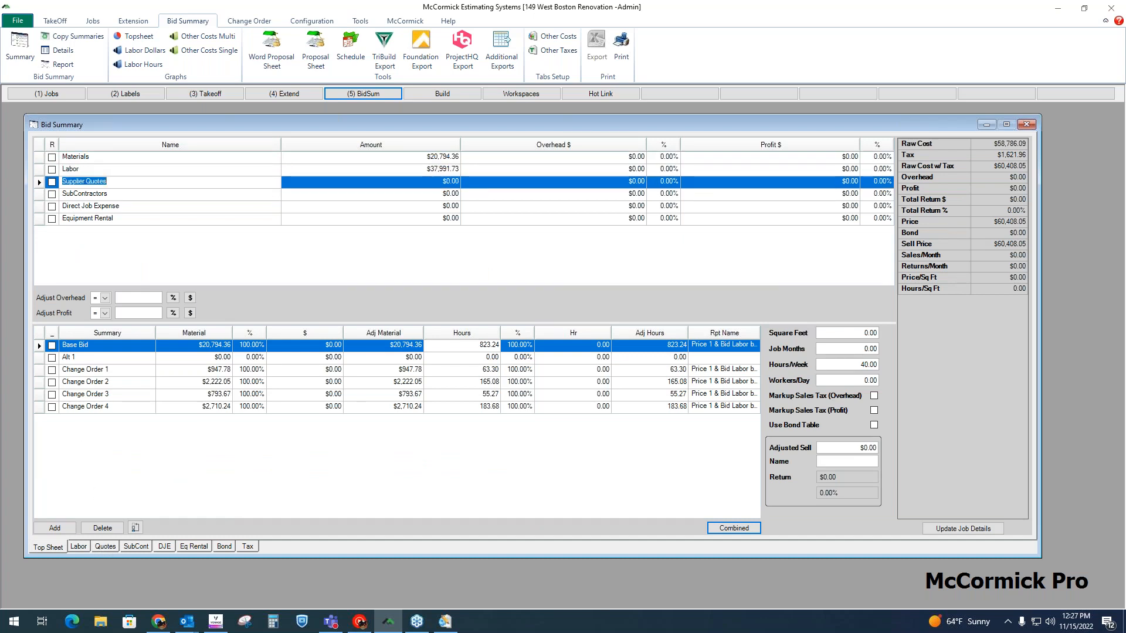
Step: Enter a 5,500 unit price for Fixtures in the Base Bid's supplier quotes
{"action": "left_click", "coordinate": [108, 550]}
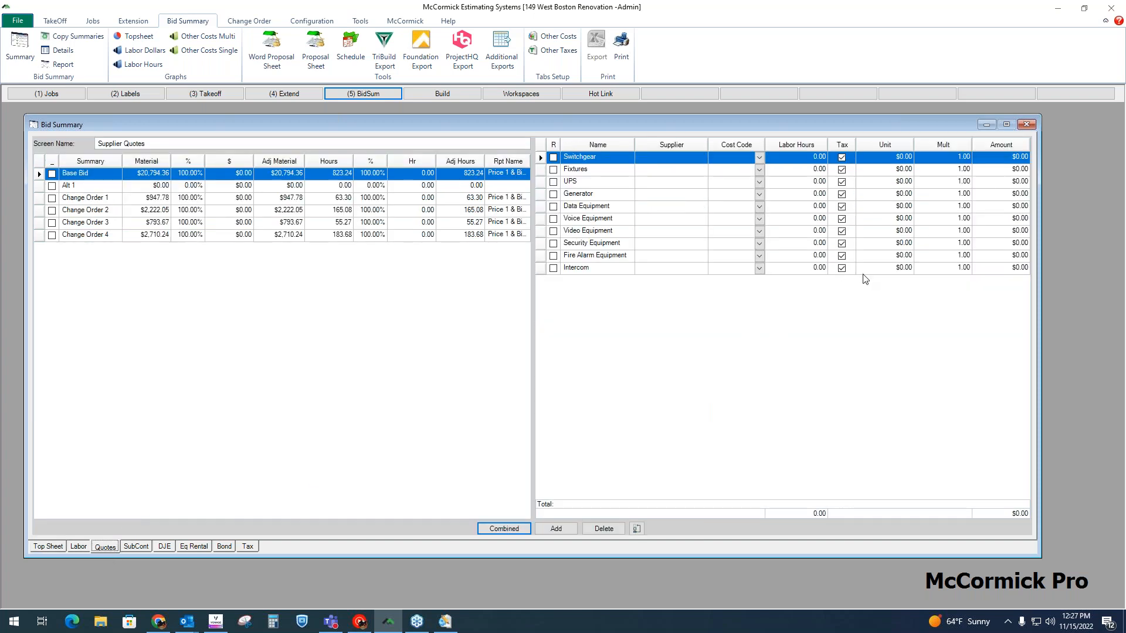
{"action": "left_click", "coordinate": [602, 171]}
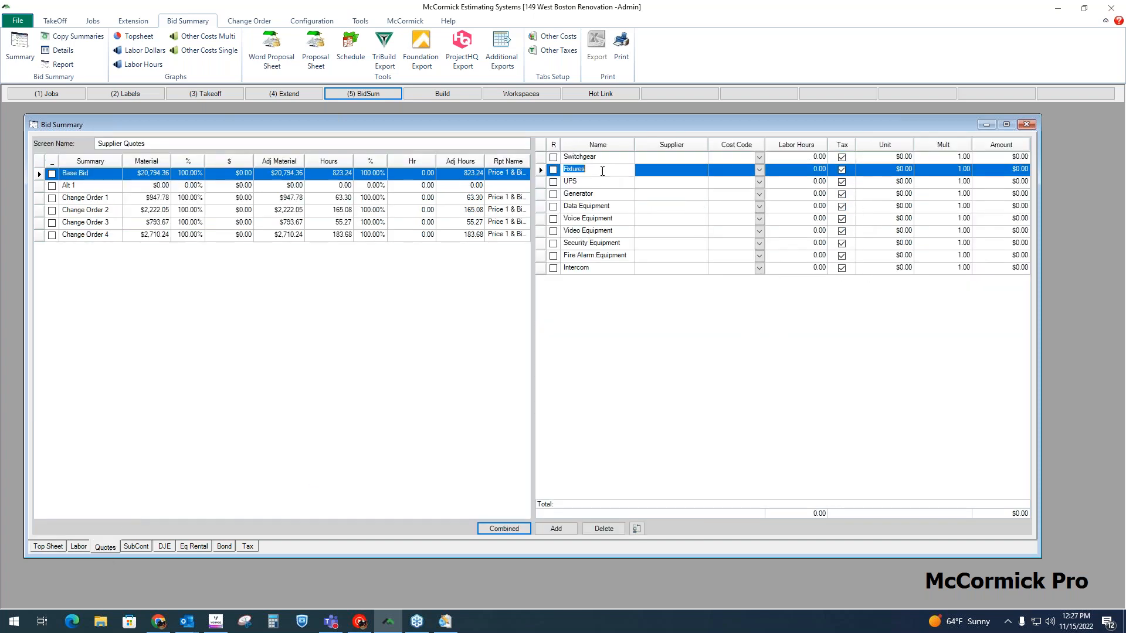
{"action": "left_click", "coordinate": [912, 174]}
{"action": "type", "text": "5,"}
{"action": "type", "text": "500"}
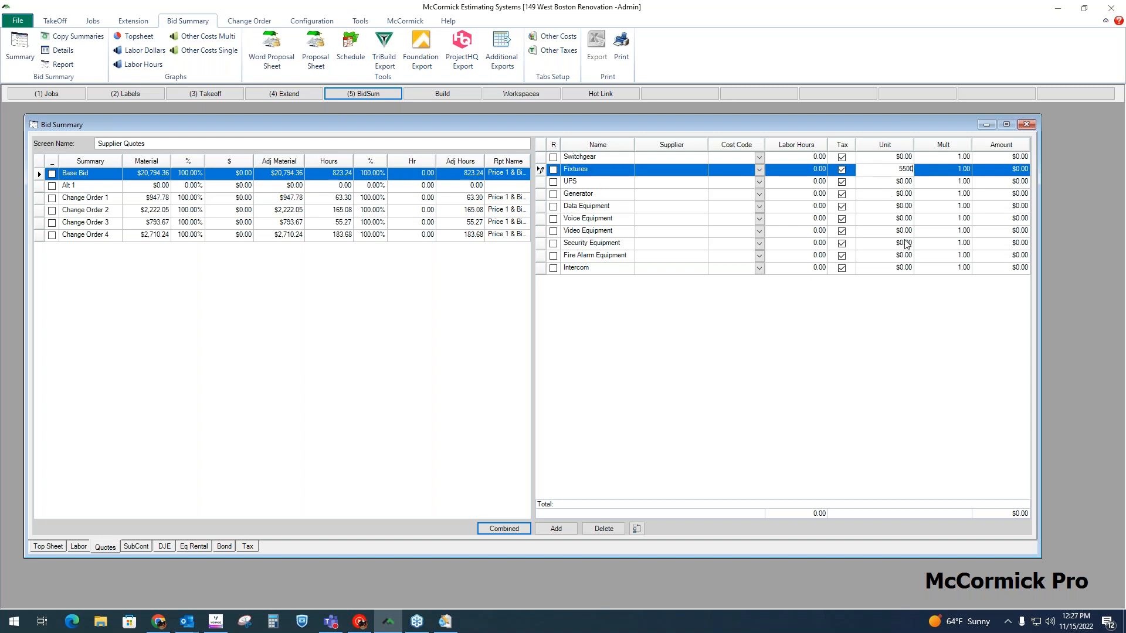
{"action": "left_click", "coordinate": [909, 244]}
Step: Add two new blank cost lines to the end of the supplier quotes list
{"action": "left_click", "coordinate": [624, 149]}
{"action": "left_click", "coordinate": [566, 528]}
{"action": "left_click", "coordinate": [566, 528]}
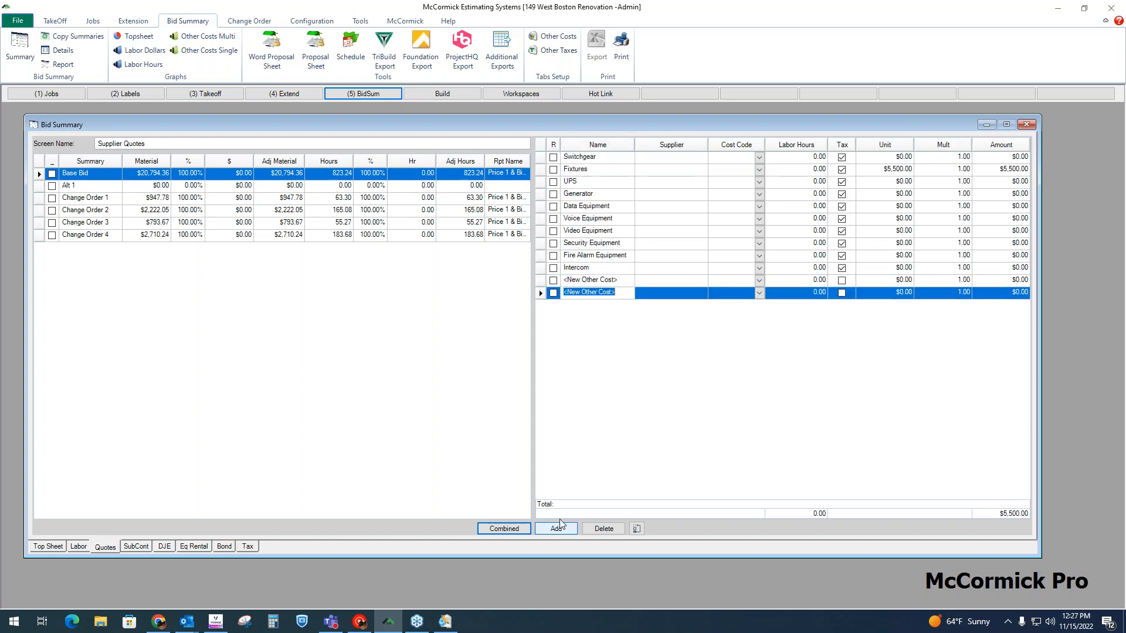
Step: Enter a 1200 unit price for Core Drill in the Base Bid's subcontractor costs
{"action": "left_click", "coordinate": [140, 547]}
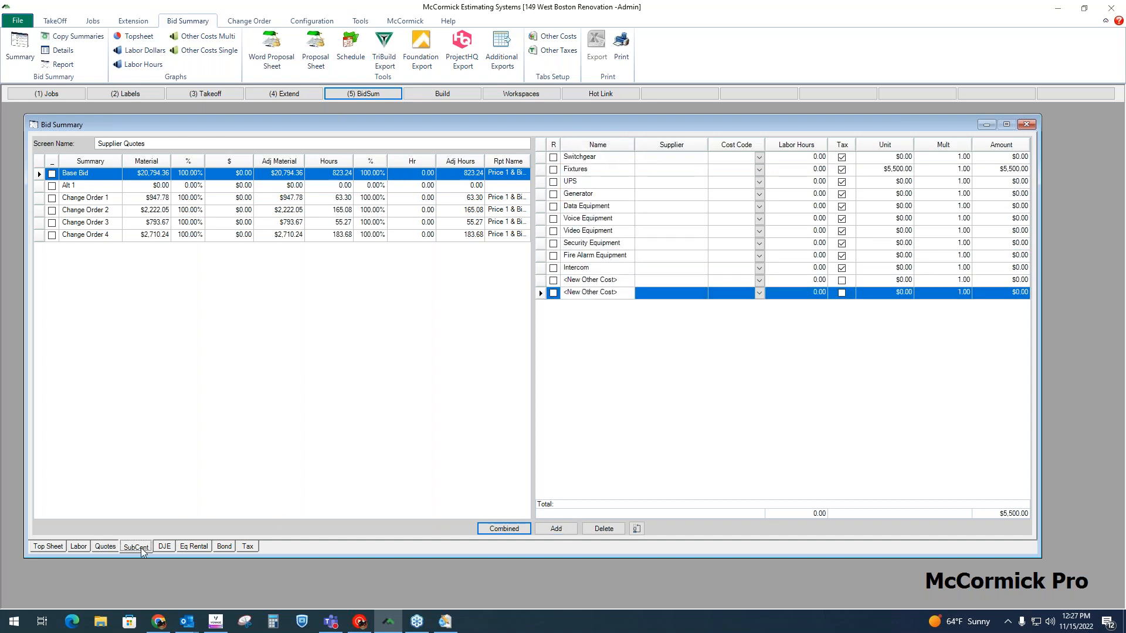
{"action": "left_click", "coordinate": [616, 149]}
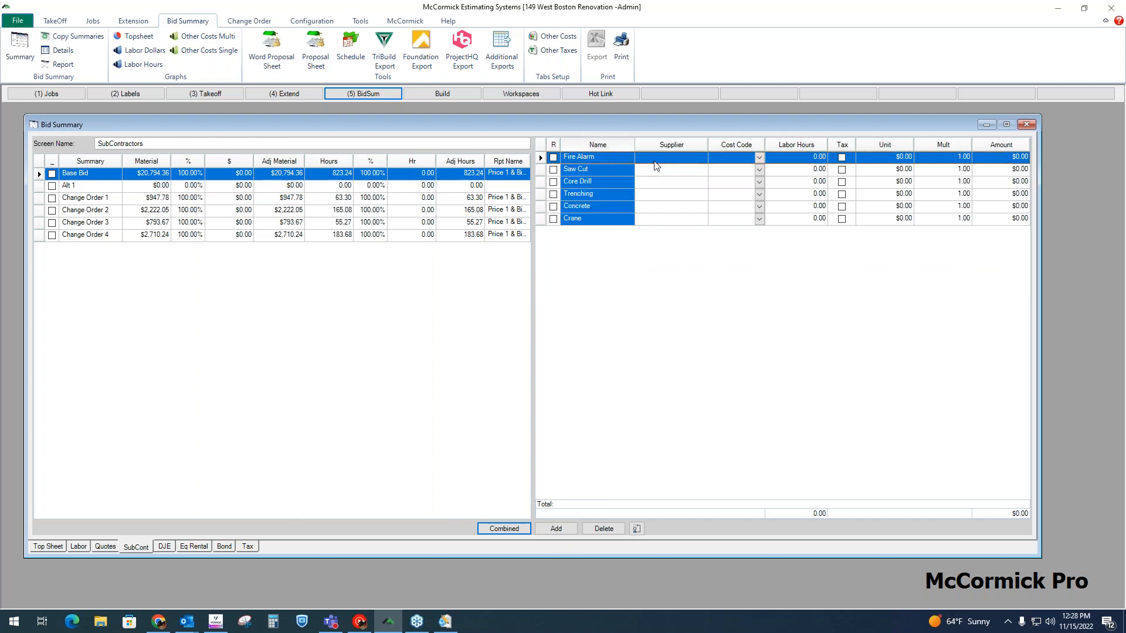
{"action": "left_click", "coordinate": [584, 183]}
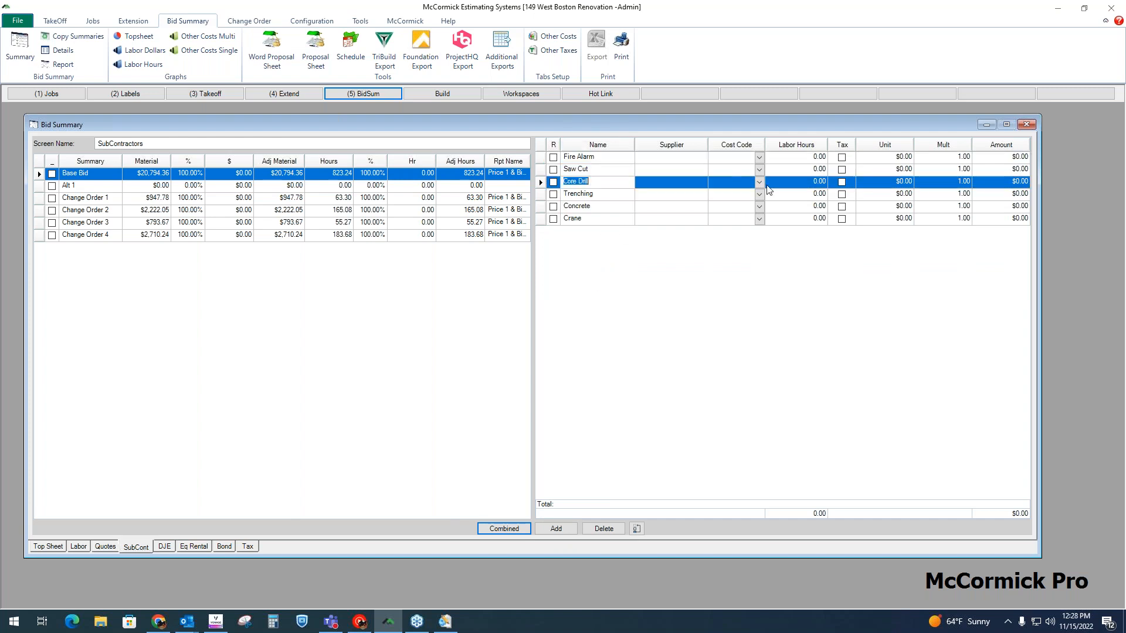
{"action": "left_click", "coordinate": [901, 183]}
{"action": "type", "text": "12"}
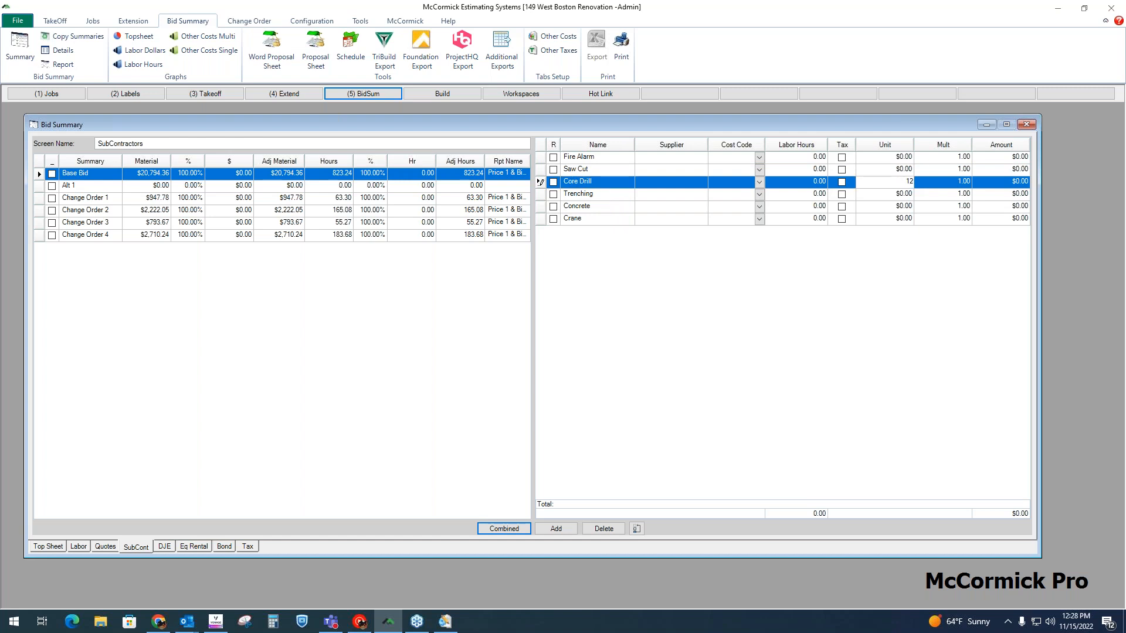
{"action": "type", "text": "00"}
{"action": "key", "text": "Return"}
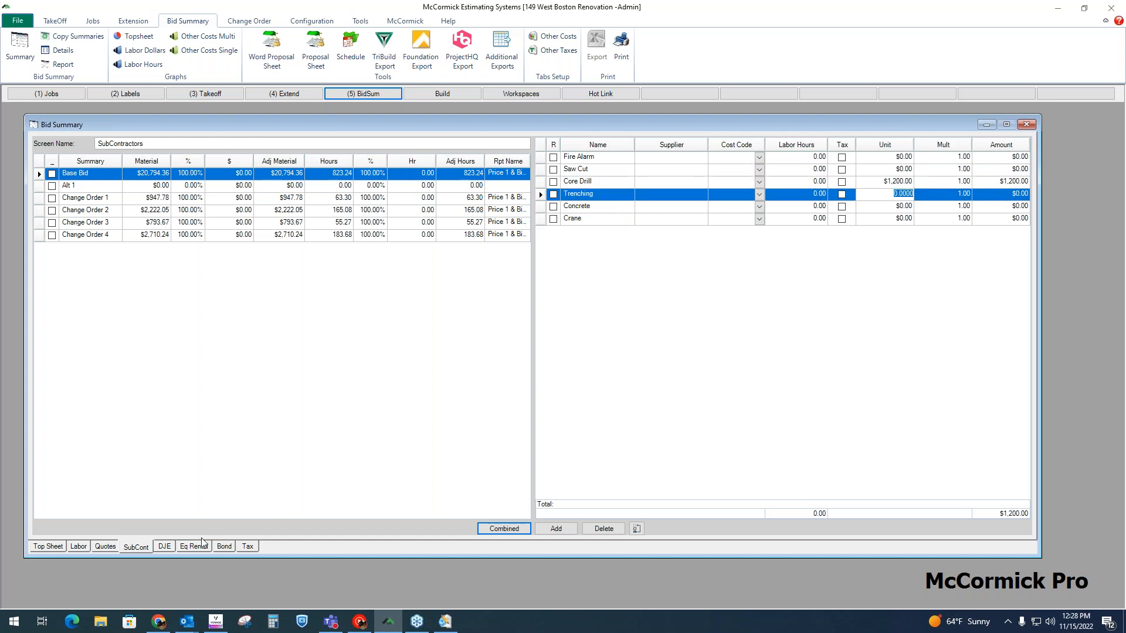
Step: Enter unit prices of 800 for Permit / Fees and 800 for Fuel, Oil & Gas in the direct job expenses
{"action": "left_click", "coordinate": [165, 546]}
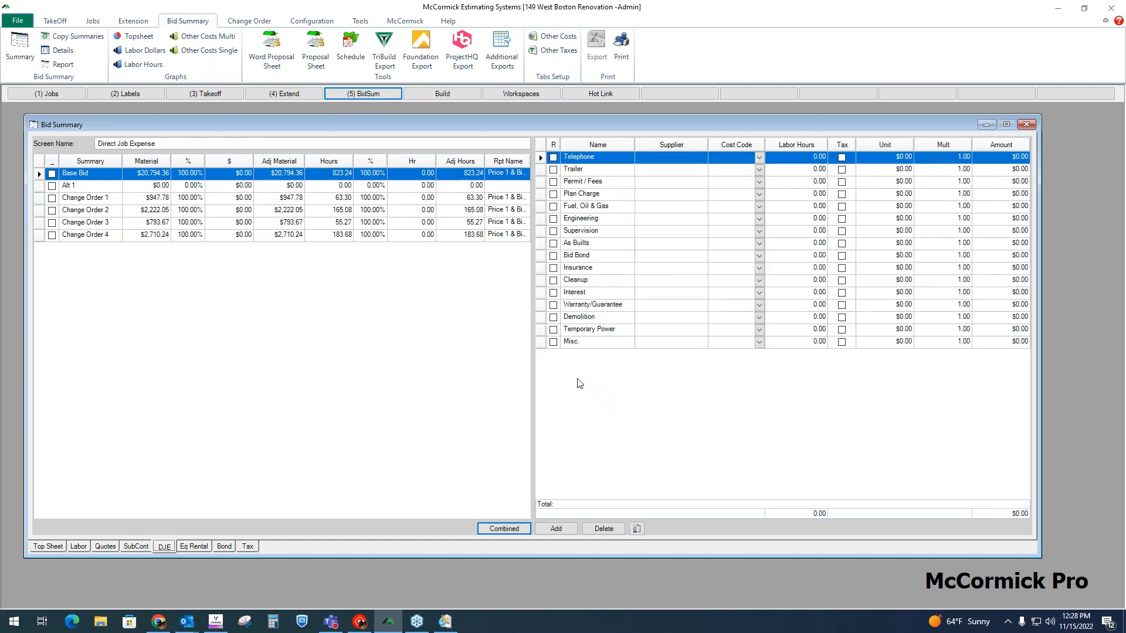
{"action": "left_click", "coordinate": [897, 185]}
{"action": "type", "text": "800"}
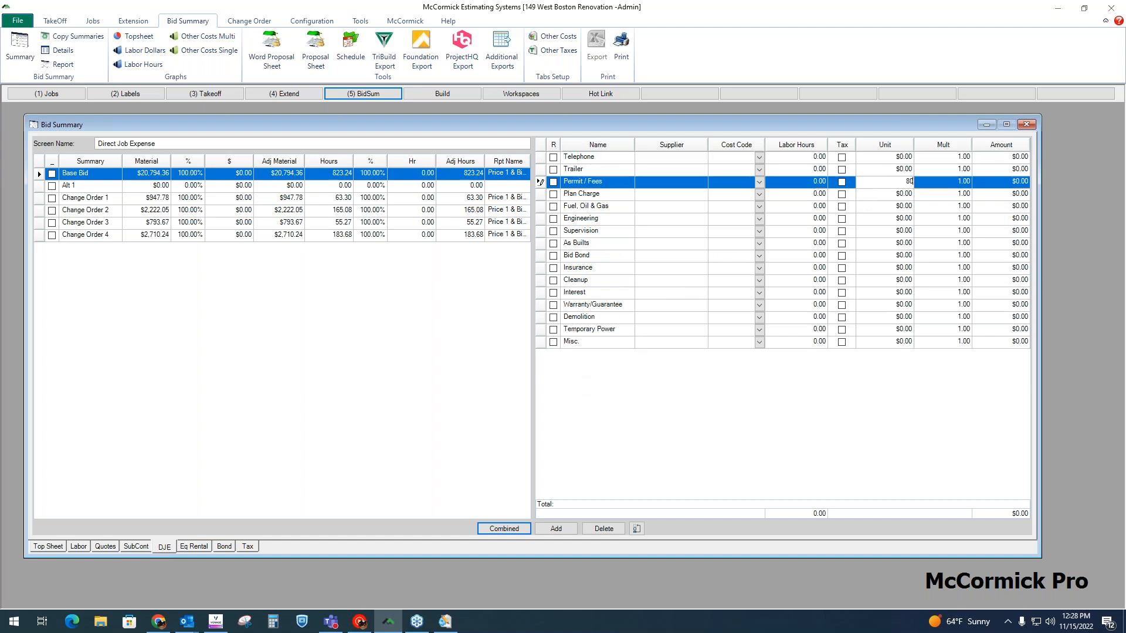
{"action": "left_click", "coordinate": [908, 207]}
{"action": "type", "text": "8"}
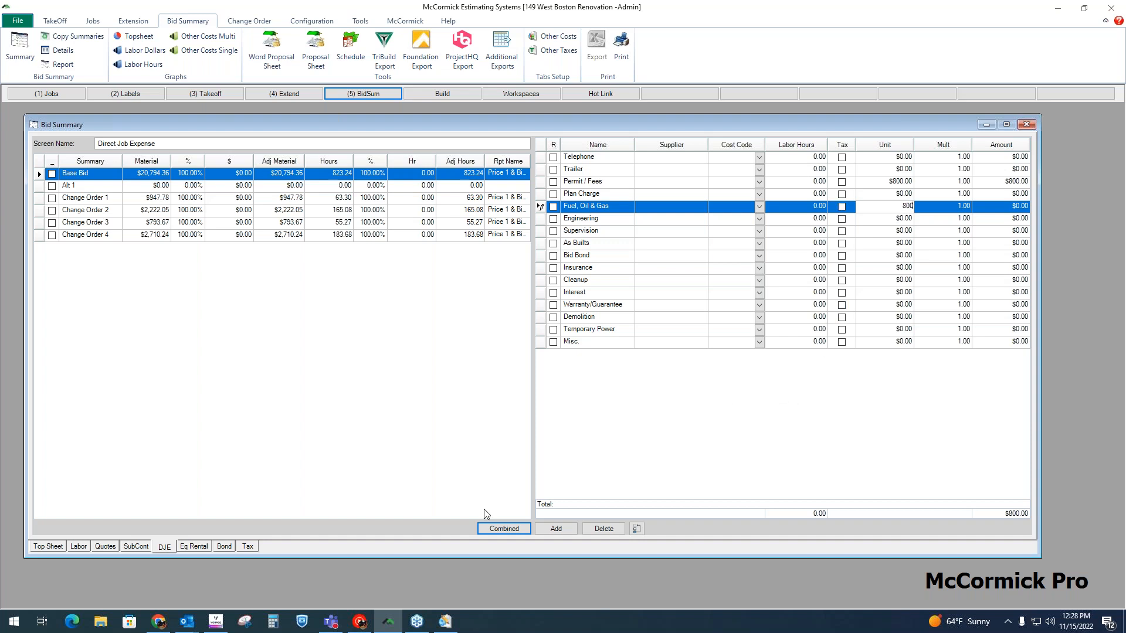
Step: Enter the Lift in the equipment rental costs with a unit price of 350 and a multiplier of 3
{"action": "left_click", "coordinate": [198, 547]}
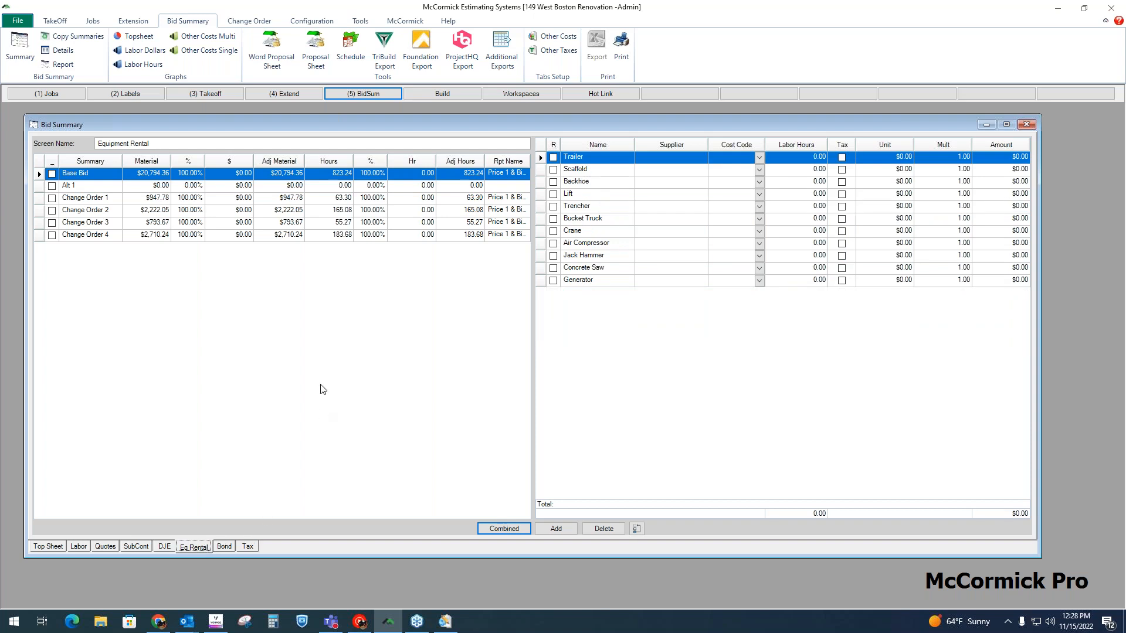
{"action": "left_click", "coordinate": [614, 192]}
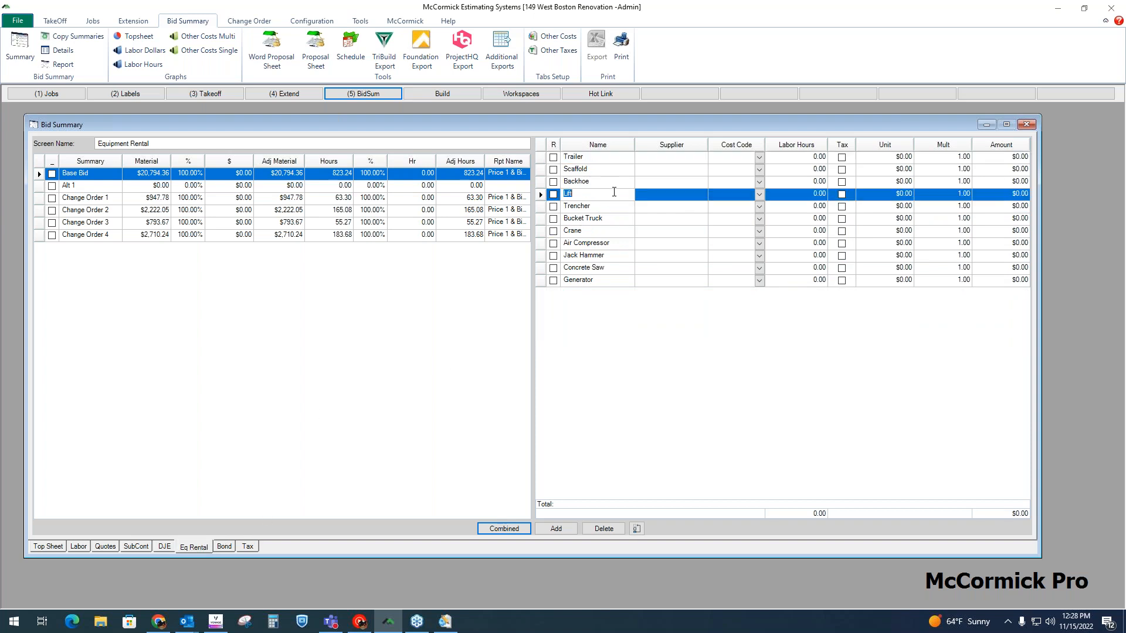
{"action": "left_click", "coordinate": [880, 196]}
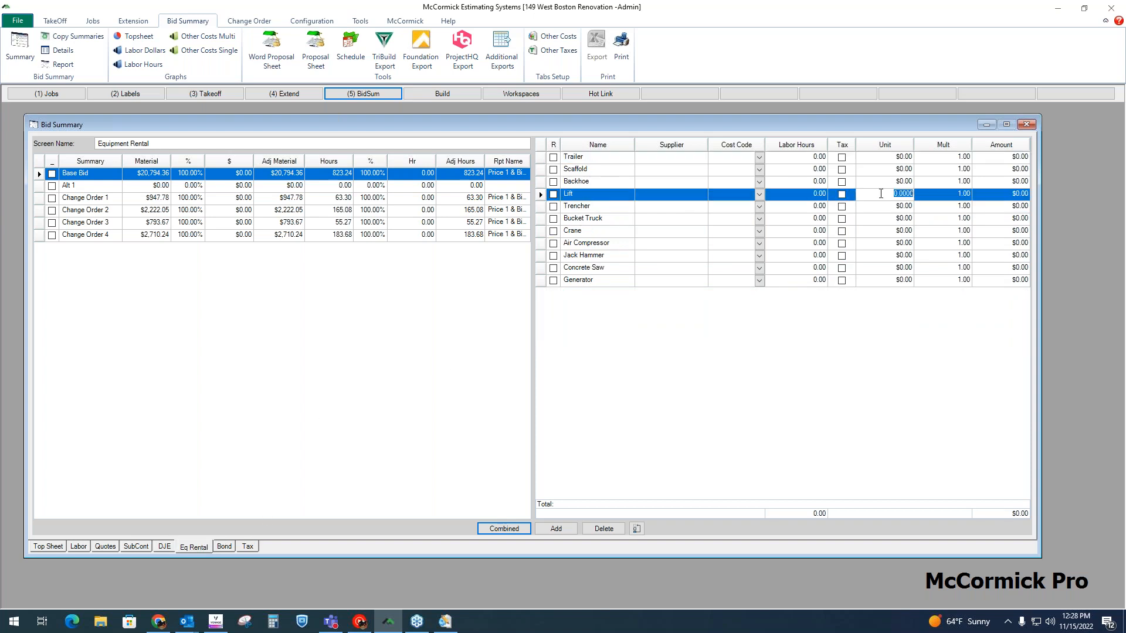
{"action": "type", "text": "350"}
{"action": "key", "text": "Tab"}
{"action": "type", "text": "3"}
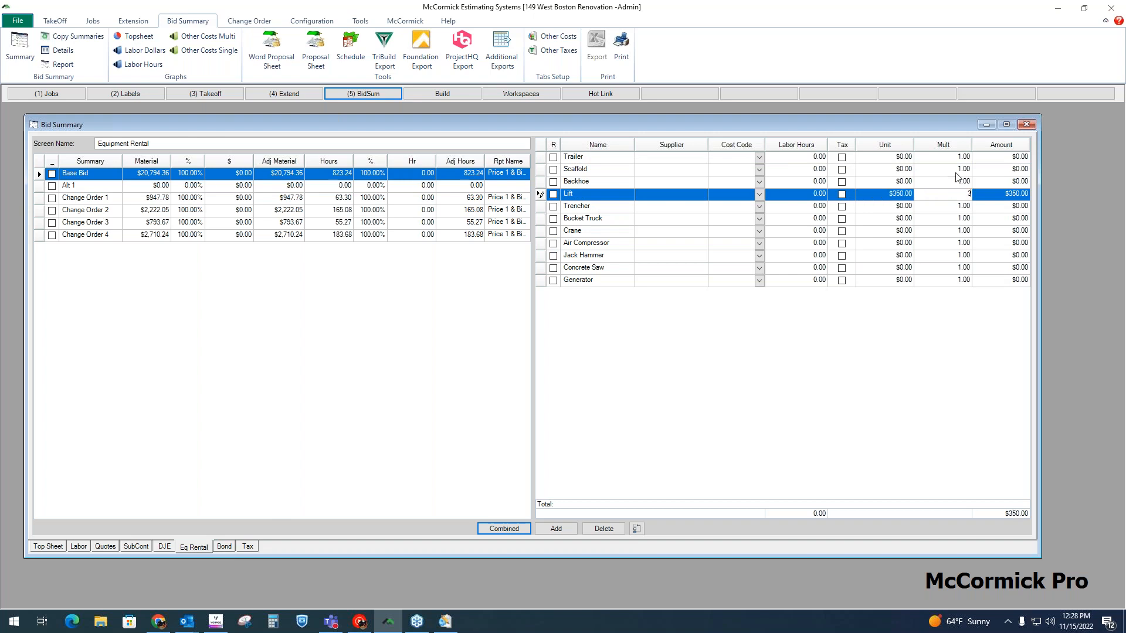
{"action": "left_click", "coordinate": [915, 205]}
{"action": "left_click", "coordinate": [902, 195]}
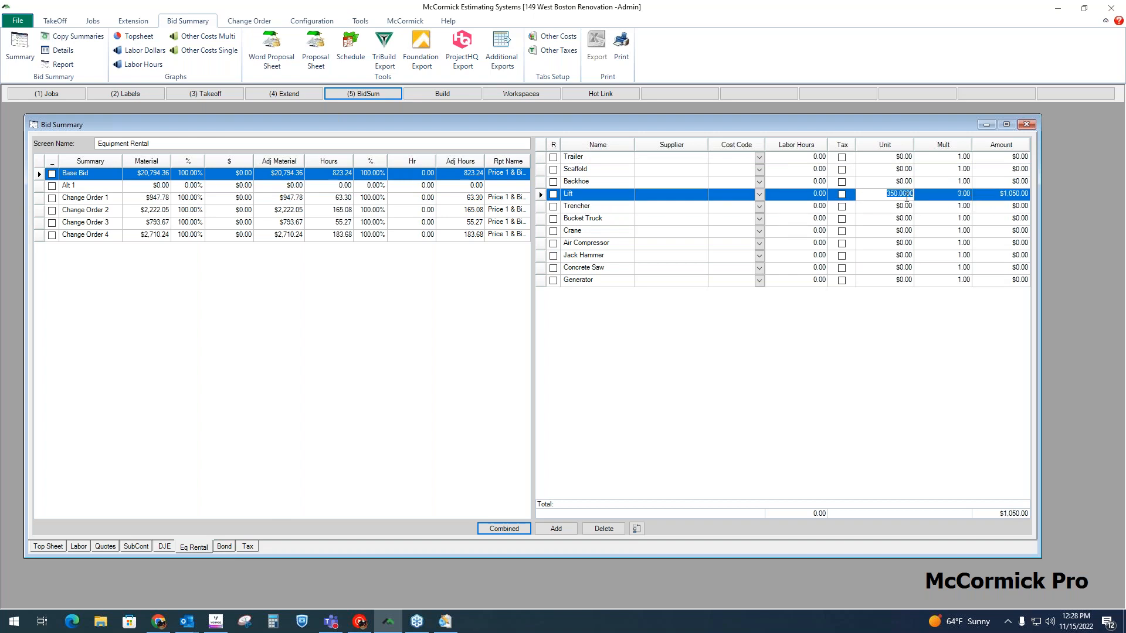
{"action": "left_click", "coordinate": [964, 198]}
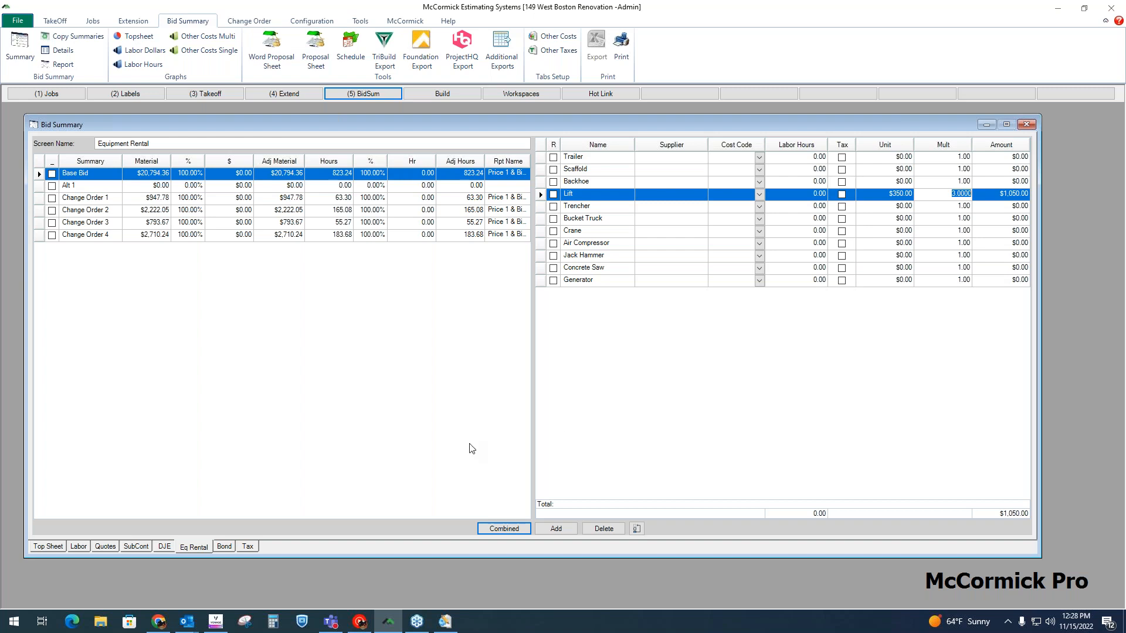
Step: Open the bid summary's bond table to examine its price ranges and bond percentages
{"action": "left_click", "coordinate": [224, 546]}
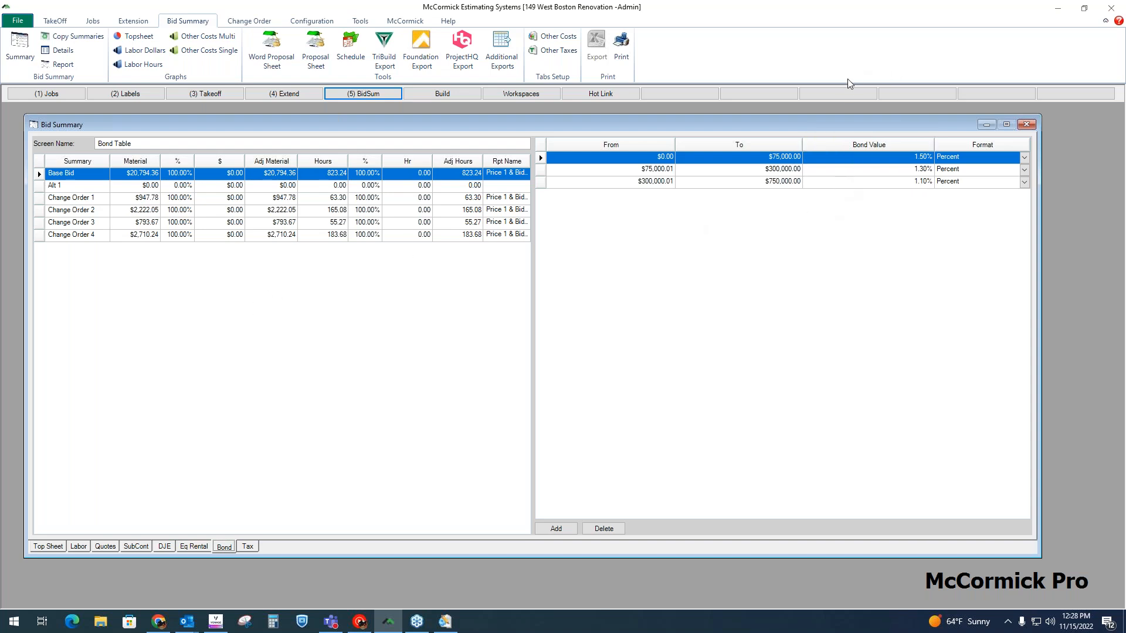
Step: Examine the Base Bid's tax rates, and the top sheet's cost amounts, raw cost, tax, overhead and profit totals
{"action": "left_click", "coordinate": [253, 549]}
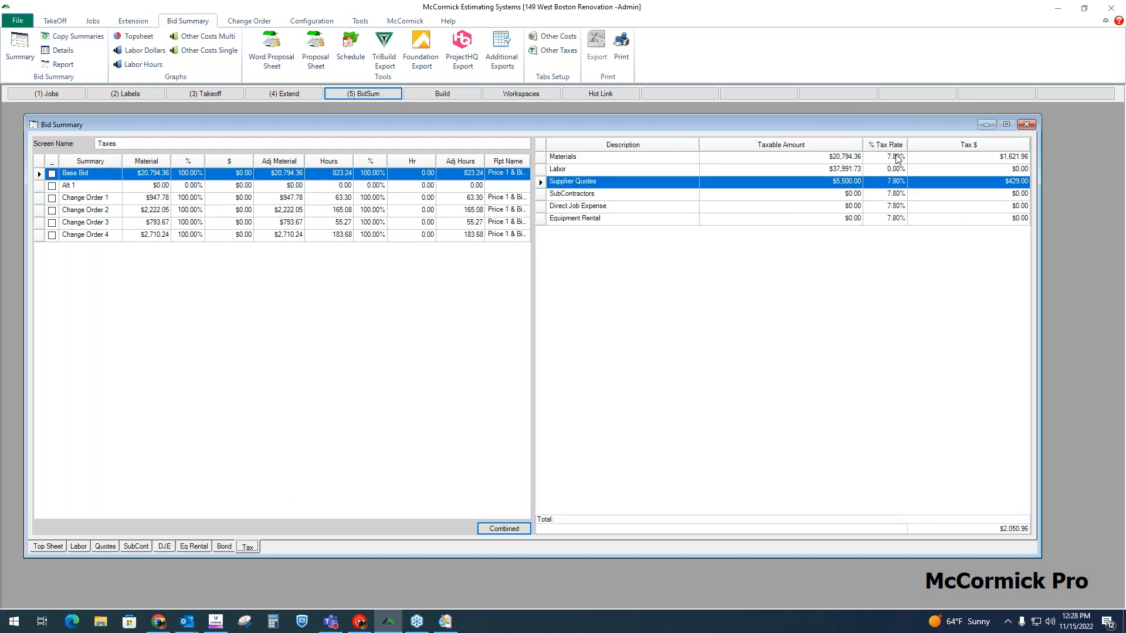
{"action": "left_click", "coordinate": [47, 546]}
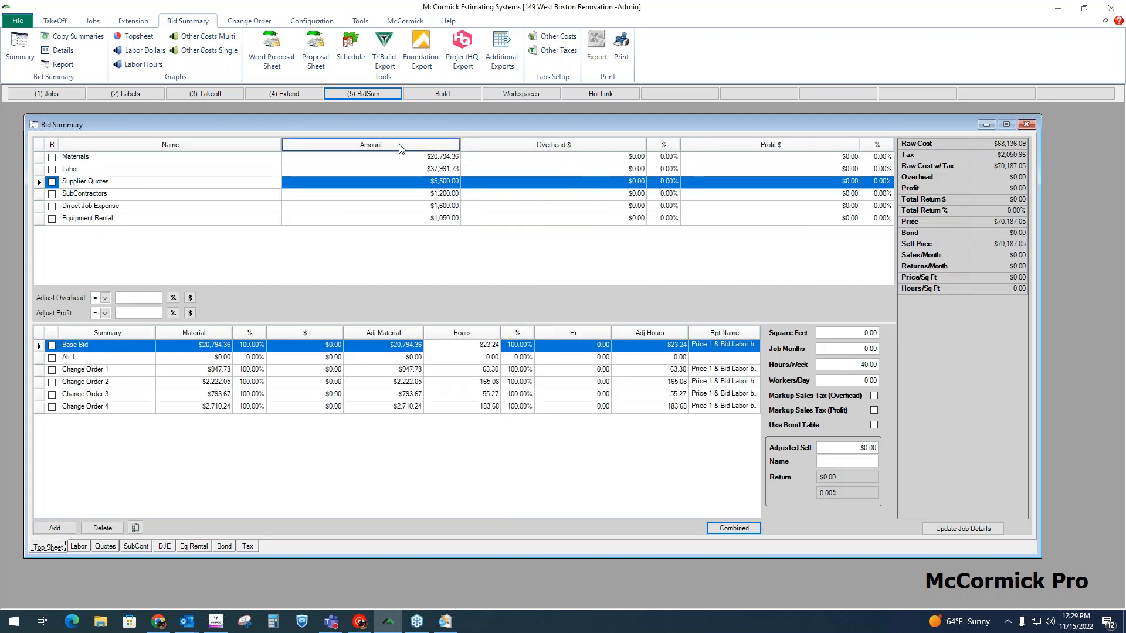
{"action": "left_click", "coordinate": [399, 146]}
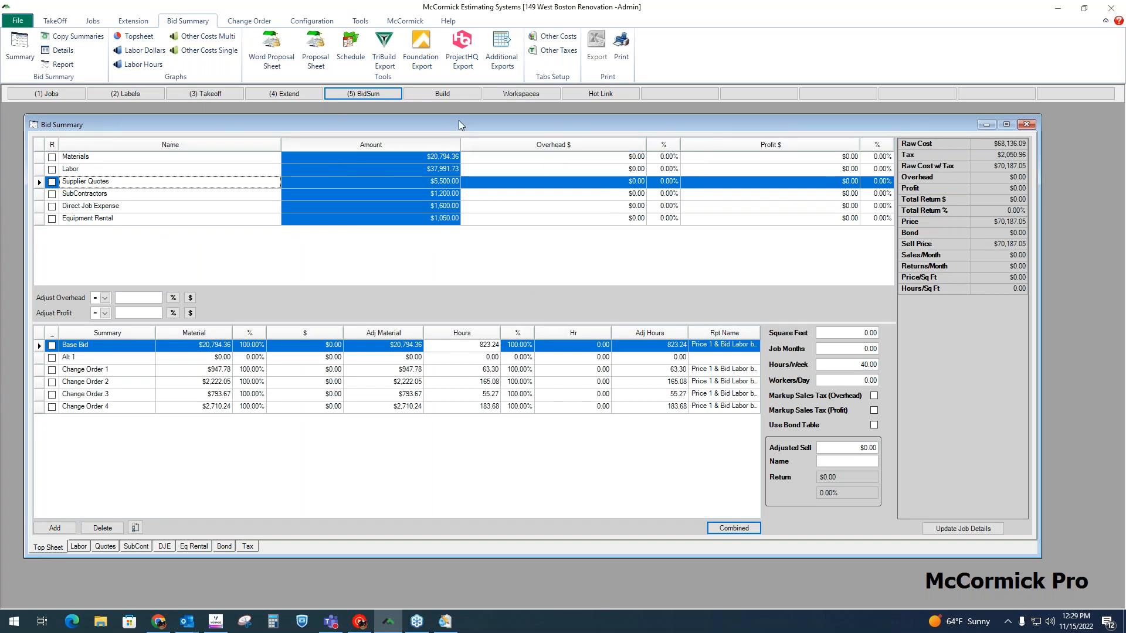
{"action": "left_click", "coordinate": [939, 144]}
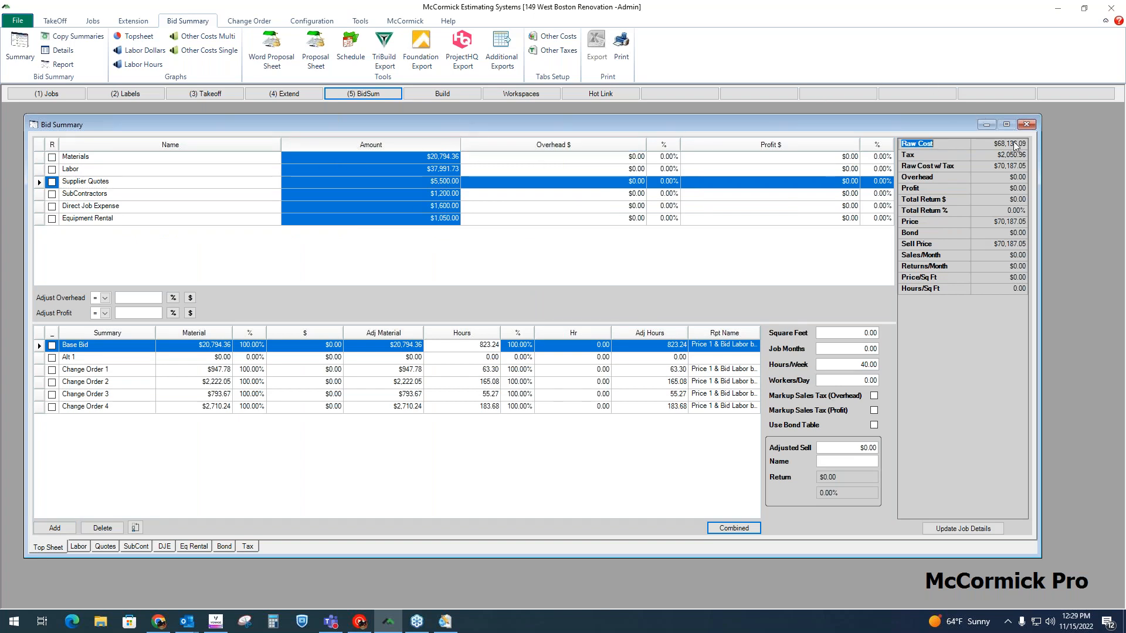
{"action": "left_click", "coordinate": [942, 156]}
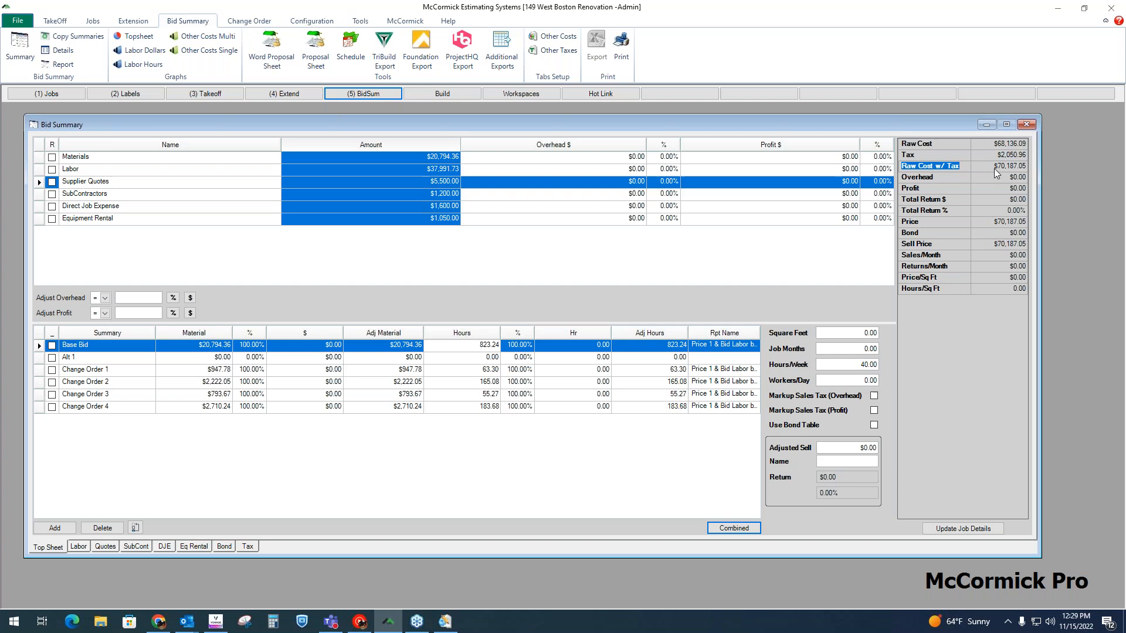
{"action": "left_click", "coordinate": [942, 178]}
{"action": "left_click", "coordinate": [943, 188]}
{"action": "left_click", "coordinate": [944, 178]}
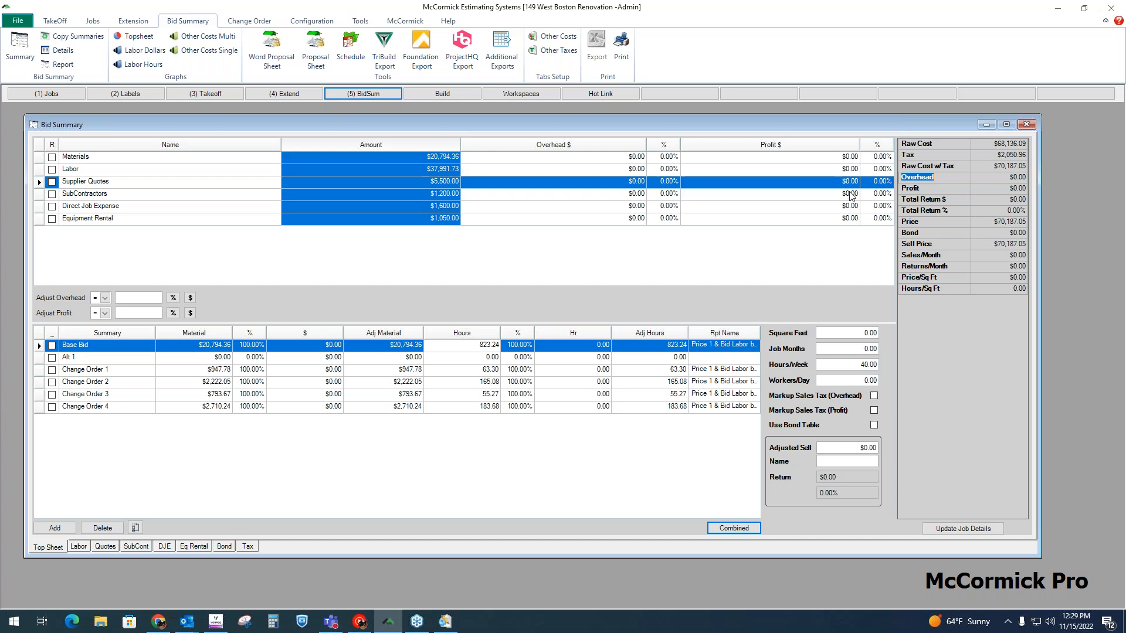
Step: Set the Materials overhead to 10% and profit to 12% on the top sheet
{"action": "left_click", "coordinate": [665, 157]}
{"action": "left_click", "coordinate": [671, 169]}
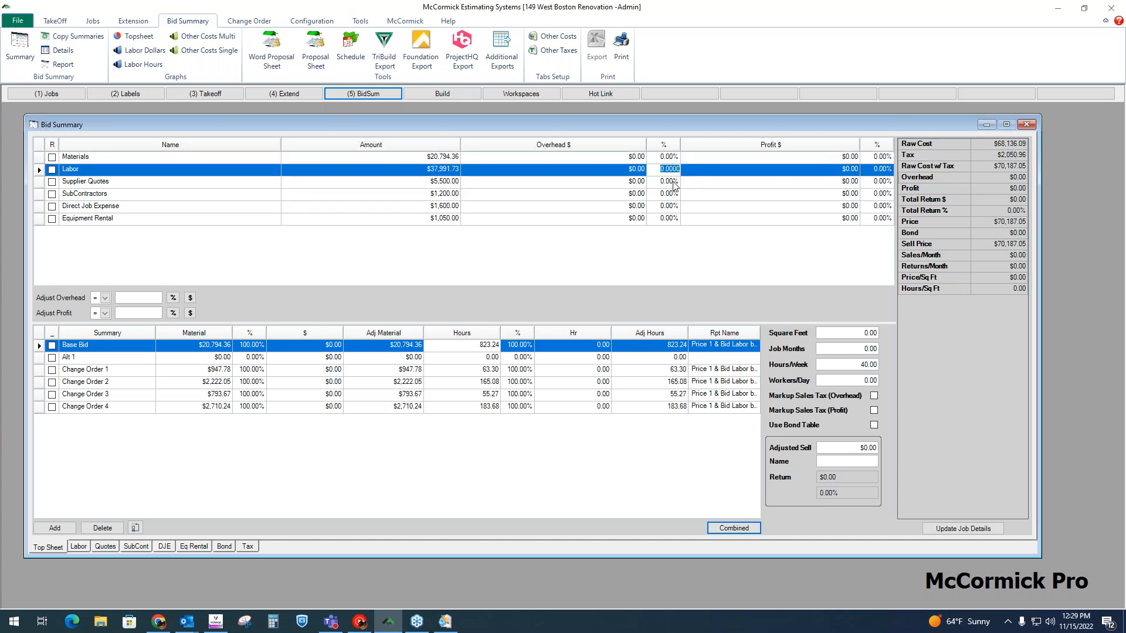
{"action": "left_click", "coordinate": [673, 184]}
{"action": "left_click", "coordinate": [672, 158]}
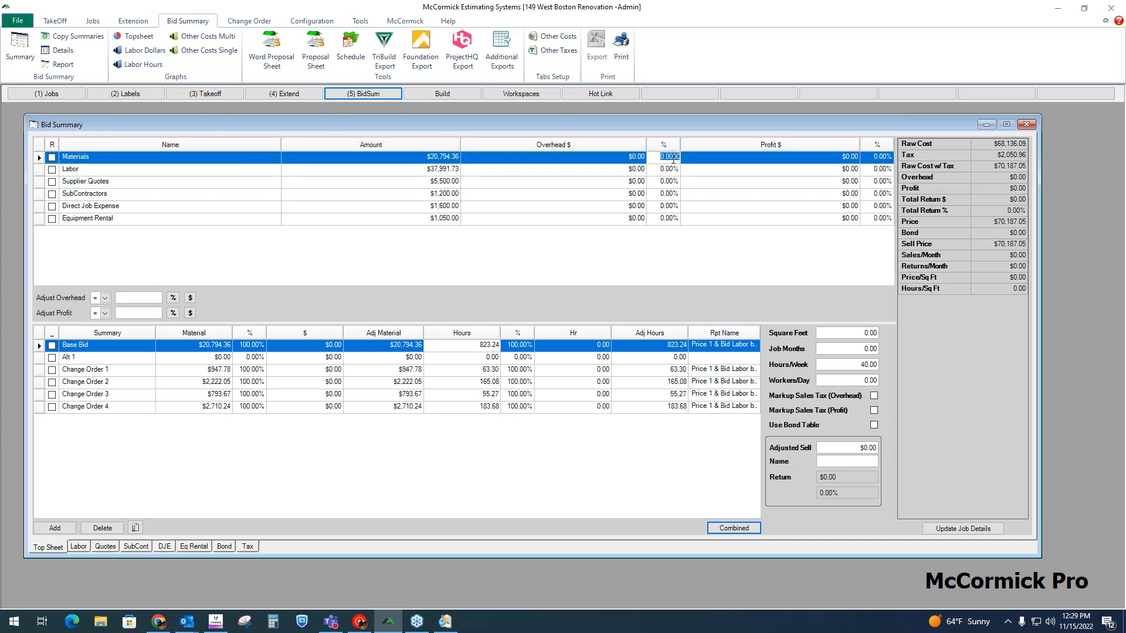
{"action": "type", "text": "10"}
{"action": "key", "text": "Return"}
{"action": "left_click", "coordinate": [876, 157]}
{"action": "type", "text": "12"}
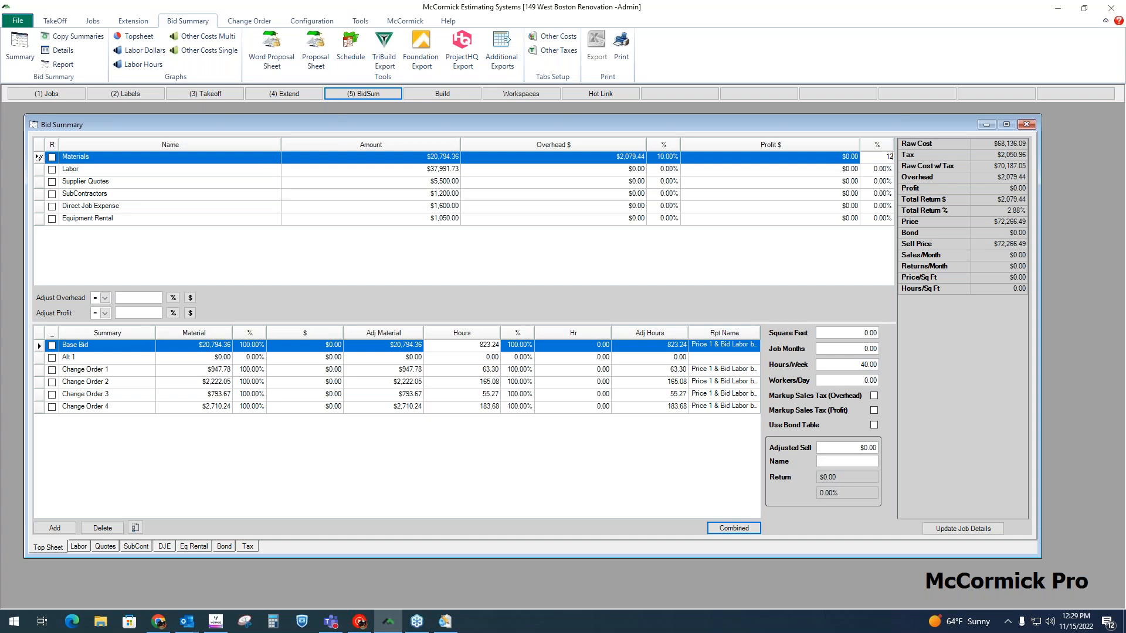
{"action": "key", "text": "Return"}
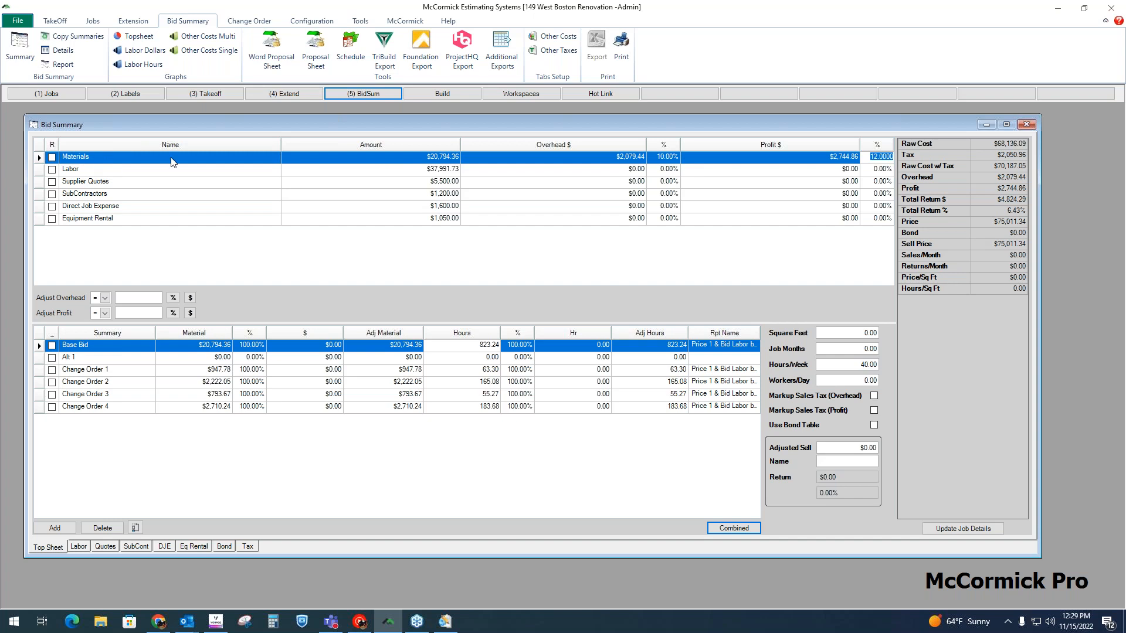
Step: Apply 10% overhead and 12% profit to all cost categories using the overhead and profit adjustments
{"action": "left_click", "coordinate": [679, 169]}
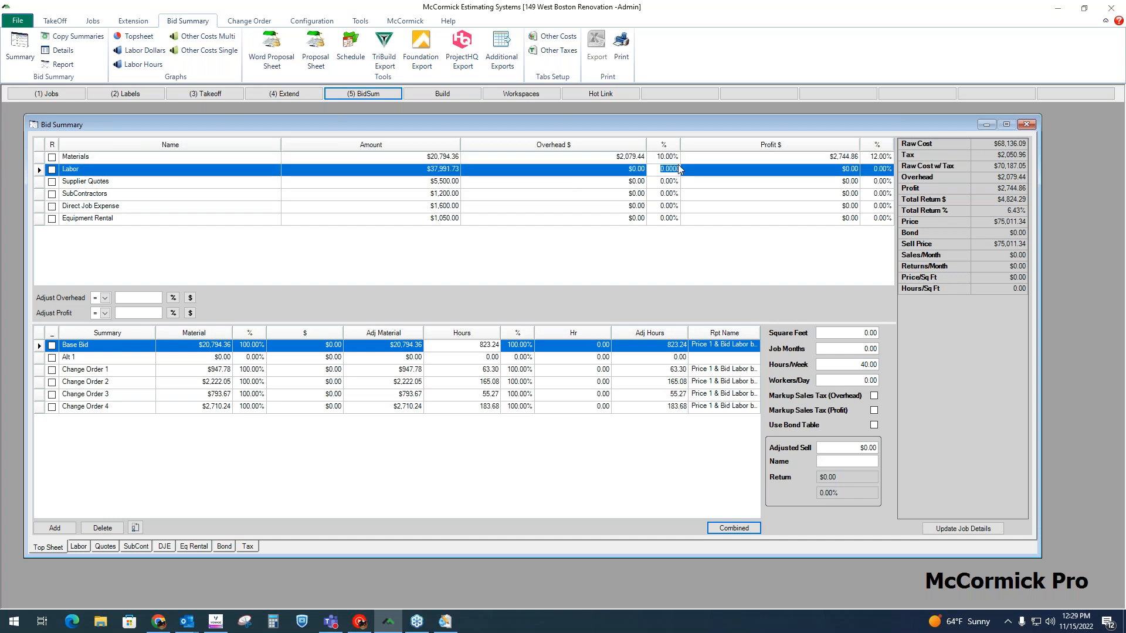
{"action": "left_click", "coordinate": [674, 184]}
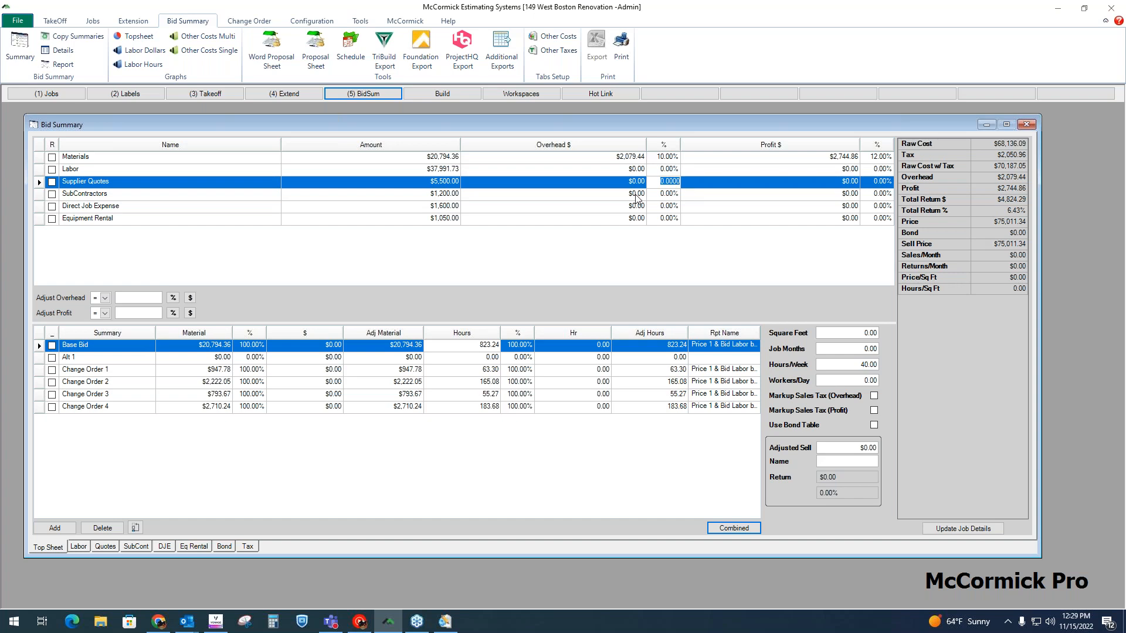
{"action": "left_click", "coordinate": [664, 148]}
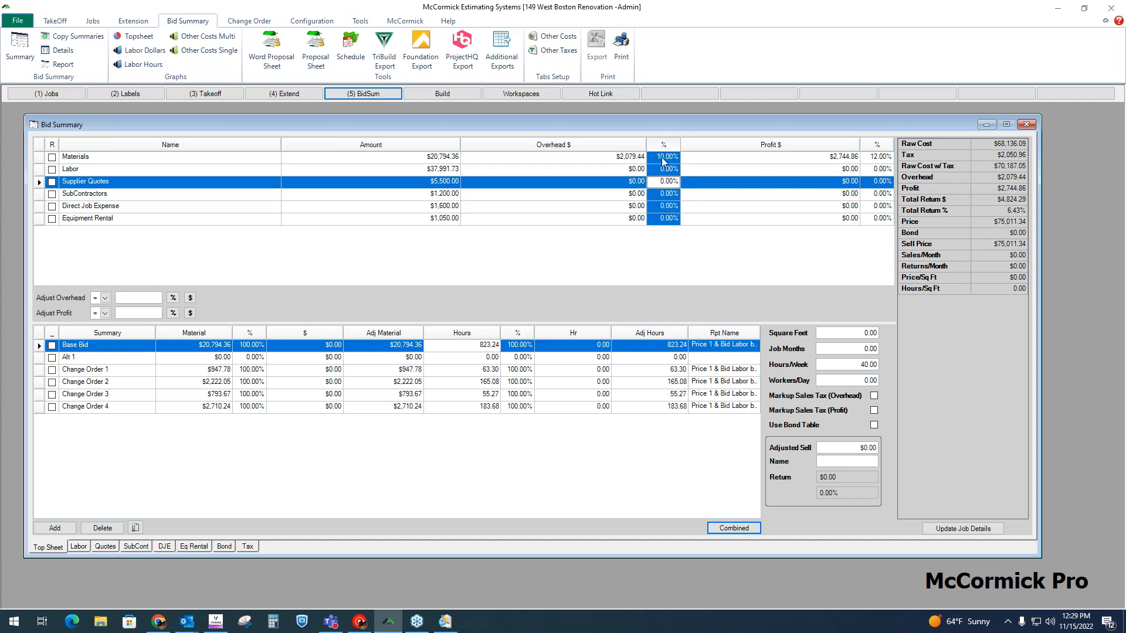
{"action": "left_click", "coordinate": [150, 303]}
{"action": "type", "text": "10"}
{"action": "left_click", "coordinate": [173, 298]}
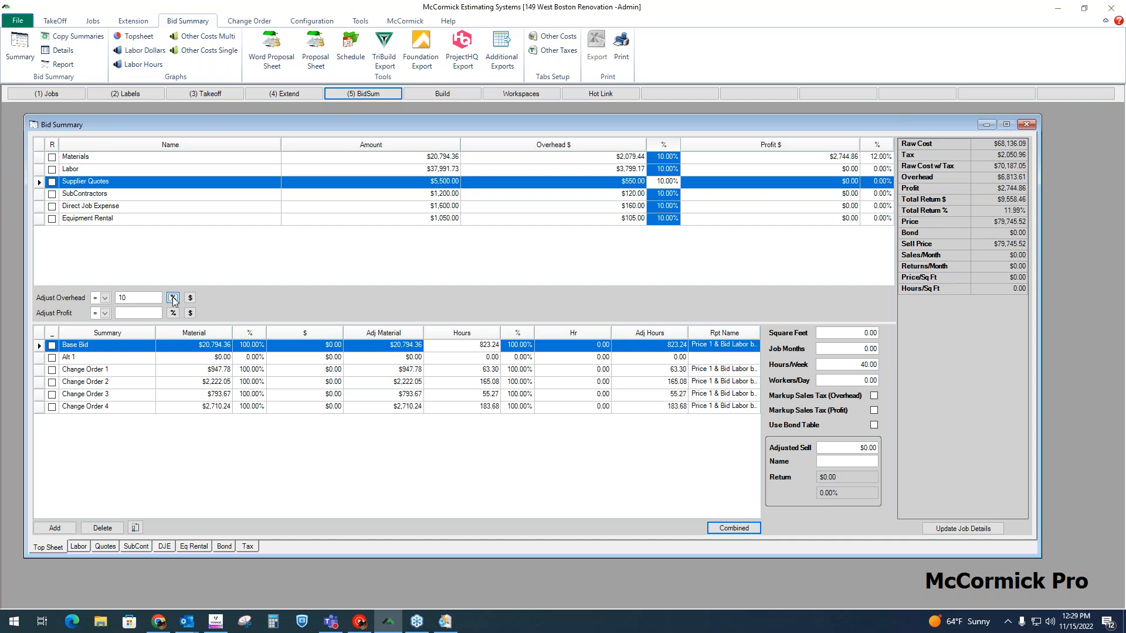
{"action": "left_click", "coordinate": [141, 313]}
{"action": "type", "text": "12"}
{"action": "left_click", "coordinate": [174, 313]}
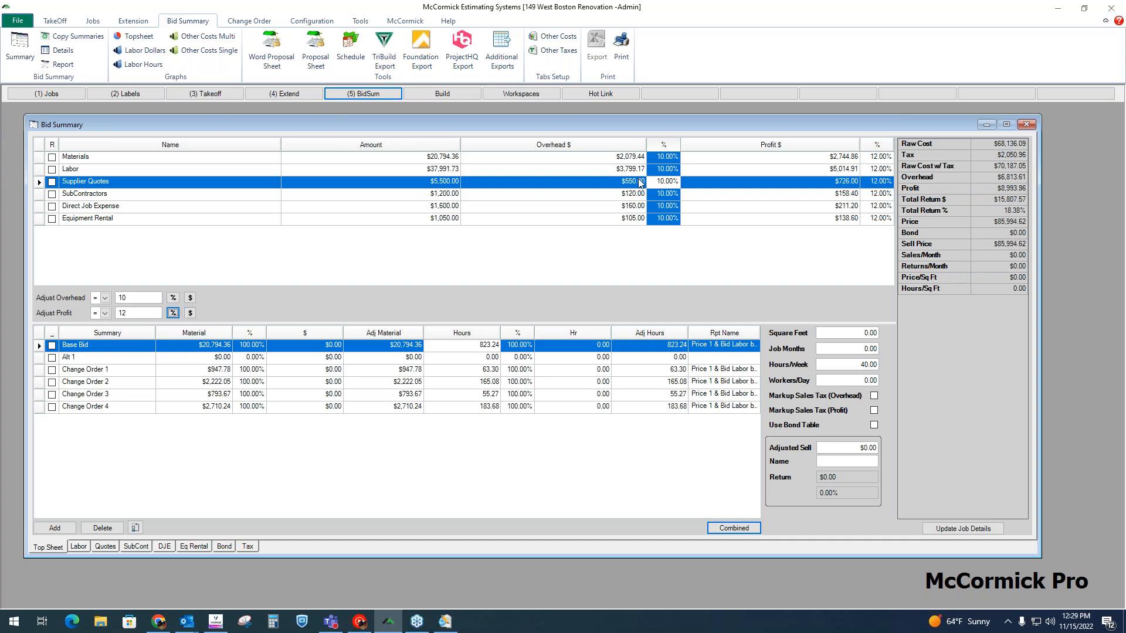
Step: Examine the overhead and profit dollars per category and the summary's return, price, bond and sell price totals
{"action": "left_click", "coordinate": [633, 150]}
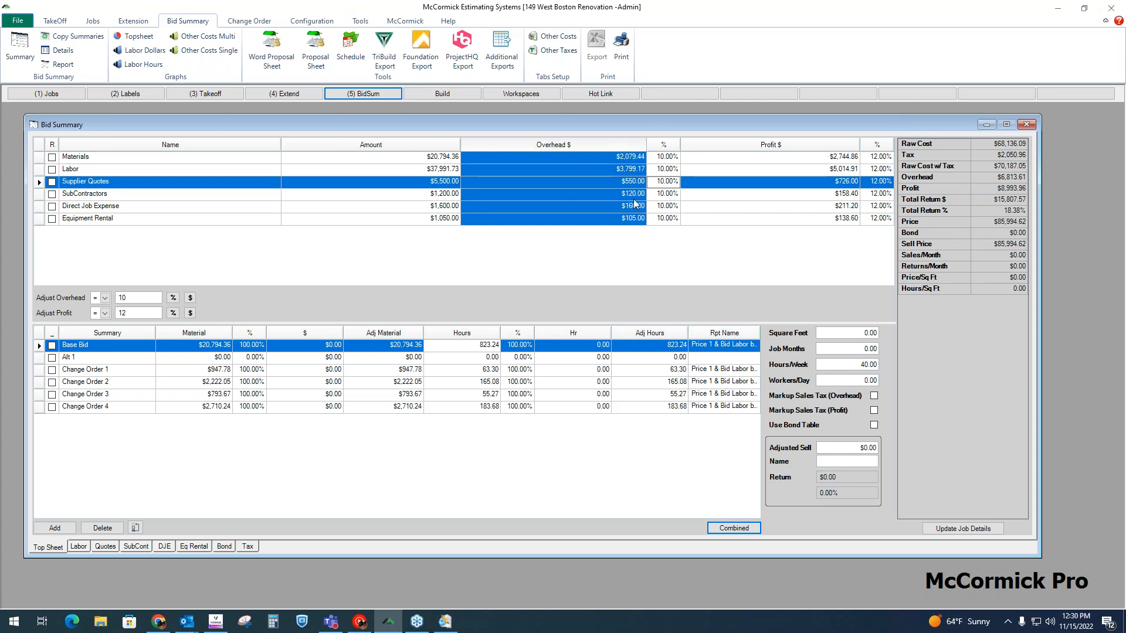
{"action": "left_click", "coordinate": [957, 176]}
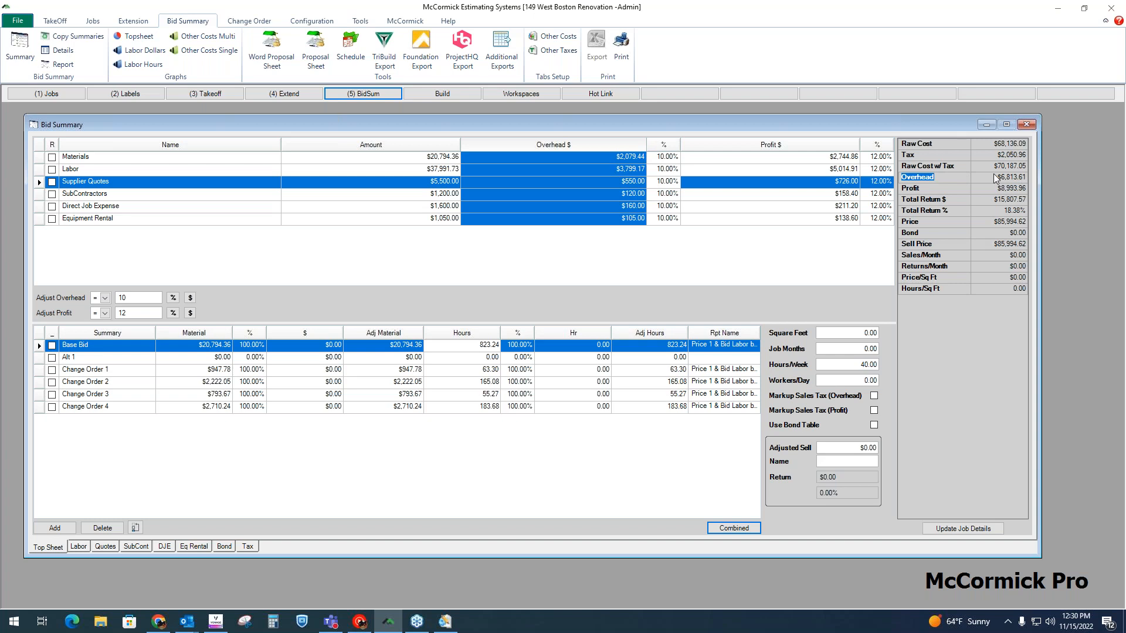
{"action": "left_click", "coordinate": [830, 156]}
{"action": "left_click", "coordinate": [955, 189]}
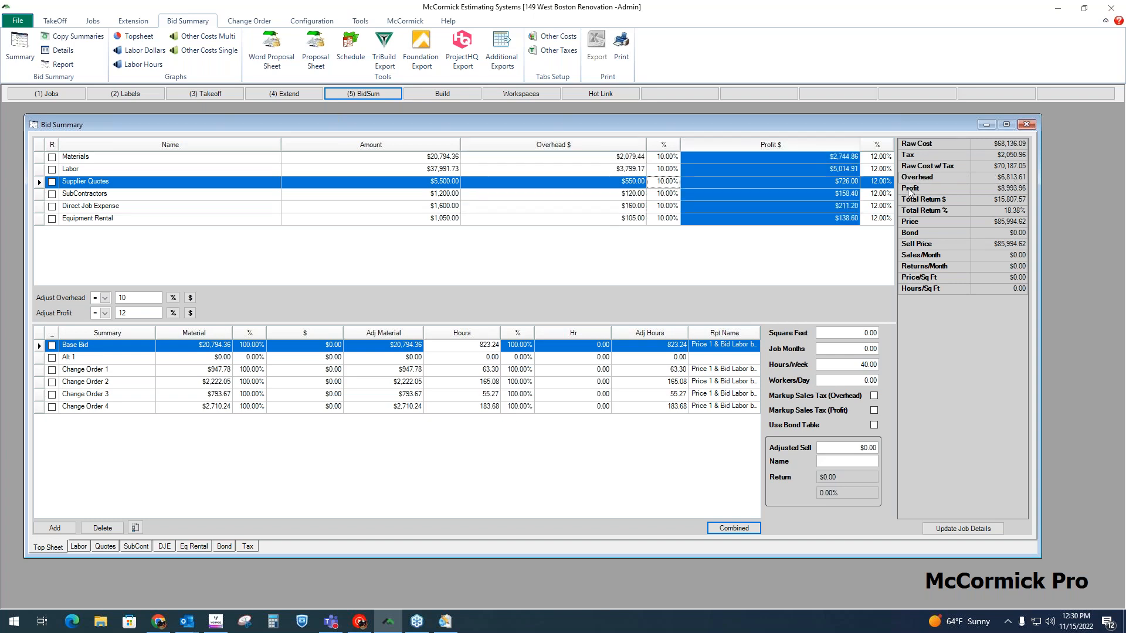
{"action": "left_click", "coordinate": [953, 199]}
{"action": "left_click", "coordinate": [940, 211]}
{"action": "left_click", "coordinate": [942, 221]}
{"action": "left_click", "coordinate": [953, 234]}
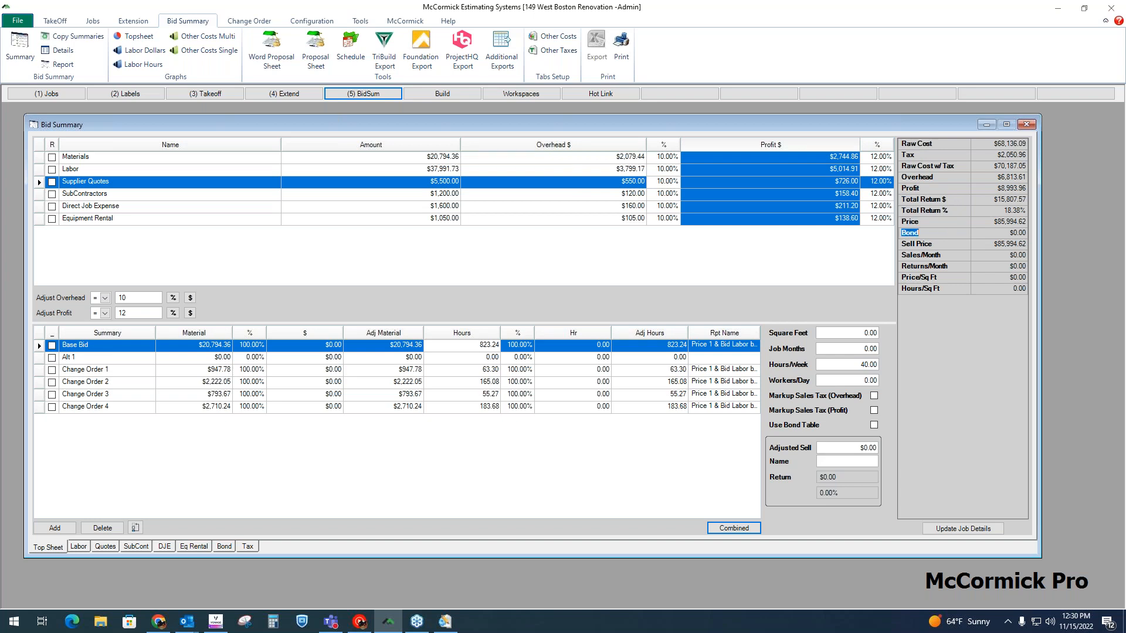
{"action": "left_click", "coordinate": [952, 245]}
Step: Enable the bond table for the Base Bid and check the bond and sell price
{"action": "left_click", "coordinate": [874, 425]}
{"action": "left_click", "coordinate": [928, 233]}
{"action": "left_click", "coordinate": [932, 245]}
Step: Launch the Word proposal sheet, create a blank document and load the Bid Proposal system template
{"action": "left_click", "coordinate": [276, 62]}
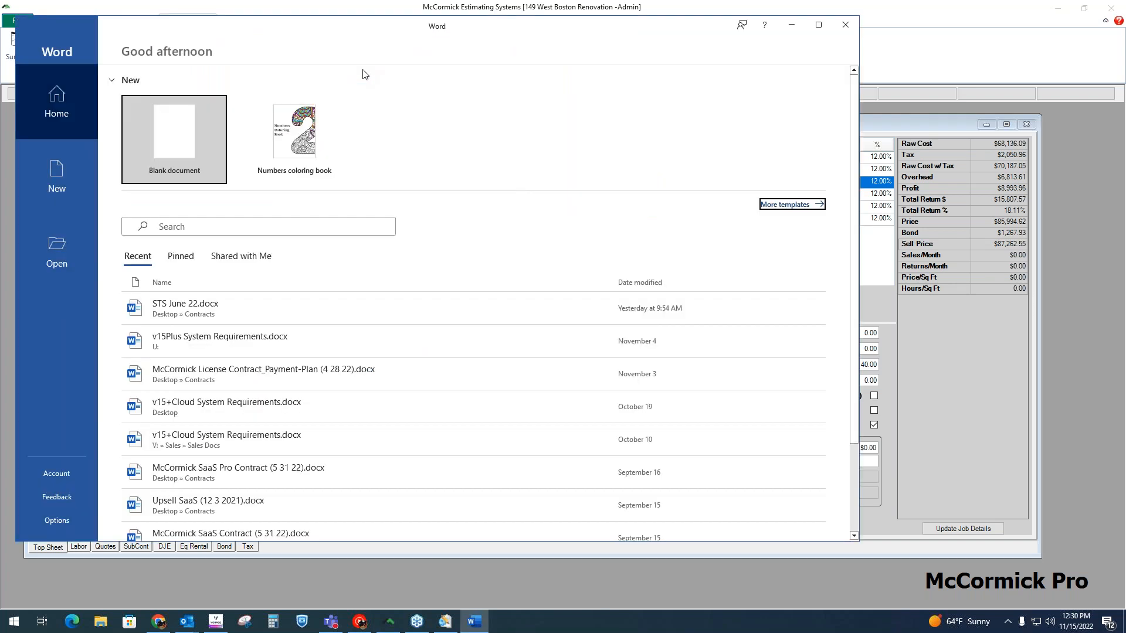
{"action": "left_click", "coordinate": [190, 131]}
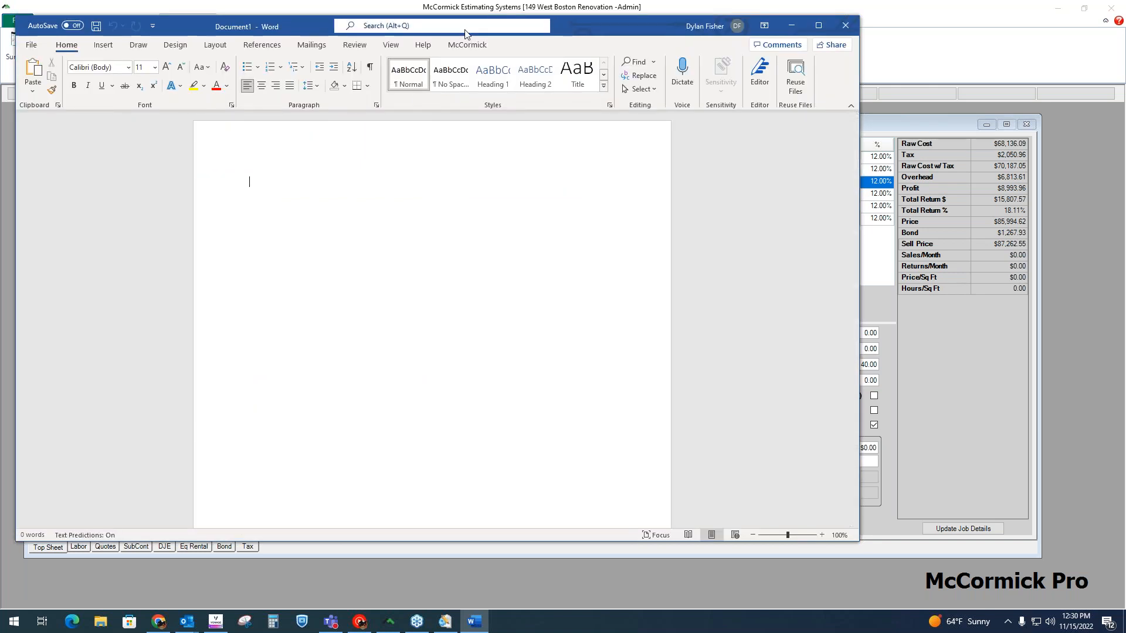
{"action": "left_click", "coordinate": [32, 61]}
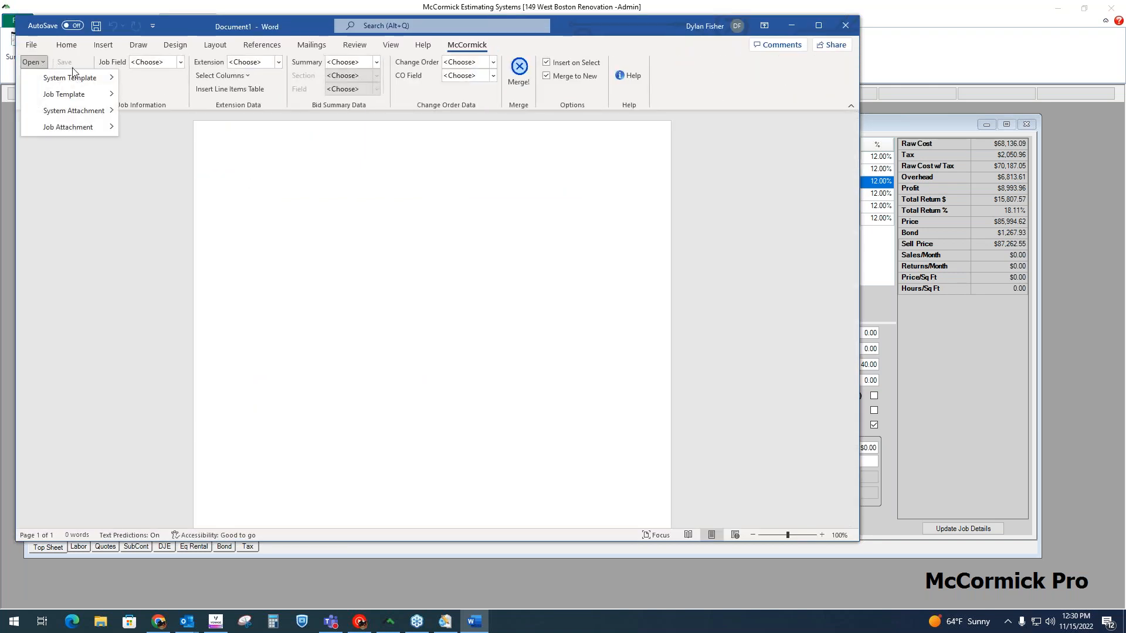
{"action": "mouse_move", "coordinate": [88, 78]}
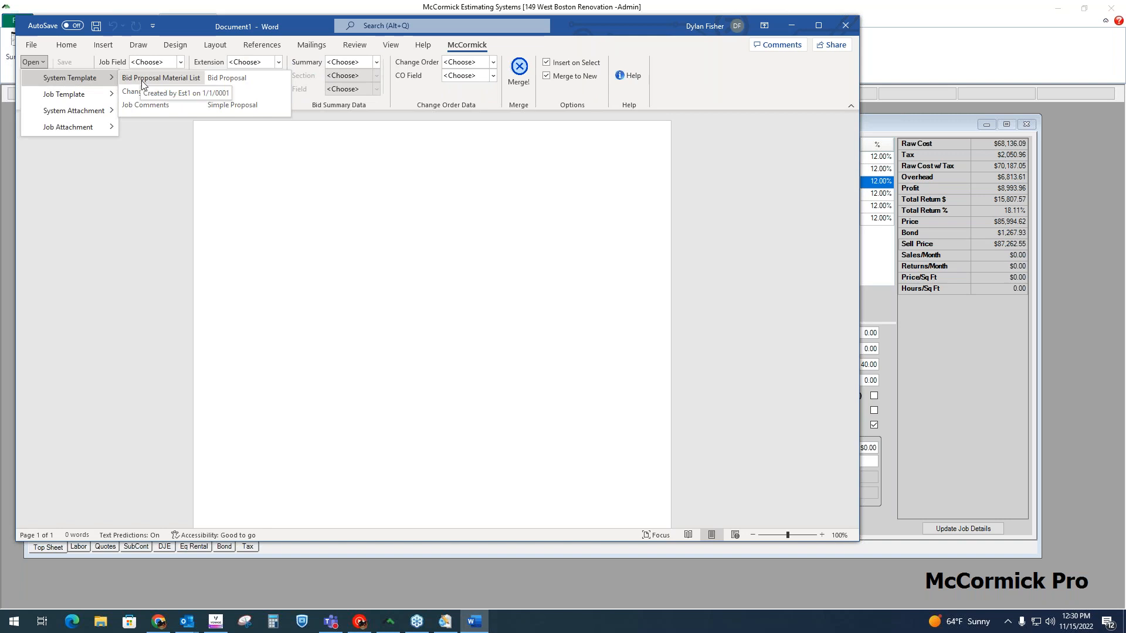
{"action": "left_click", "coordinate": [239, 78]}
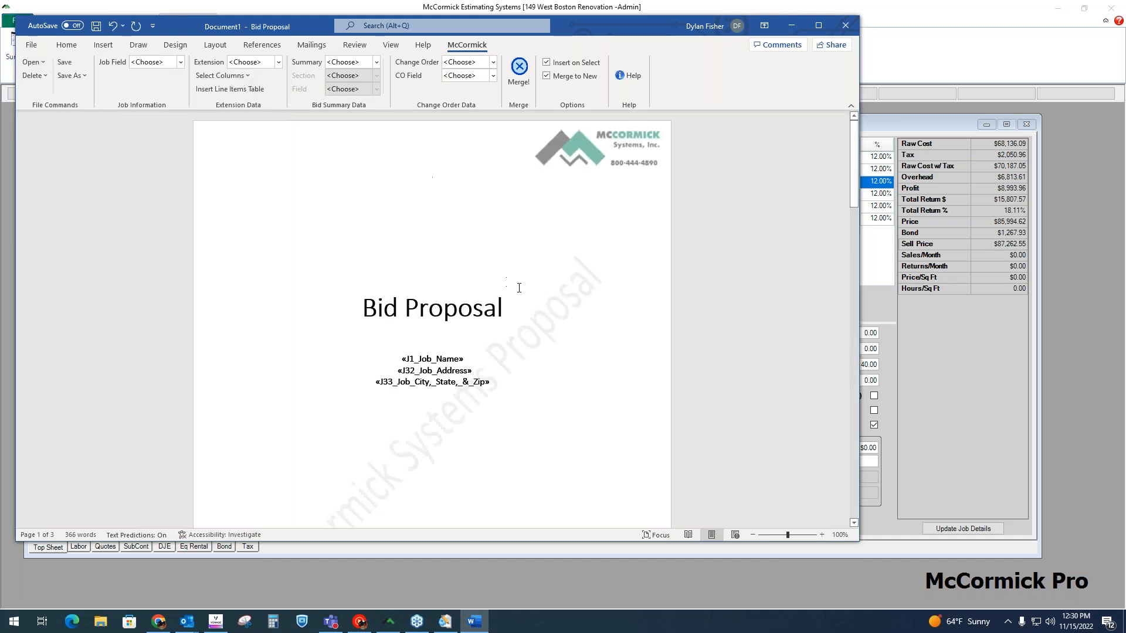
Step: Merge the Bid Proposal template with job data, assigning Base Bid as bid summary 1
{"action": "scroll", "coordinate": [562, 235], "scroll_direction": "down", "scroll_amount": 5}
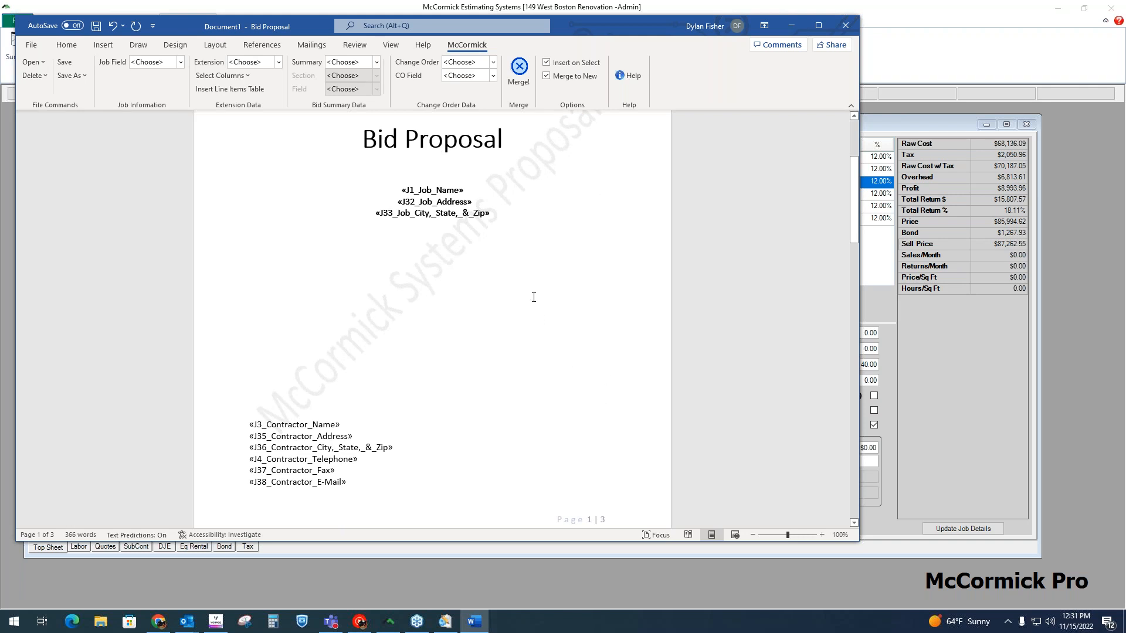
{"action": "scroll", "coordinate": [525, 290], "scroll_direction": "down", "scroll_amount": 2}
{"action": "scroll", "coordinate": [530, 288], "scroll_direction": "down", "scroll_amount": 7}
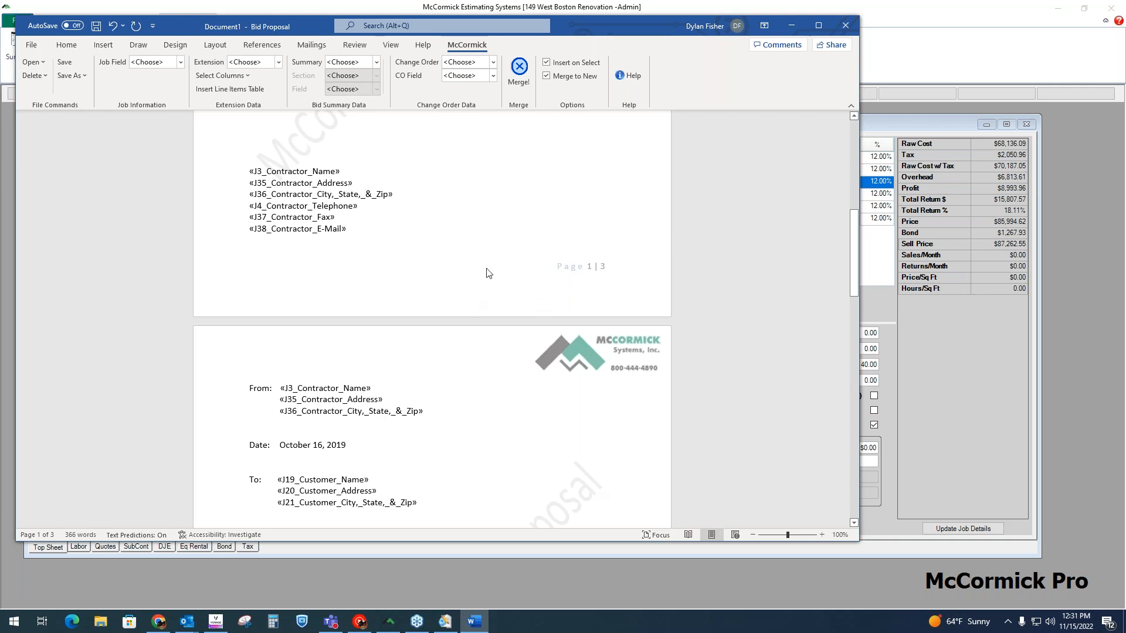
{"action": "scroll", "coordinate": [408, 255], "scroll_direction": "up", "scroll_amount": 1}
{"action": "scroll", "coordinate": [502, 226], "scroll_direction": "up", "scroll_amount": 13}
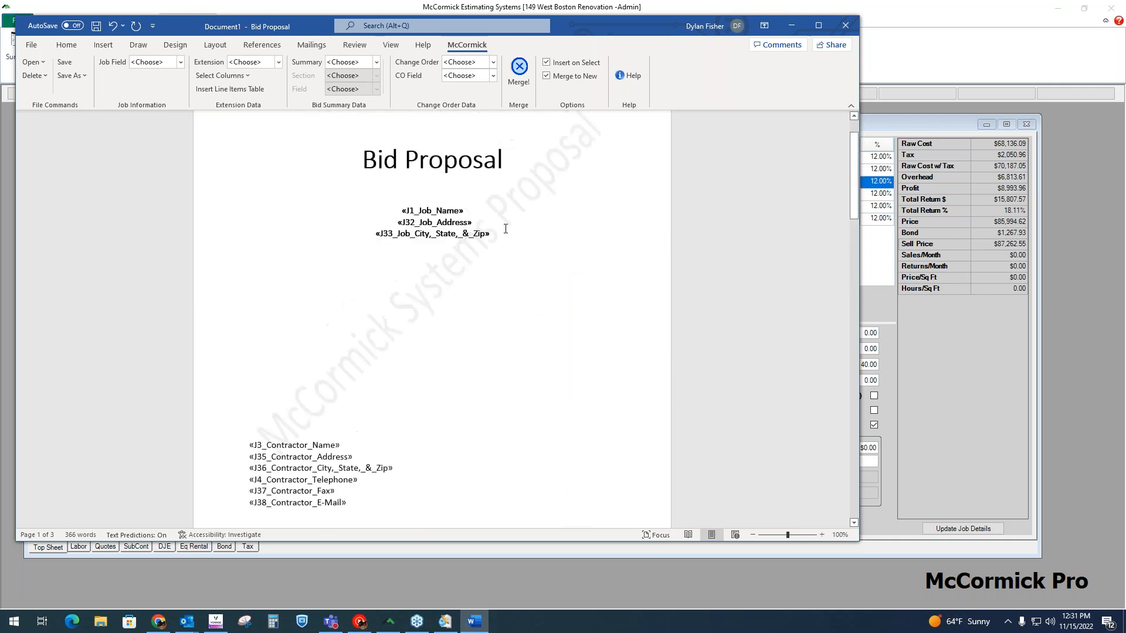
{"action": "left_click", "coordinate": [519, 73]}
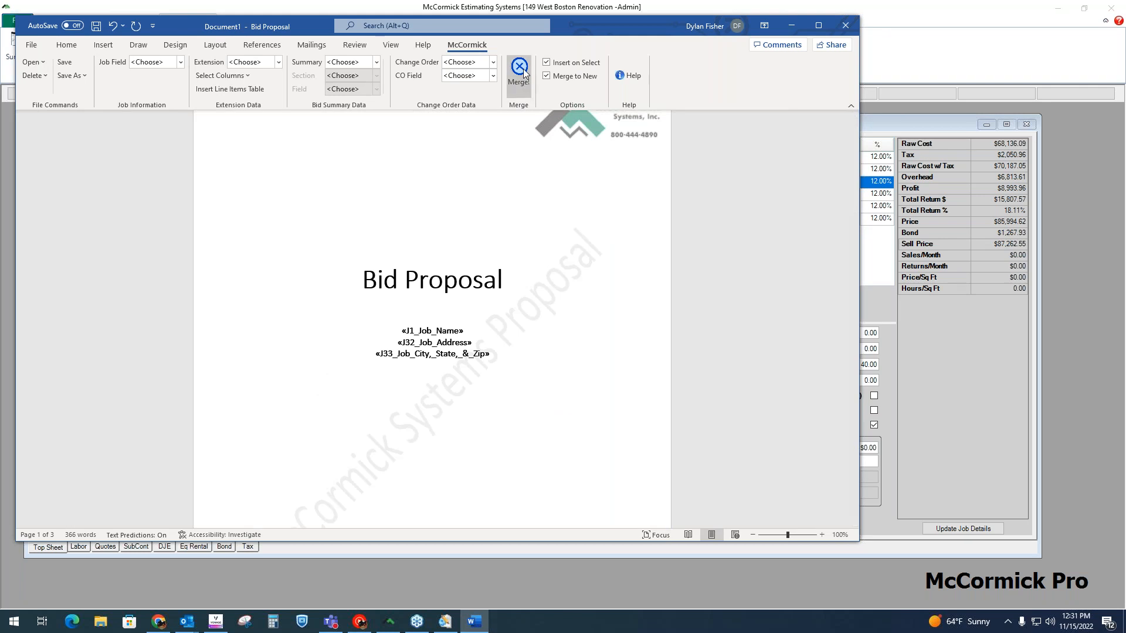
{"action": "left_click", "coordinate": [582, 261]}
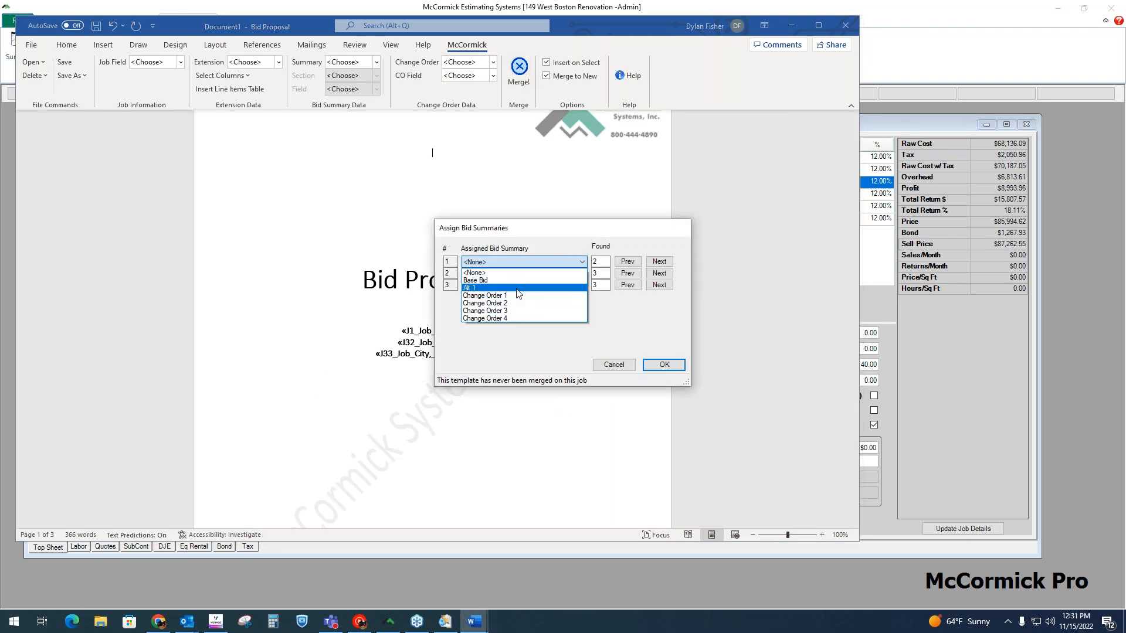
{"action": "left_click", "coordinate": [484, 283]}
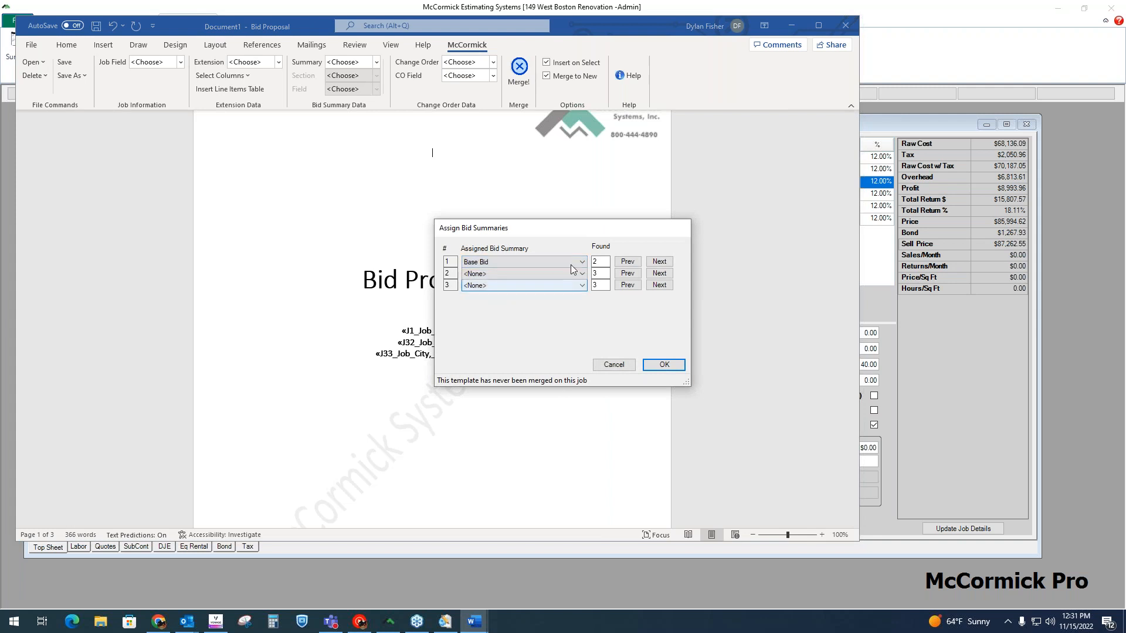
{"action": "left_click", "coordinate": [663, 364]}
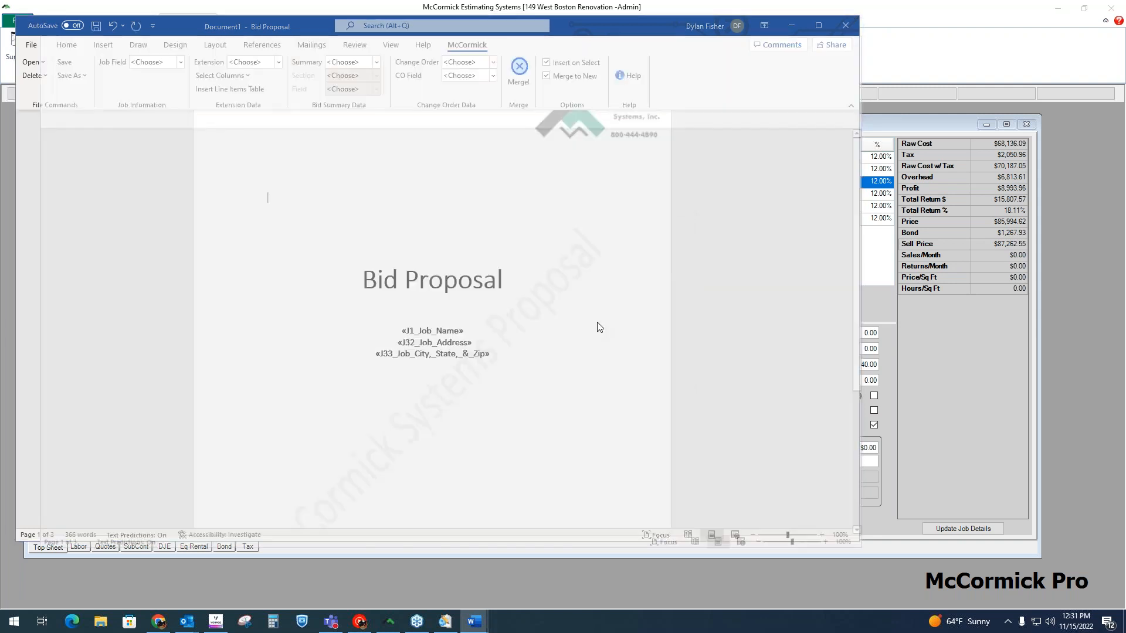
Step: Review the merged proposal's contractor and customer details, Base Bid price statement, payment terms and acceptance section
{"action": "scroll", "coordinate": [608, 252], "scroll_direction": "down", "scroll_amount": 15}
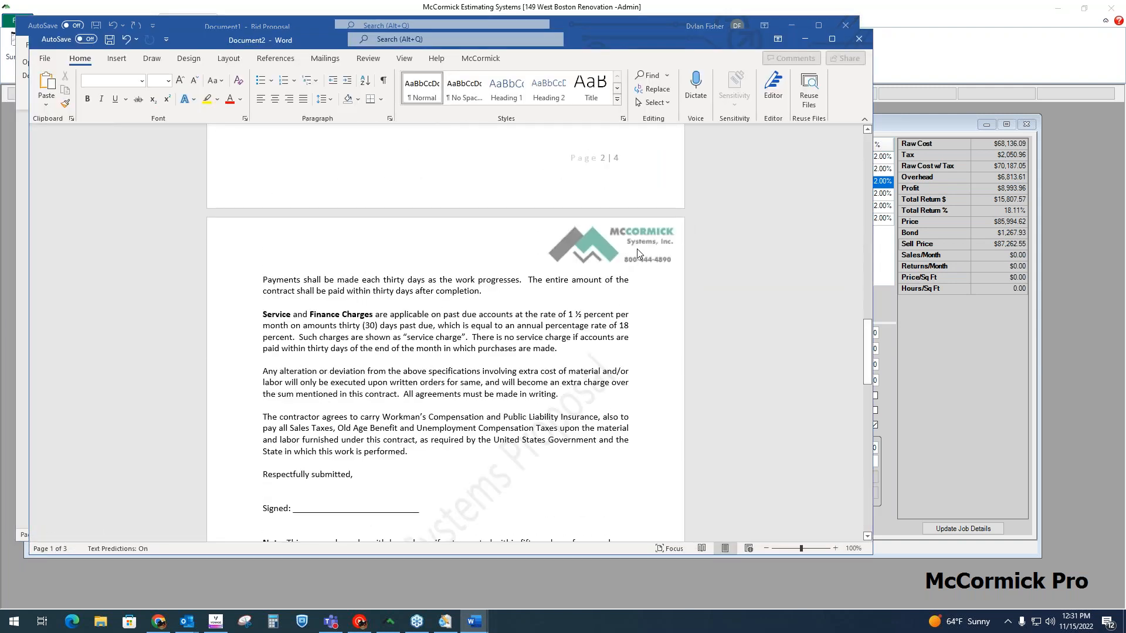
{"action": "scroll", "coordinate": [633, 250], "scroll_direction": "up", "scroll_amount": 17}
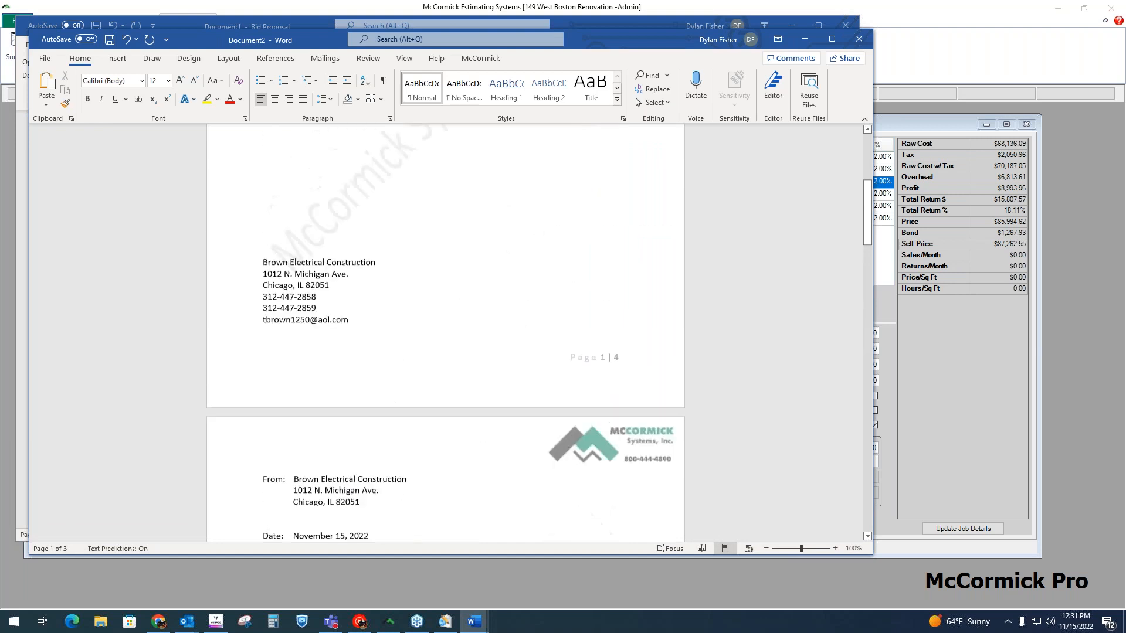
{"action": "scroll", "coordinate": [633, 249], "scroll_direction": "down", "scroll_amount": 3}
{"action": "scroll", "coordinate": [633, 249], "scroll_direction": "down", "scroll_amount": 3}
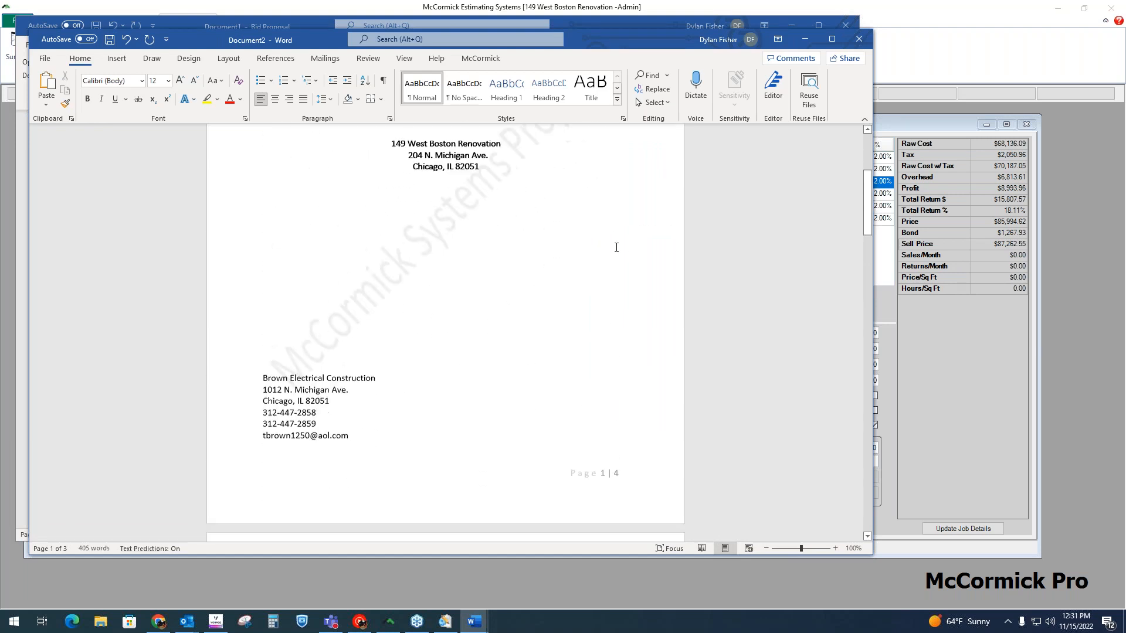
{"action": "scroll", "coordinate": [616, 248], "scroll_direction": "down", "scroll_amount": 6}
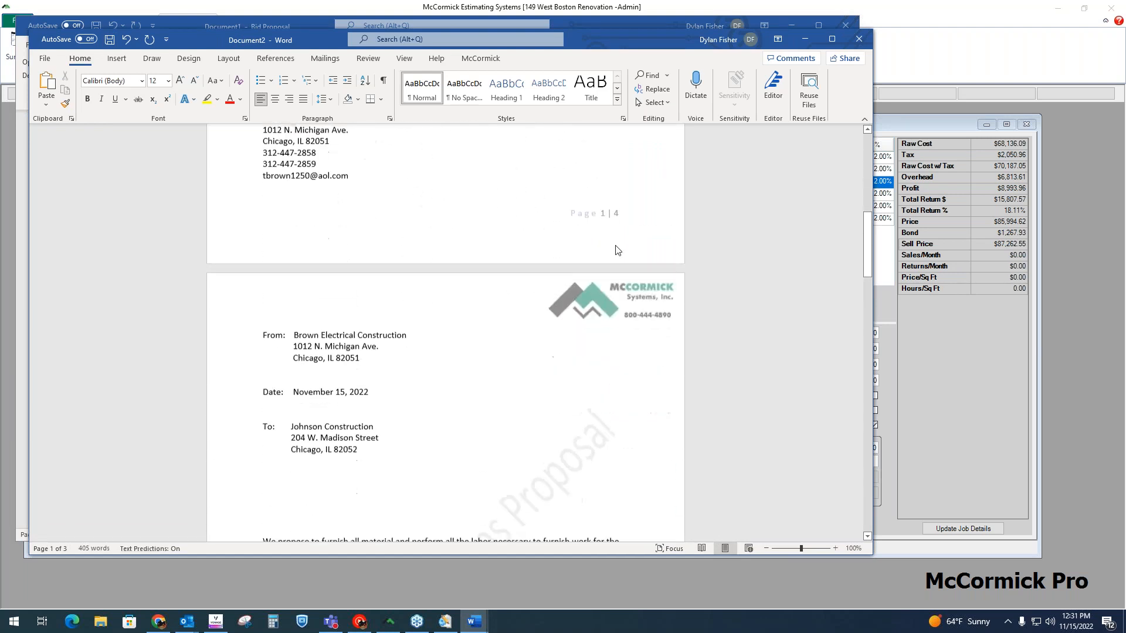
{"action": "scroll", "coordinate": [616, 248], "scroll_direction": "down", "scroll_amount": 4}
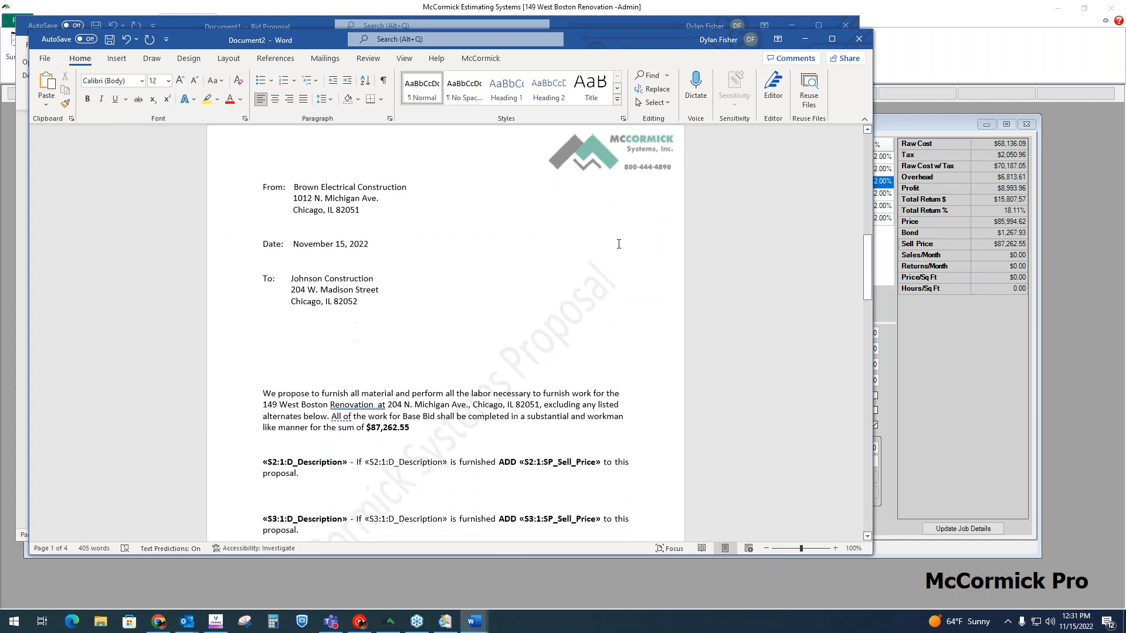
{"action": "left_click_drag", "start_coordinate": [428, 315], "coordinate": [263, 292]}
{"action": "scroll", "coordinate": [705, 198], "scroll_direction": "down", "scroll_amount": 12}
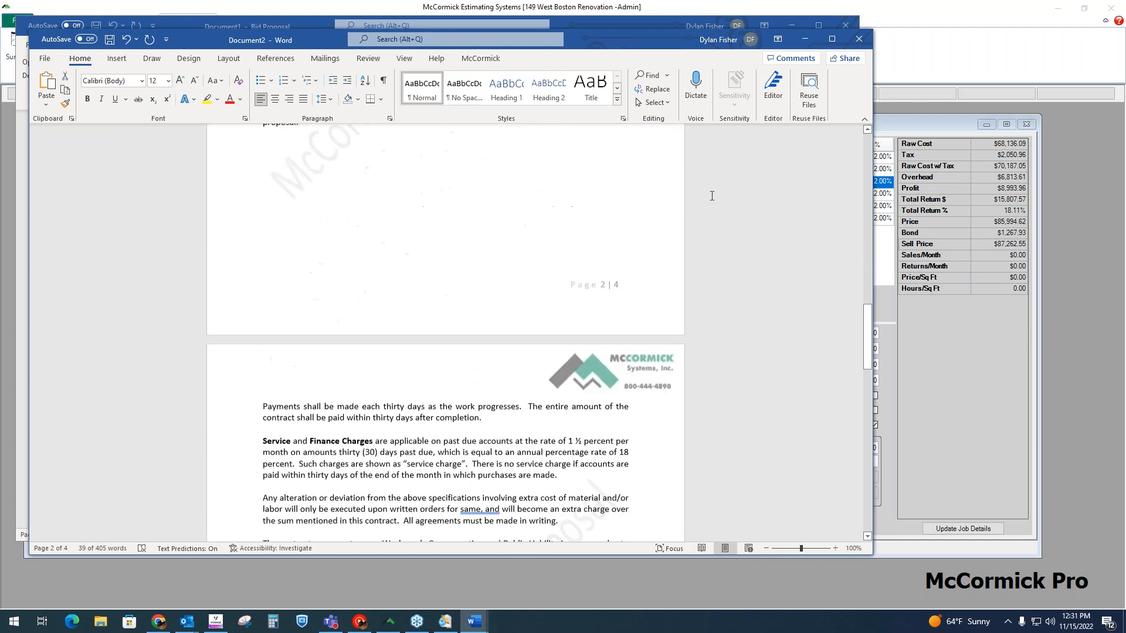
{"action": "scroll", "coordinate": [712, 196], "scroll_direction": "down", "scroll_amount": 3}
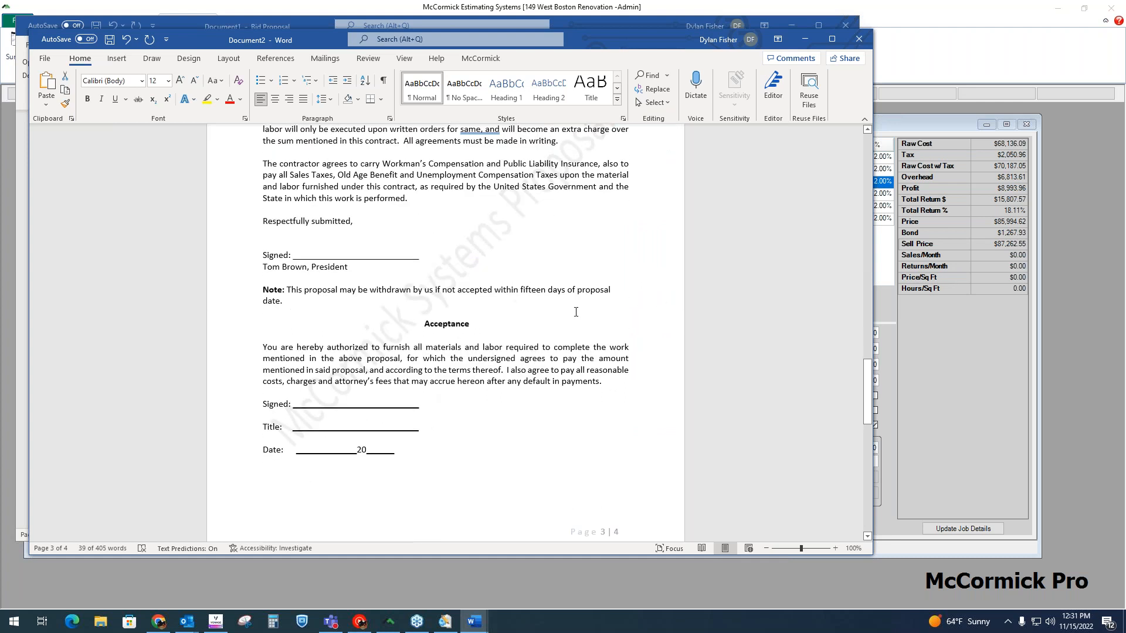
{"action": "scroll", "coordinate": [576, 303], "scroll_direction": "up", "scroll_amount": 4}
{"action": "scroll", "coordinate": [577, 303], "scroll_direction": "up", "scroll_amount": 3}
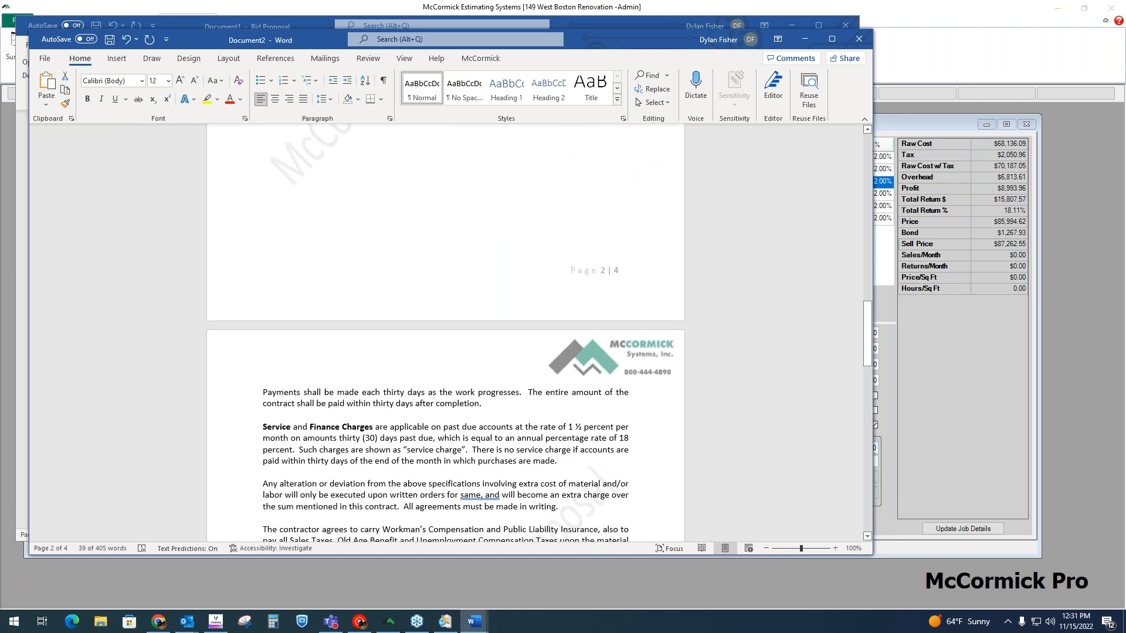